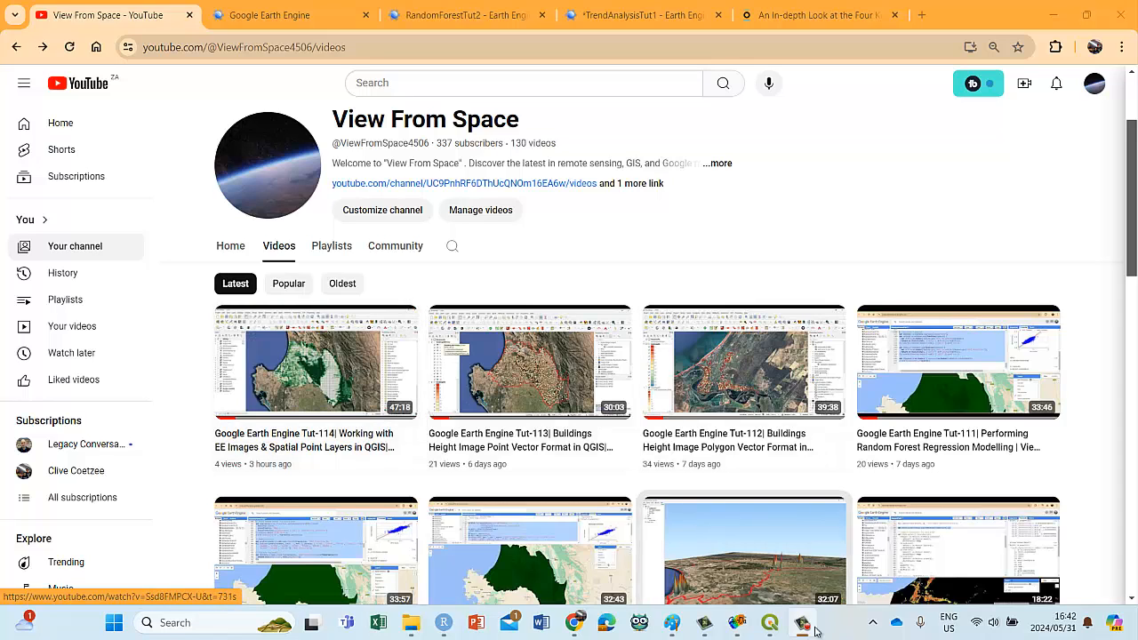
Step: Switch to QGIS and examine the attribute table of the NDVIrp point layer
{"action": "left_click", "coordinate": [770, 623]}
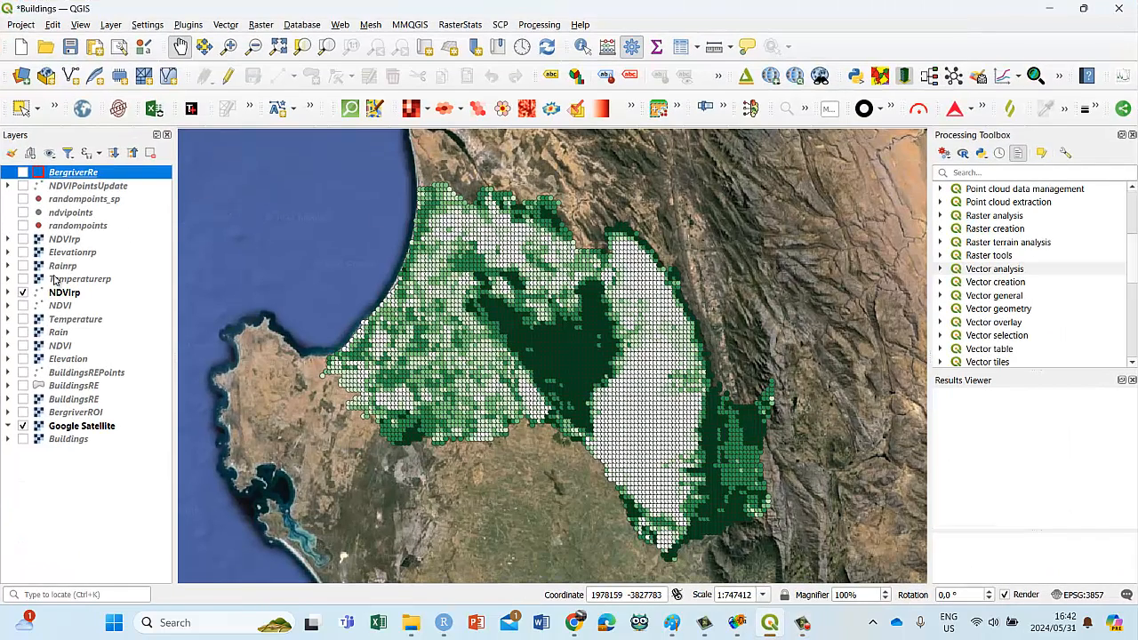
{"action": "left_click", "coordinate": [68, 305]}
{"action": "left_click", "coordinate": [71, 294]}
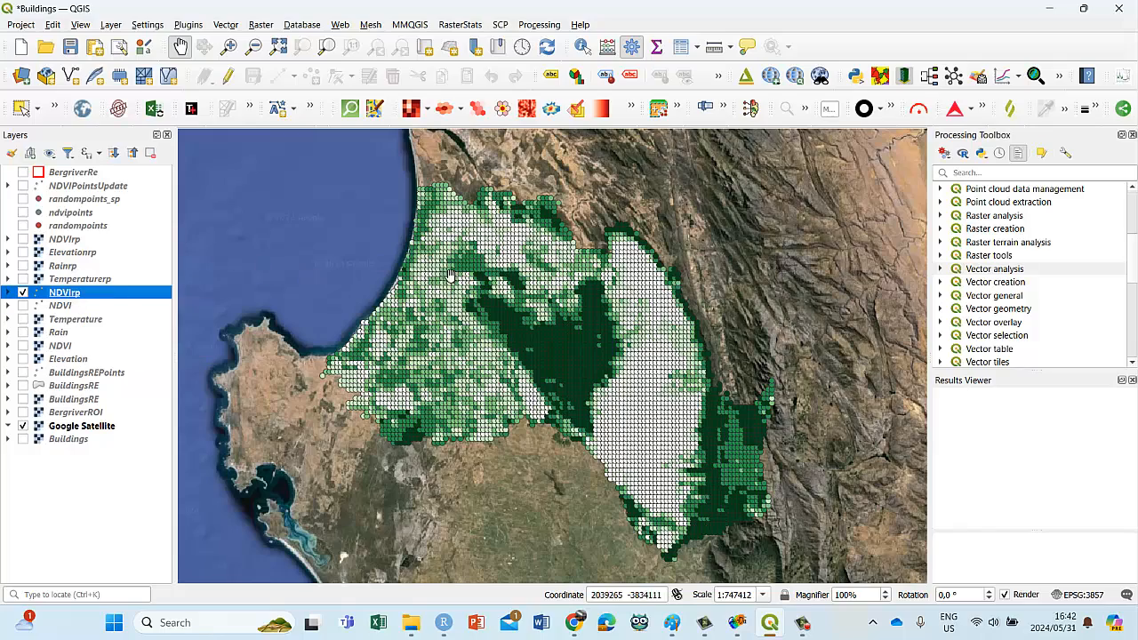
{"action": "left_click_drag", "start_coordinate": [311, 305], "coordinate": [293, 322]}
{"action": "right_click", "coordinate": [69, 295]}
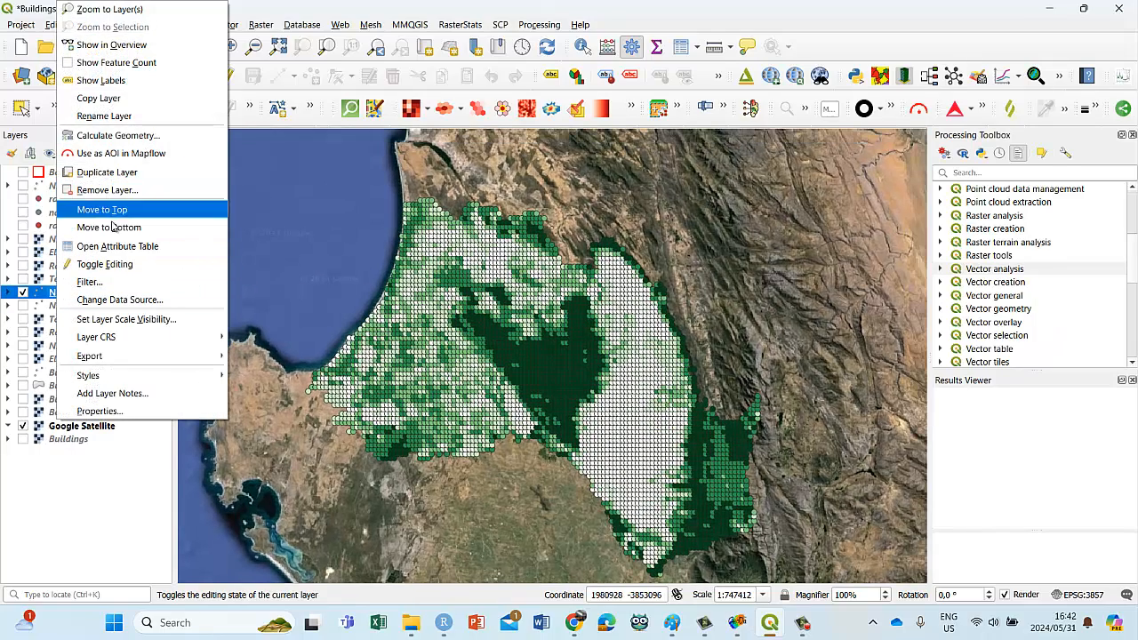
{"action": "left_click", "coordinate": [116, 246]}
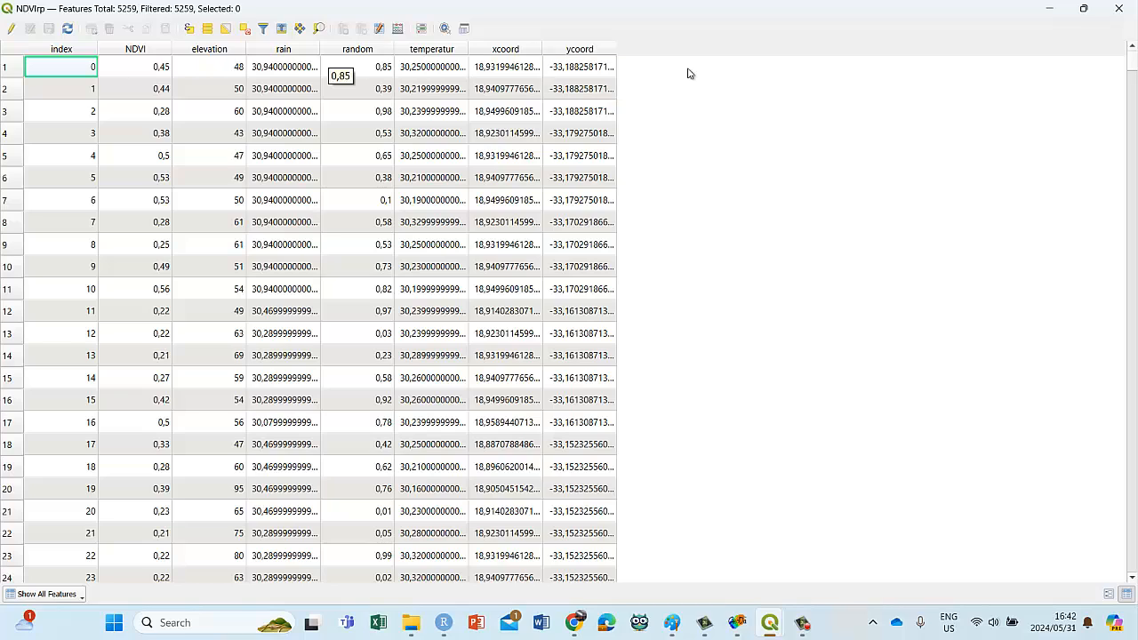
{"action": "left_click", "coordinate": [1120, 8]}
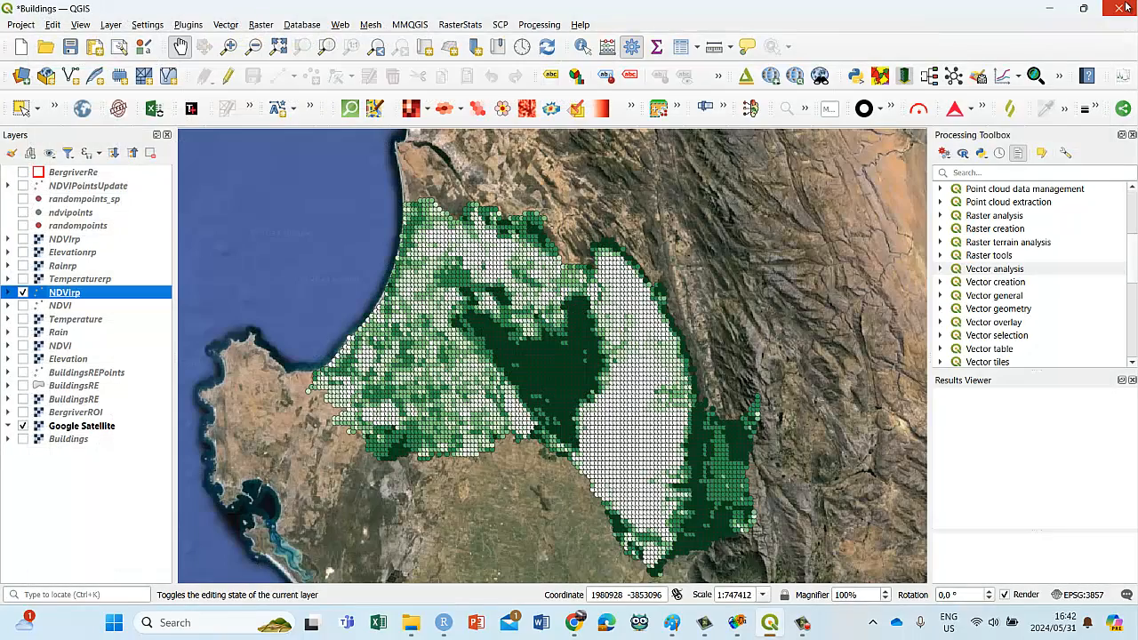
Step: Show the NDVI raster beneath the NDVIrp points and close the Results Viewer
{"action": "left_click", "coordinate": [22, 293]}
{"action": "left_click", "coordinate": [23, 344]}
{"action": "left_click", "coordinate": [23, 293]}
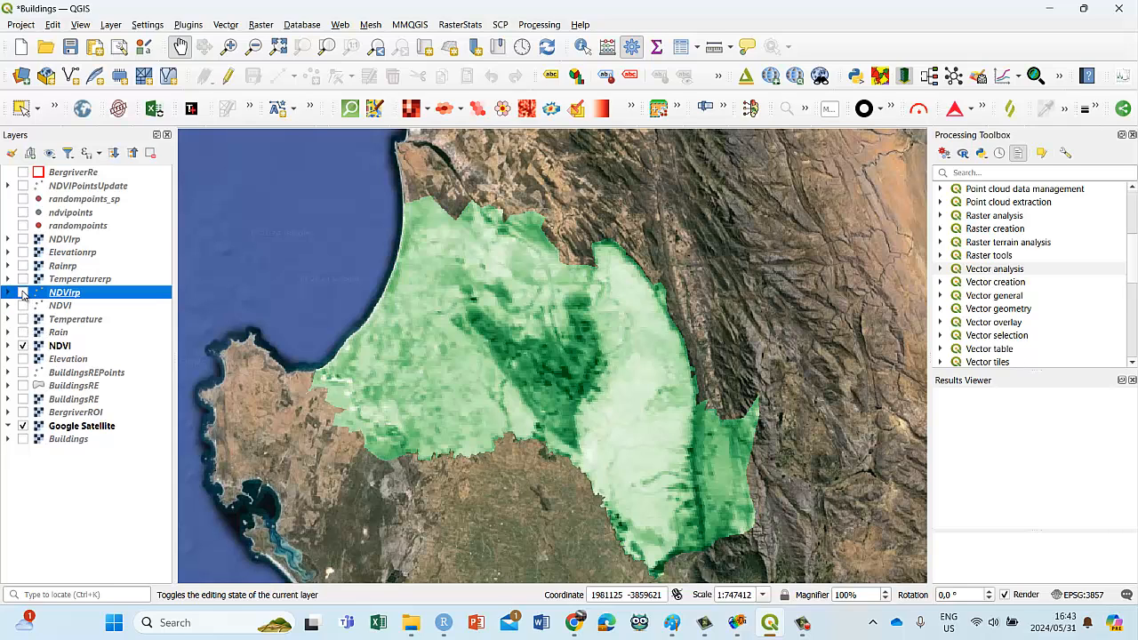
{"action": "left_click", "coordinate": [23, 293]}
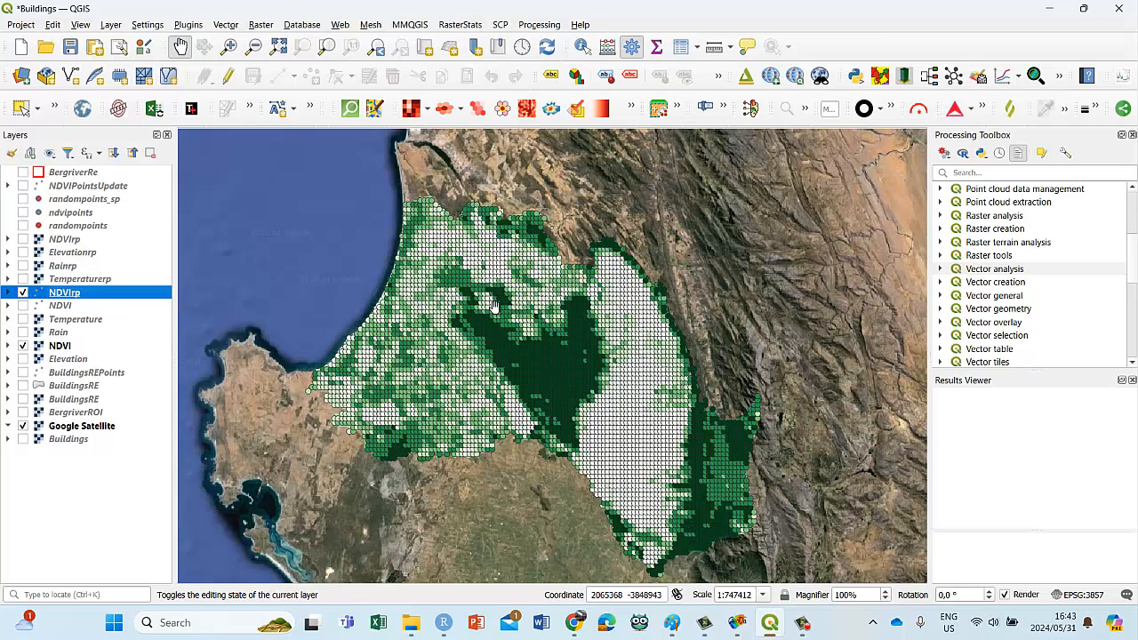
{"action": "left_click", "coordinate": [1133, 381]}
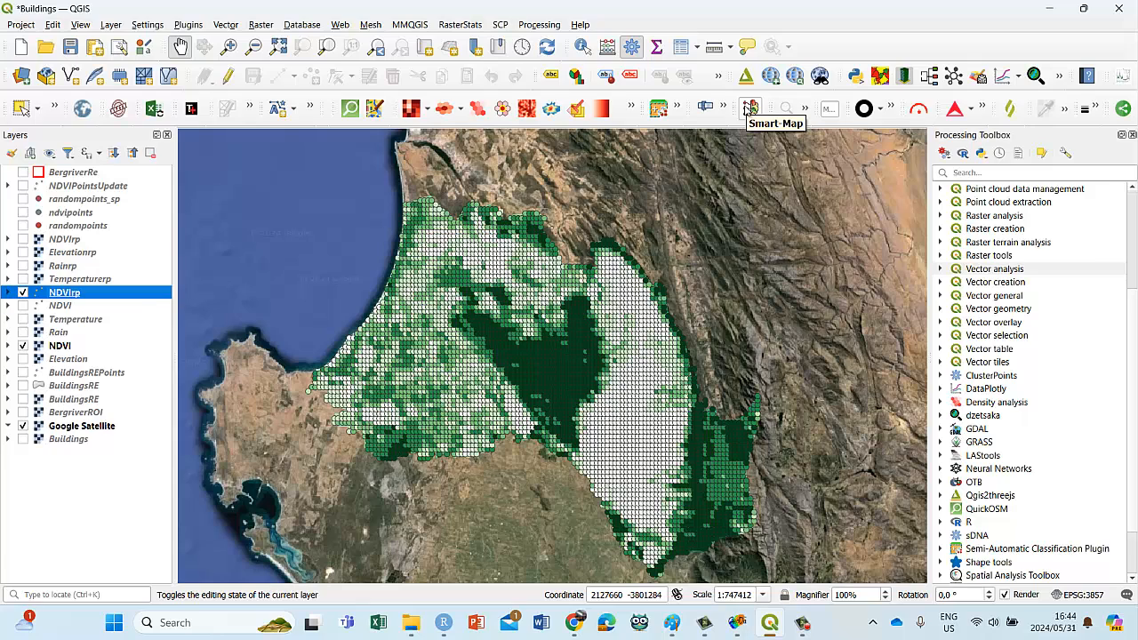
{"action": "left_click", "coordinate": [749, 108]}
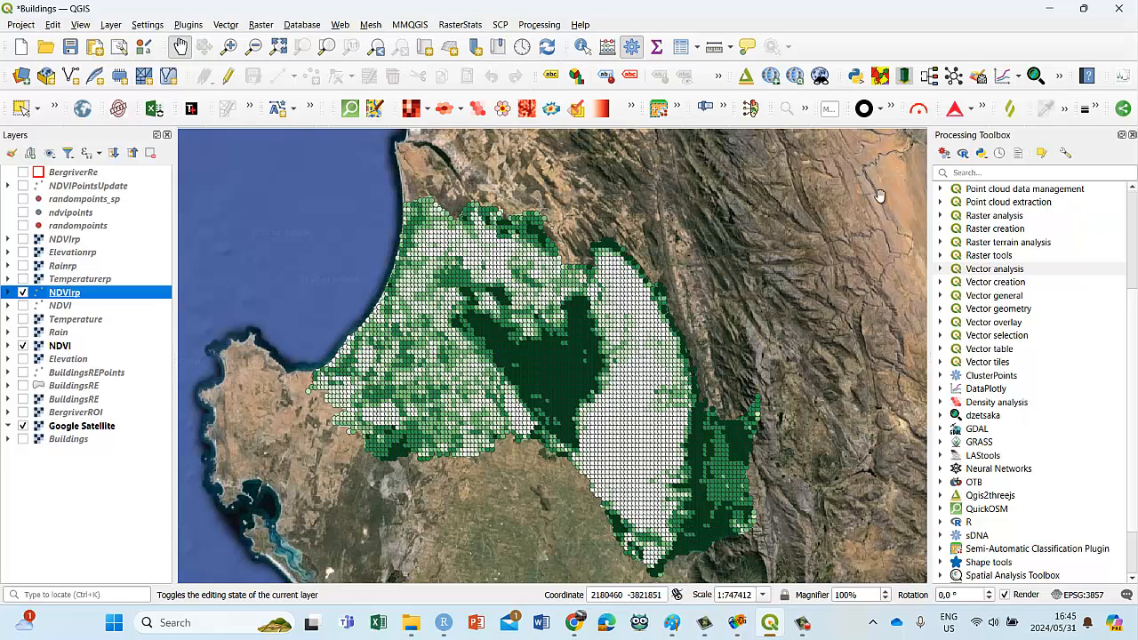
{"action": "left_click", "coordinate": [751, 108]}
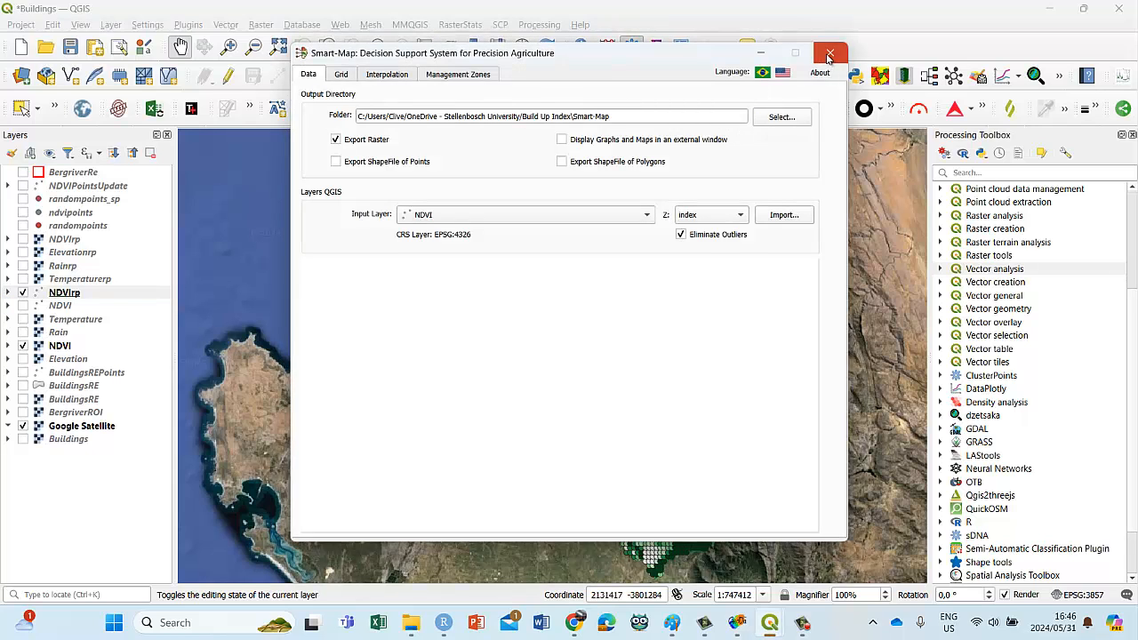
{"action": "left_click", "coordinate": [829, 57]}
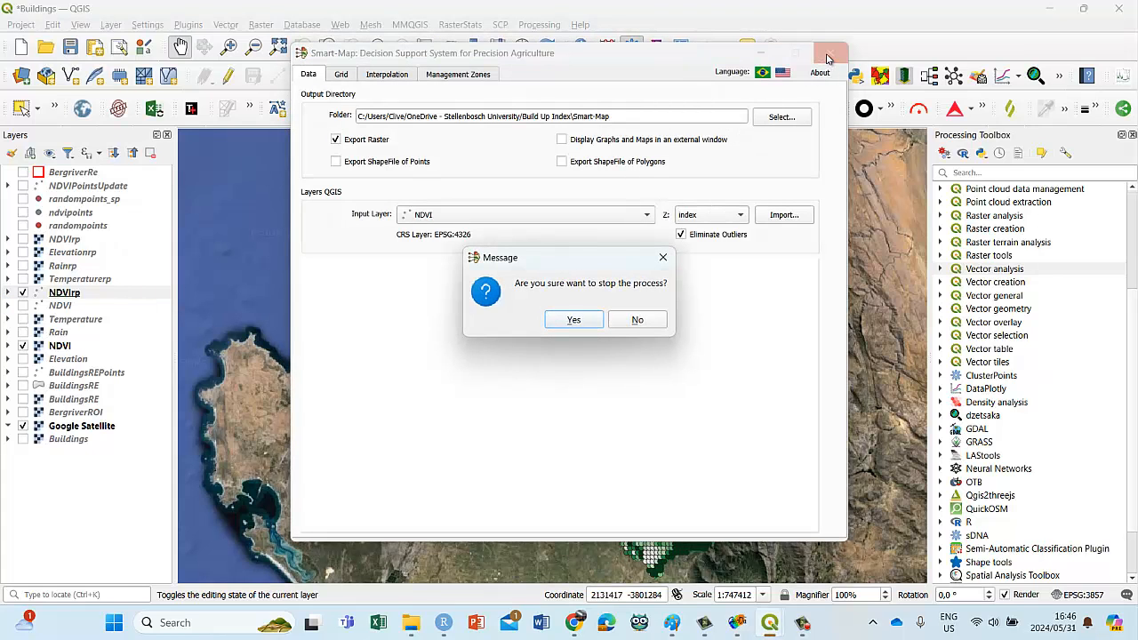
{"action": "left_click", "coordinate": [573, 322]}
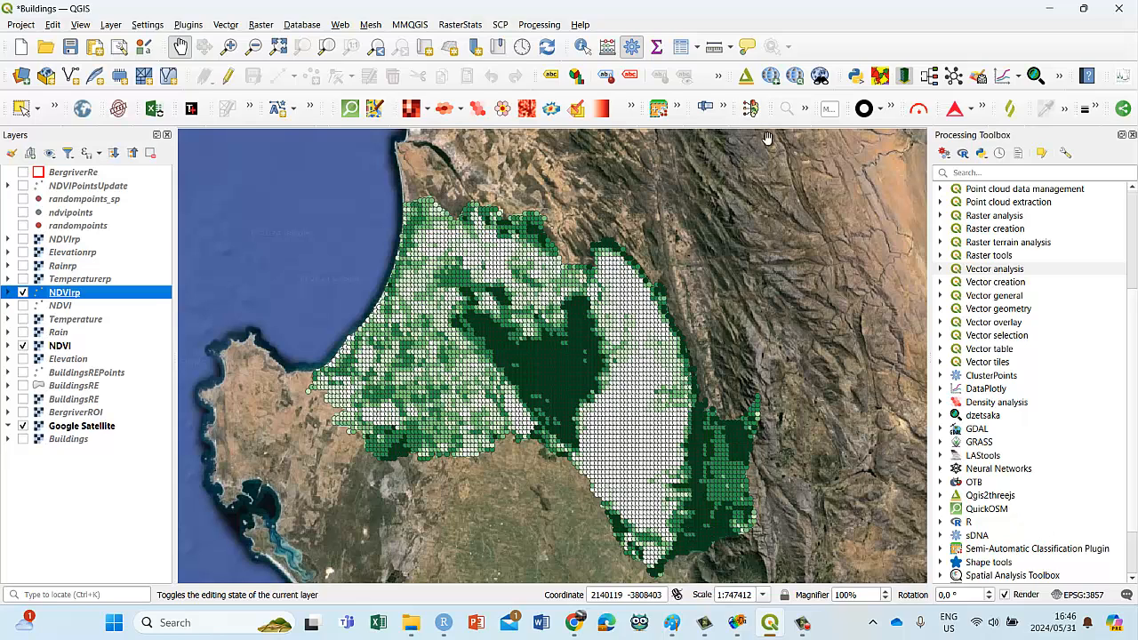
Step: Search all plugins for "smart" and examine the details of the Smart-Map plugin
{"action": "left_click", "coordinate": [192, 29]}
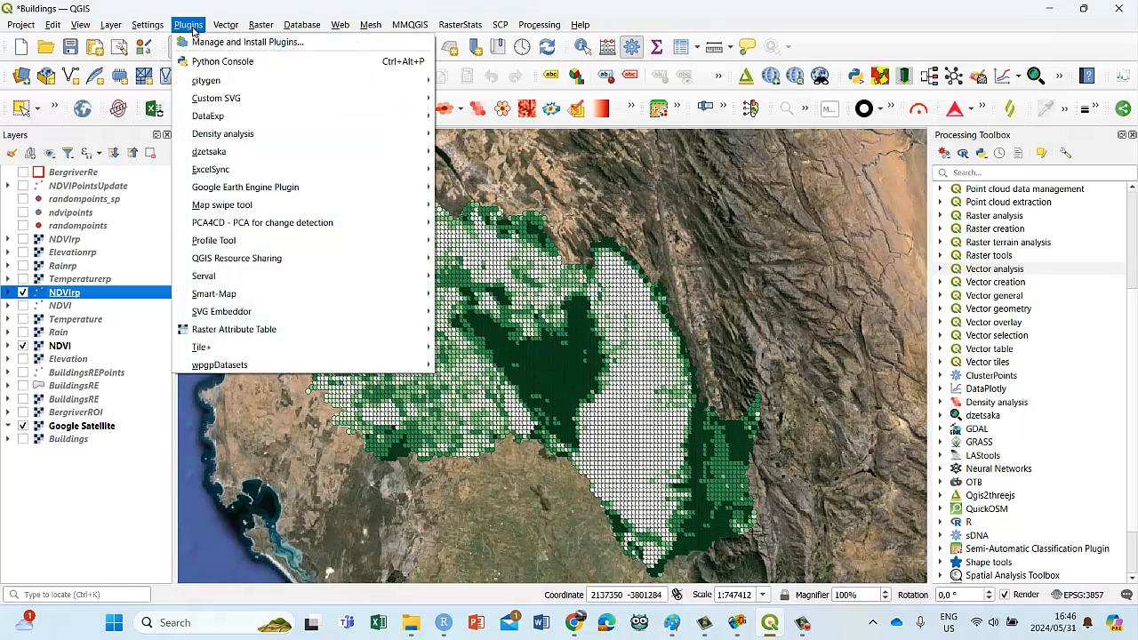
{"action": "left_click", "coordinate": [202, 44]}
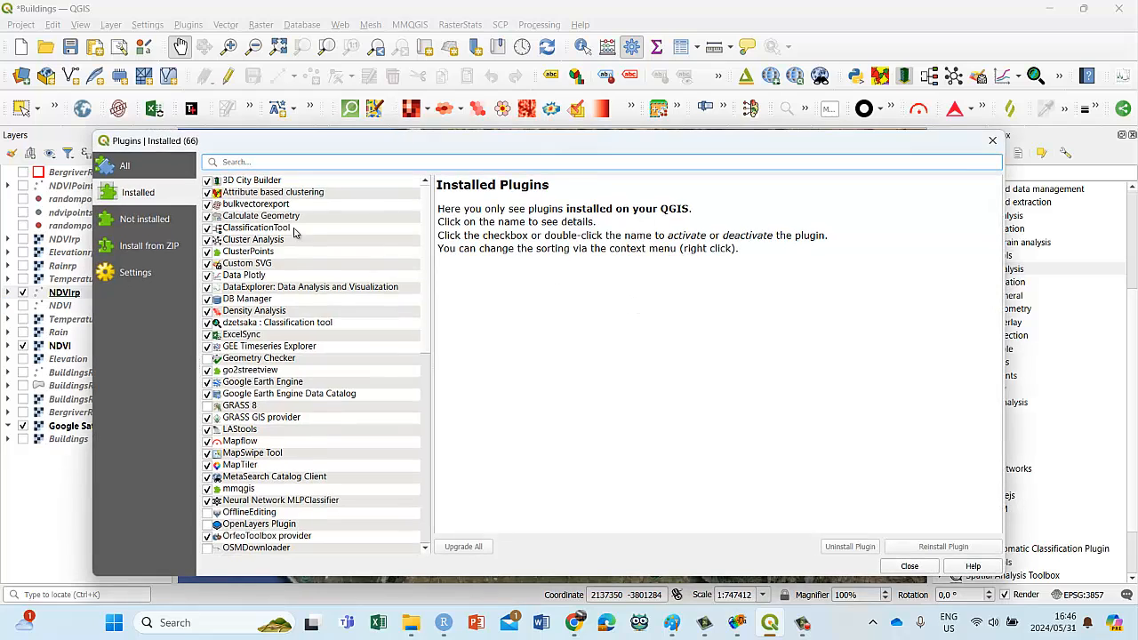
{"action": "left_click", "coordinate": [130, 167]}
{"action": "left_click", "coordinate": [246, 161]}
{"action": "type", "text": "s"}
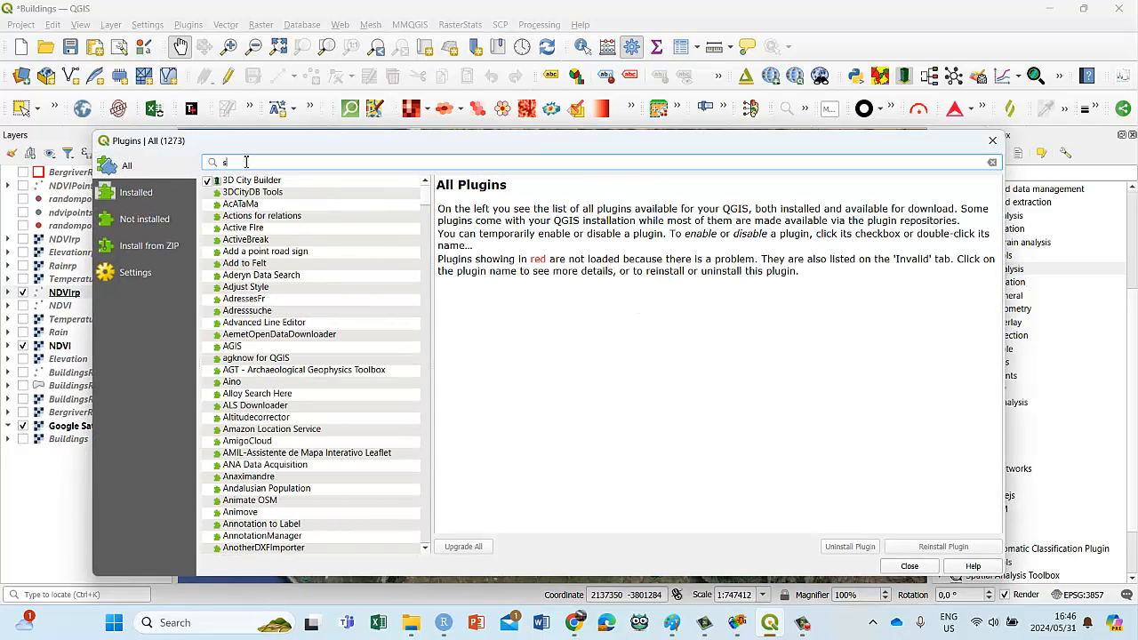
{"action": "type", "text": "mart"}
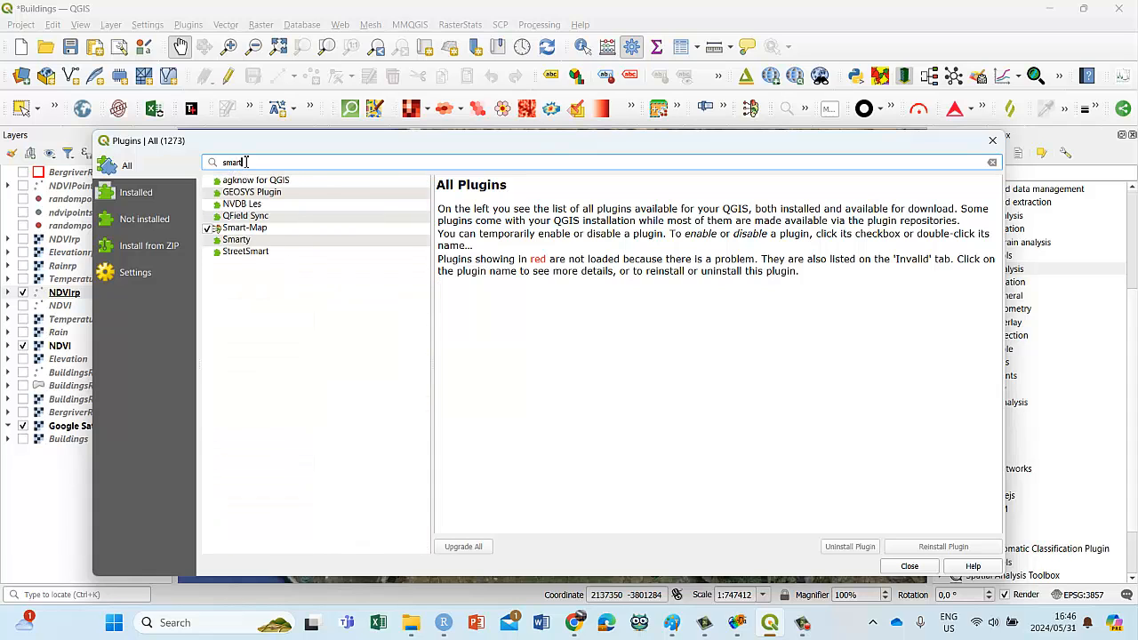
{"action": "left_click", "coordinate": [240, 229]}
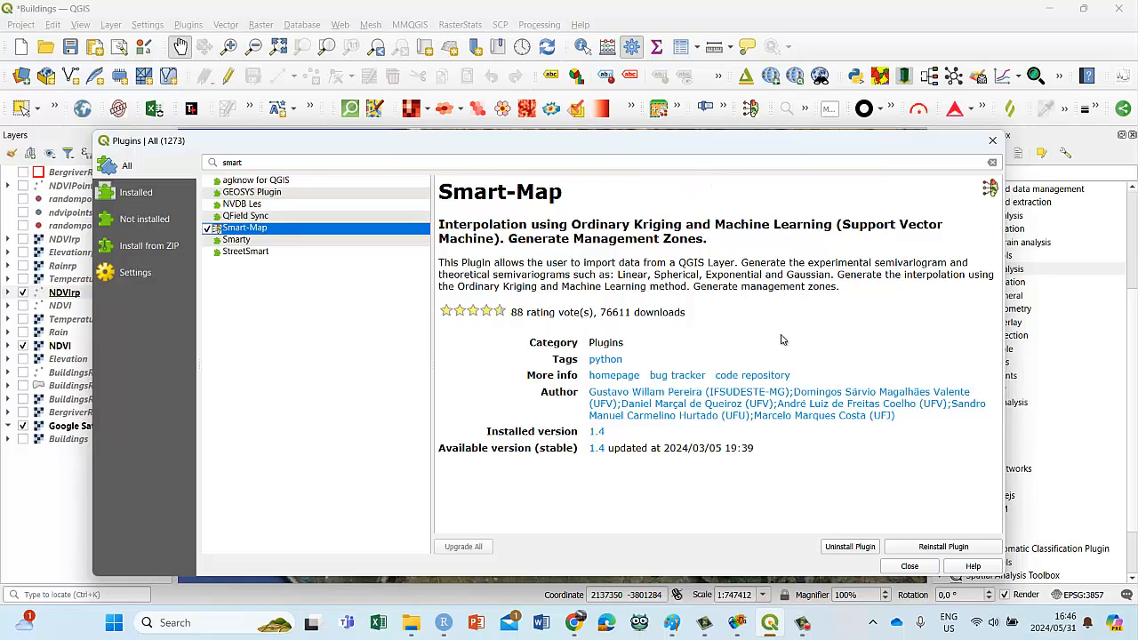
{"action": "left_click", "coordinate": [905, 569]}
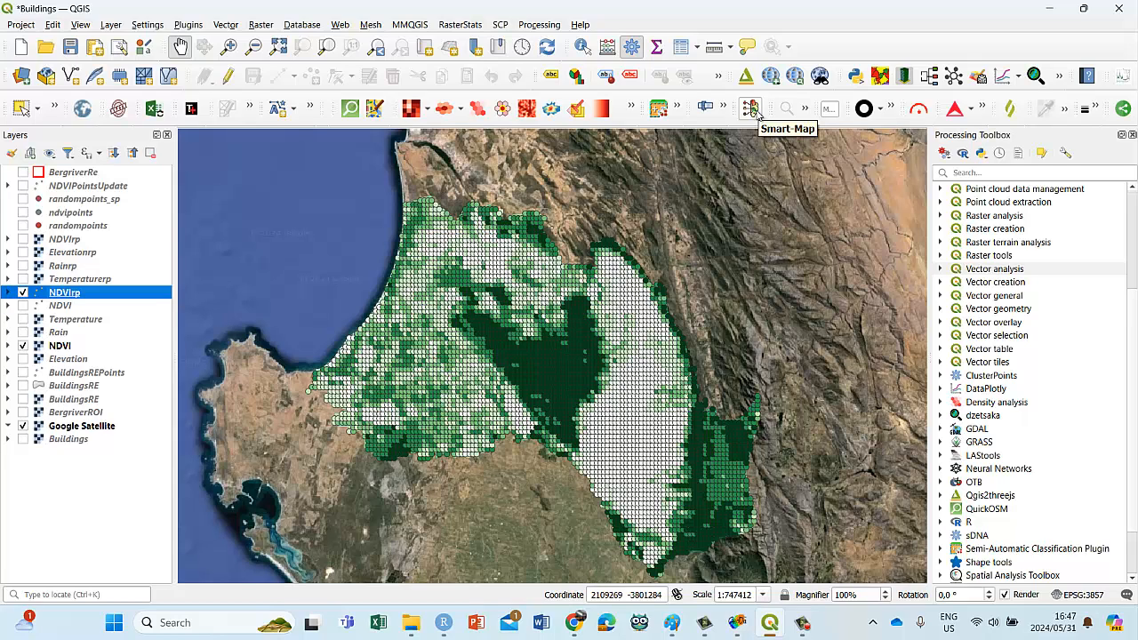
Step: Open Smart-Map and set its output directory to a new folder named smartmap1 inside NDVI Regressions EE
{"action": "left_click", "coordinate": [753, 108]}
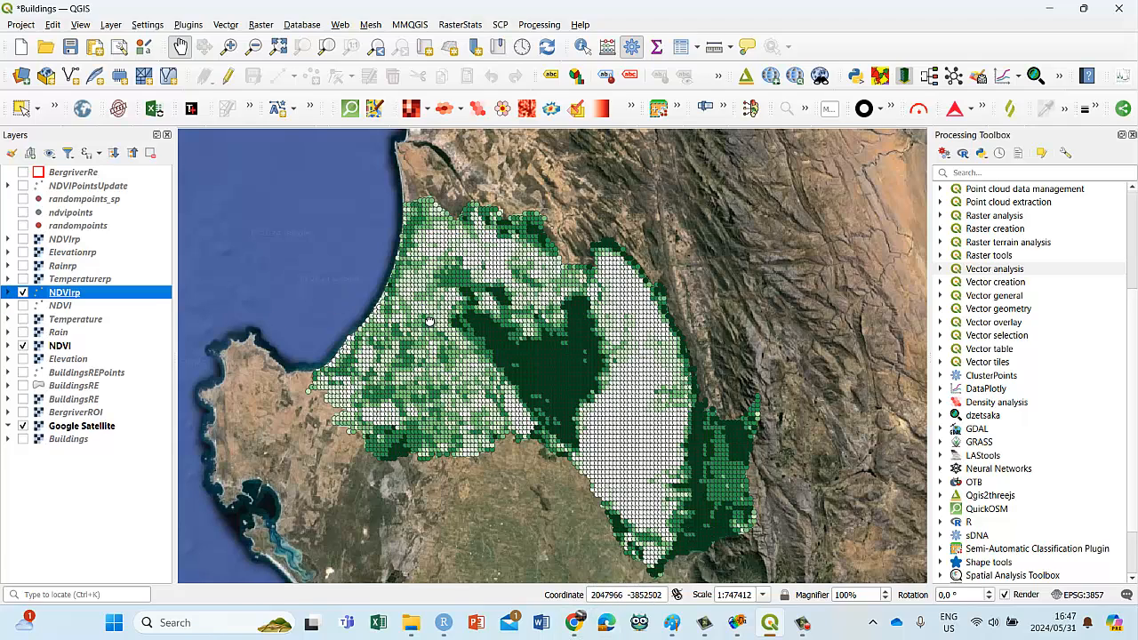
{"action": "left_click_drag", "start_coordinate": [429, 321], "coordinate": [430, 300]}
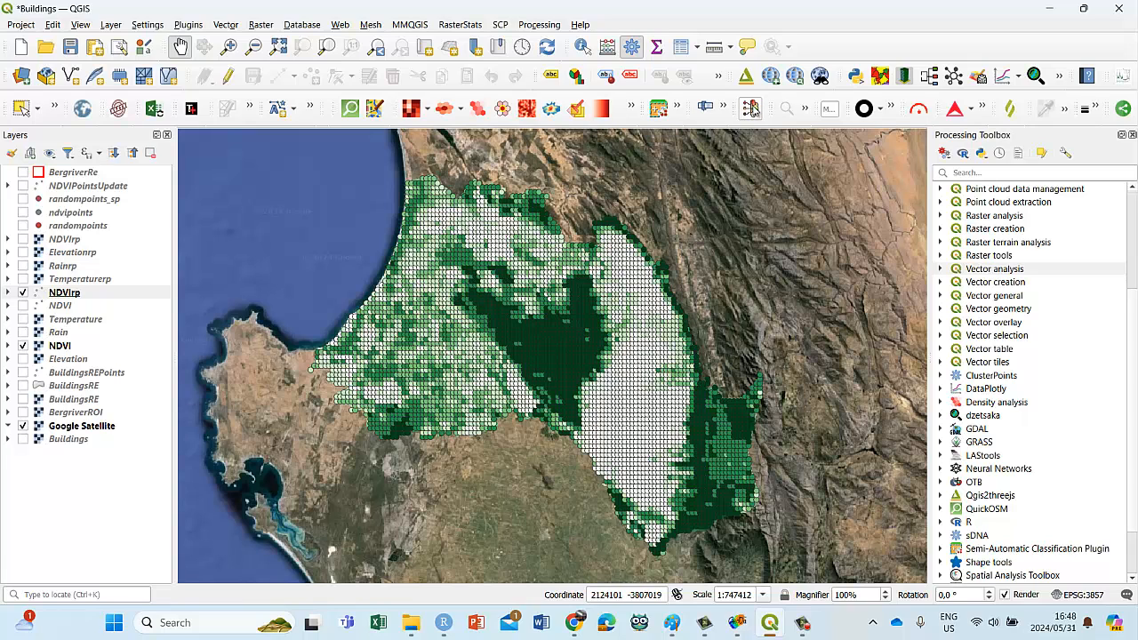
{"action": "left_click", "coordinate": [751, 108]}
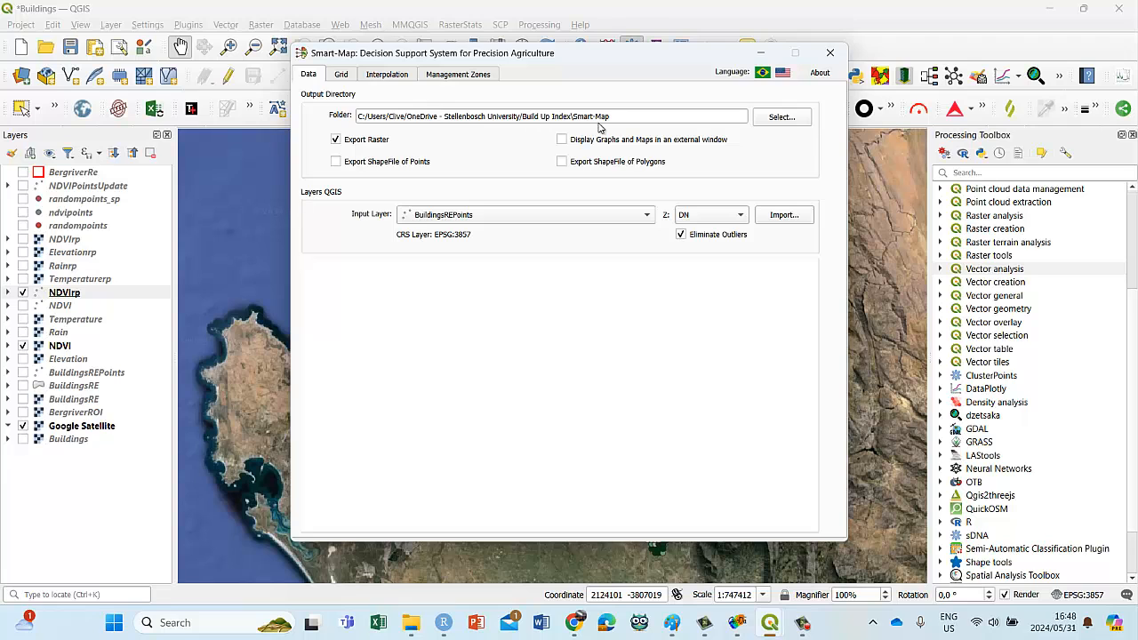
{"action": "left_click", "coordinate": [781, 117]}
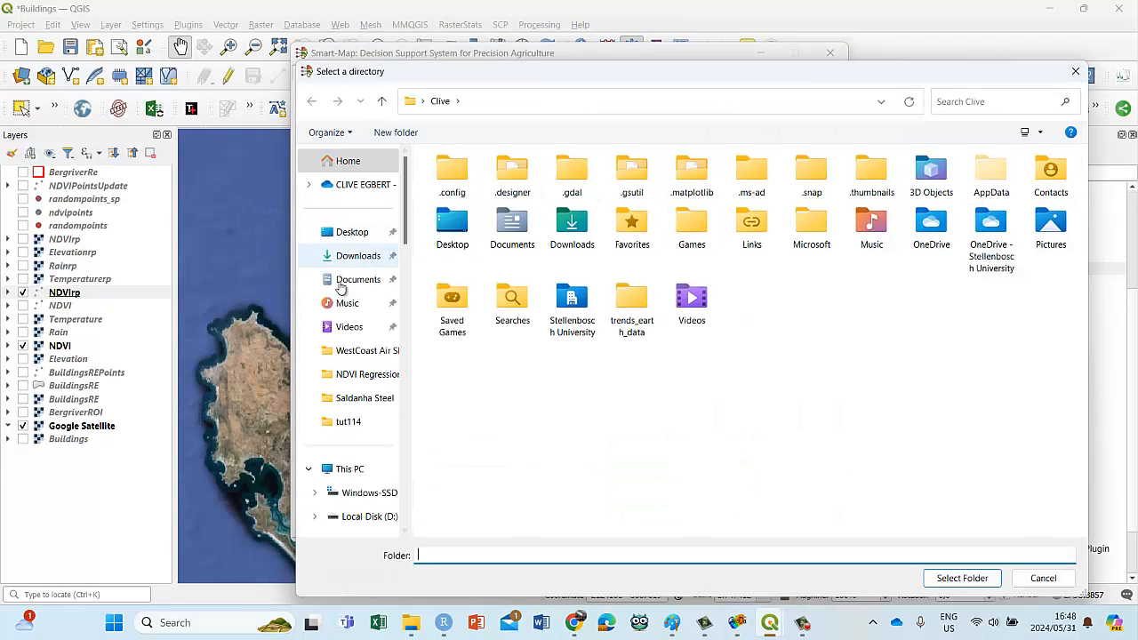
{"action": "left_click", "coordinate": [355, 377]}
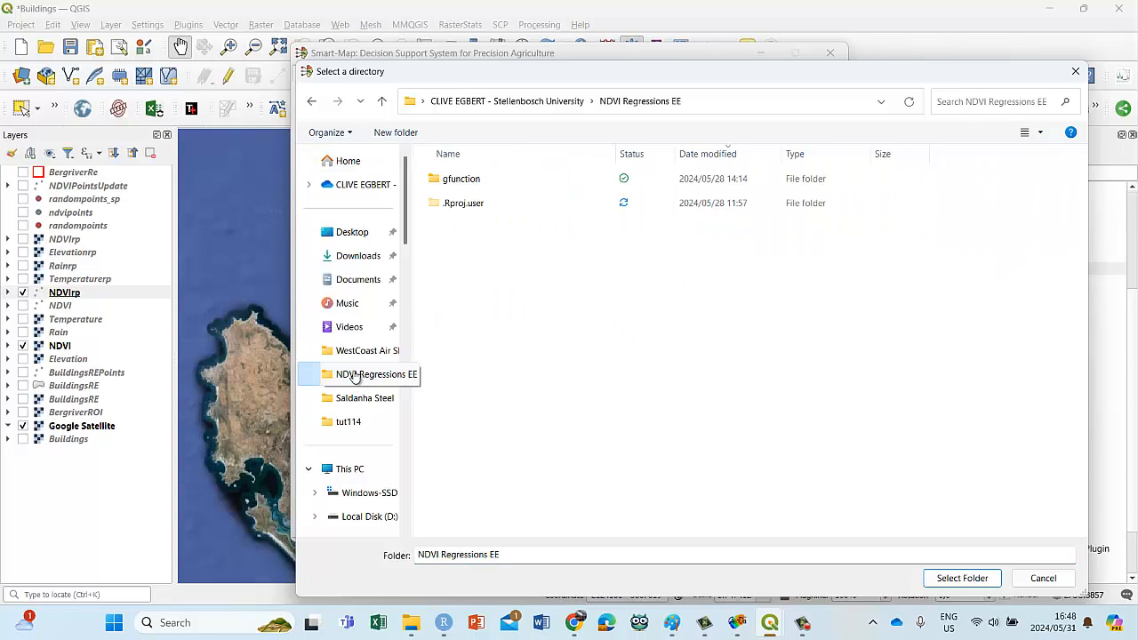
{"action": "right_click", "coordinate": [487, 298]}
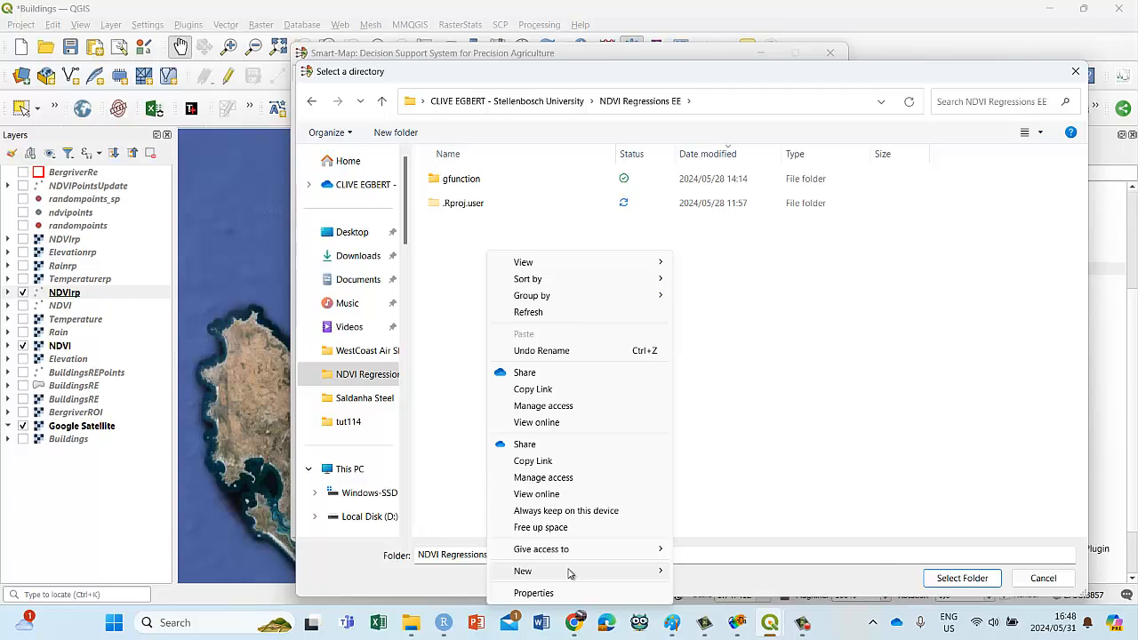
{"action": "mouse_move", "coordinate": [571, 574]}
{"action": "left_click", "coordinate": [715, 398]}
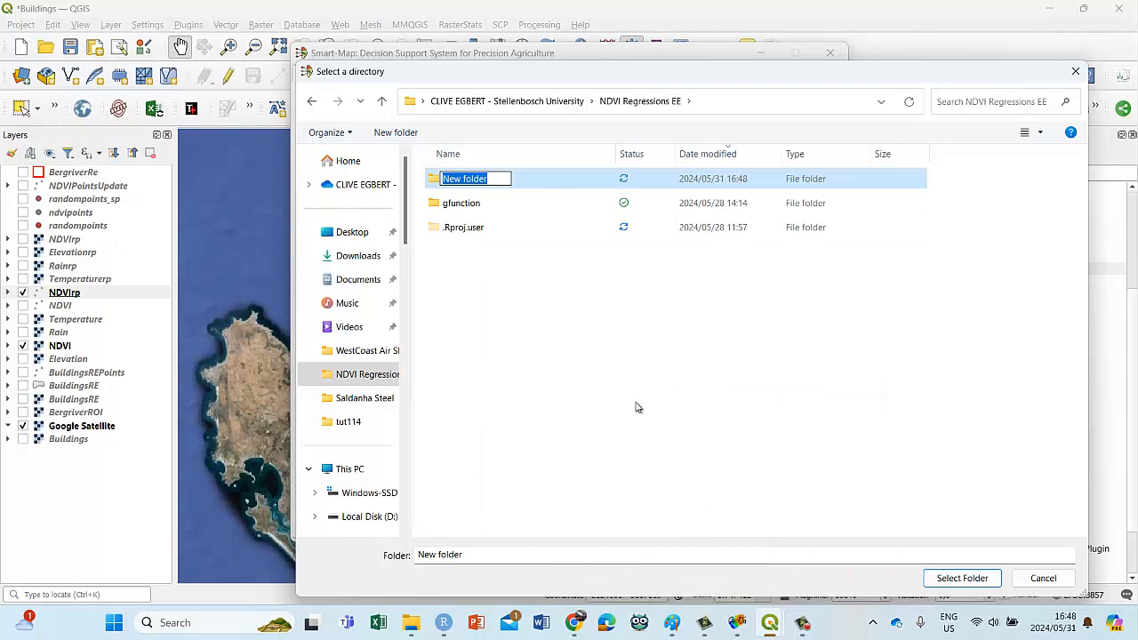
{"action": "type", "text": "smartma"}
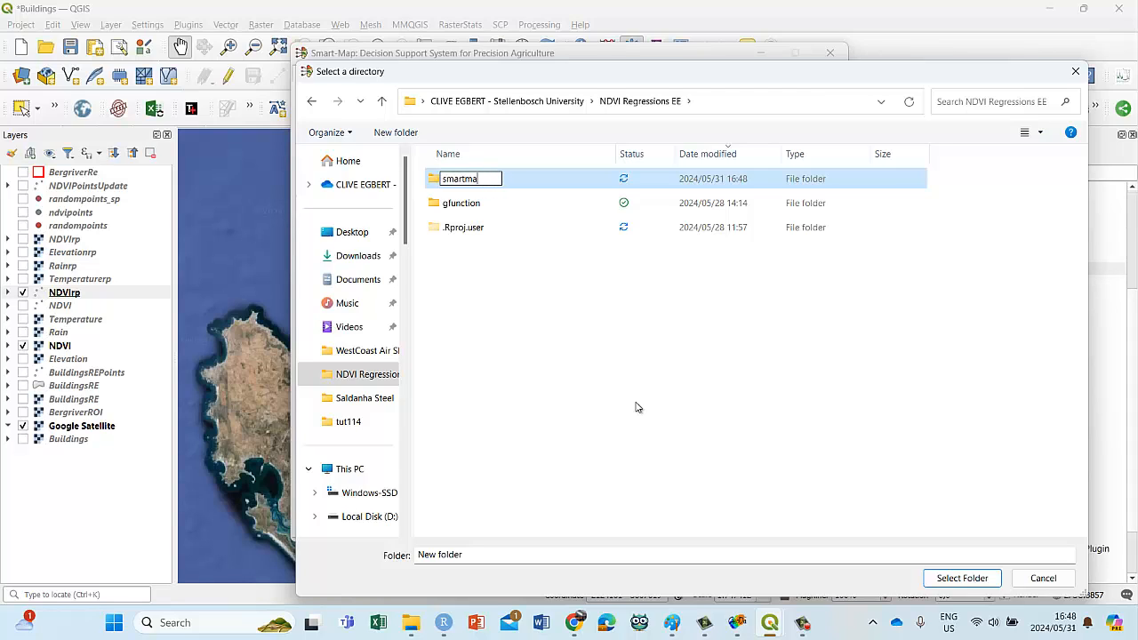
{"action": "type", "text": "p1"}
{"action": "double_click", "coordinate": [433, 180]}
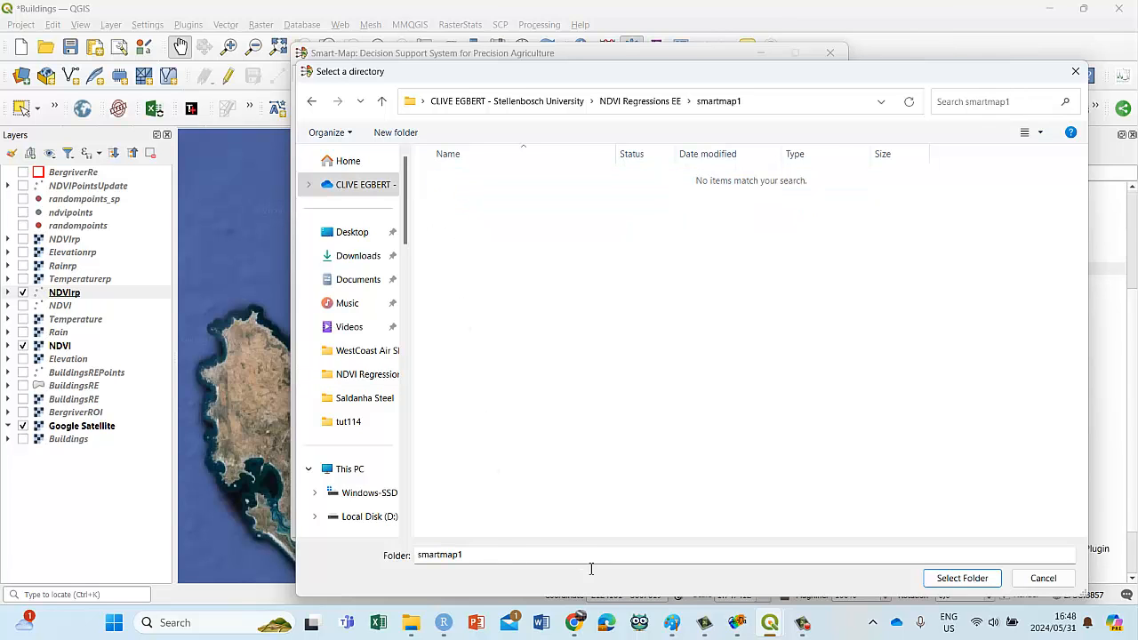
{"action": "left_click", "coordinate": [961, 578]}
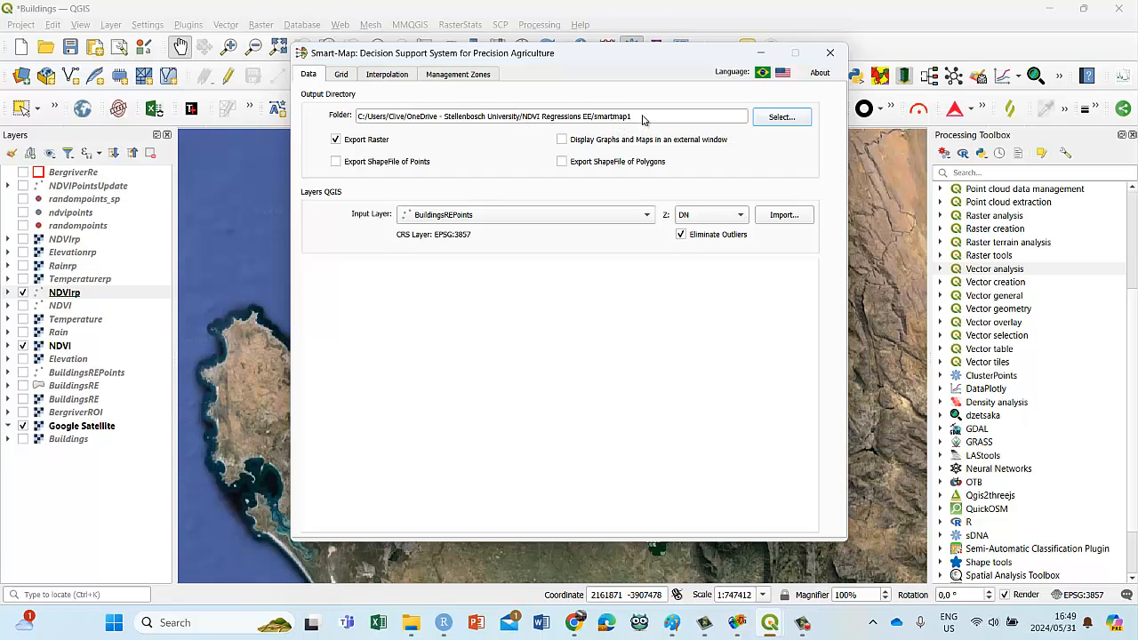
{"action": "left_click", "coordinate": [643, 120]}
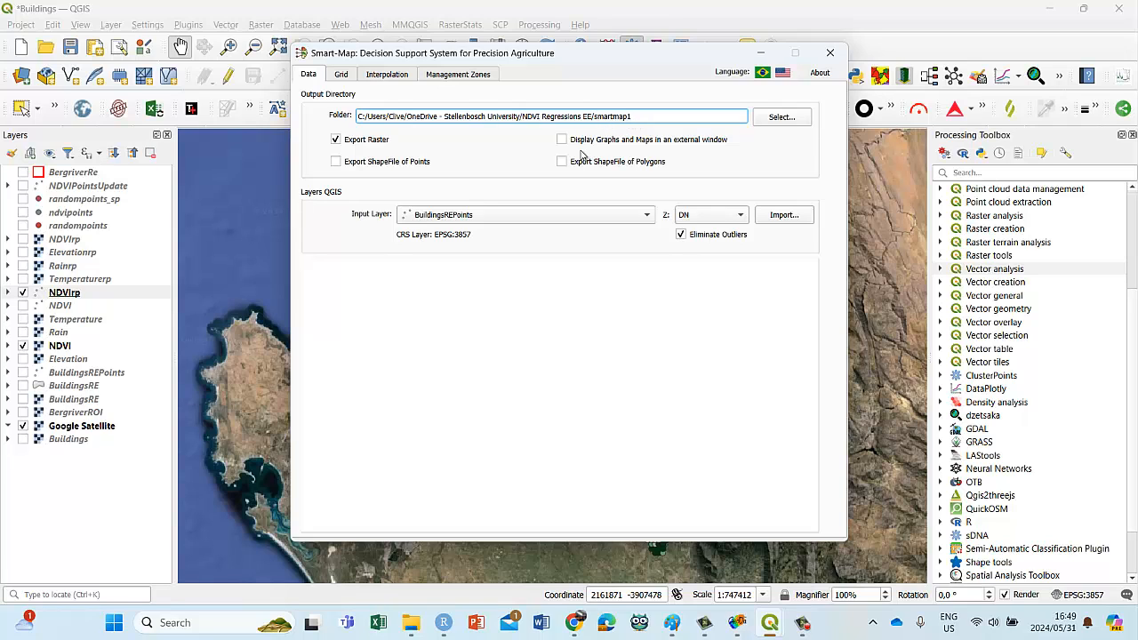
Step: Import the NDVIrp layer into Smart-Map with NDVI as the Z field and look over the imported records
{"action": "left_click", "coordinate": [454, 215]}
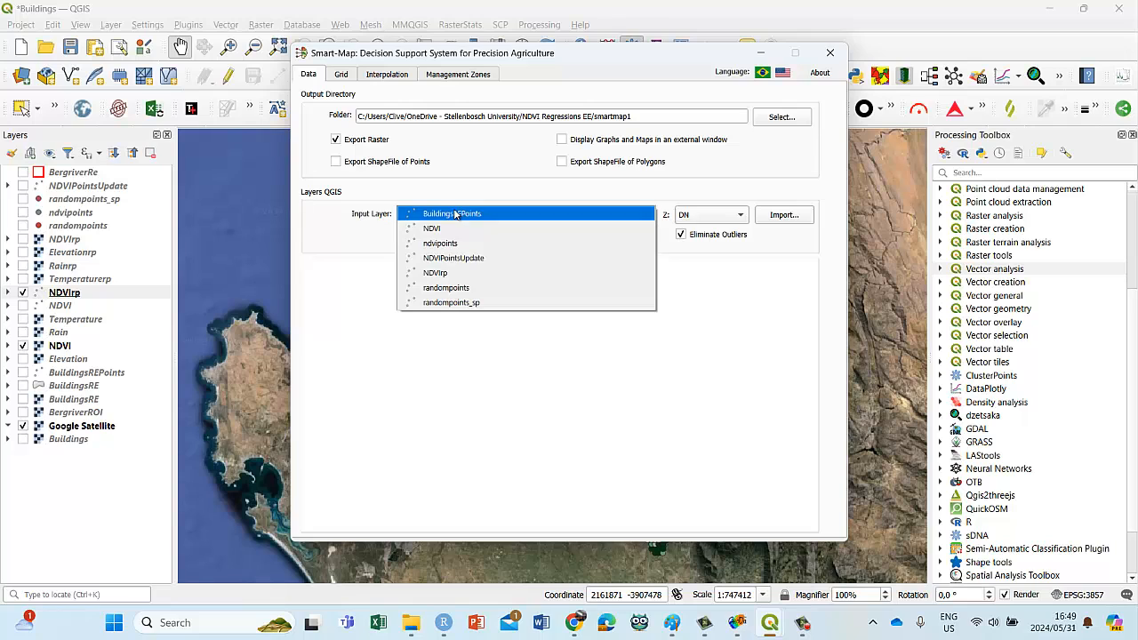
{"action": "left_click", "coordinate": [451, 278]}
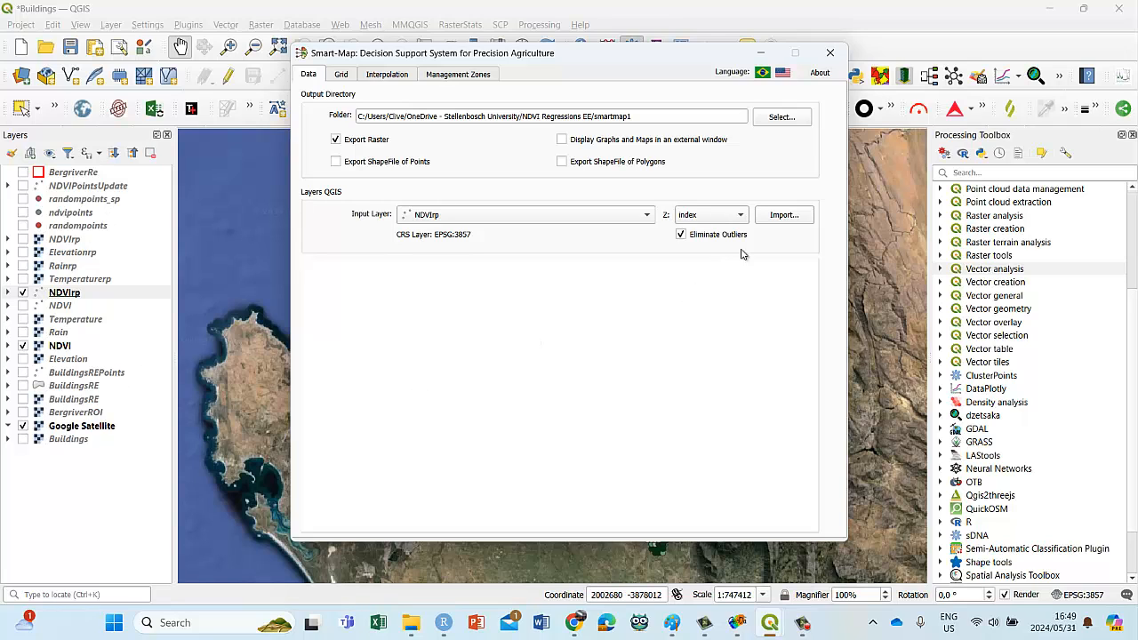
{"action": "left_click", "coordinate": [740, 214]}
{"action": "left_click", "coordinate": [721, 230]}
{"action": "left_click", "coordinate": [777, 217]}
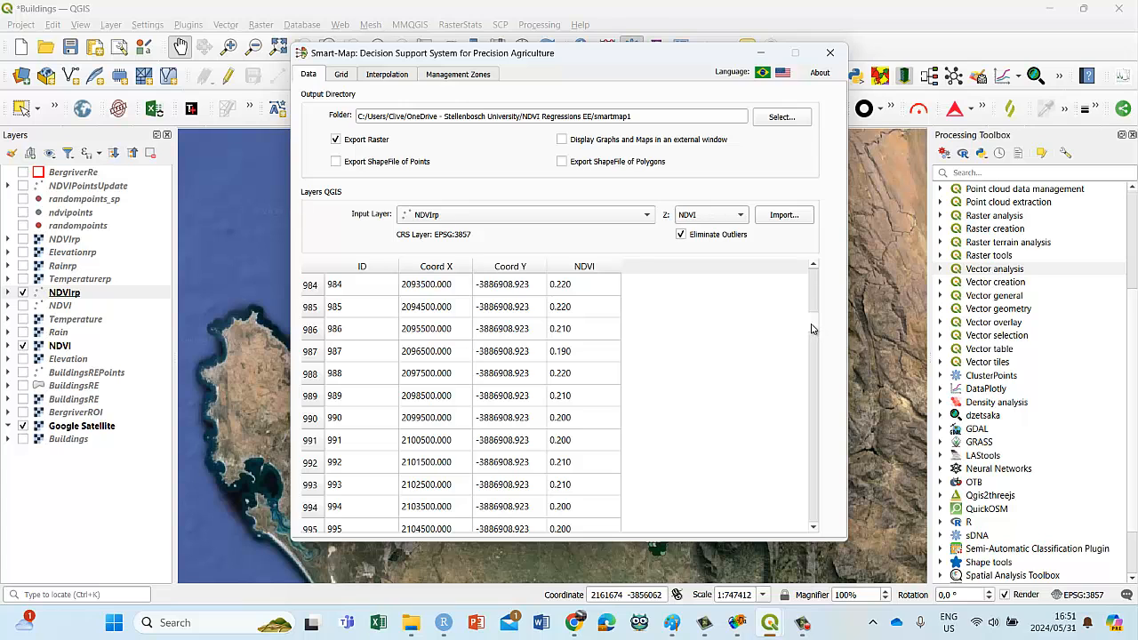
{"action": "left_click_drag", "start_coordinate": [815, 327], "coordinate": [805, 262]}
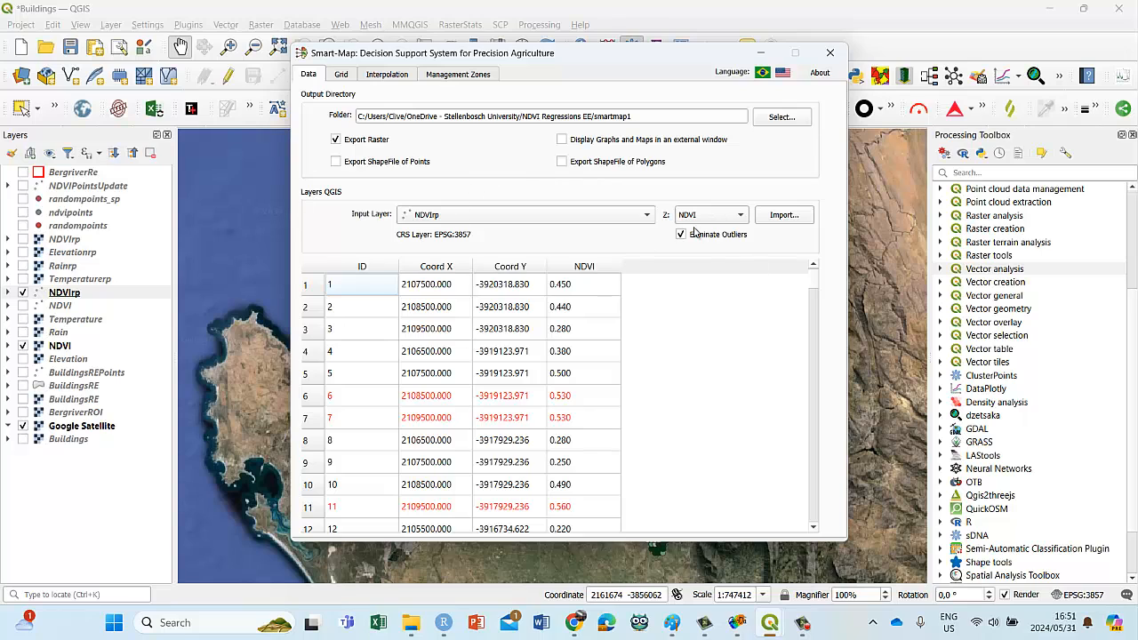
Step: Enable the outline polygon for the interpolation grid and define it from the BergriverRe layer
{"action": "left_click", "coordinate": [342, 75]}
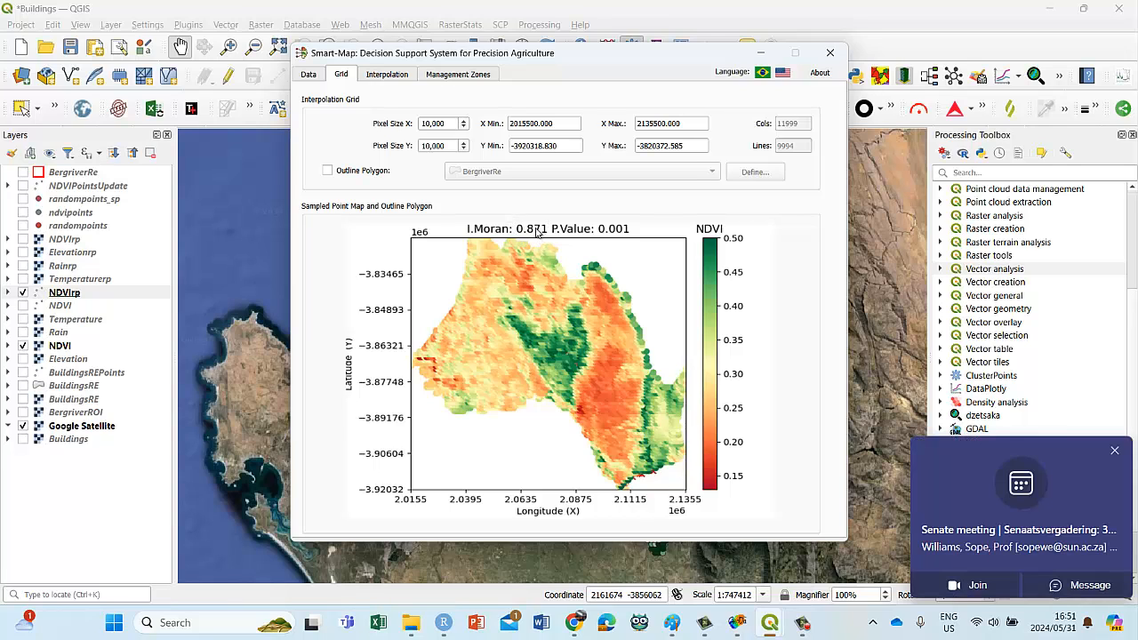
{"action": "left_click", "coordinate": [1115, 451]}
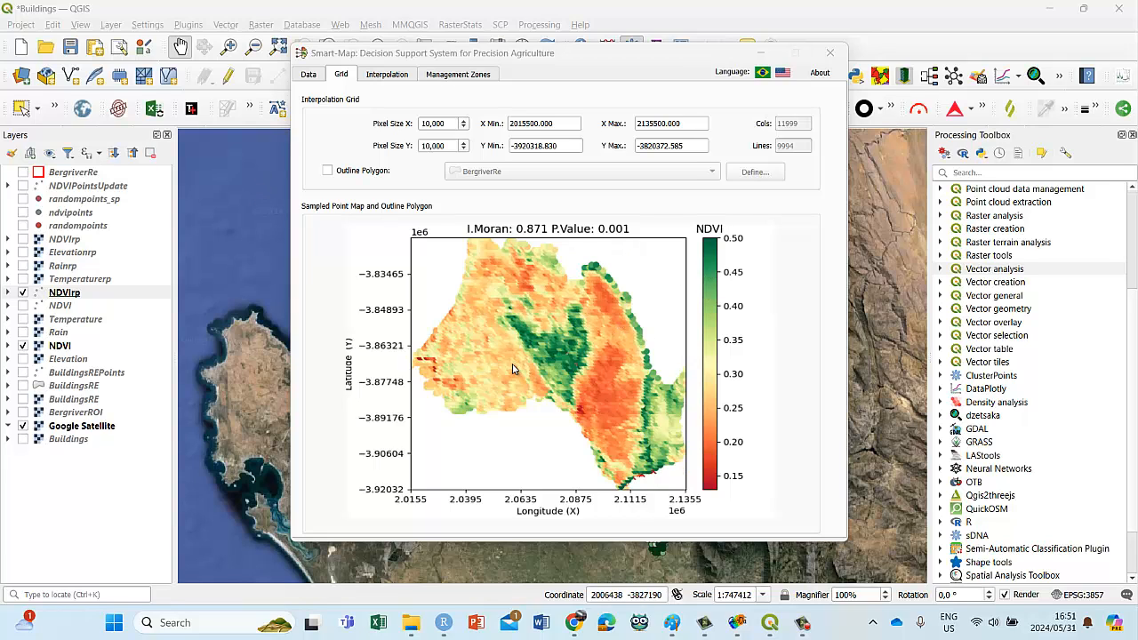
{"action": "left_click", "coordinate": [327, 170]}
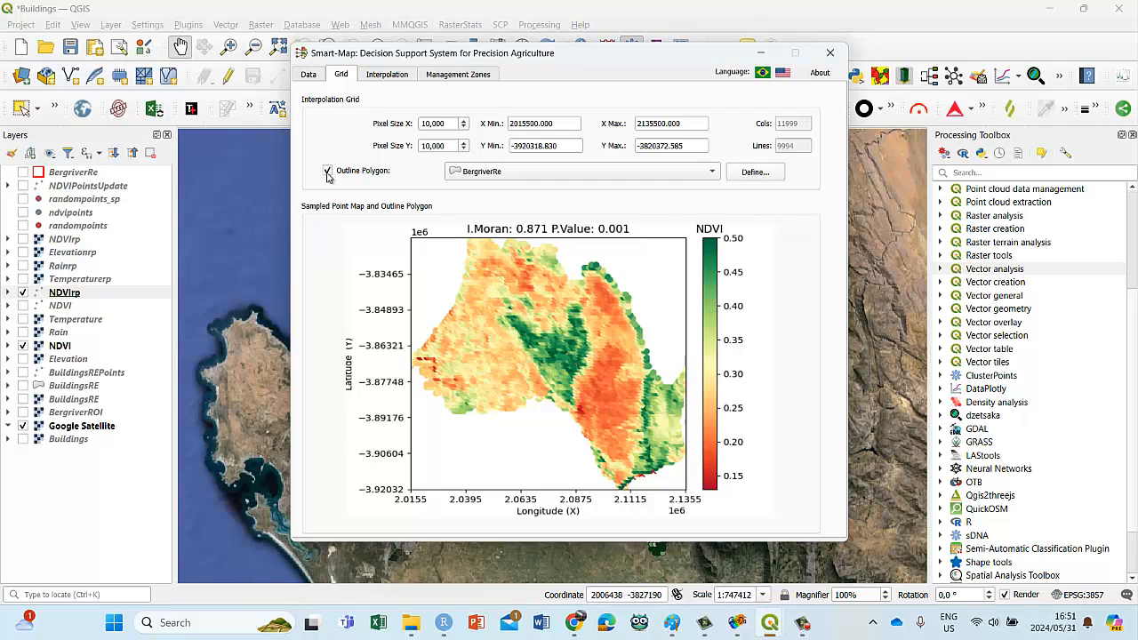
{"action": "left_click", "coordinate": [712, 172]}
{"action": "left_click", "coordinate": [511, 172]}
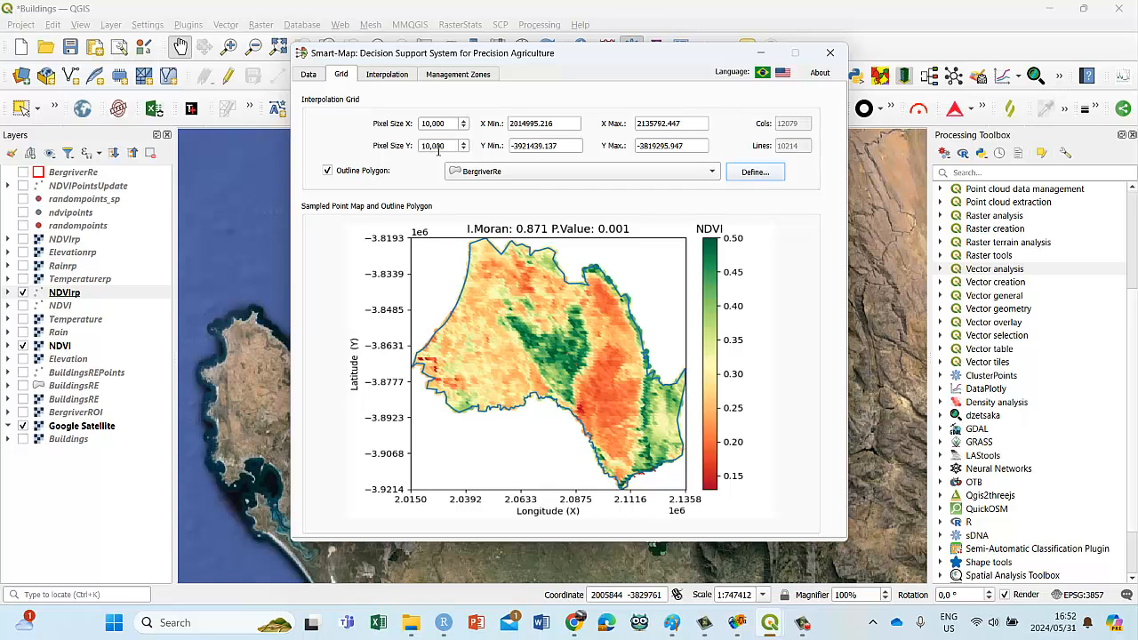
Step: Recheck the output folder among the data settings and set the grid's Pixel Size X and Pixel Size Y to 100,000
{"action": "left_click", "coordinate": [308, 75]}
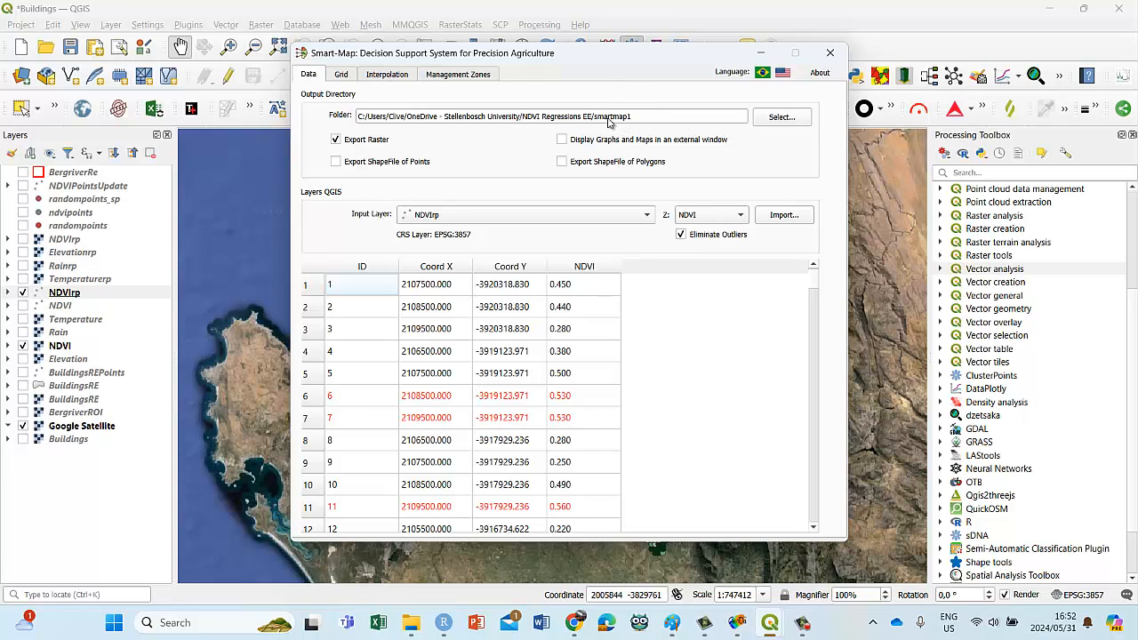
{"action": "left_click", "coordinate": [342, 76]}
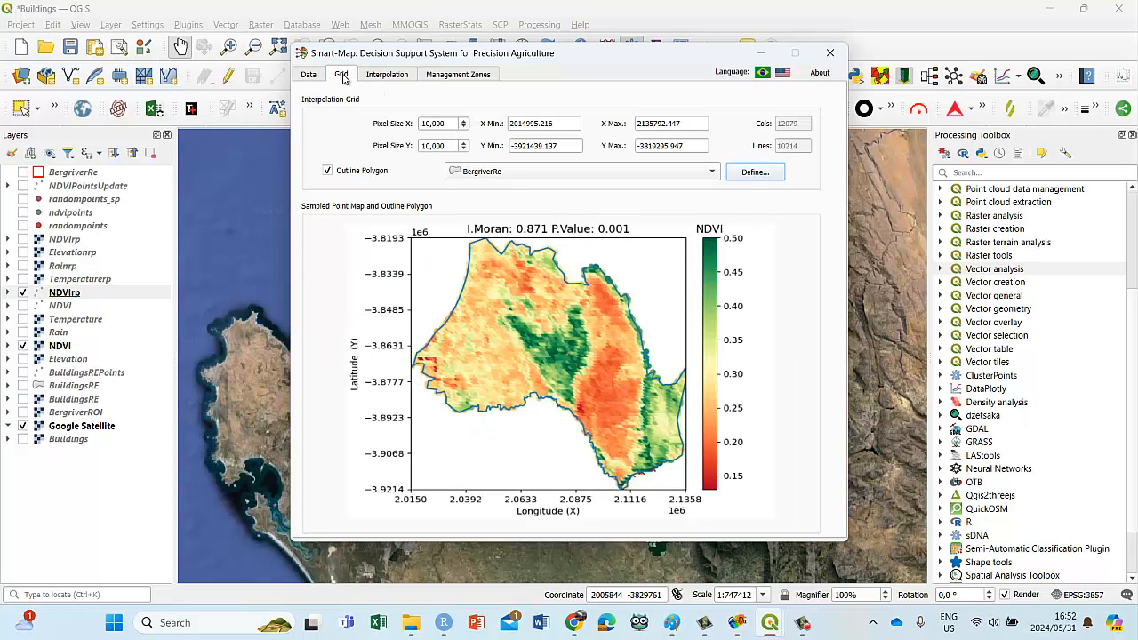
{"action": "left_click", "coordinate": [431, 124]}
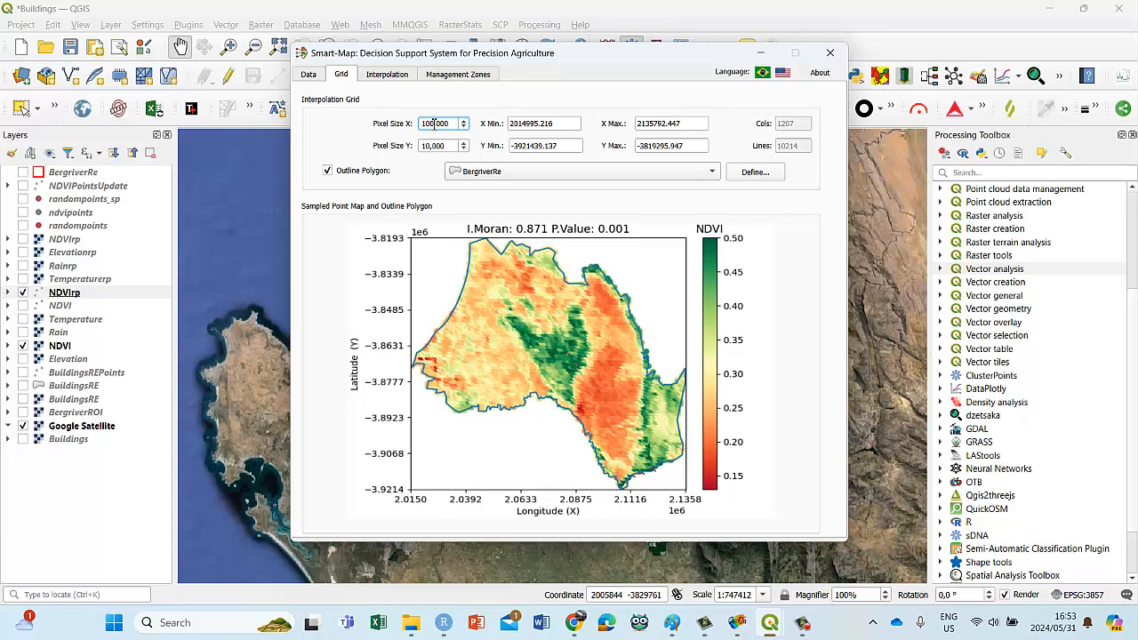
{"action": "left_click", "coordinate": [431, 144]}
{"action": "type", "text": "0"}
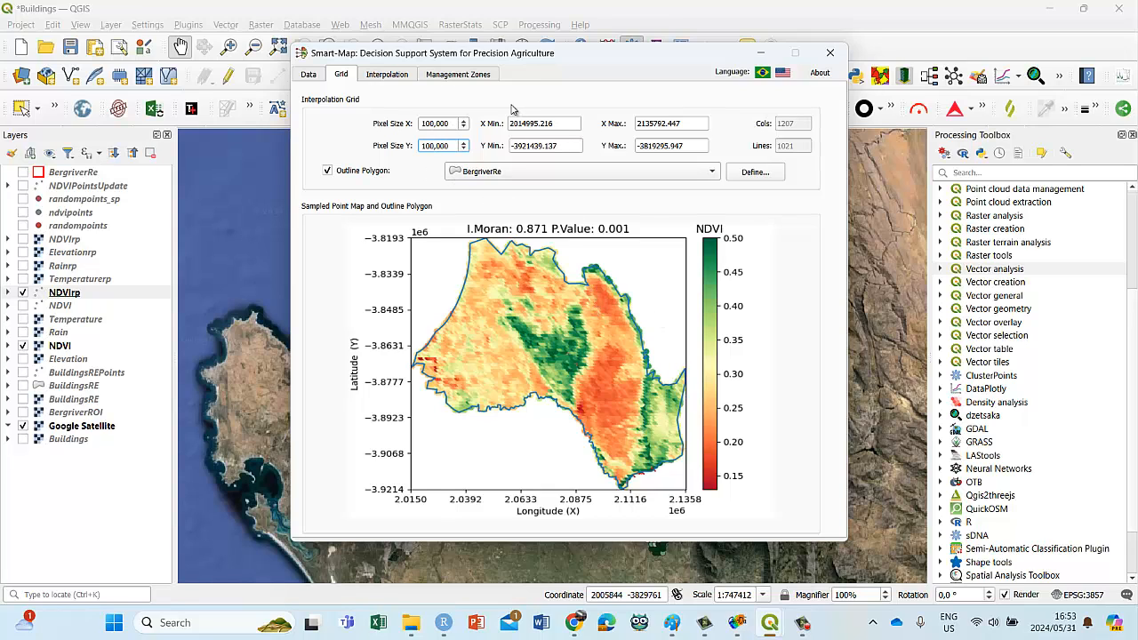
Step: Try a coarser interpolation grid with Pixel Size X and Pixel Size Y at 500,000
{"action": "left_click", "coordinate": [426, 126]}
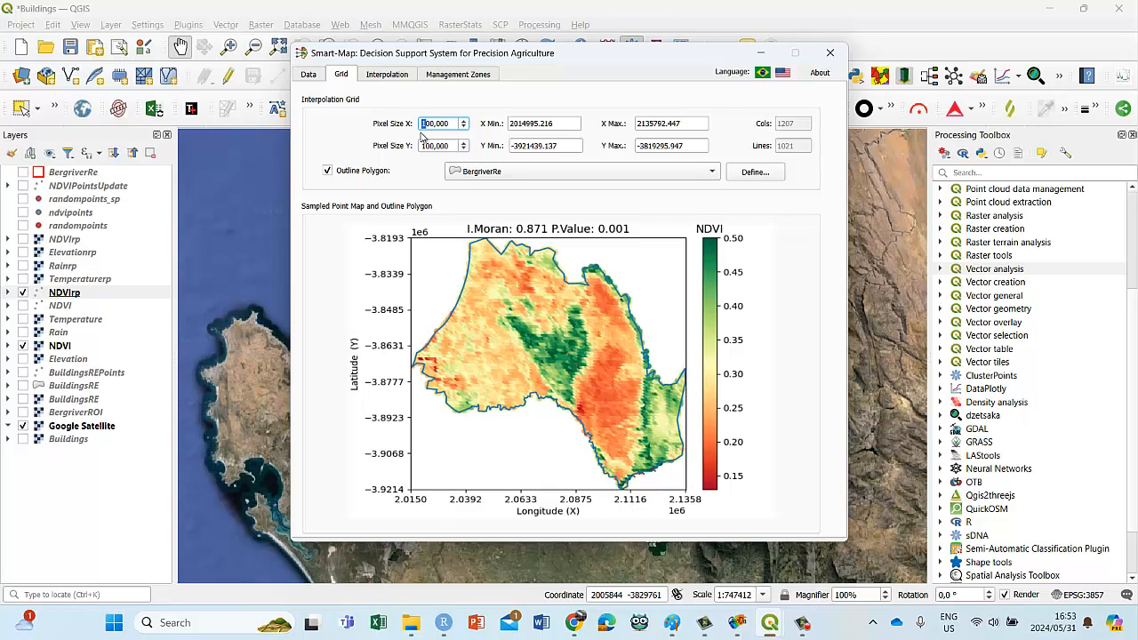
{"action": "type", "text": "5"}
{"action": "left_click", "coordinate": [425, 148]}
{"action": "type", "text": "5"}
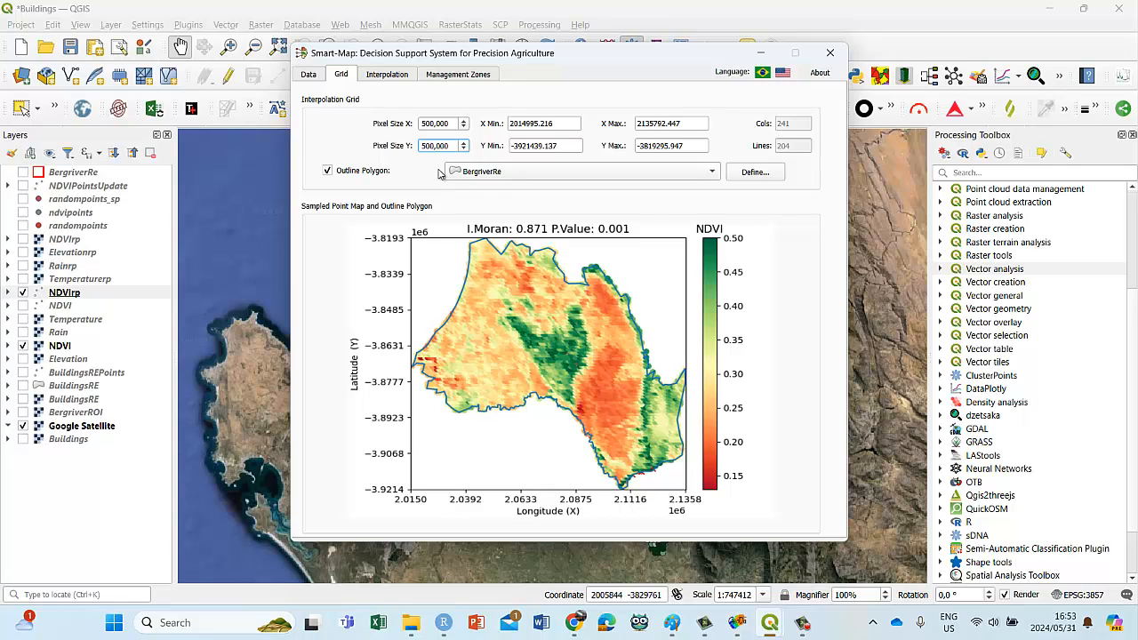
Step: Return both the X and Y pixel sizes of the grid to 100,000
{"action": "left_click", "coordinate": [449, 126]}
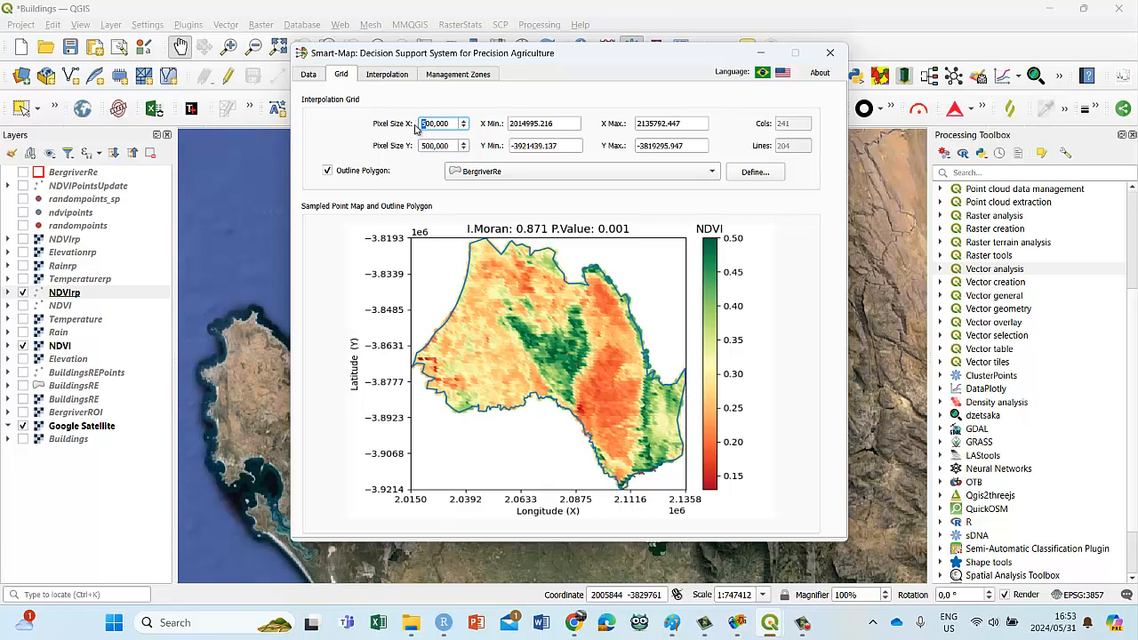
{"action": "type", "text": "1"}
{"action": "left_click_drag", "start_coordinate": [428, 147], "coordinate": [419, 155]}
{"action": "type", "text": "1"}
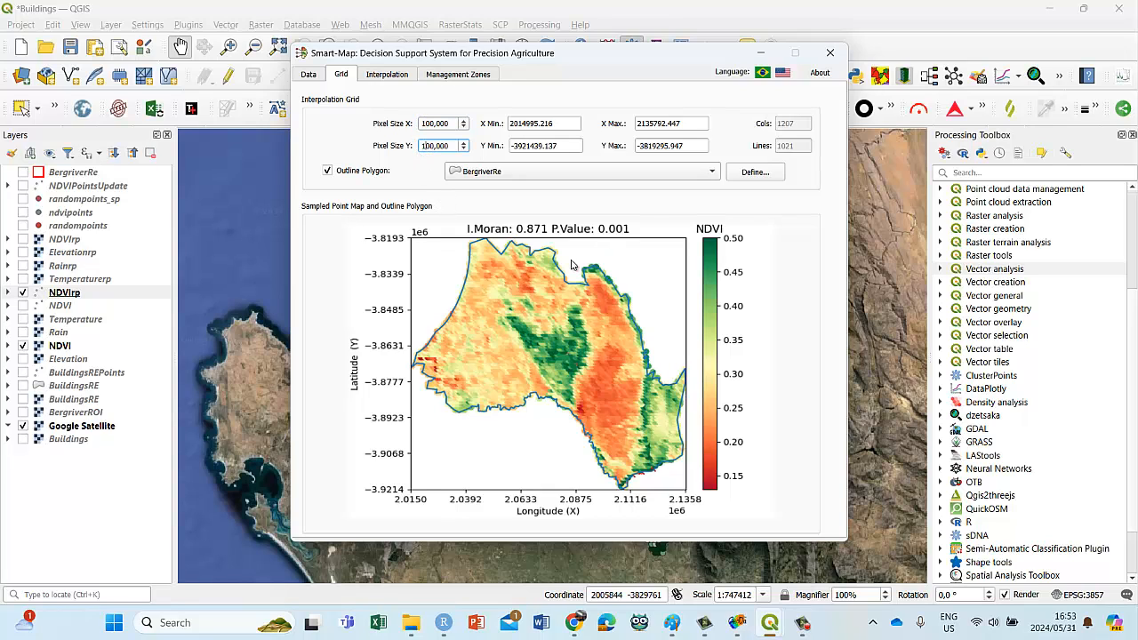
Step: Calculate the ordinary kriging variogram for NDVI
{"action": "left_click", "coordinate": [385, 77]}
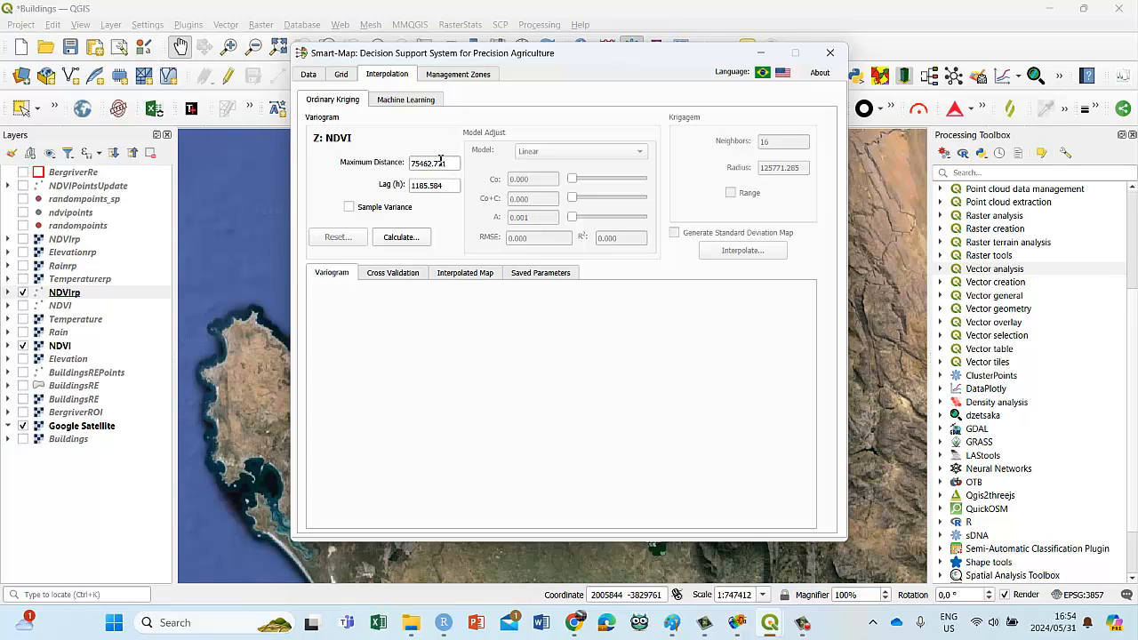
{"action": "left_click", "coordinate": [397, 238]}
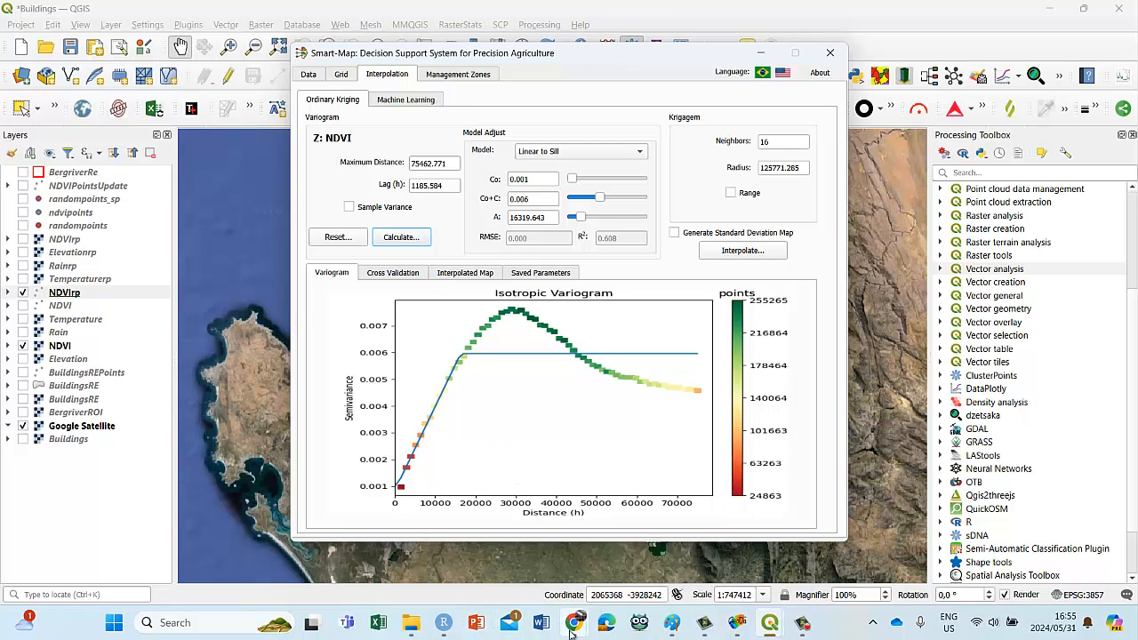
Step: Switch to Chrome and examine the variography article's explanation and diagram of the nugget effect, total sill and range
{"action": "mouse_move", "coordinate": [574, 630]}
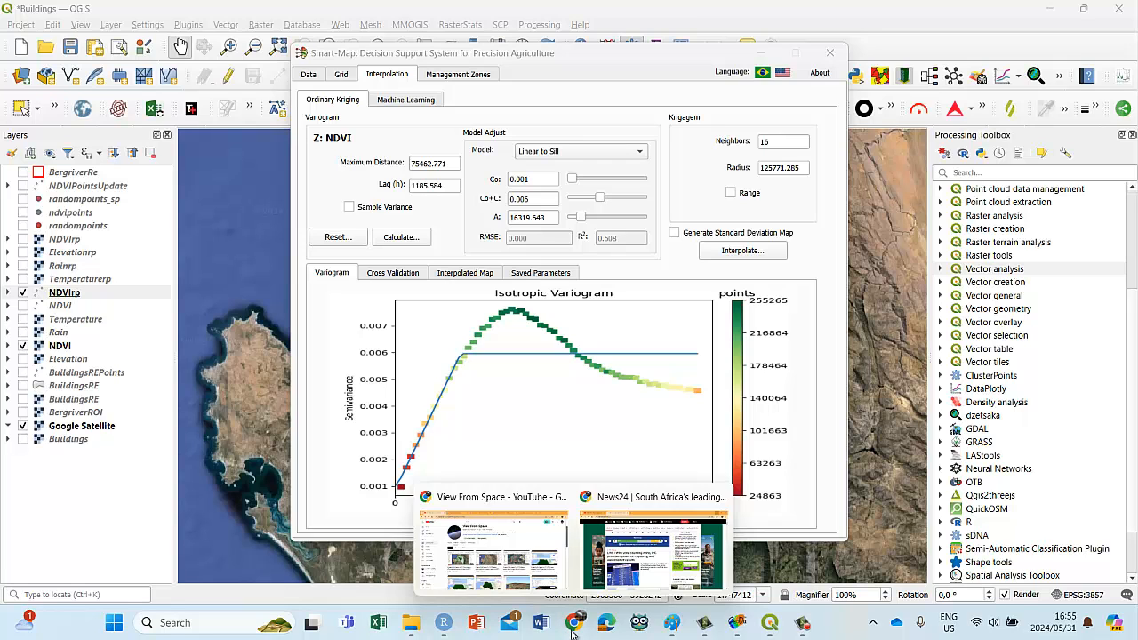
{"action": "left_click", "coordinate": [545, 524]}
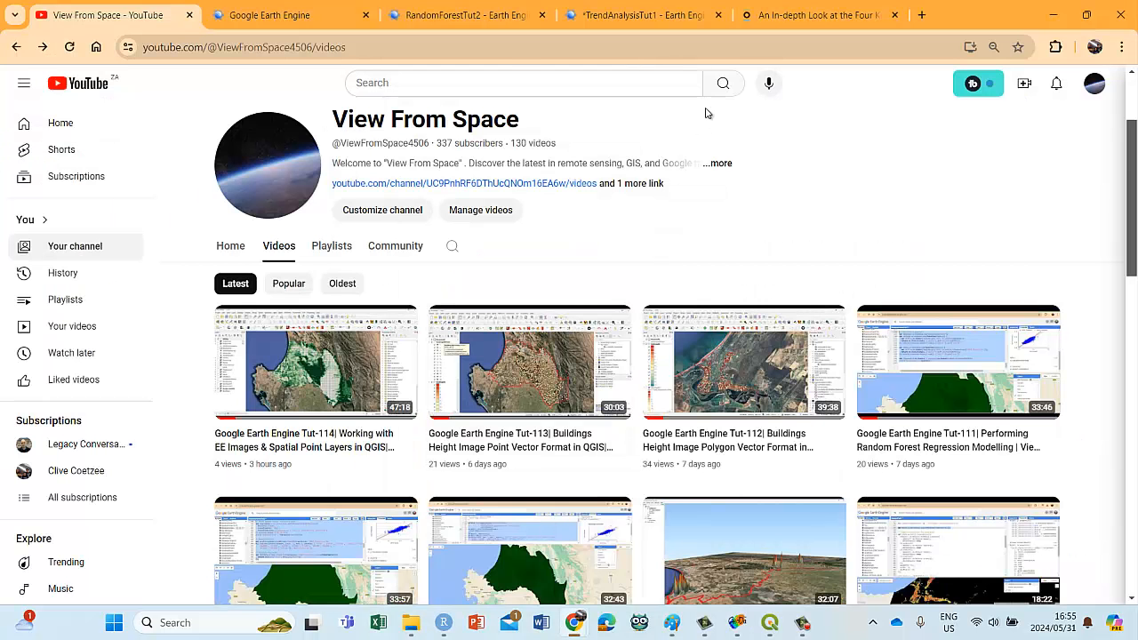
{"action": "left_click", "coordinate": [785, 15]}
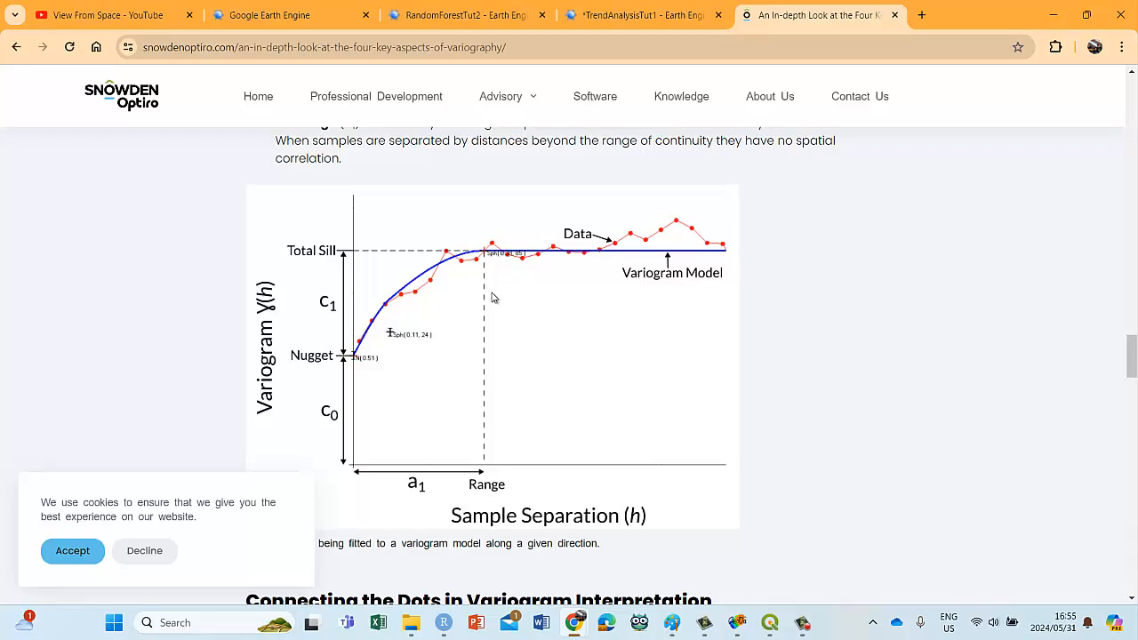
{"action": "scroll", "coordinate": [495, 301], "scroll_direction": "up", "scroll_amount": 2}
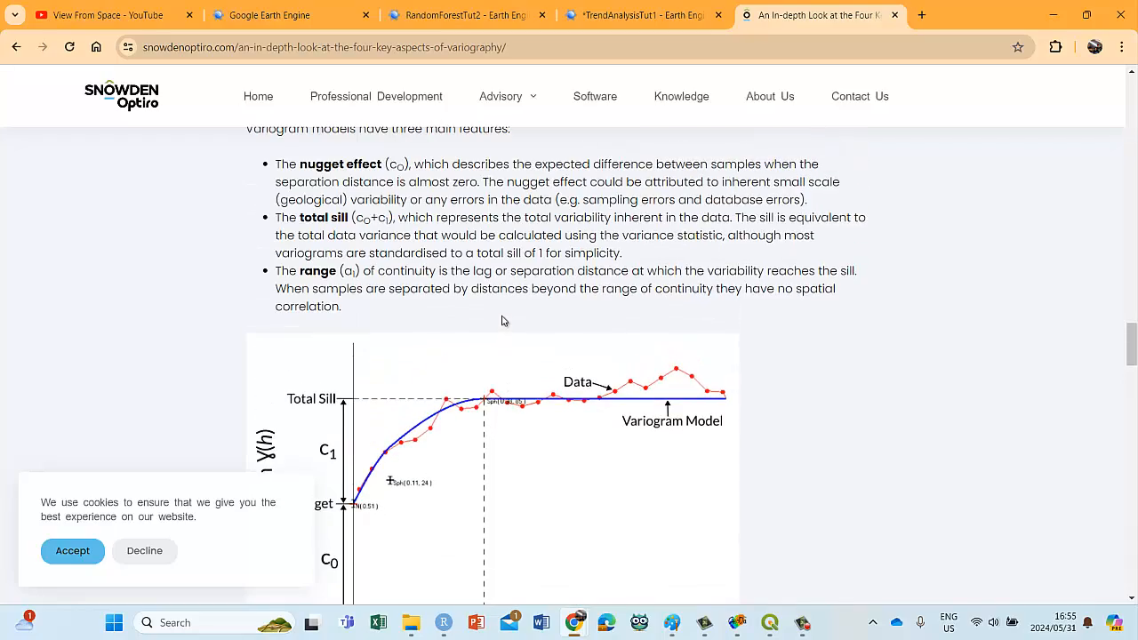
{"action": "scroll", "coordinate": [501, 320], "scroll_direction": "up", "scroll_amount": 10}
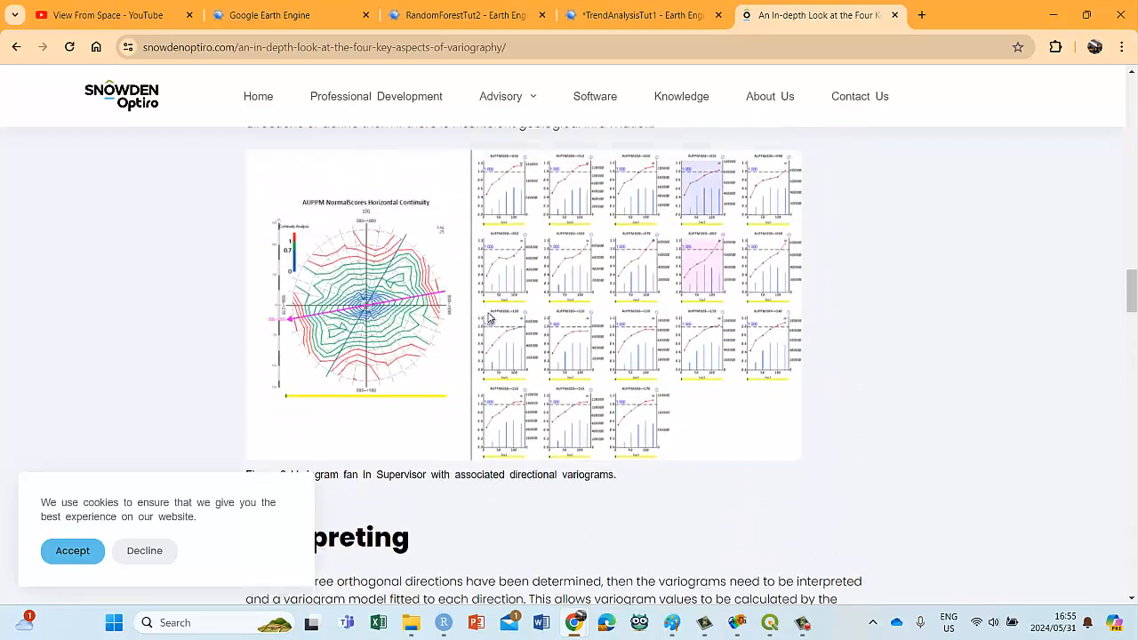
{"action": "scroll", "coordinate": [488, 318], "scroll_direction": "up", "scroll_amount": 10}
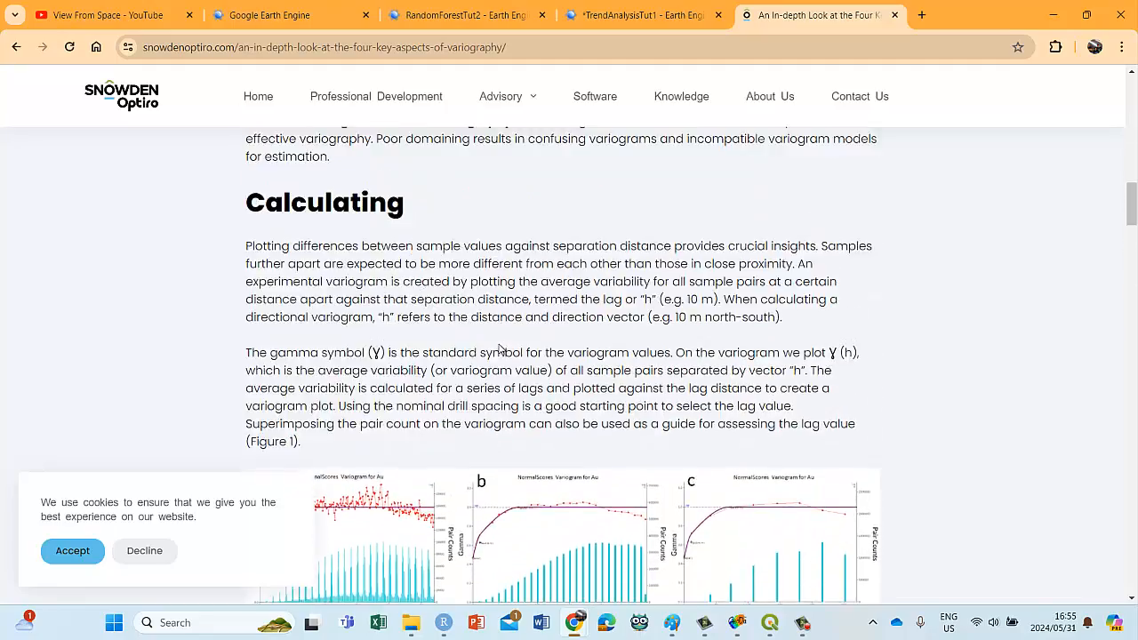
{"action": "scroll", "coordinate": [499, 349], "scroll_direction": "up", "scroll_amount": 10}
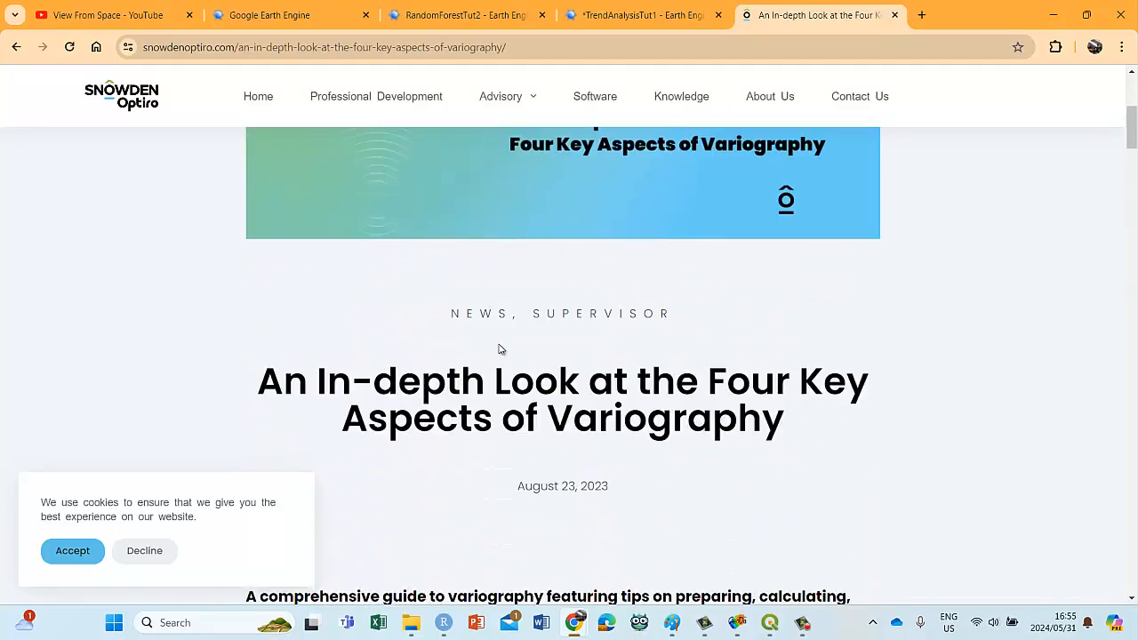
{"action": "scroll", "coordinate": [499, 348], "scroll_direction": "down", "scroll_amount": 20}
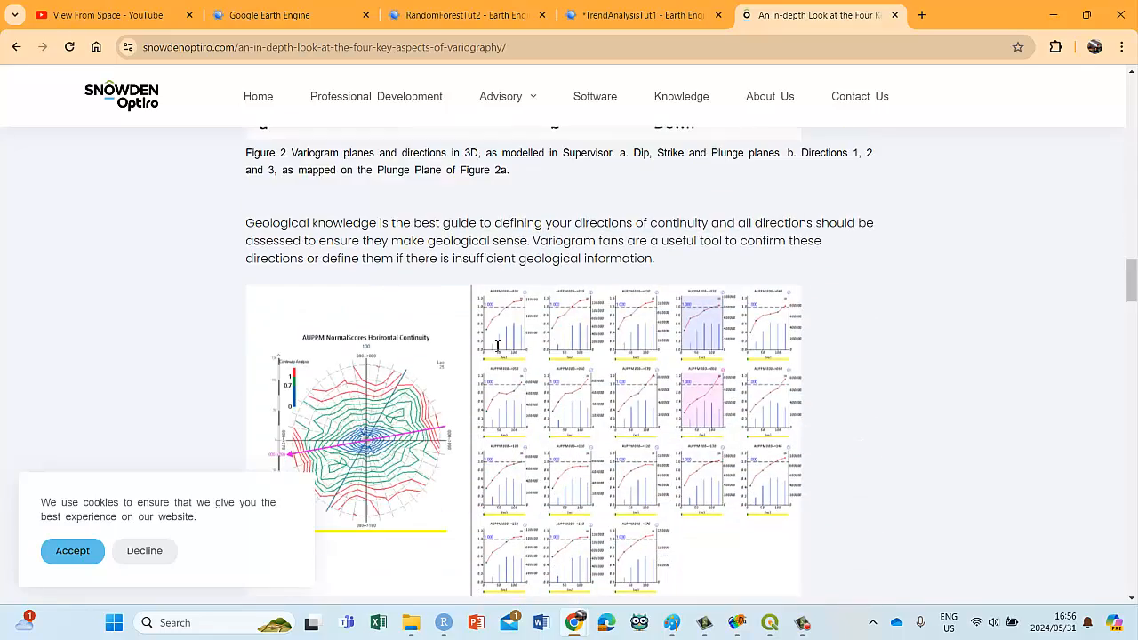
{"action": "scroll", "coordinate": [498, 345], "scroll_direction": "down", "scroll_amount": 15}
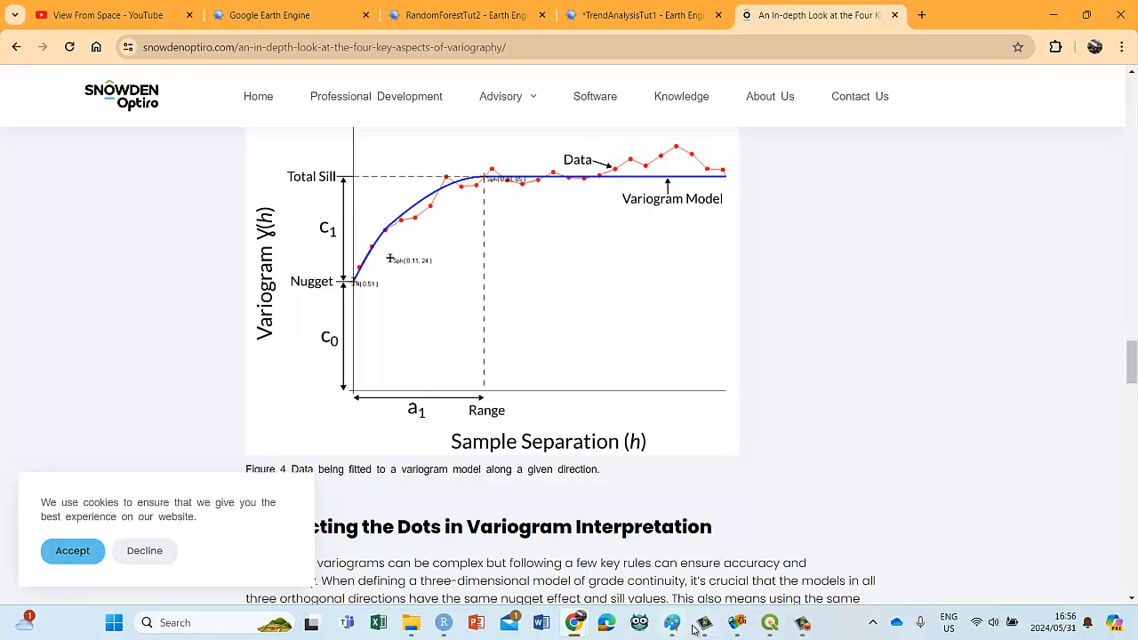
Step: Switch back to QGIS with the Smart-Map variogram window in front of the map
{"action": "mouse_move", "coordinate": [765, 624]}
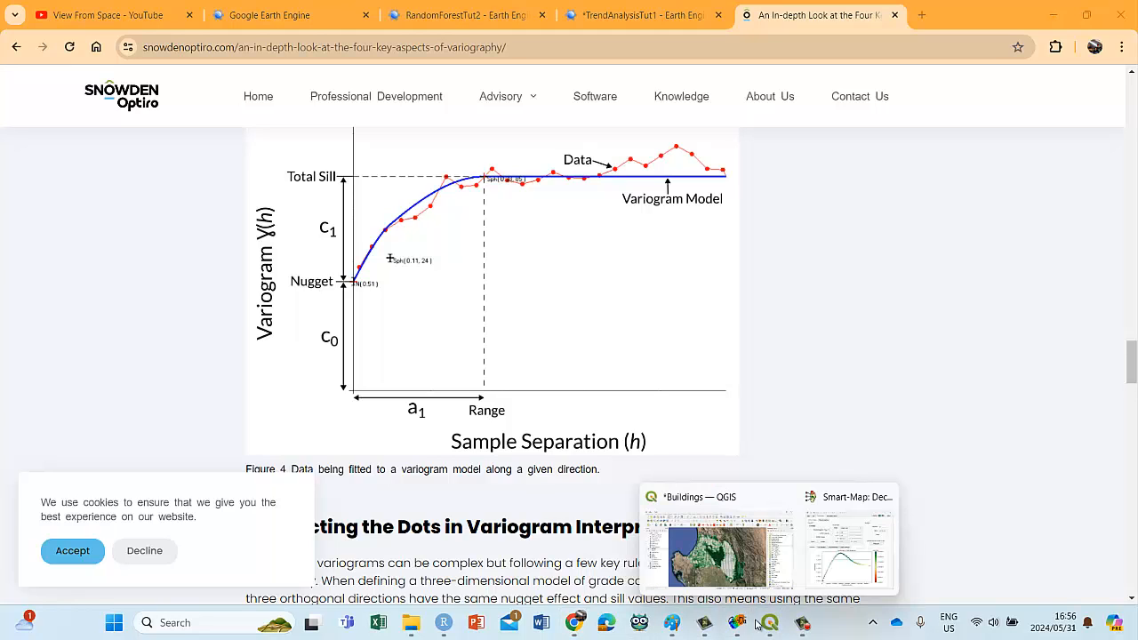
{"action": "left_click", "coordinate": [838, 552]}
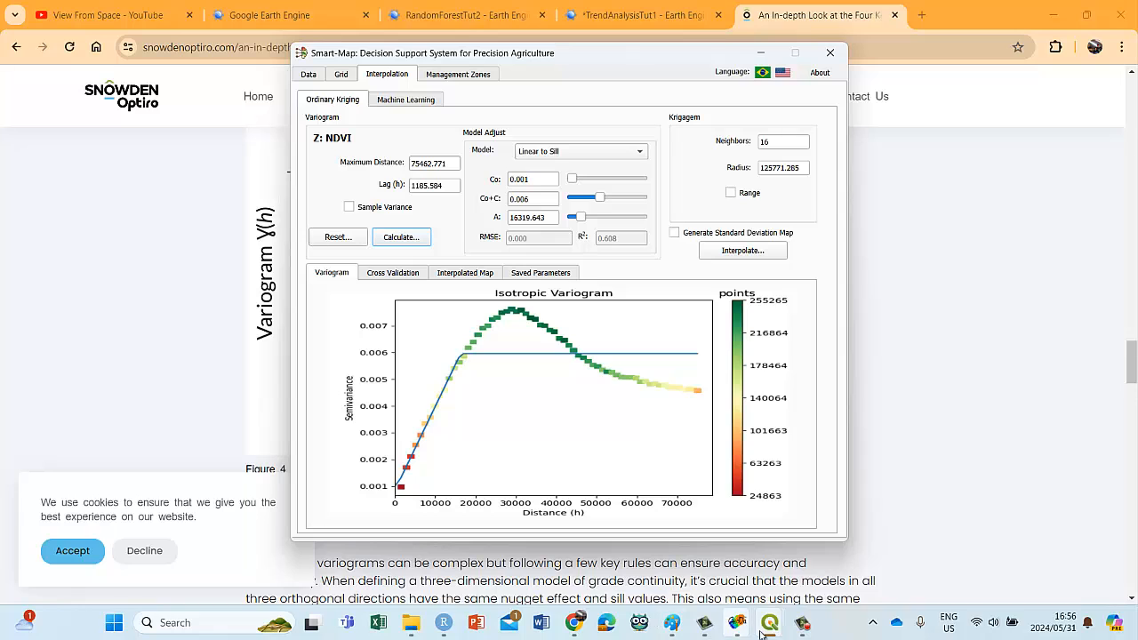
{"action": "mouse_move", "coordinate": [770, 622]}
{"action": "left_click", "coordinate": [714, 558]}
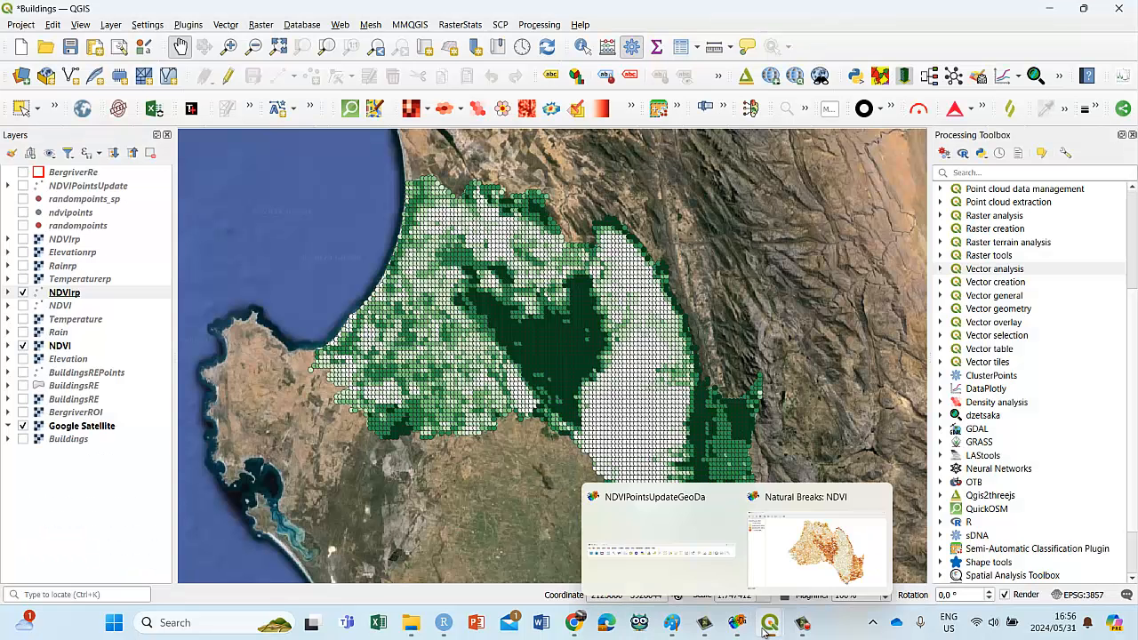
{"action": "left_click", "coordinate": [828, 560]}
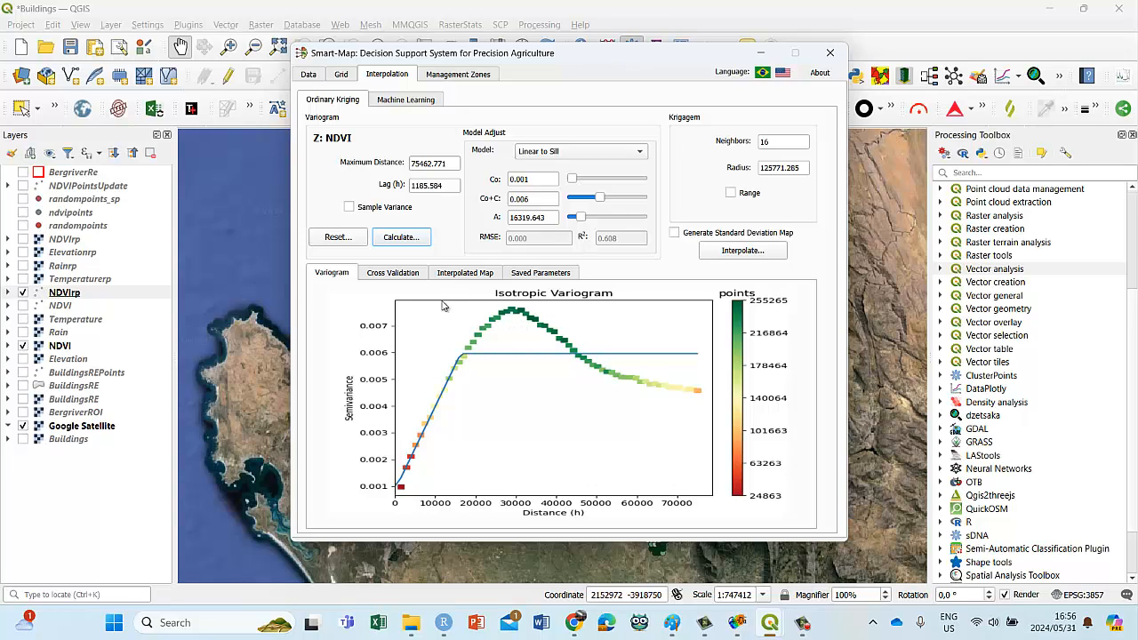
Step: Try the Linear model for the NDVI variogram
{"action": "left_click", "coordinate": [559, 153]}
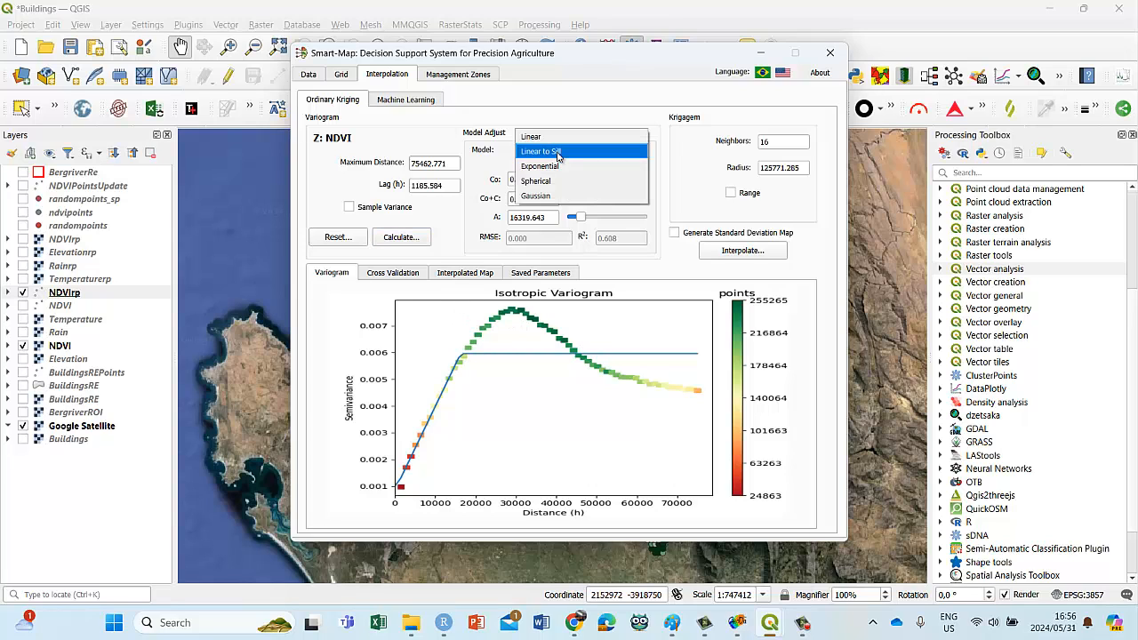
{"action": "left_click", "coordinate": [557, 148]}
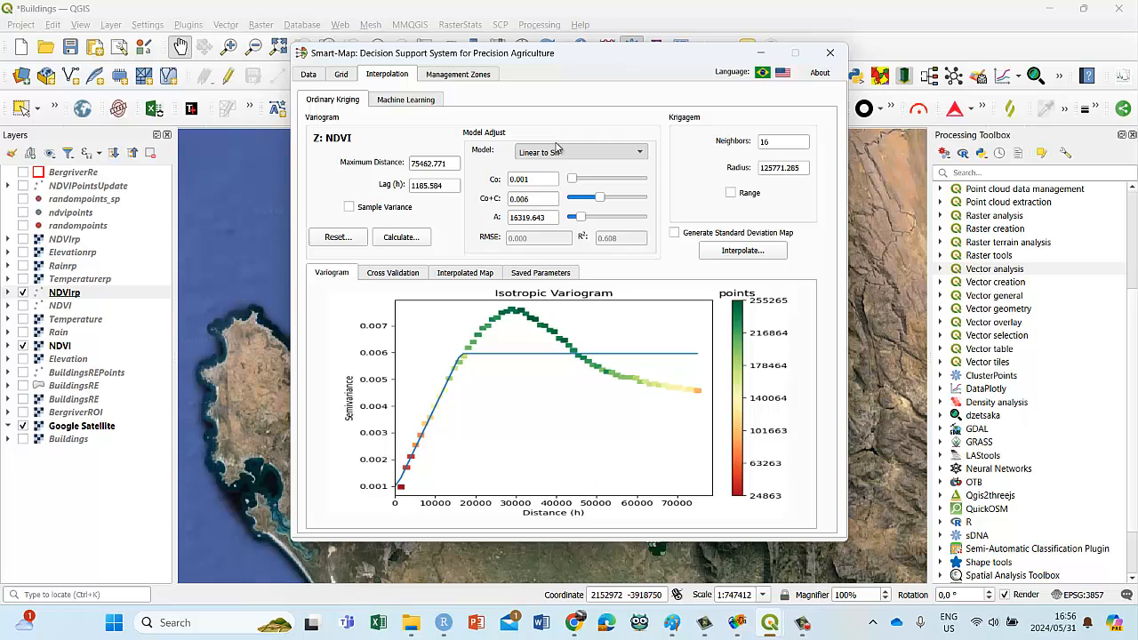
{"action": "left_click", "coordinate": [398, 240]}
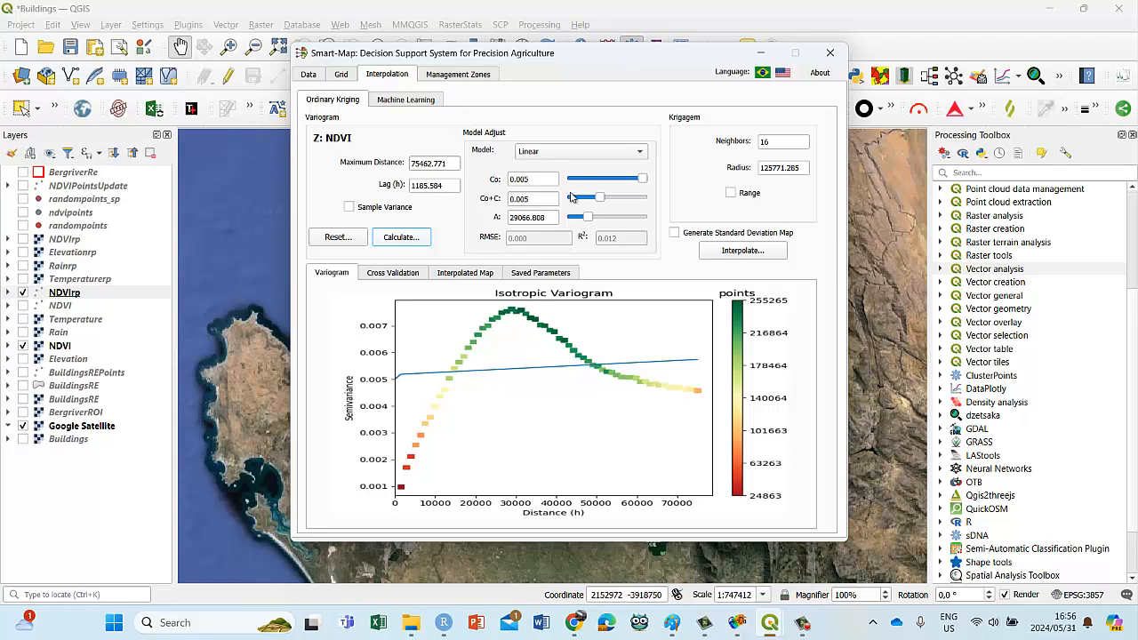
{"action": "left_click", "coordinate": [570, 151]}
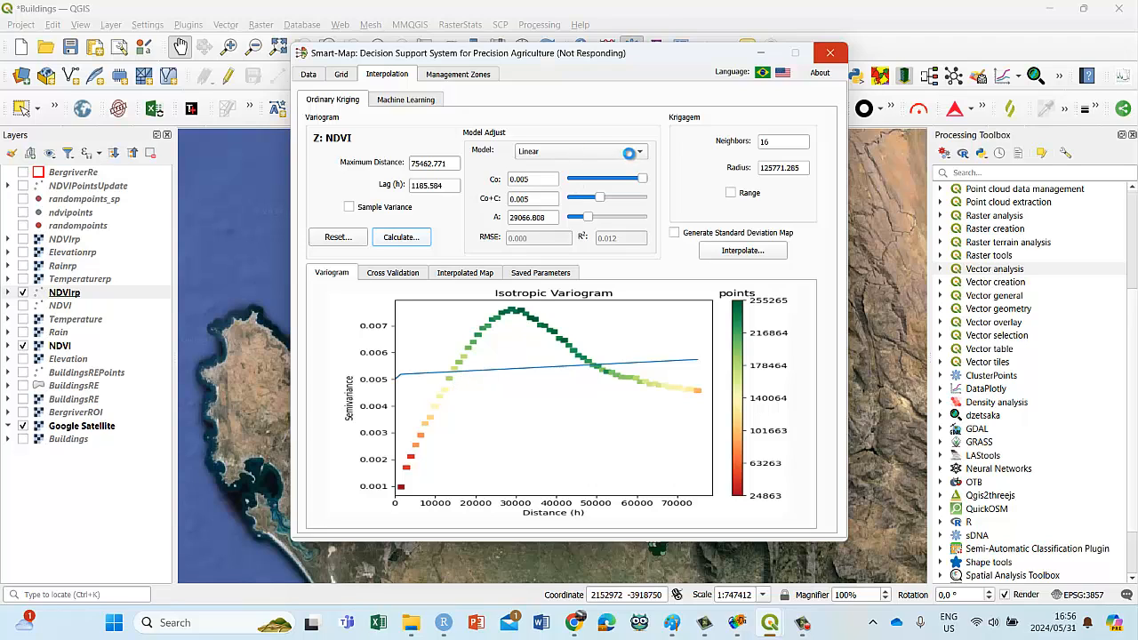
{"action": "left_click", "coordinate": [581, 71]}
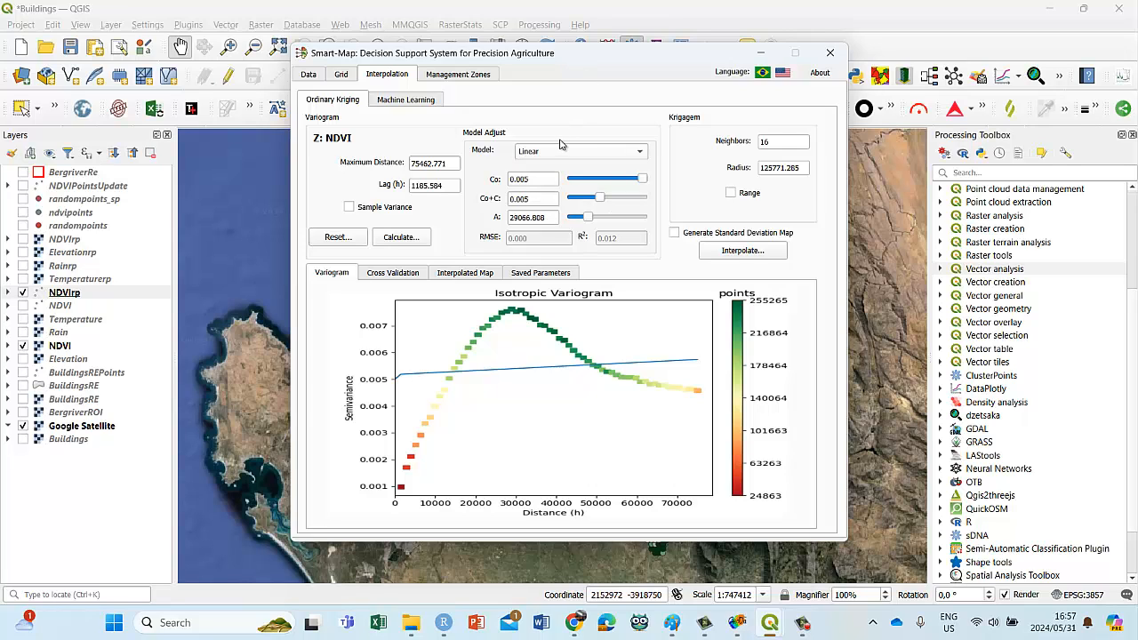
Step: Dismiss the meeting notification and set the variogram model to Linear to Sill
{"action": "left_click", "coordinate": [641, 155]}
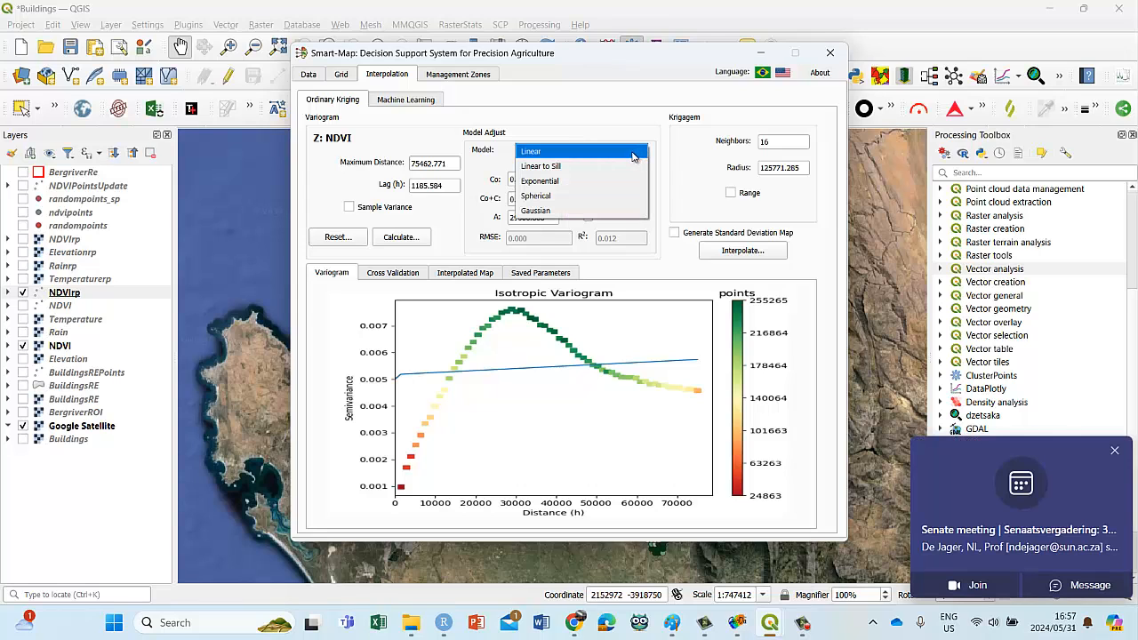
{"action": "left_click", "coordinate": [1114, 453]}
{"action": "left_click", "coordinate": [641, 153]}
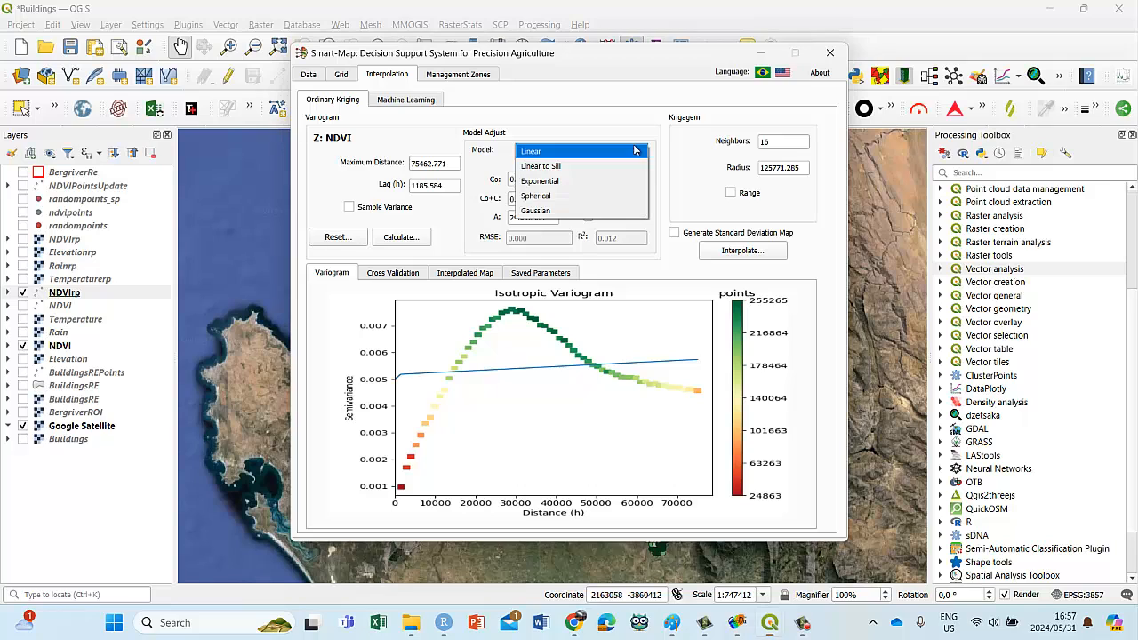
{"action": "left_click", "coordinate": [567, 166]}
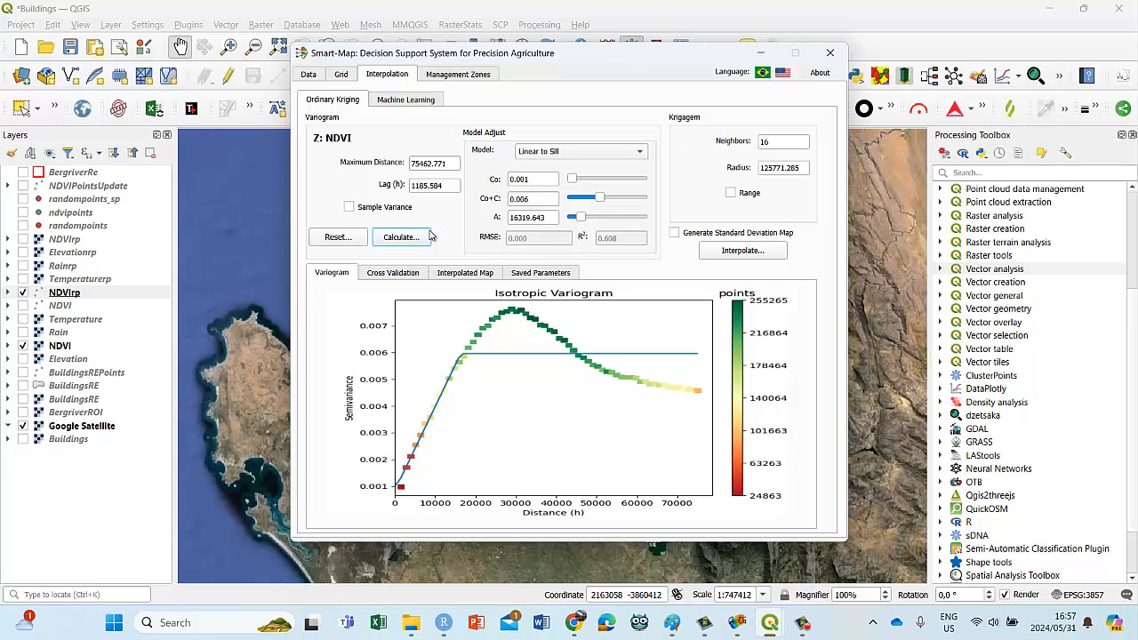
Step: Try to interpolate NDVI by ordinary kriging with the Linear to Sill model after checking the cross-validation and interpolated map pages
{"action": "left_click", "coordinate": [391, 278]}
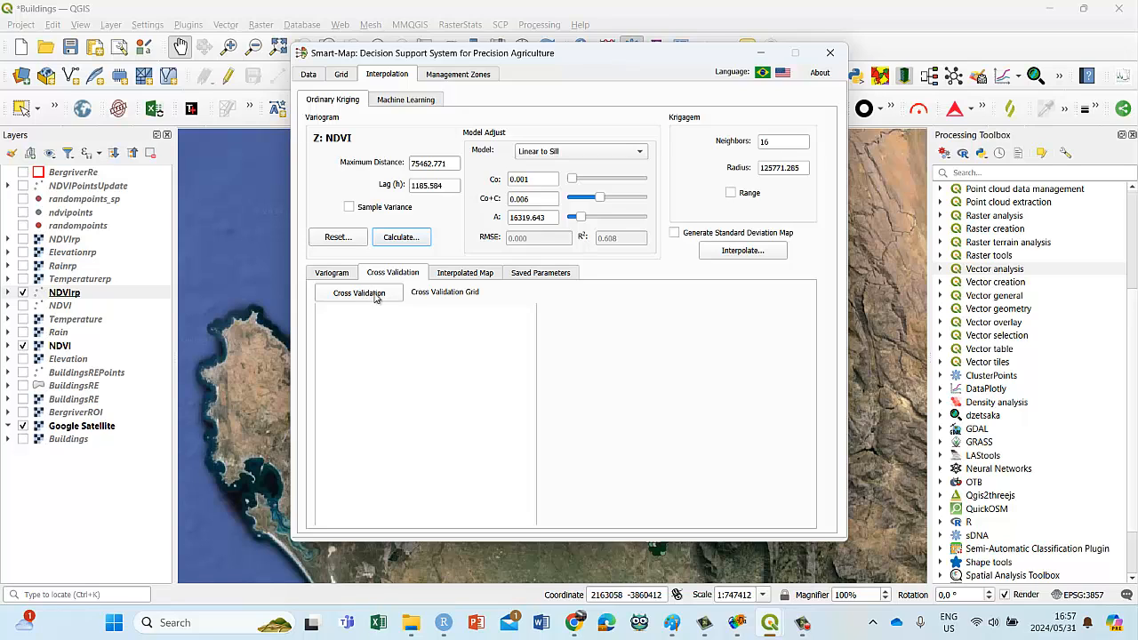
{"action": "left_click", "coordinate": [334, 273]}
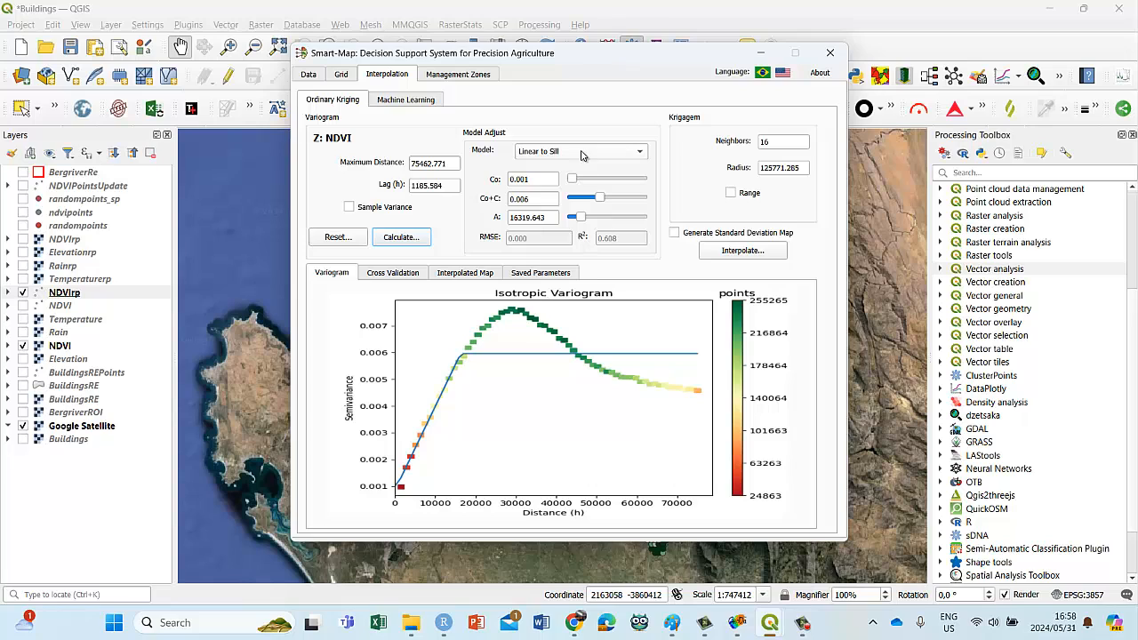
{"action": "left_click", "coordinate": [398, 277]}
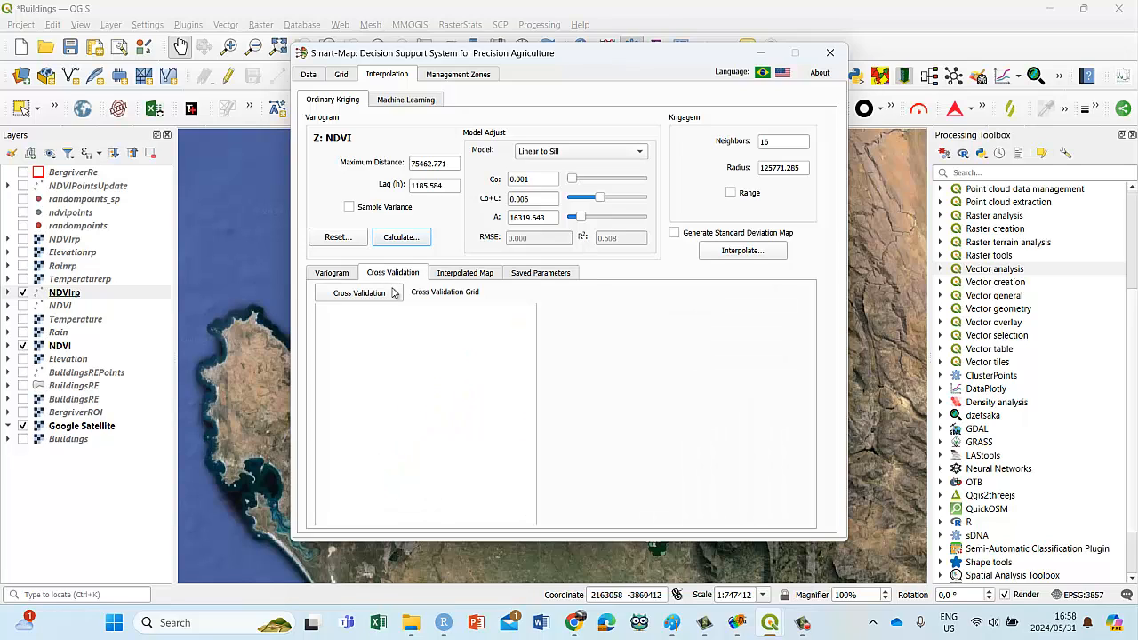
{"action": "left_click", "coordinate": [456, 275]}
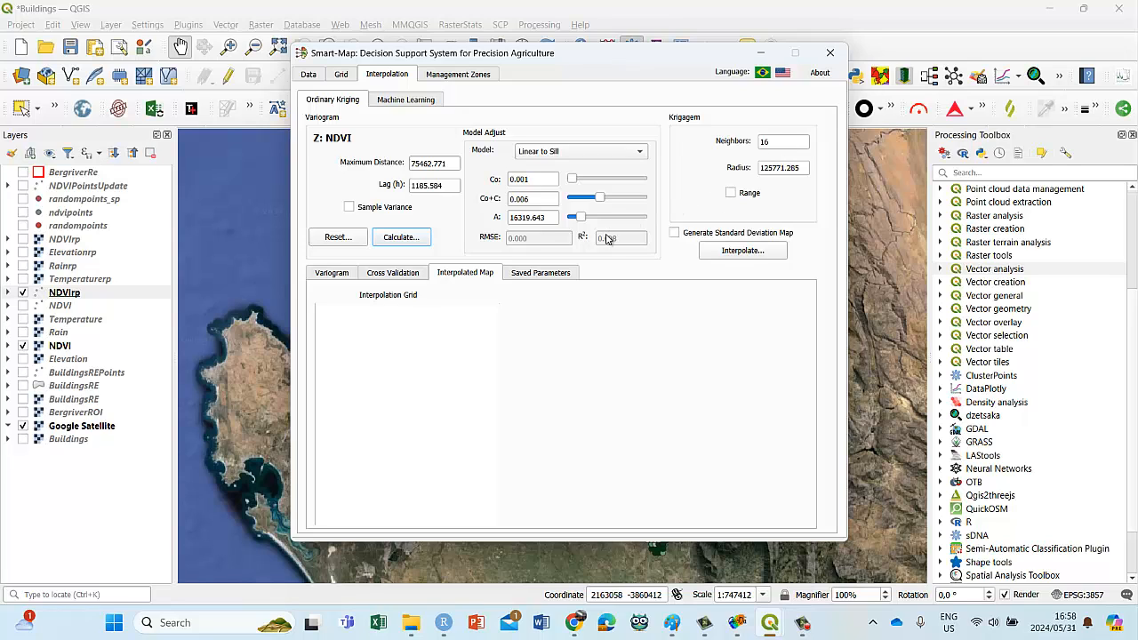
{"action": "left_click", "coordinate": [743, 252]}
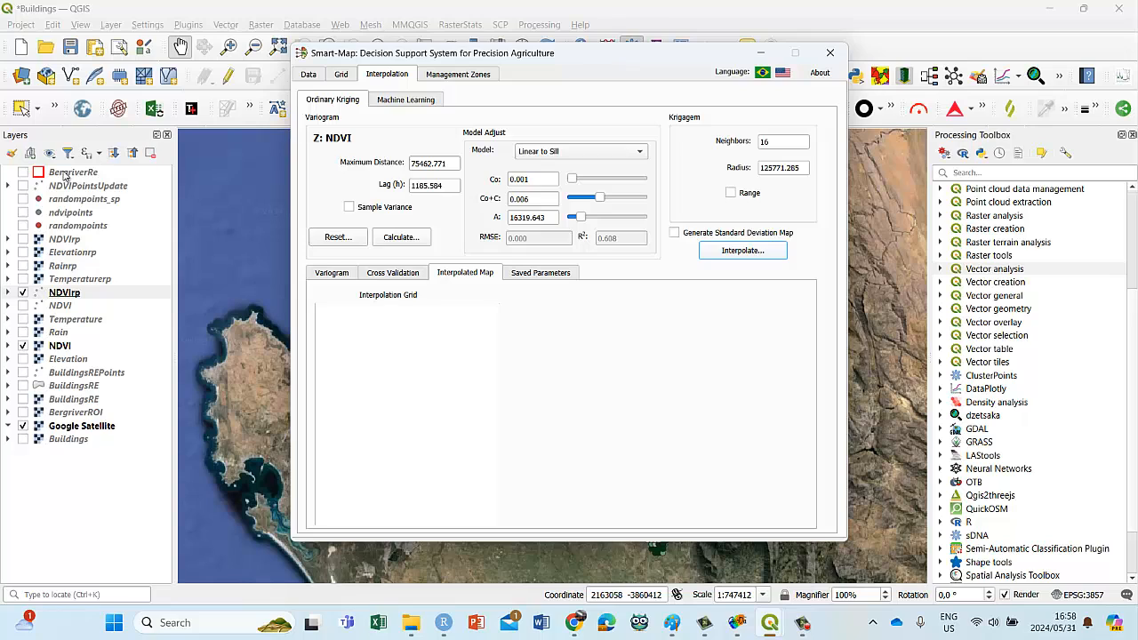
{"action": "left_click", "coordinate": [734, 257]}
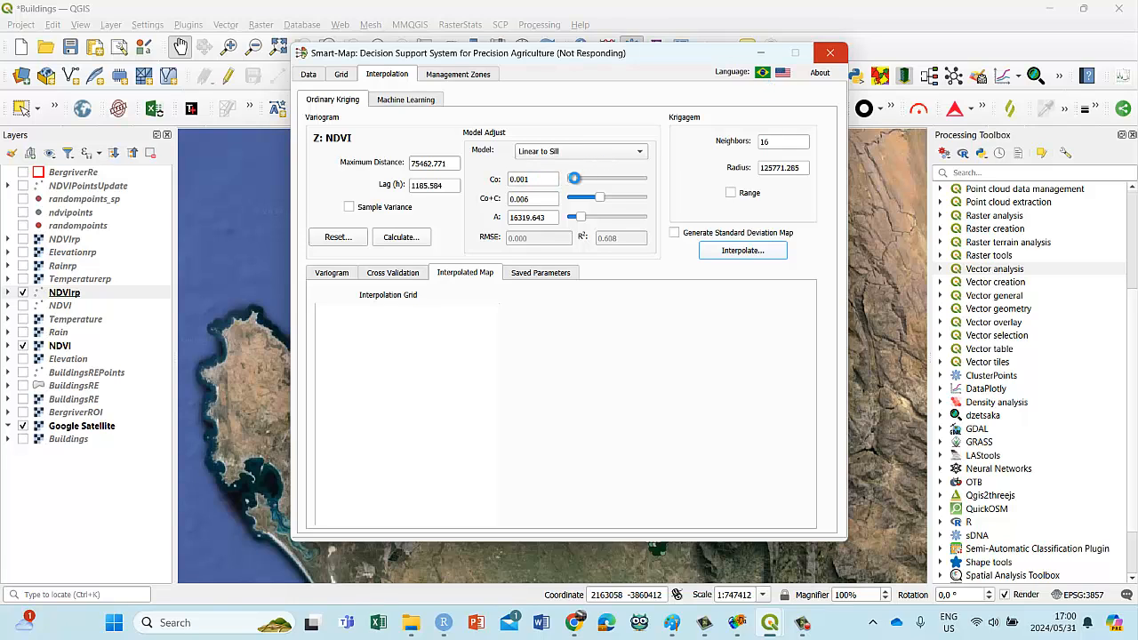
Step: Close the unresponsive QGIS program instead of waiting for the kriging interpolation
{"action": "left_click", "coordinate": [741, 255]}
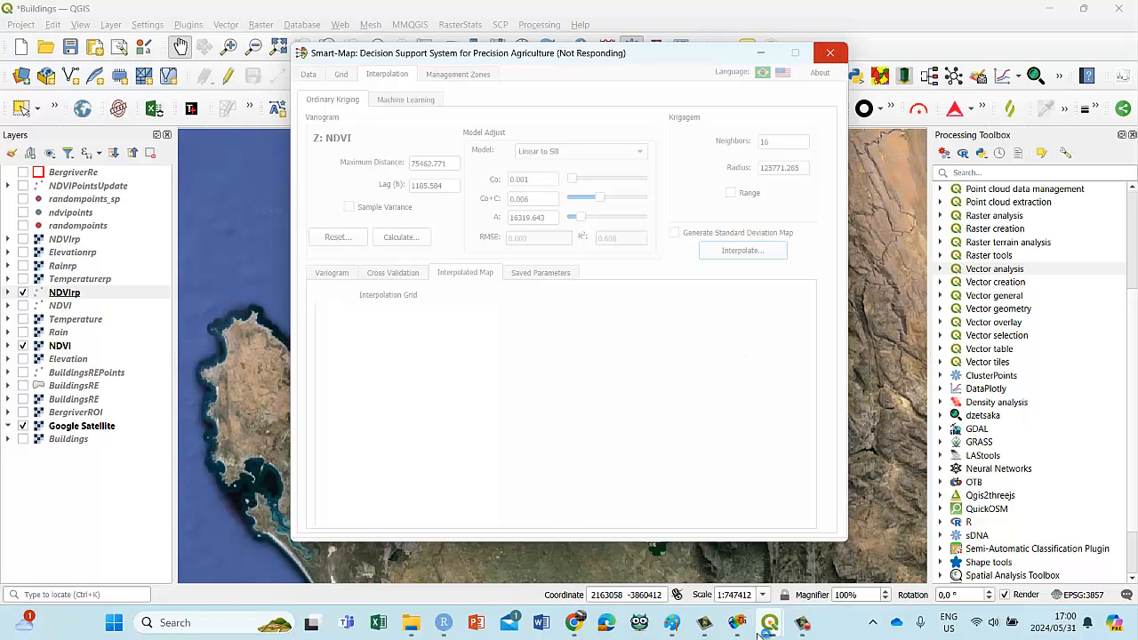
{"action": "mouse_move", "coordinate": [760, 633]}
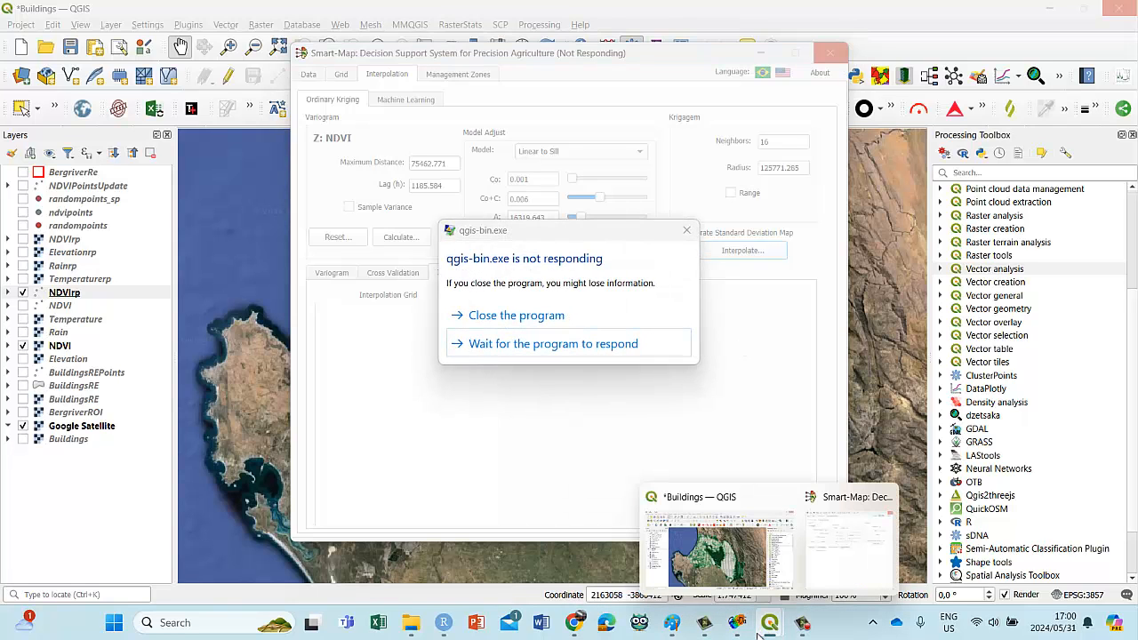
{"action": "left_click", "coordinate": [522, 318]}
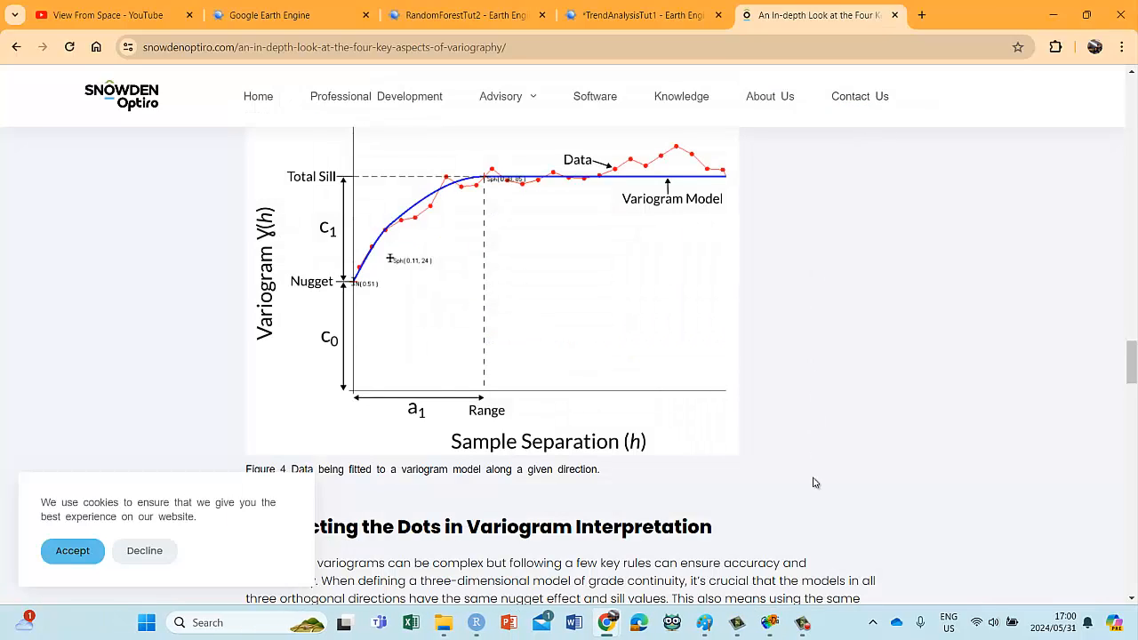
{"action": "mouse_move", "coordinate": [803, 625]}
{"action": "left_click", "coordinate": [819, 573]}
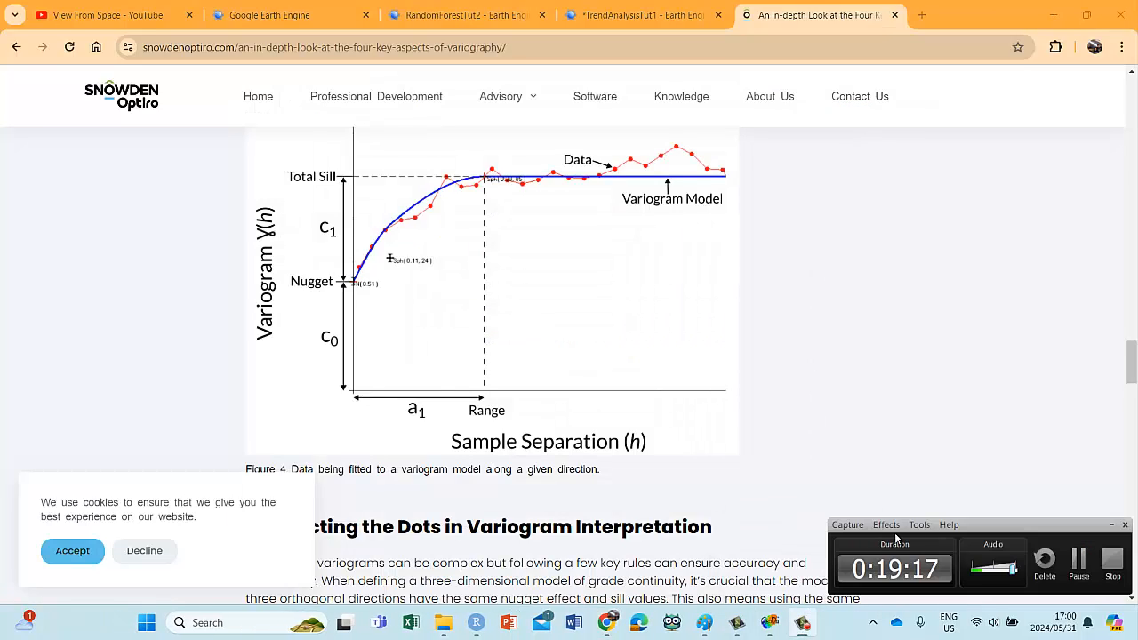
{"action": "left_click", "coordinate": [1078, 560]}
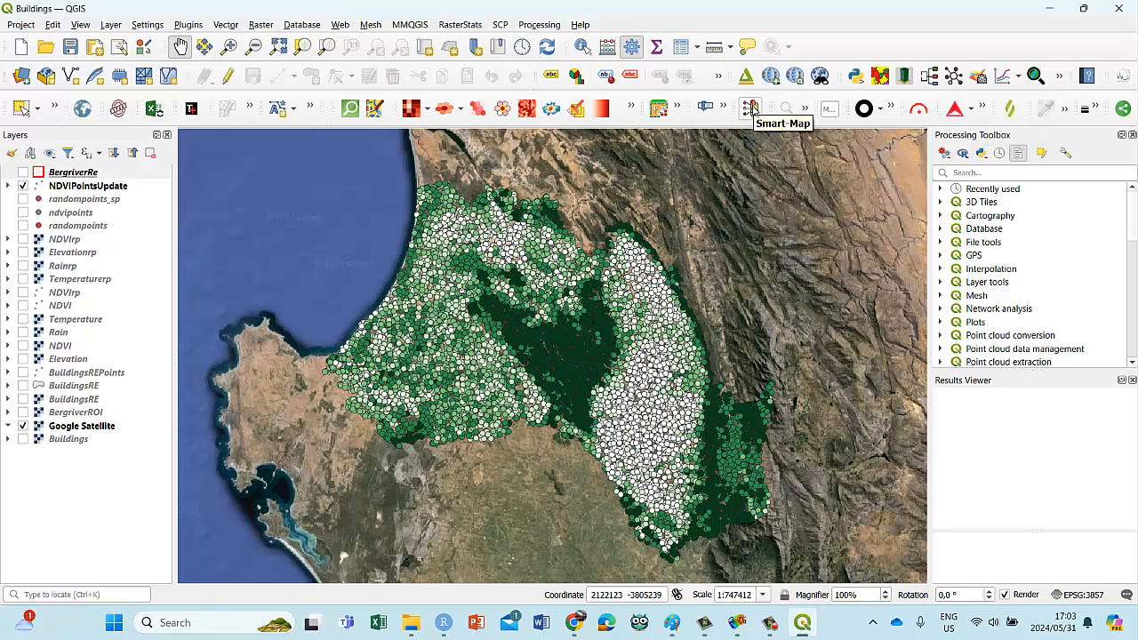
Step: Open Smart-Map and set its output directory to the smartmap2 folder inside NDVI Regressions EE
{"action": "left_click", "coordinate": [751, 108]}
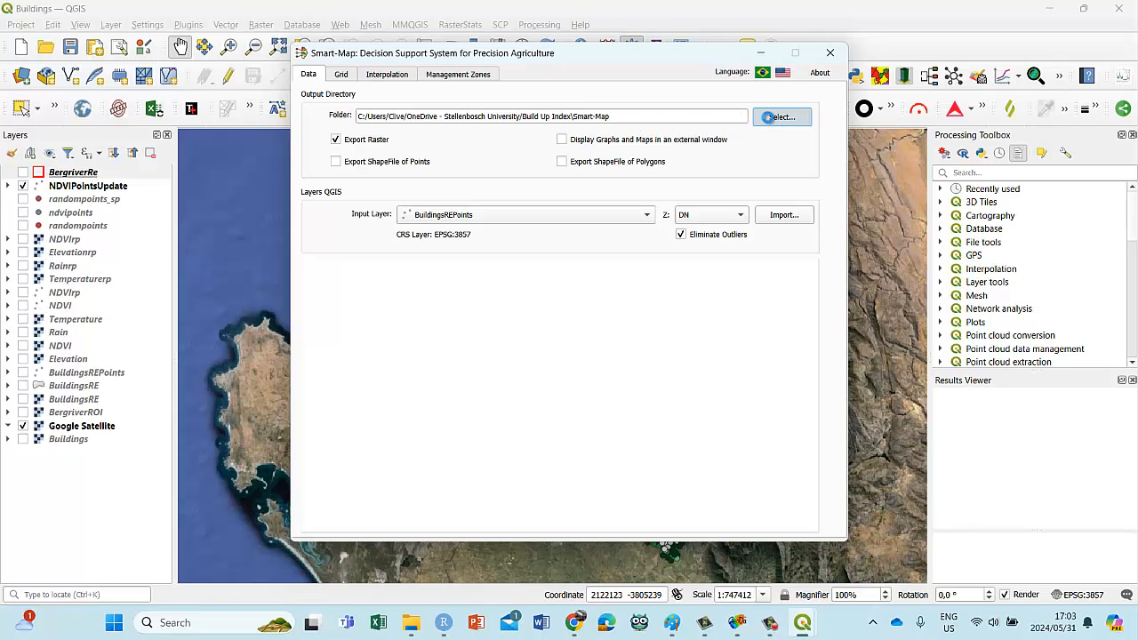
{"action": "left_click", "coordinate": [775, 116]}
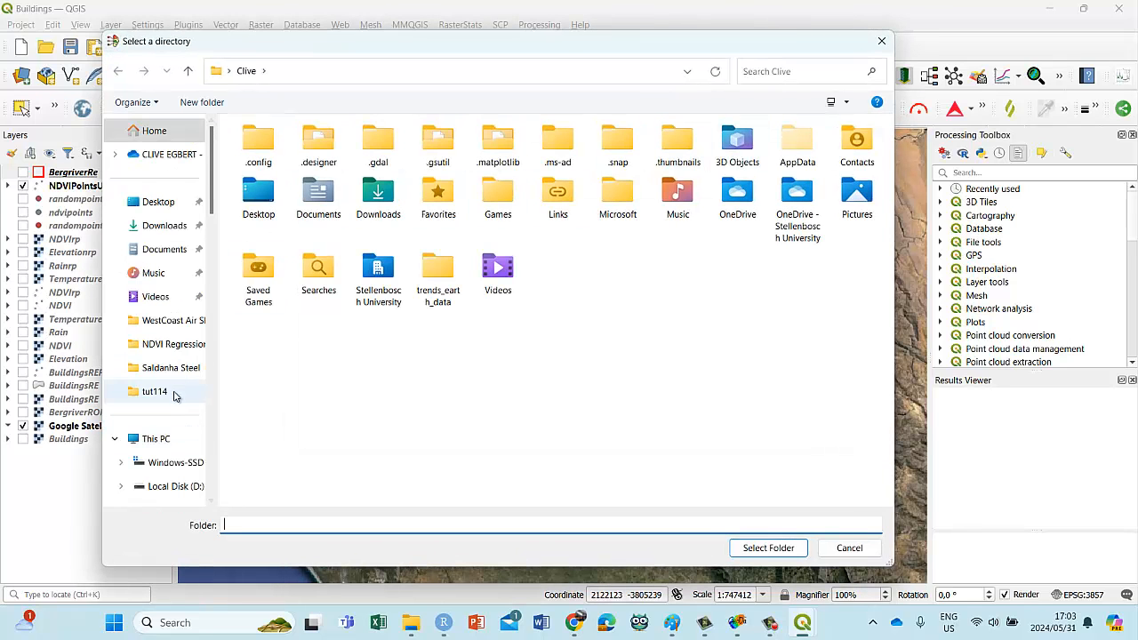
{"action": "left_click", "coordinate": [200, 344]}
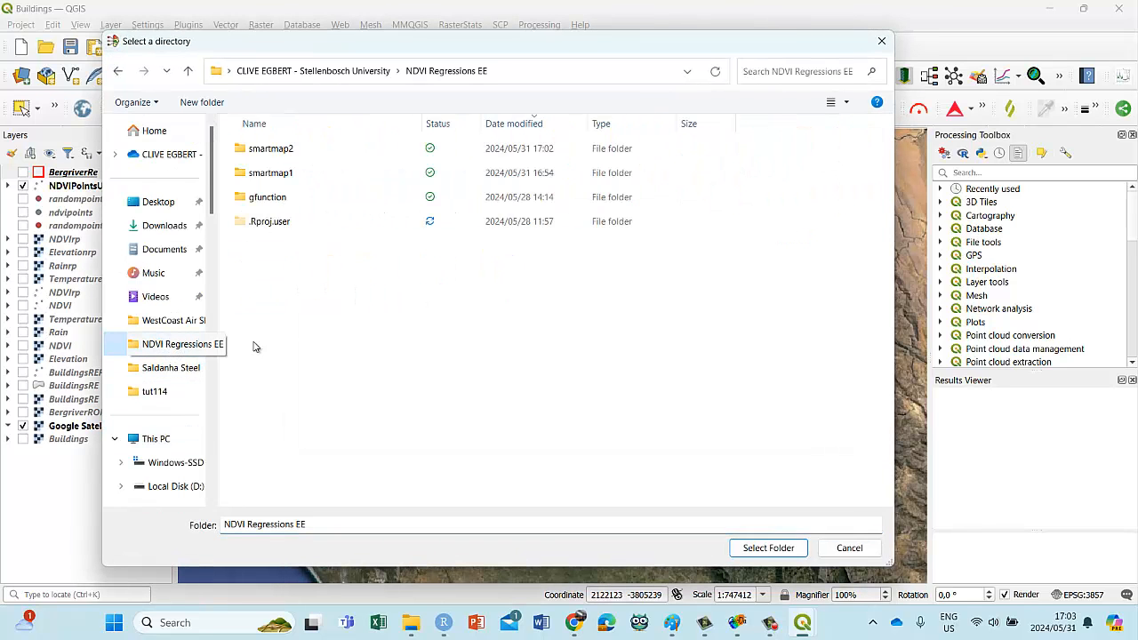
{"action": "left_click", "coordinate": [285, 152]}
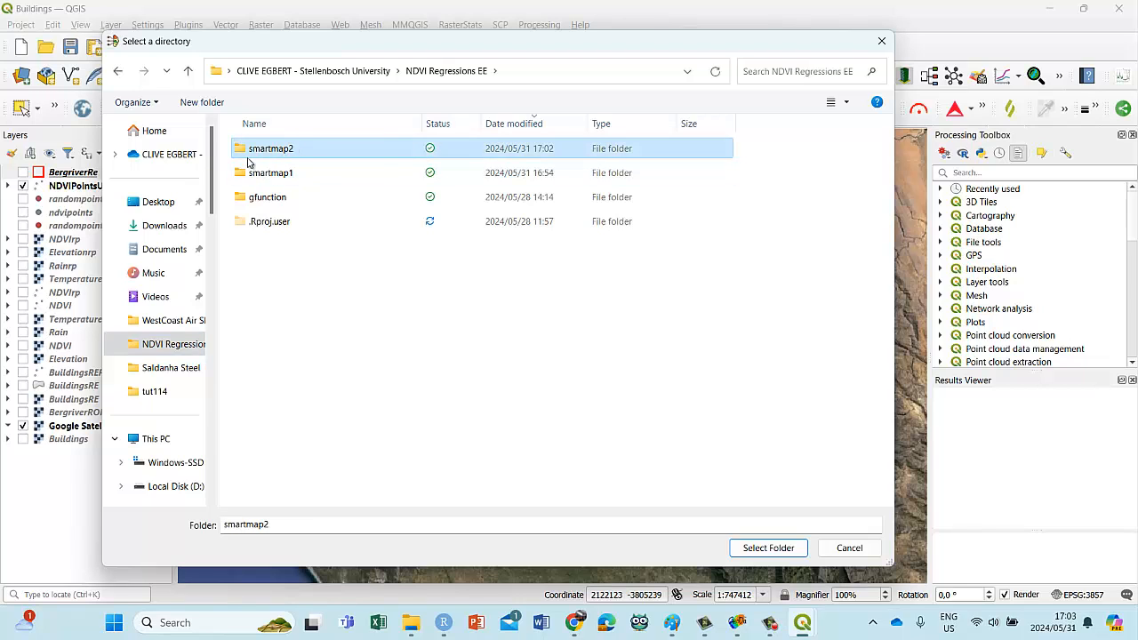
{"action": "left_click", "coordinate": [768, 547]}
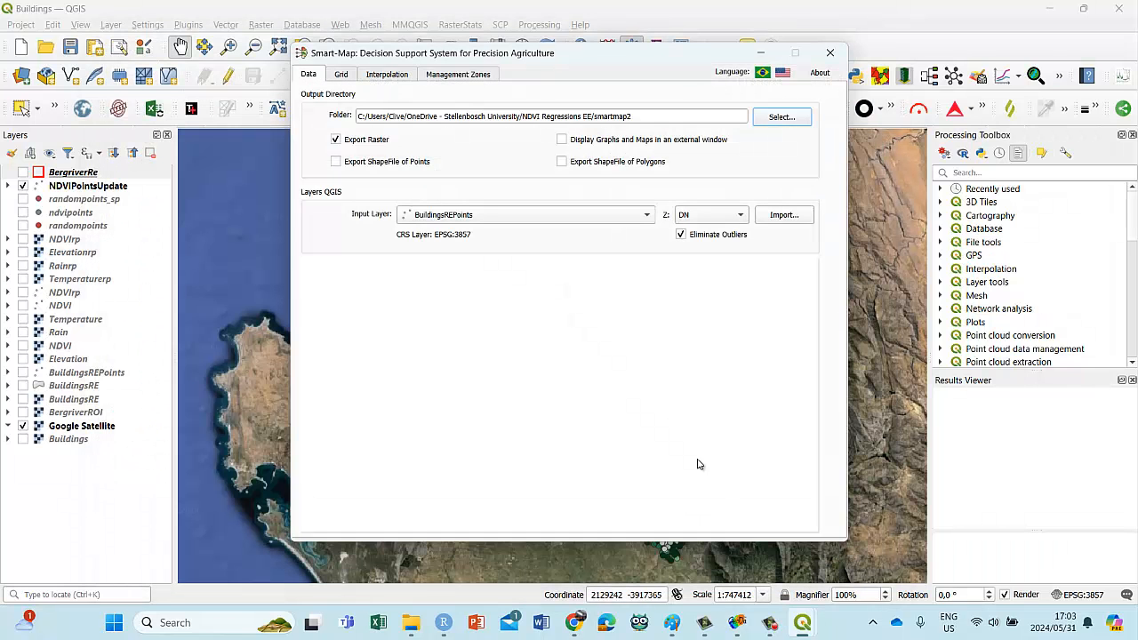
Step: Import the NDVIrp point layer into Smart-Map with NDVI as the Z variable
{"action": "left_click", "coordinate": [645, 216]}
{"action": "left_click", "coordinate": [470, 270]}
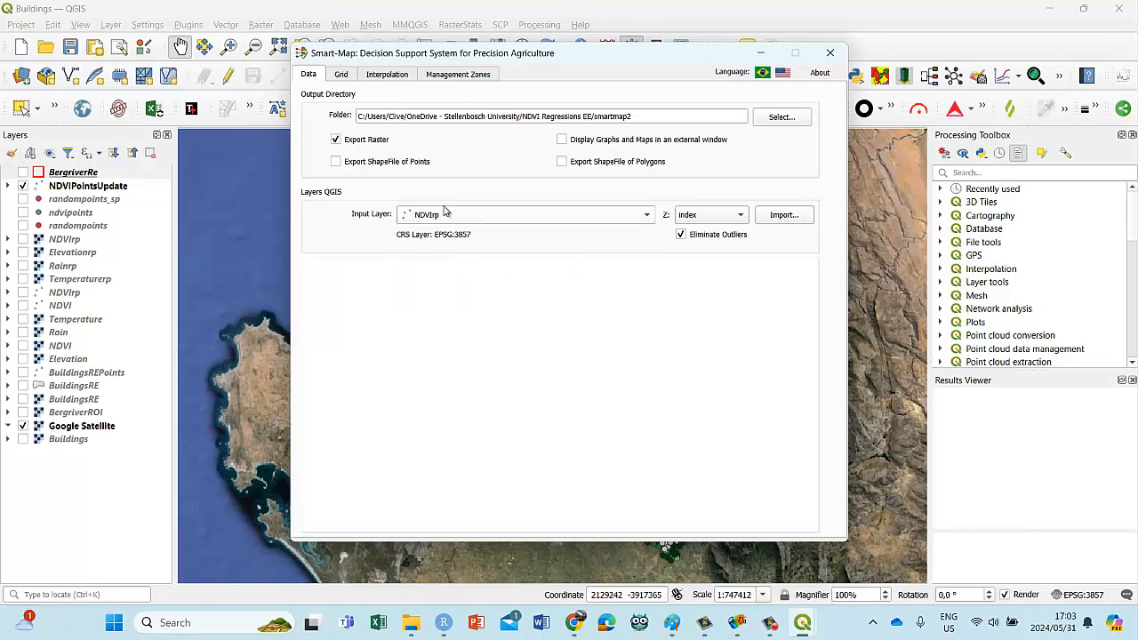
{"action": "left_click", "coordinate": [742, 216]}
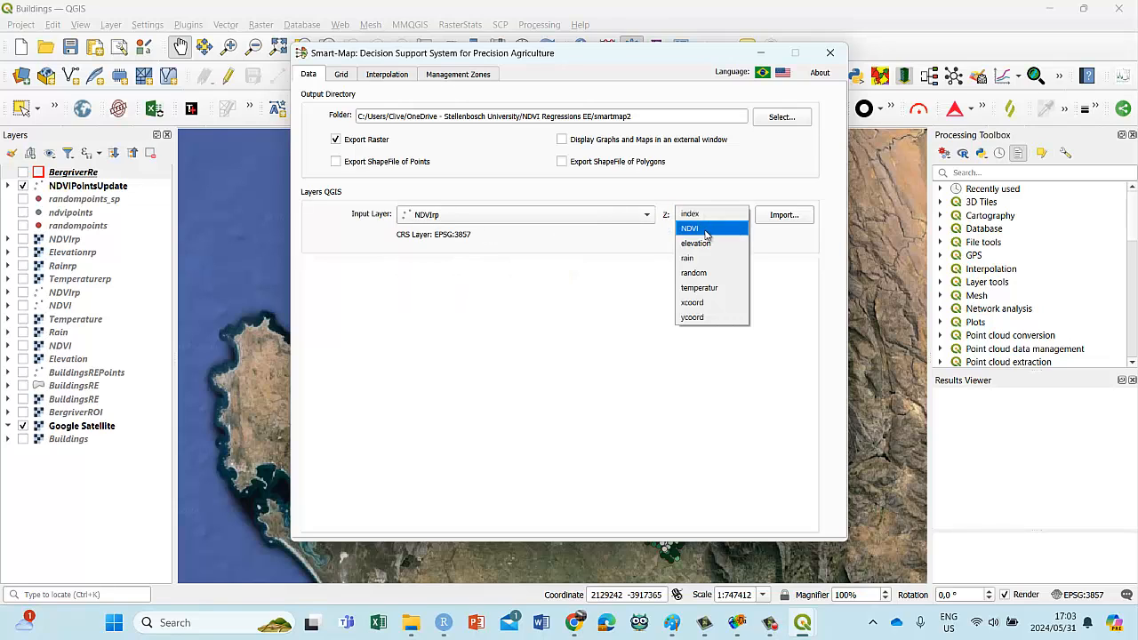
{"action": "left_click", "coordinate": [709, 228]}
{"action": "left_click", "coordinate": [786, 219]}
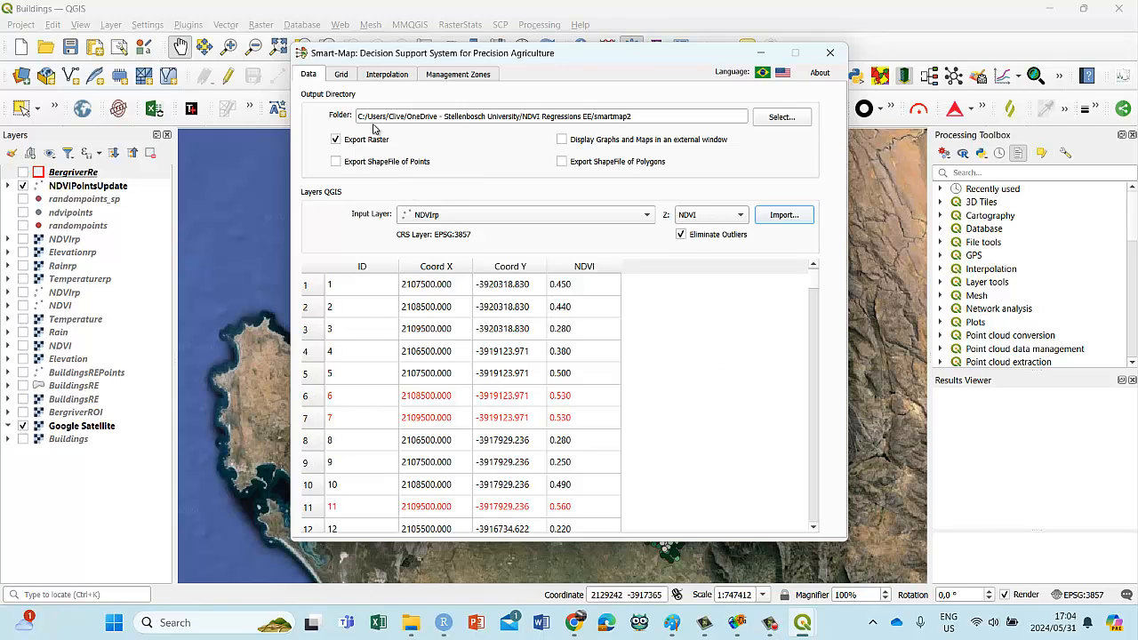
Step: Set the interpolation grid's pixel size to 500 in both X and Y
{"action": "left_click", "coordinate": [343, 73]}
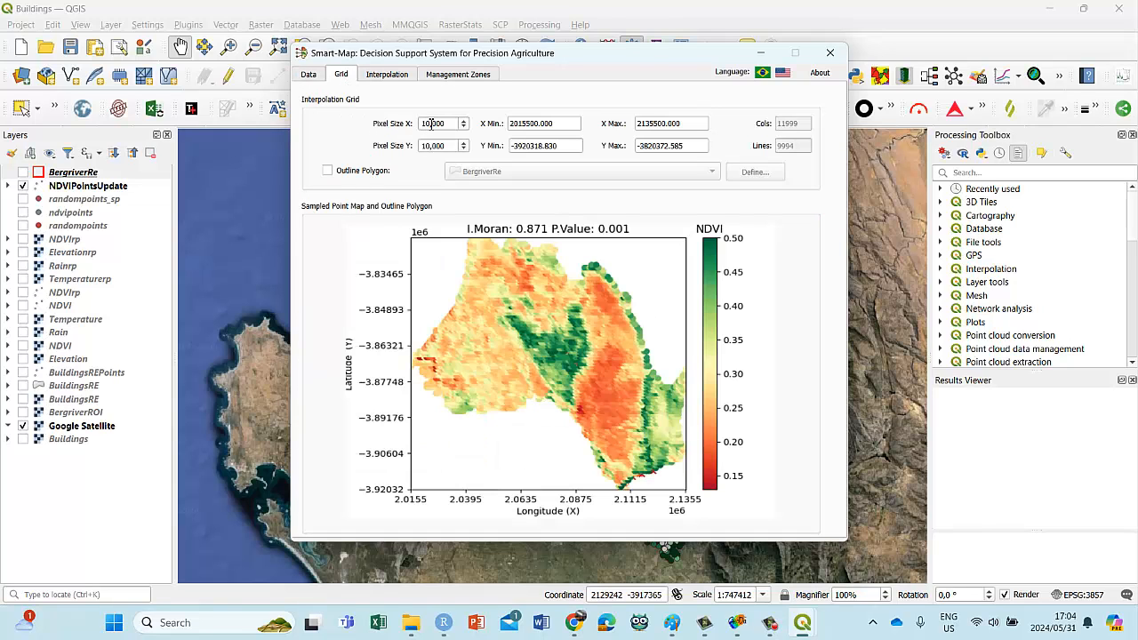
{"action": "left_click_drag", "start_coordinate": [433, 124], "coordinate": [416, 125]}
{"action": "type", "text": "50"}
{"action": "left_click_drag", "start_coordinate": [433, 147], "coordinate": [421, 140]}
{"action": "type", "text": "500"}
Step: Enable the outline polygon and define BergriverRe as the boundary of the interpolation grid
{"action": "left_click", "coordinate": [329, 171]}
{"action": "left_click", "coordinate": [708, 176]}
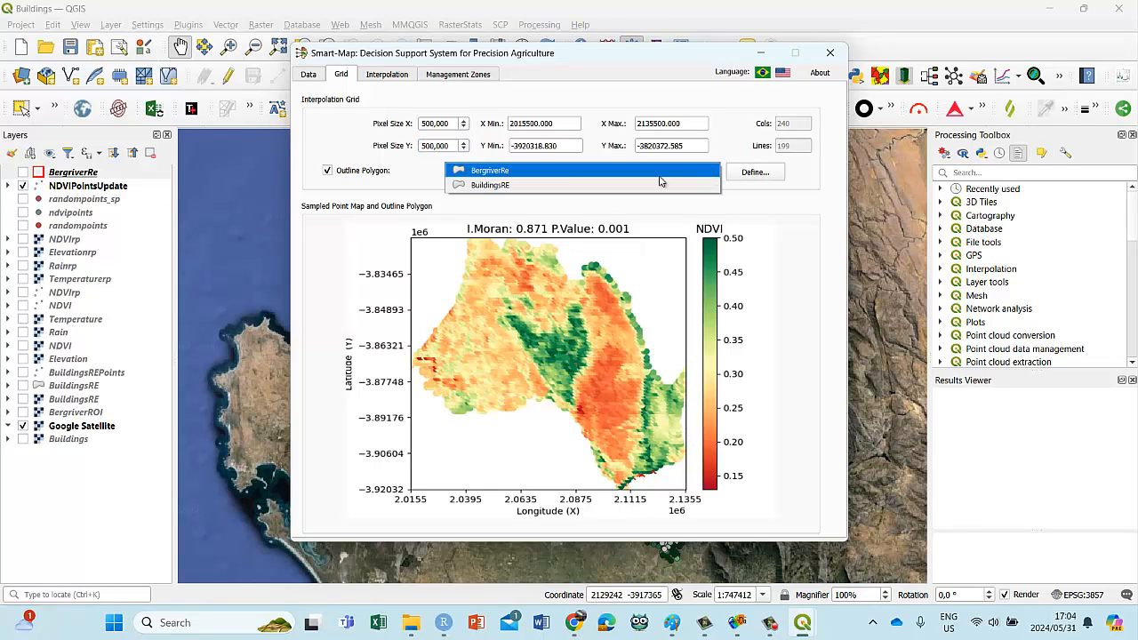
{"action": "left_click", "coordinate": [544, 176]}
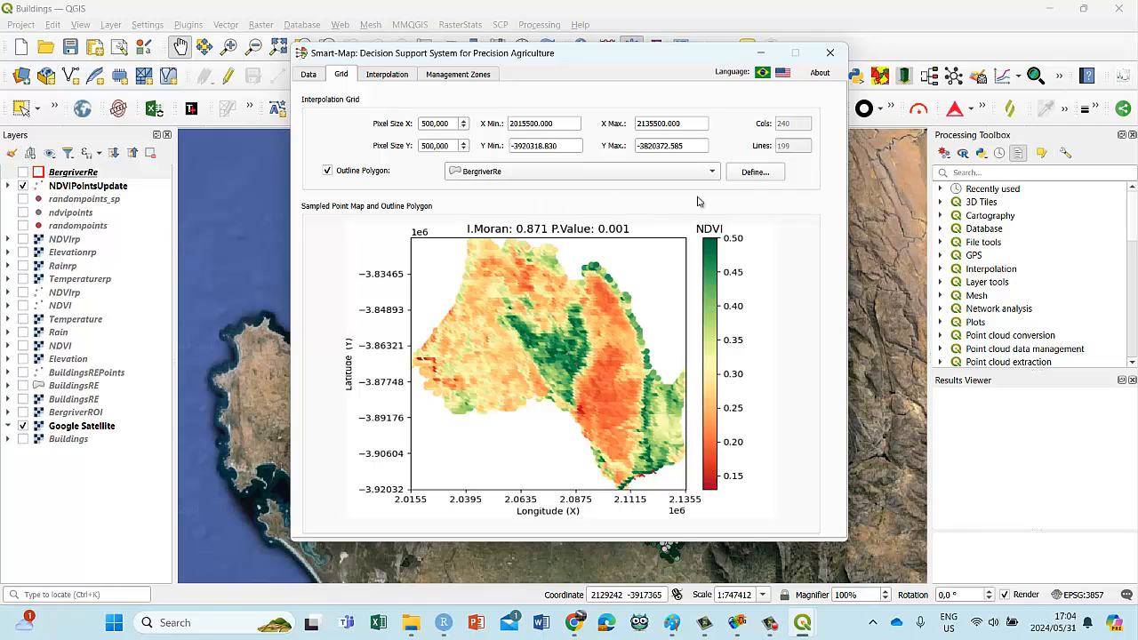
{"action": "left_click", "coordinate": [754, 174]}
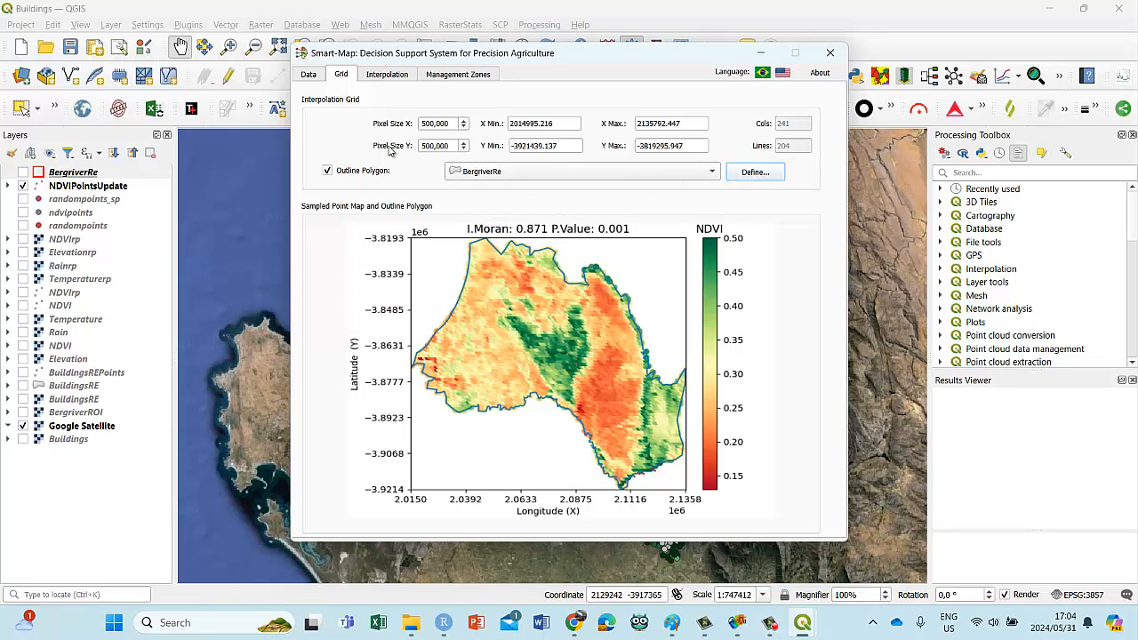
Step: Calculate the NDVI variogram with the Linear to Sill model and interpolate the kriging map, then recheck the grid settings
{"action": "left_click", "coordinate": [370, 77]}
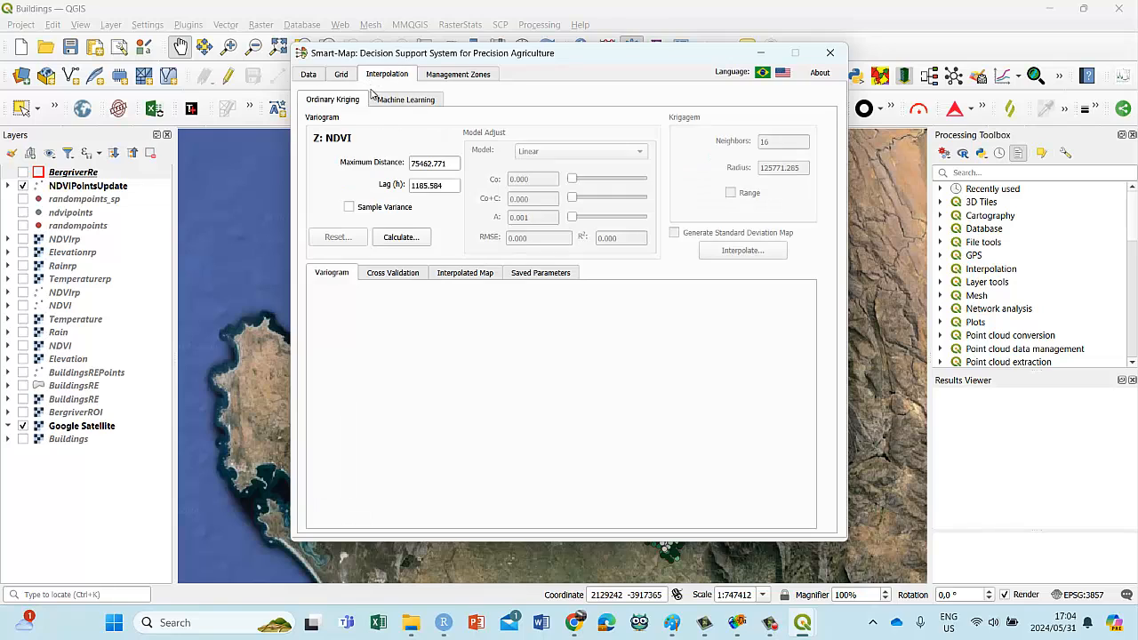
{"action": "left_click", "coordinate": [396, 238]}
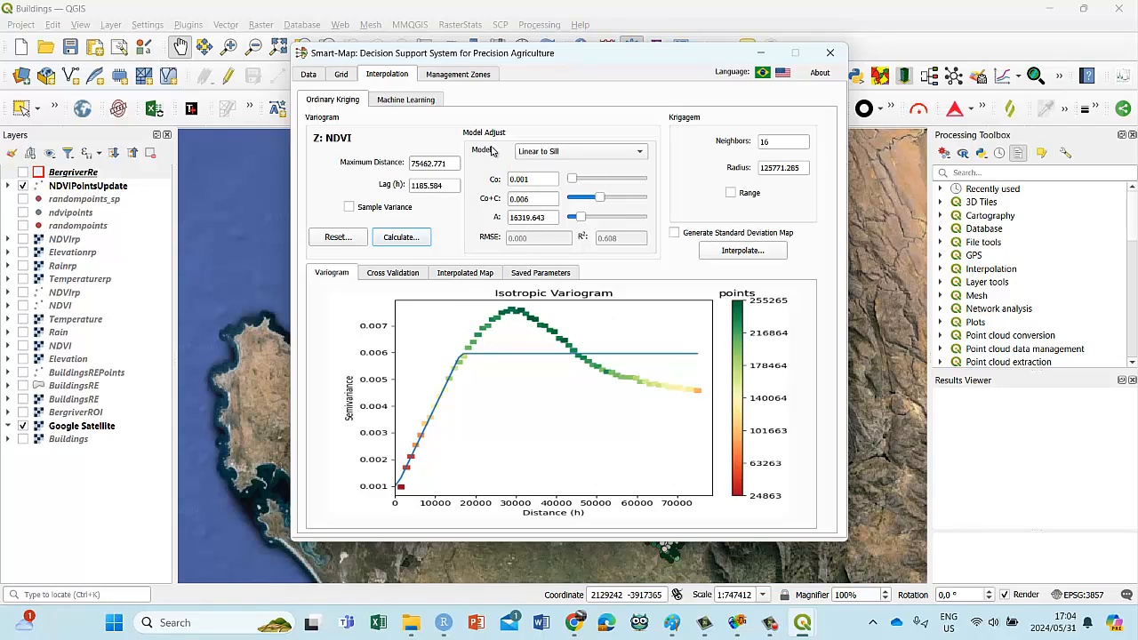
{"action": "left_click", "coordinate": [729, 251]}
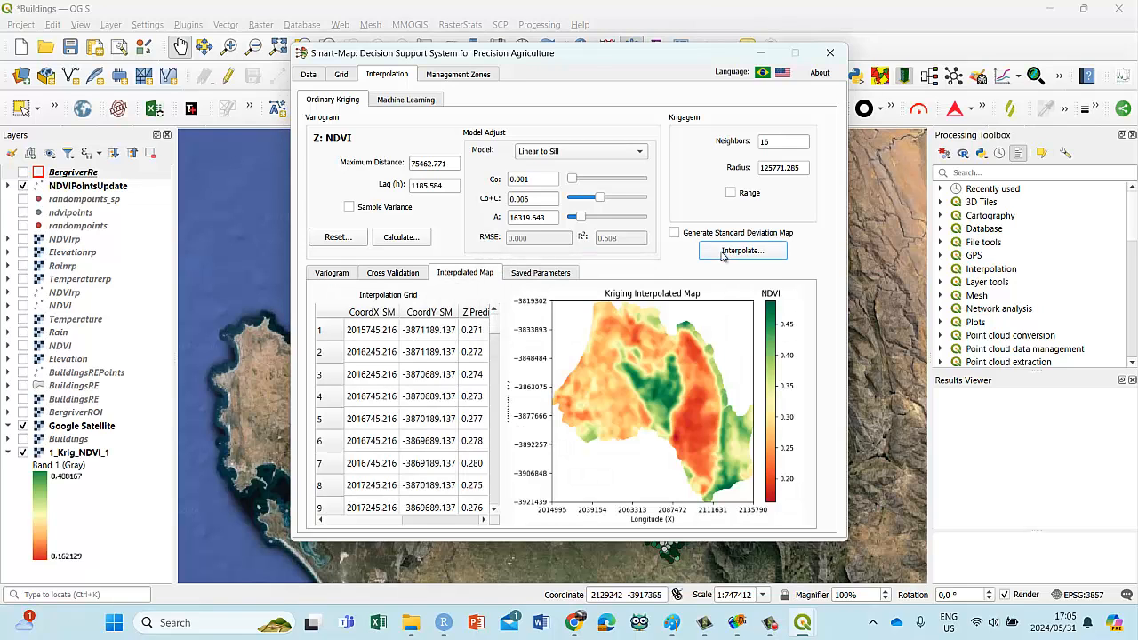
{"action": "left_click", "coordinate": [340, 75]}
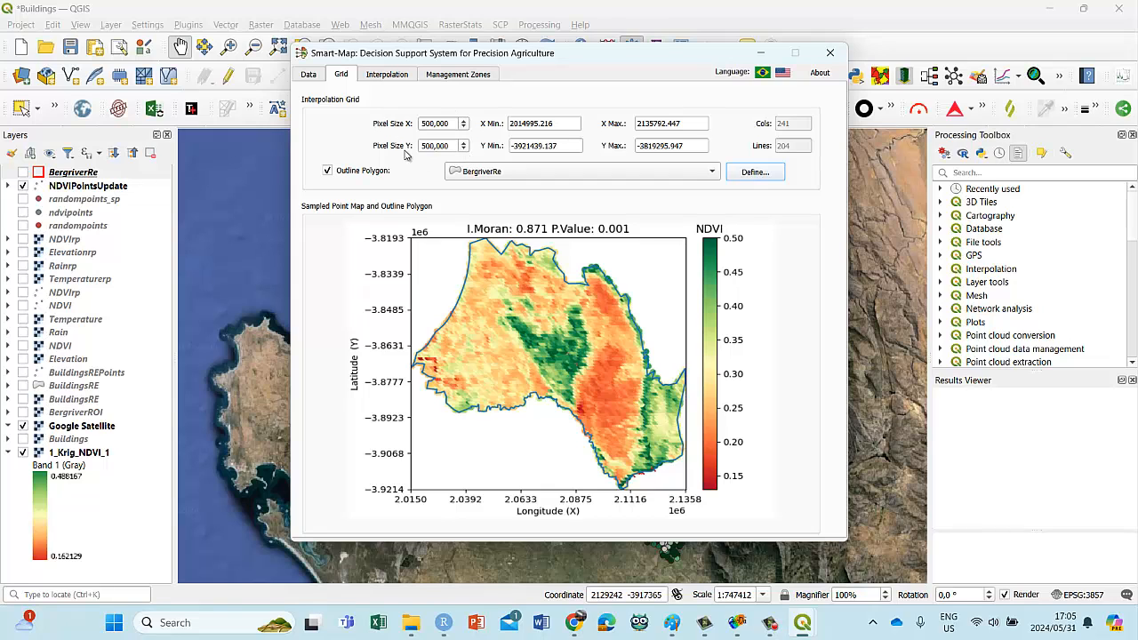
{"action": "left_click", "coordinate": [388, 75]}
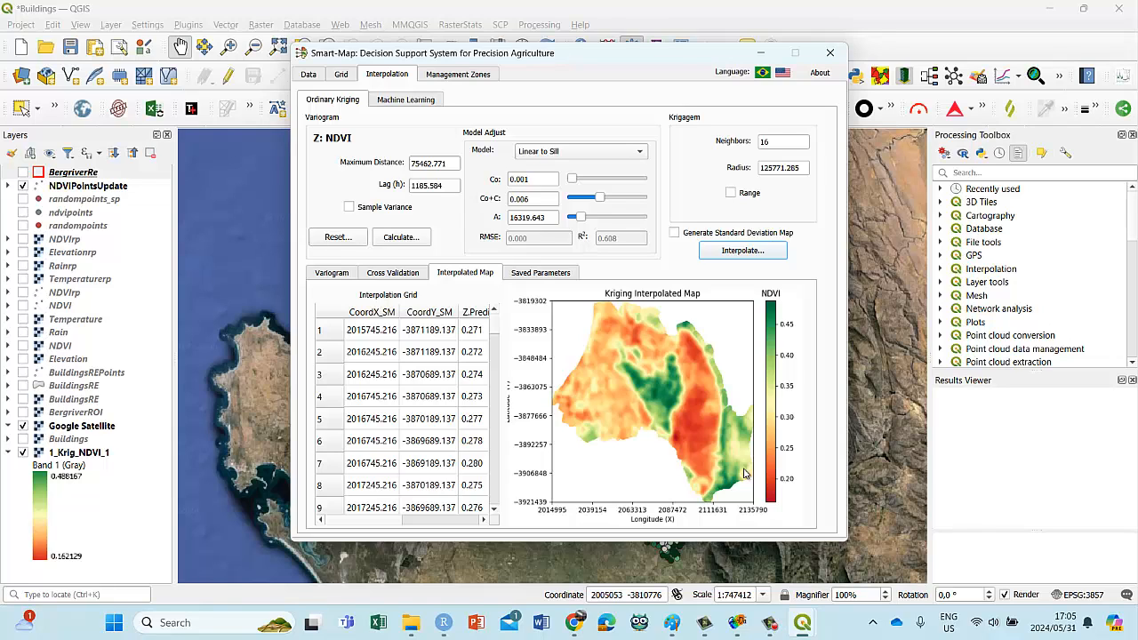
Step: Minimize Smart-Map and move the 1_Krig_NDVI_1 raster directly below NDVIPointsUpdate in the layer order
{"action": "left_click", "coordinate": [764, 53]}
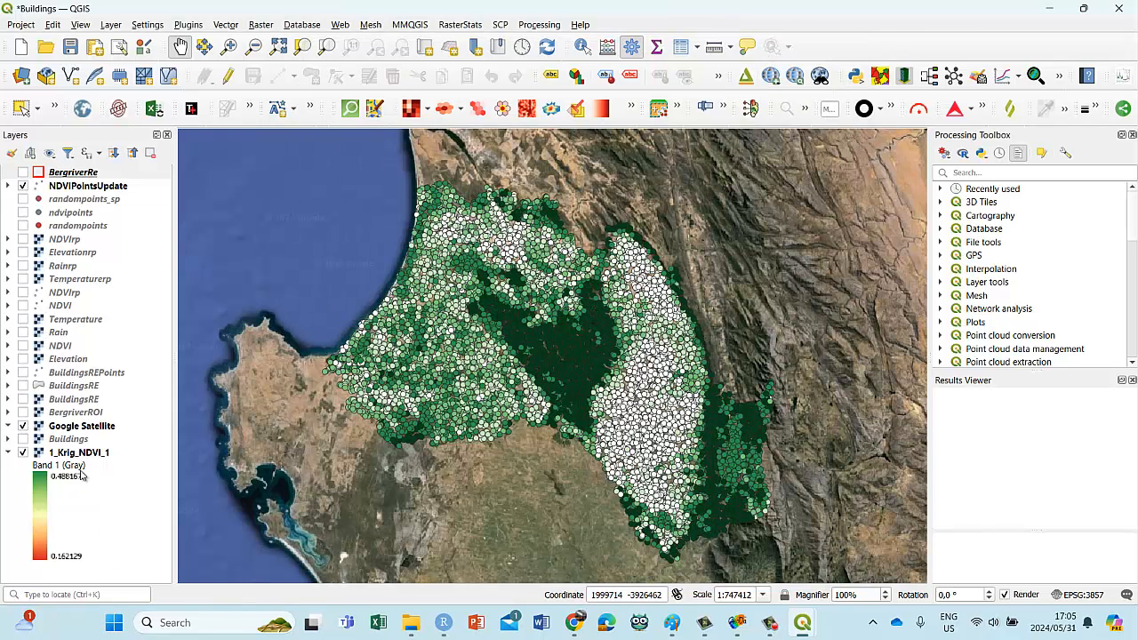
{"action": "left_click", "coordinate": [77, 454]}
{"action": "left_click_drag", "start_coordinate": [79, 453], "coordinate": [133, 197]}
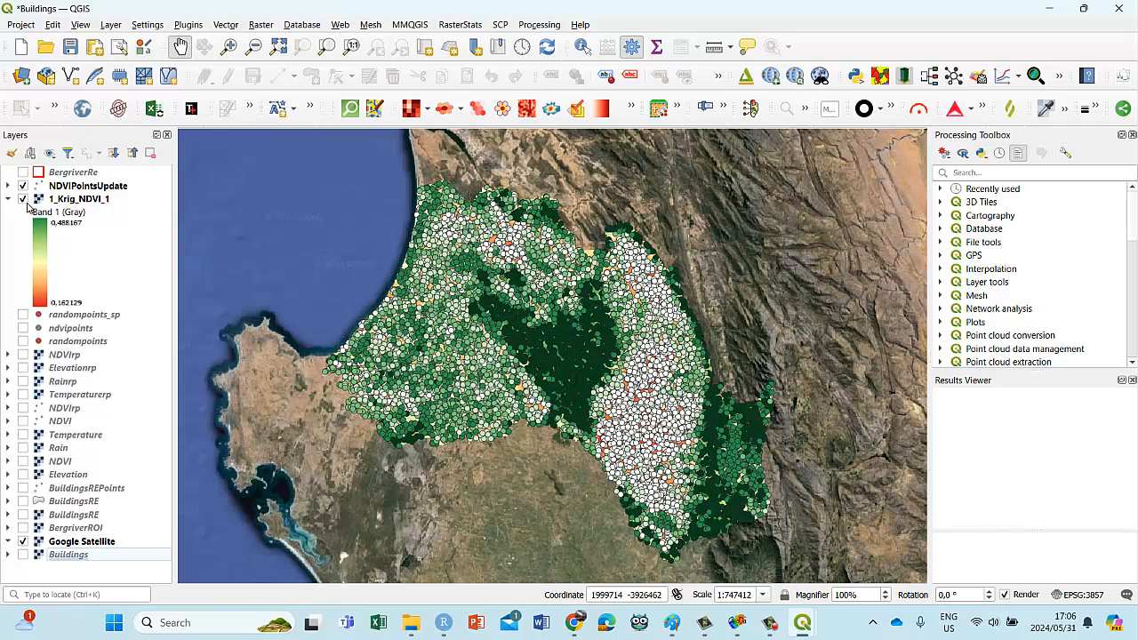
Step: Classify the 1_Krig_NDVI_1 raster with the white-to-green color ramp, apply the symbology, and hide the NDVIPointsUpdate layer
{"action": "right_click", "coordinate": [60, 202]}
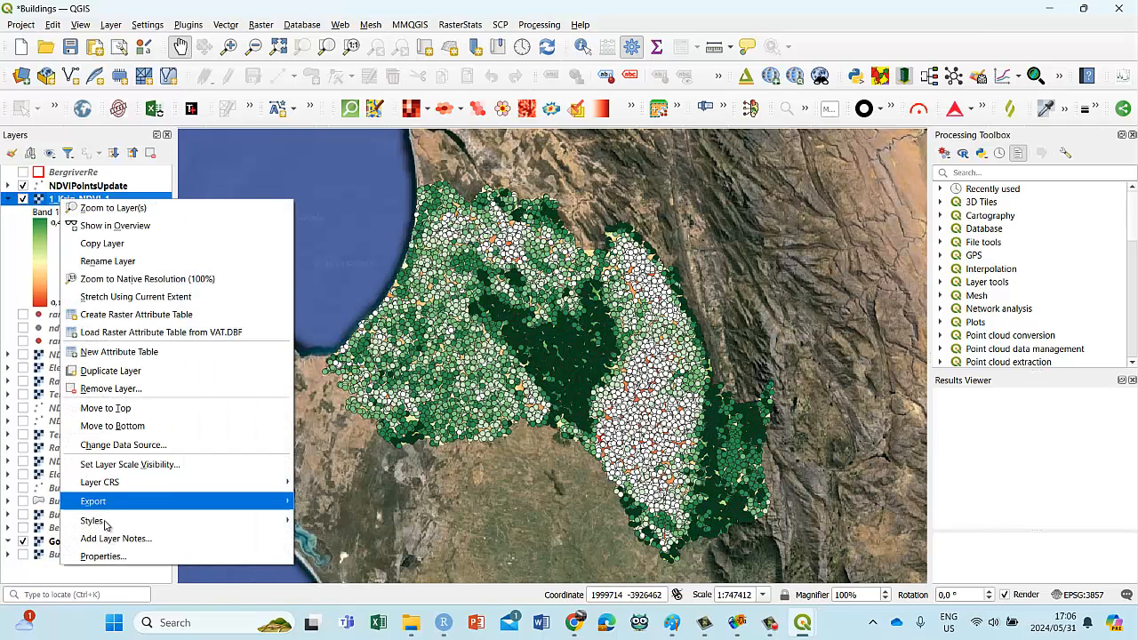
{"action": "left_click", "coordinate": [111, 560]}
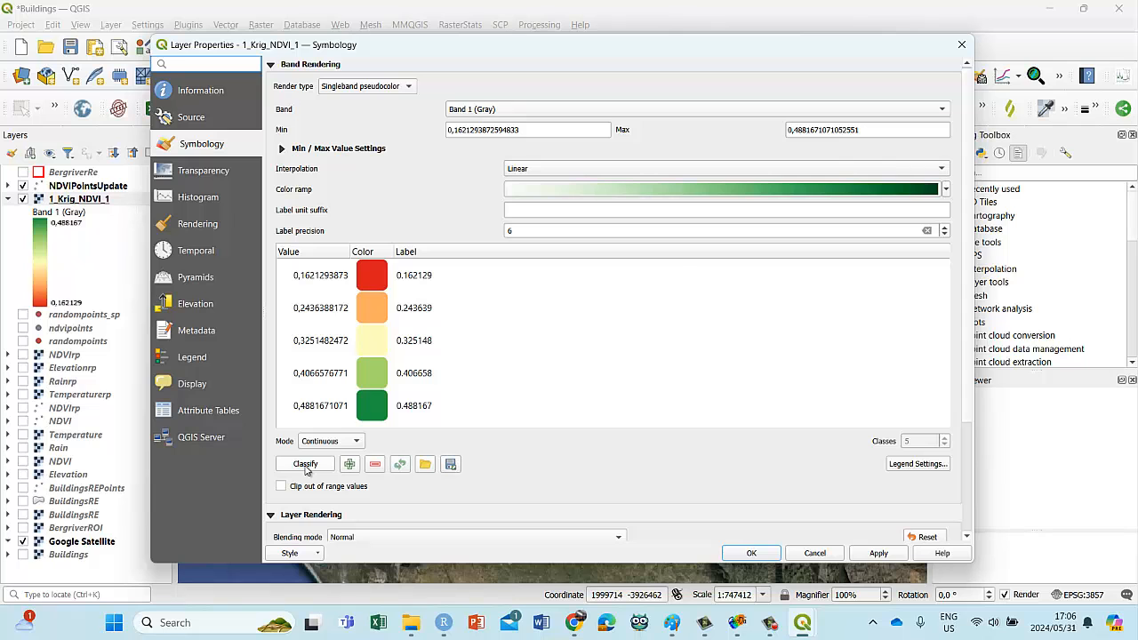
{"action": "left_click", "coordinate": [305, 464]}
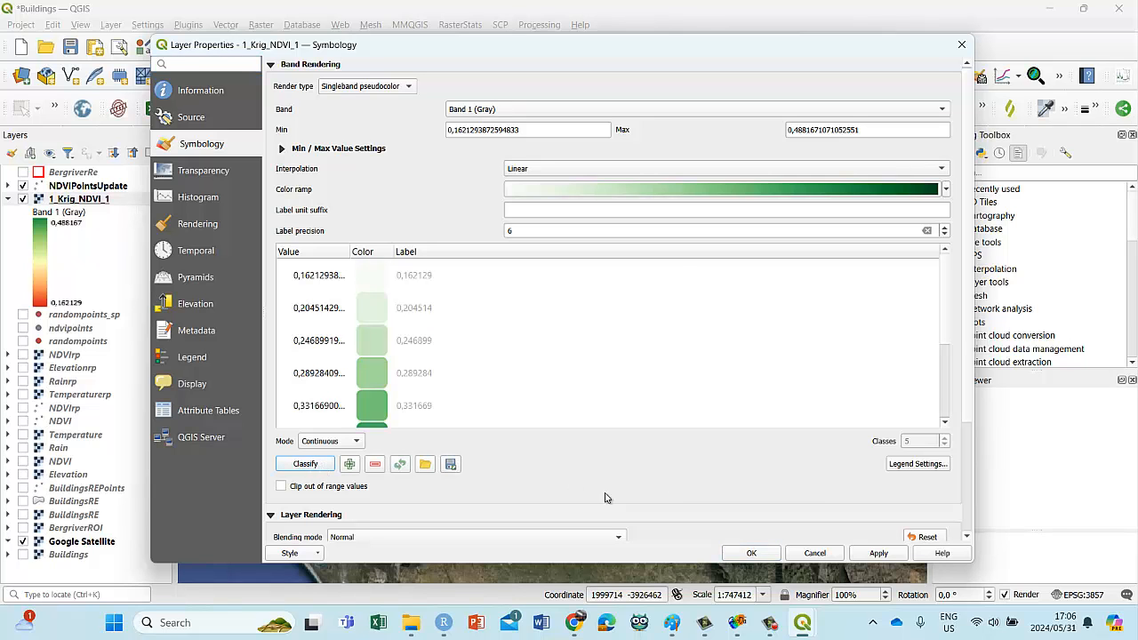
{"action": "left_click", "coordinate": [878, 554]}
{"action": "left_click", "coordinate": [751, 553]}
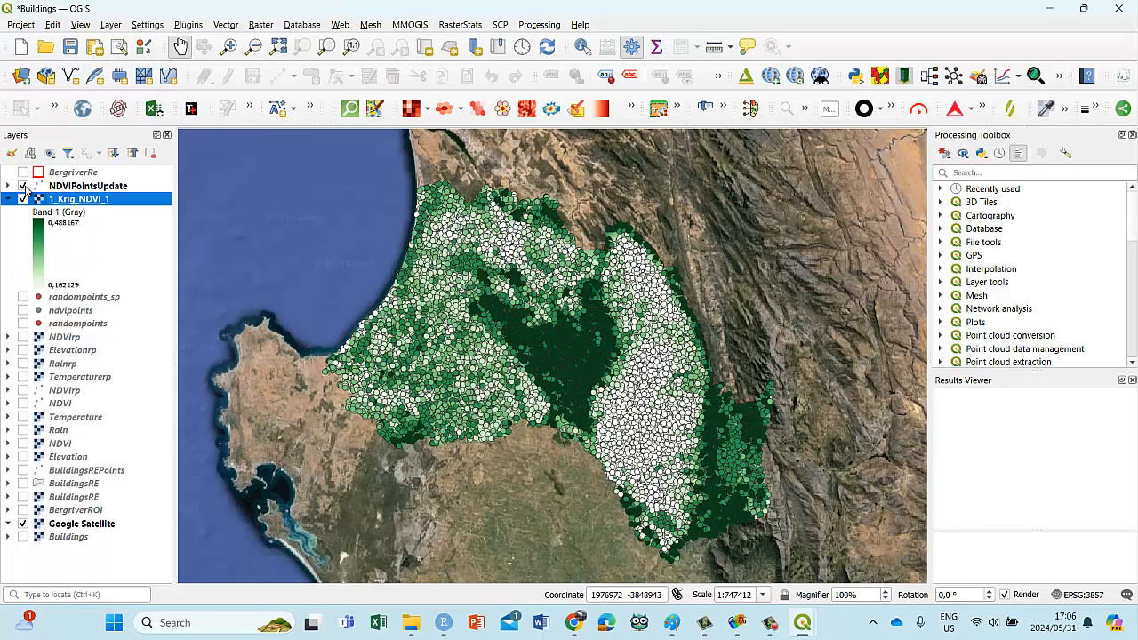
{"action": "left_click", "coordinate": [23, 186]}
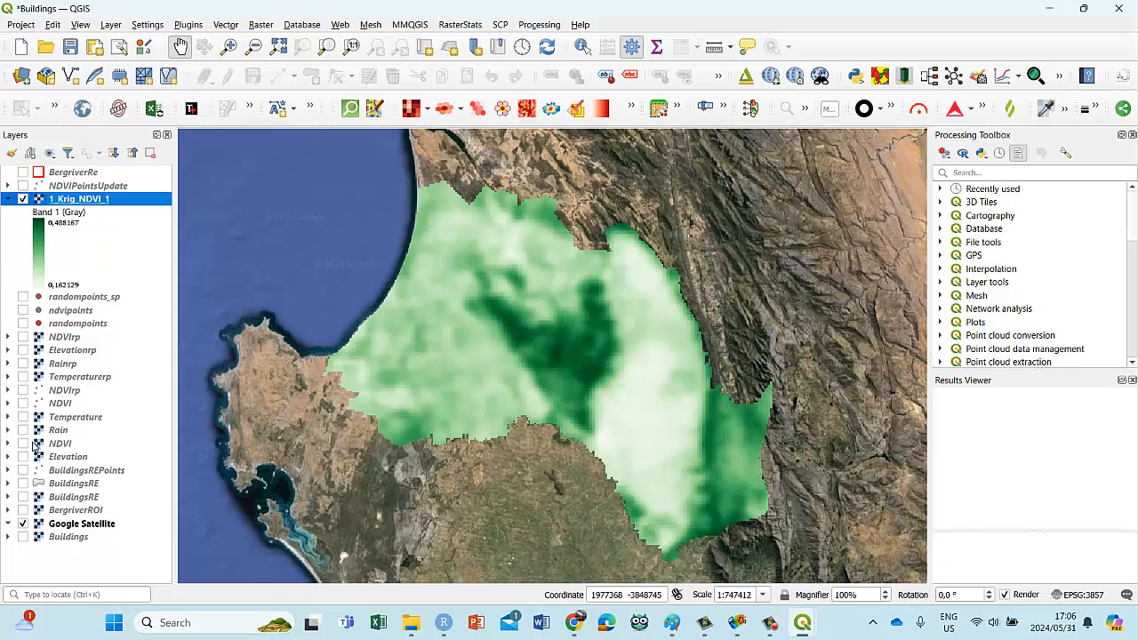
{"action": "left_click", "coordinate": [23, 390]}
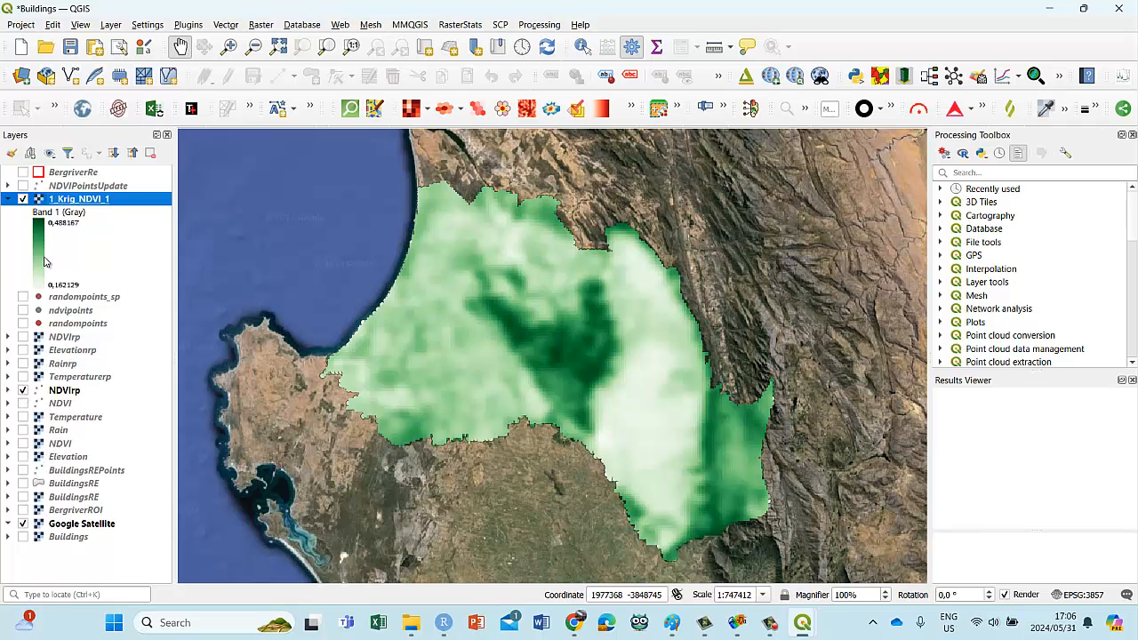
{"action": "left_click", "coordinate": [23, 199]}
{"action": "left_click", "coordinate": [23, 199]}
{"action": "left_click", "coordinate": [23, 390]}
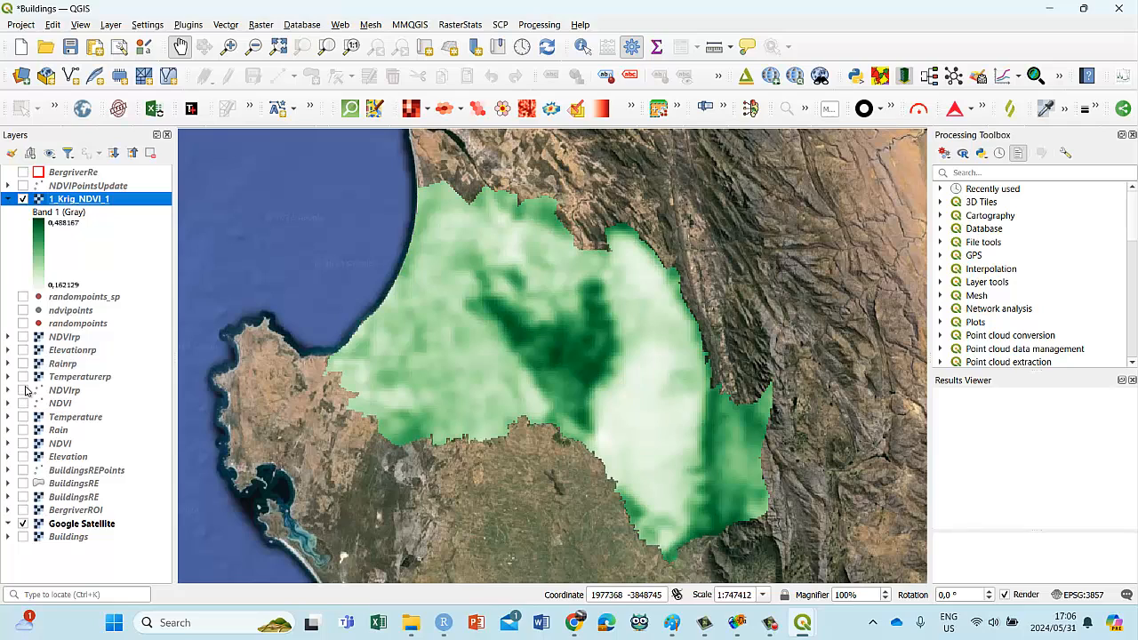
Step: Show the NDVIrp raster and briefly hide 1_Krig_NDVI_1 to compare the two
{"action": "left_click", "coordinate": [23, 337]}
{"action": "left_click", "coordinate": [23, 200]}
{"action": "left_click", "coordinate": [23, 199]}
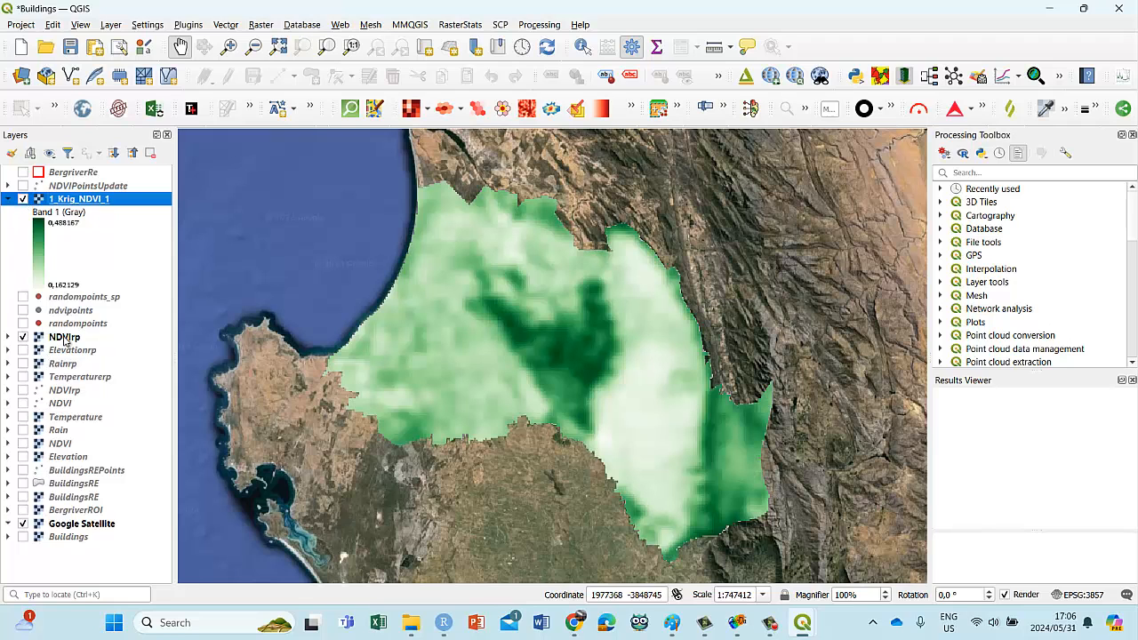
Step: Render the NDVIrp raster as singleband pseudocolor, classify it with the white-to-green color ramp, apply the symbology, and save the project
{"action": "right_click", "coordinate": [64, 340]}
{"action": "left_click", "coordinate": [89, 328]}
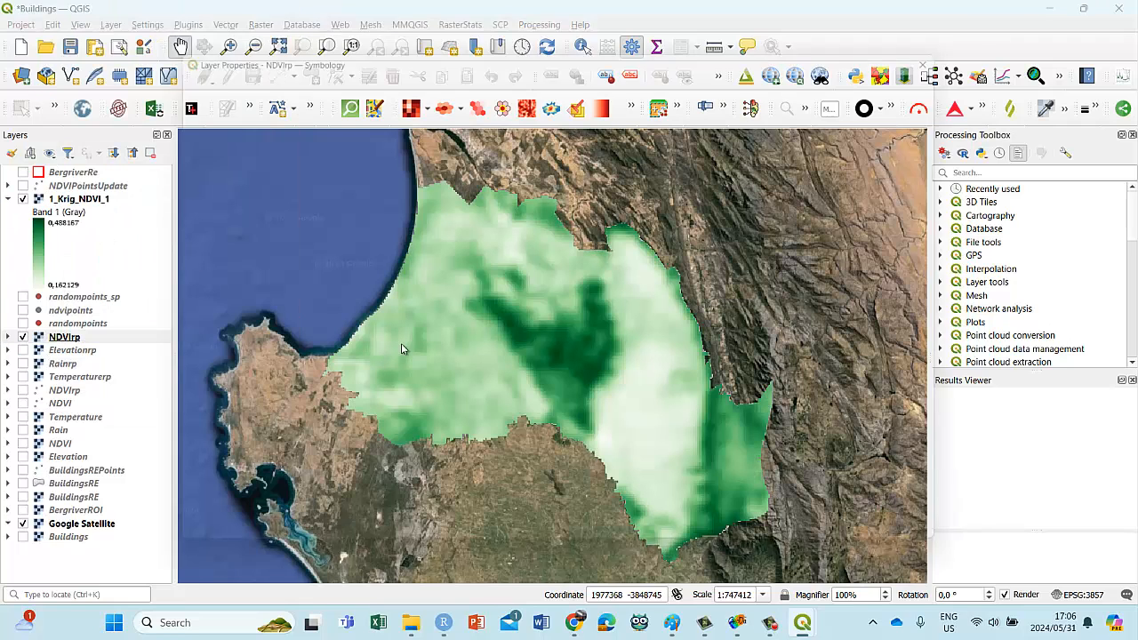
{"action": "left_click", "coordinate": [408, 86]}
{"action": "left_click", "coordinate": [373, 96]}
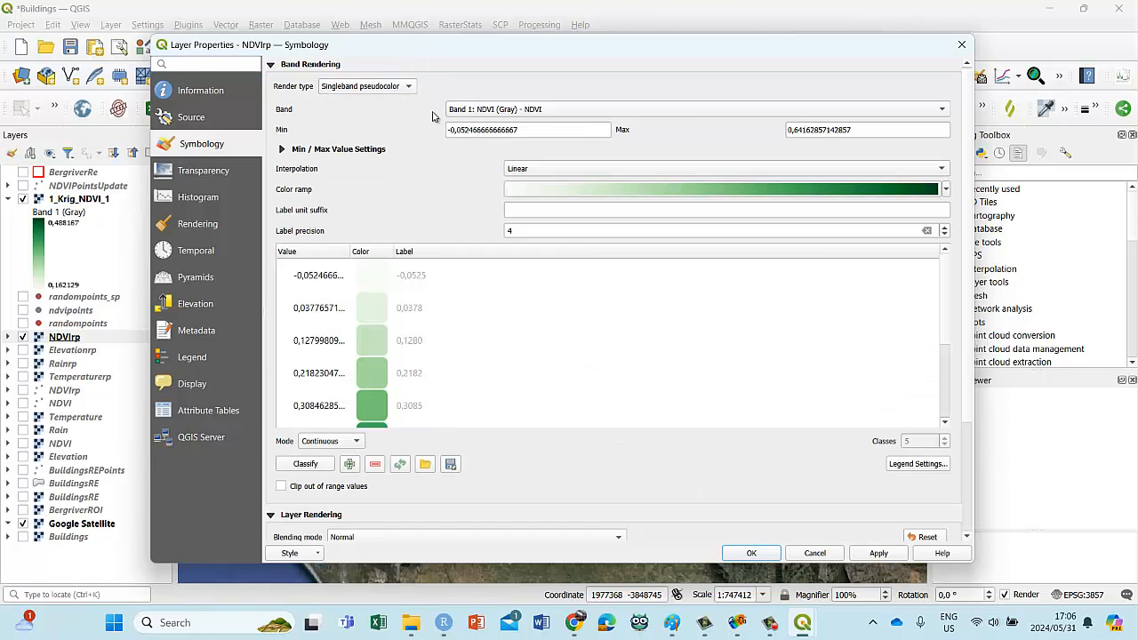
{"action": "left_click", "coordinate": [319, 463]}
{"action": "left_click", "coordinate": [876, 553]}
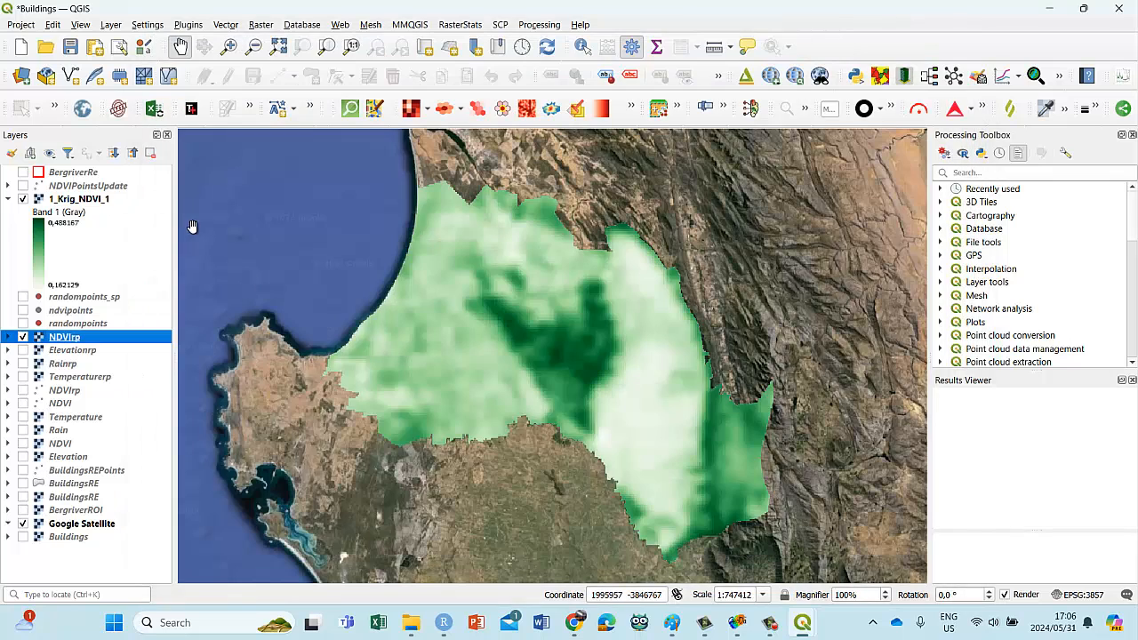
{"action": "left_click", "coordinate": [752, 553]}
{"action": "left_click", "coordinate": [70, 46]}
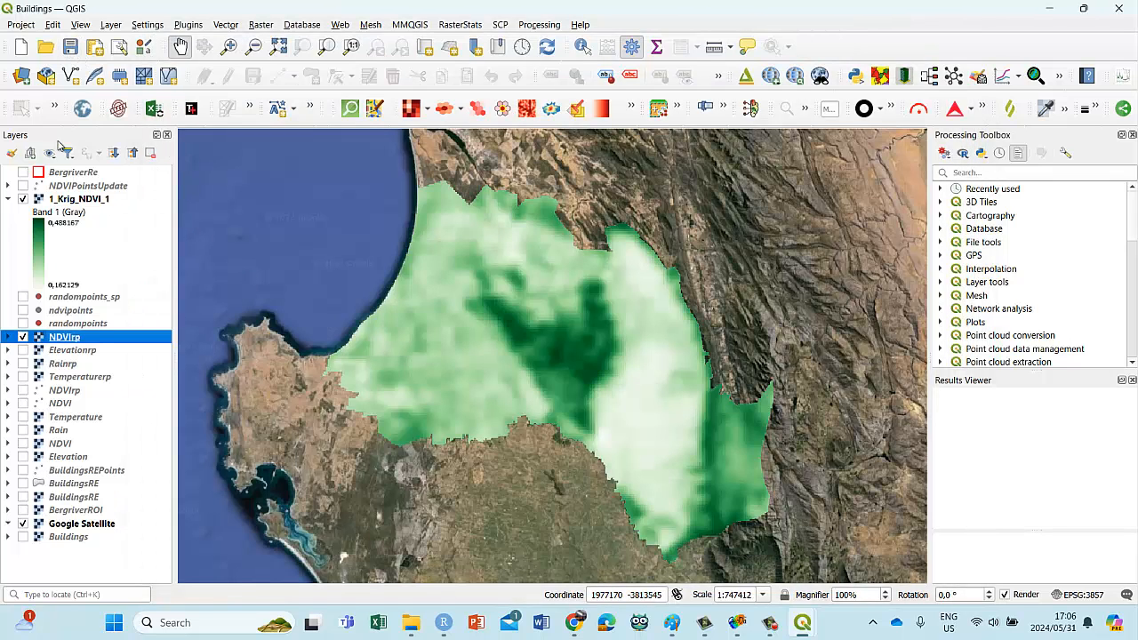
Step: Compare the kriged raster with the NDVIrp raster by toggling the visibility of 1_Krig_NDVI_1
{"action": "left_click", "coordinate": [24, 199]}
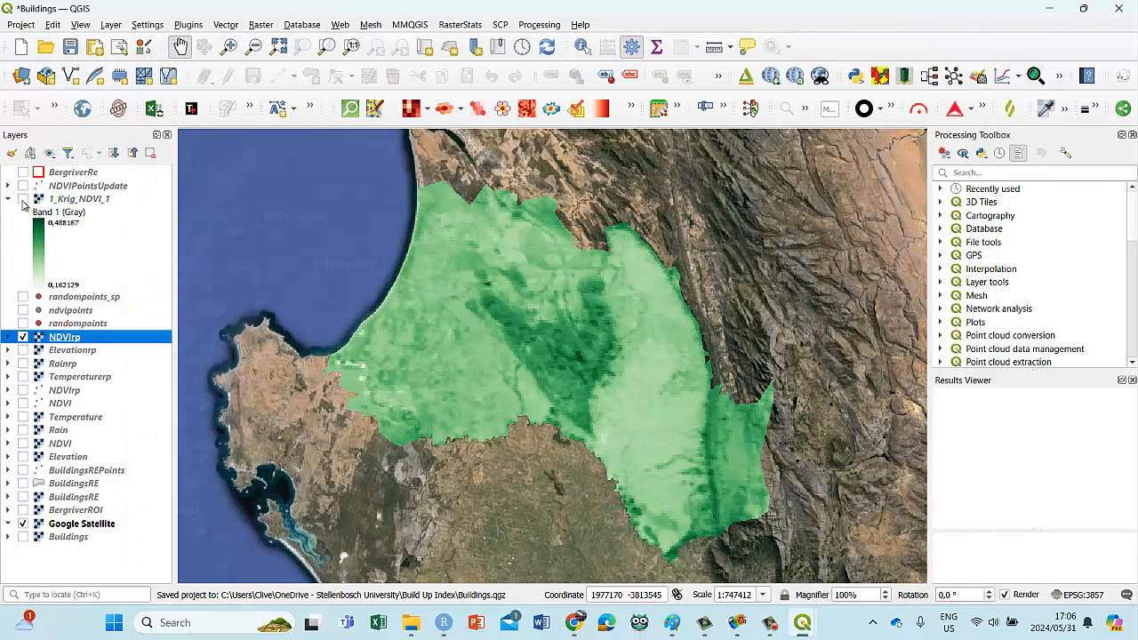
{"action": "left_click", "coordinate": [23, 199]}
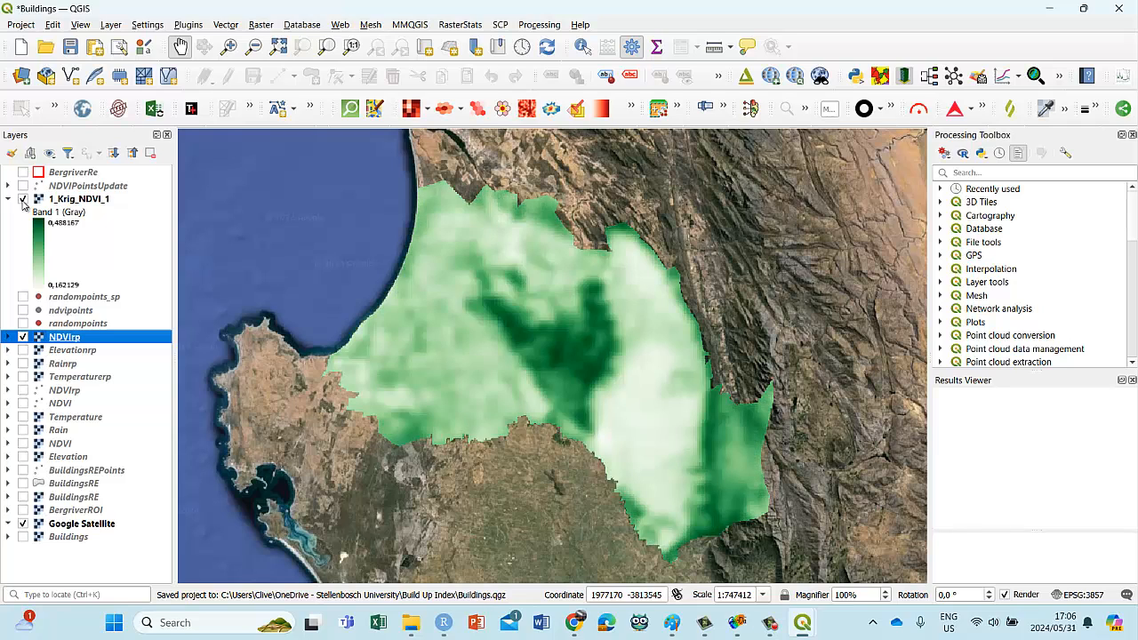
{"action": "left_click", "coordinate": [23, 199]}
{"action": "left_click", "coordinate": [23, 199]}
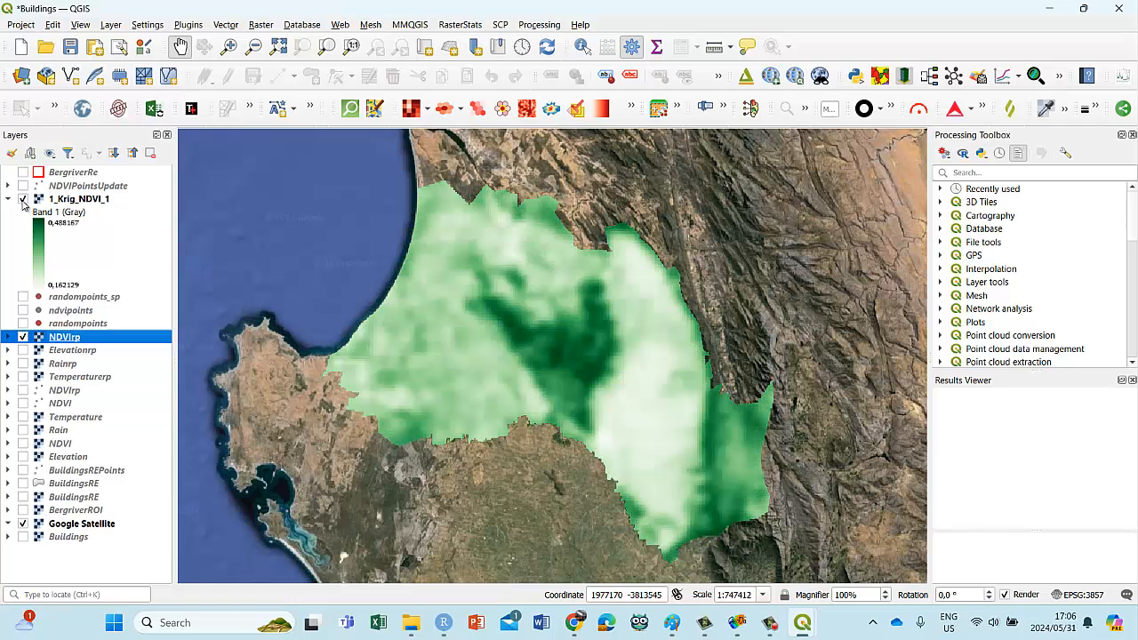
Step: Compare the legend value ranges and patterns of NDVIrp and 1_Krig_NDVI_1, then collapse both legends
{"action": "left_click", "coordinate": [8, 337]}
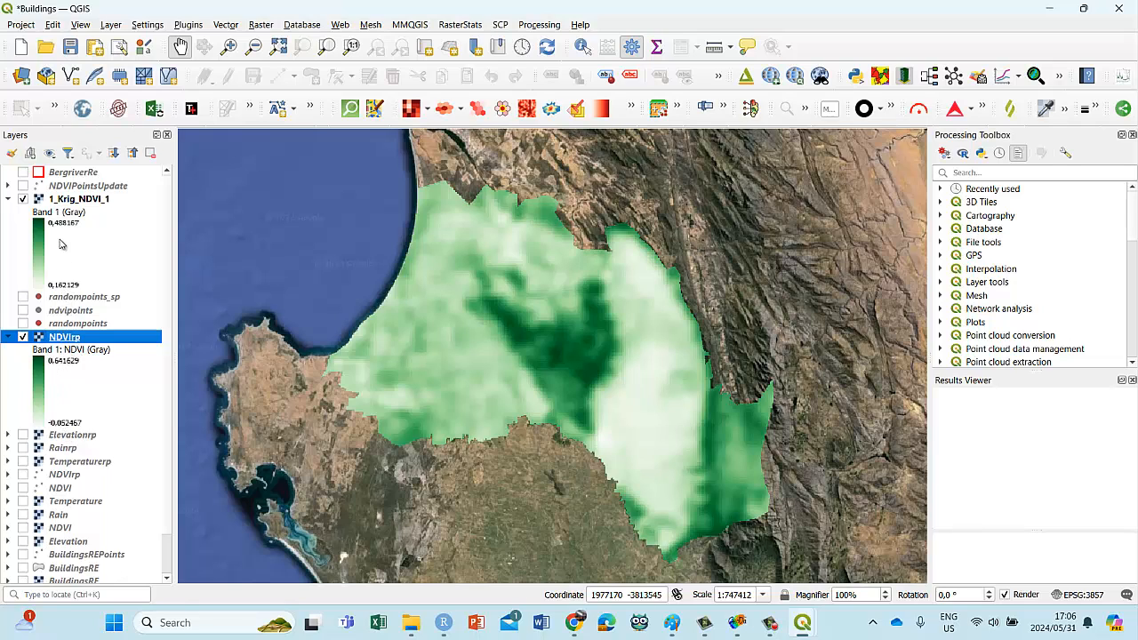
{"action": "left_click", "coordinate": [23, 200]}
{"action": "left_click", "coordinate": [23, 199]}
{"action": "left_click", "coordinate": [23, 199]}
{"action": "left_click", "coordinate": [23, 199]}
{"action": "left_click", "coordinate": [9, 200]}
{"action": "left_click", "coordinate": [9, 253]}
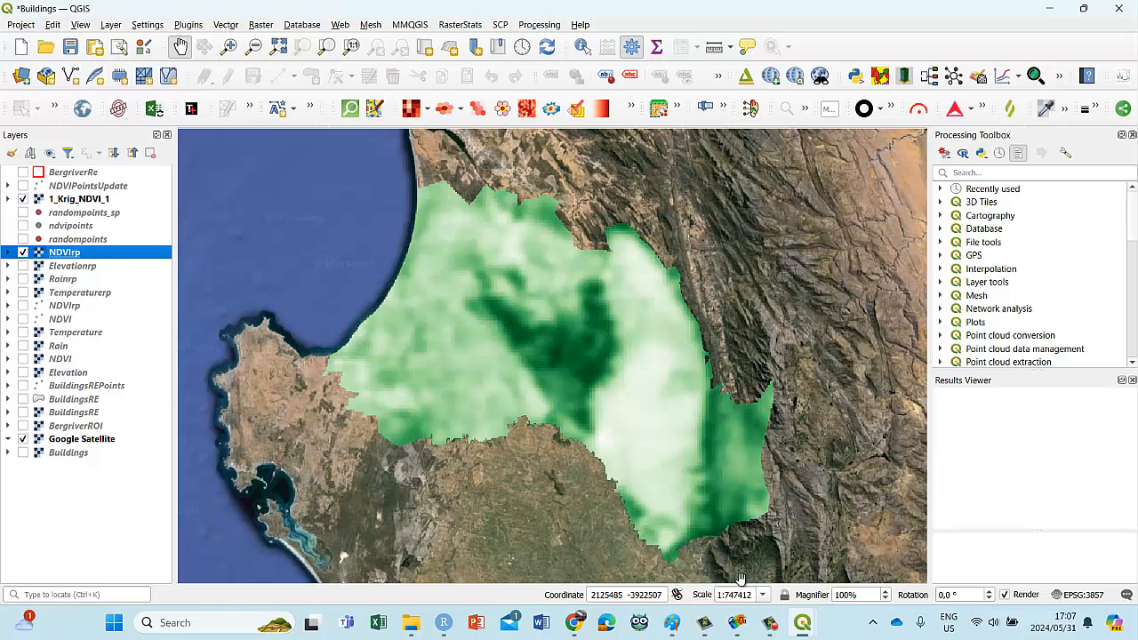
Step: Return to Smart-Map, set the variogram model to Spherical, and calculate the NDVI variogram
{"action": "left_click", "coordinate": [925, 542]}
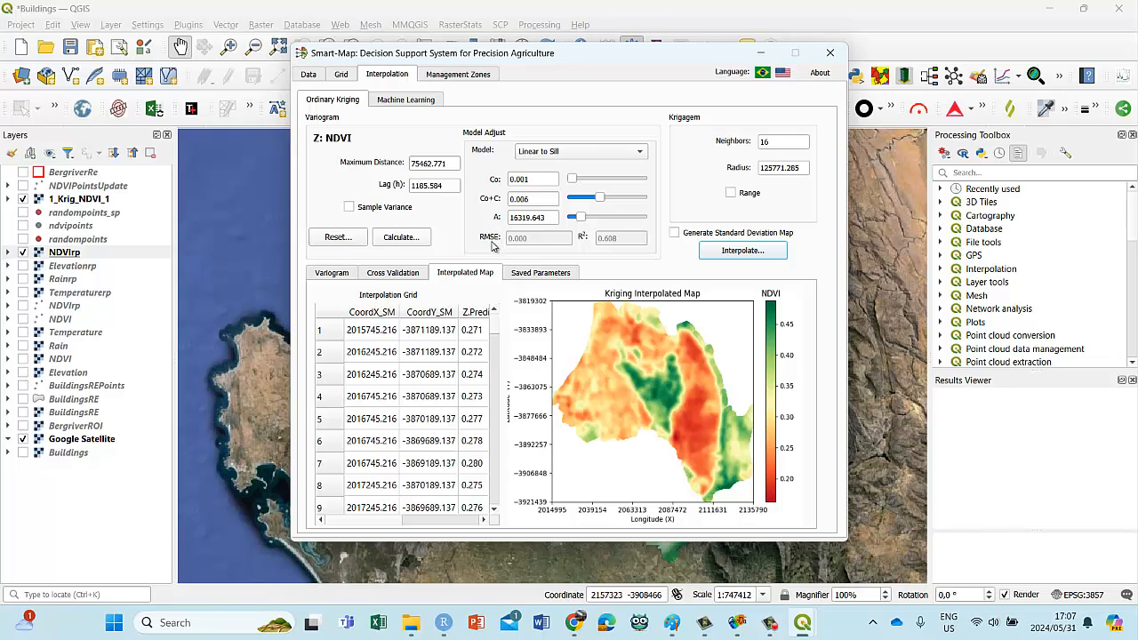
{"action": "left_click", "coordinate": [640, 152]}
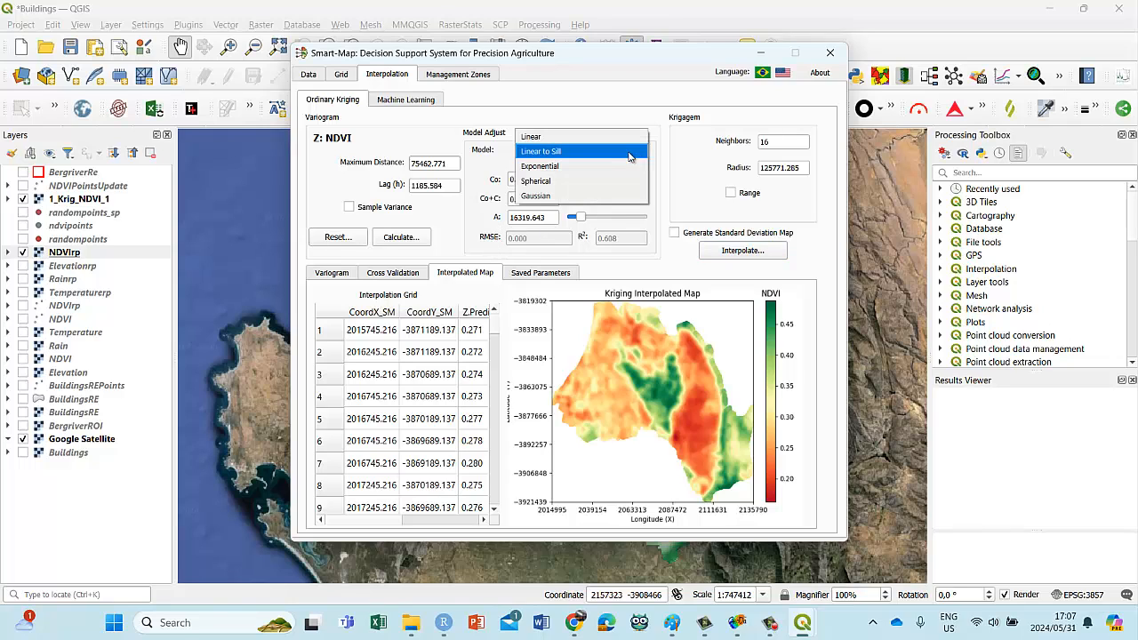
{"action": "key", "text": "Escape"}
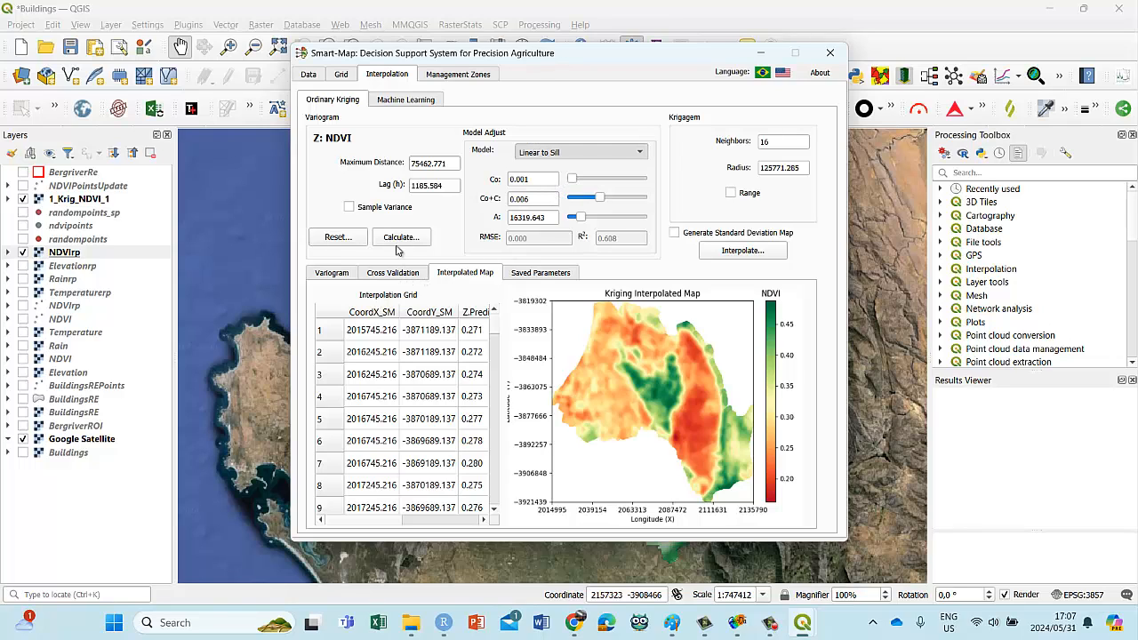
{"action": "left_click", "coordinate": [335, 276]}
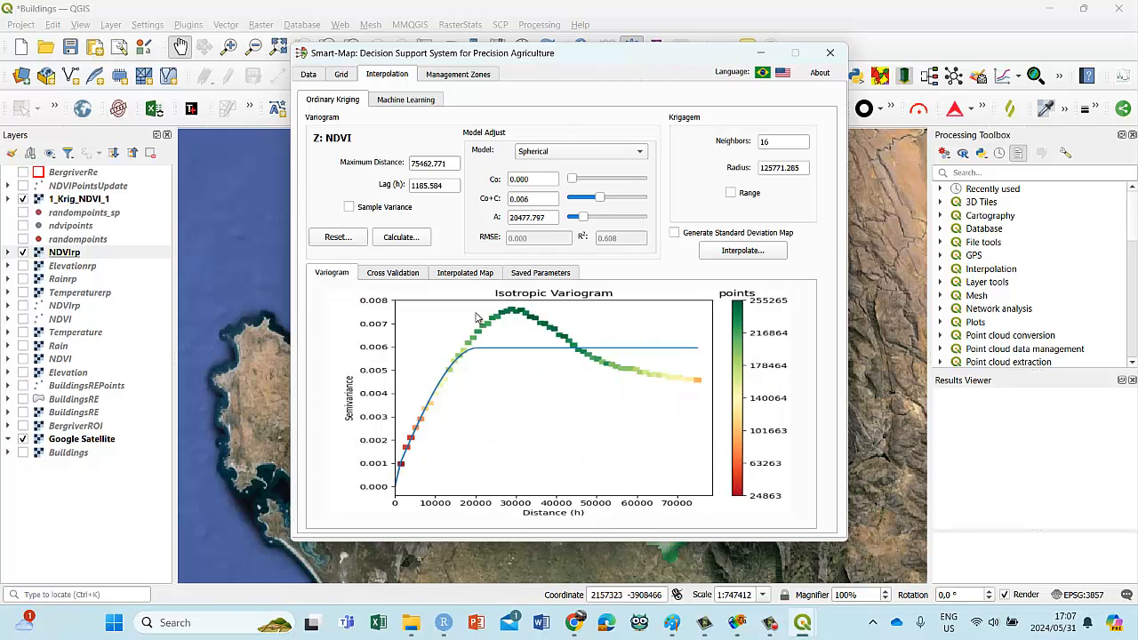
{"action": "left_click", "coordinate": [400, 240]}
Step: Create a smartmap3 folder inside NDVI Regressions EE and set it as the Smart-Map output directory
{"action": "left_click", "coordinate": [309, 75]}
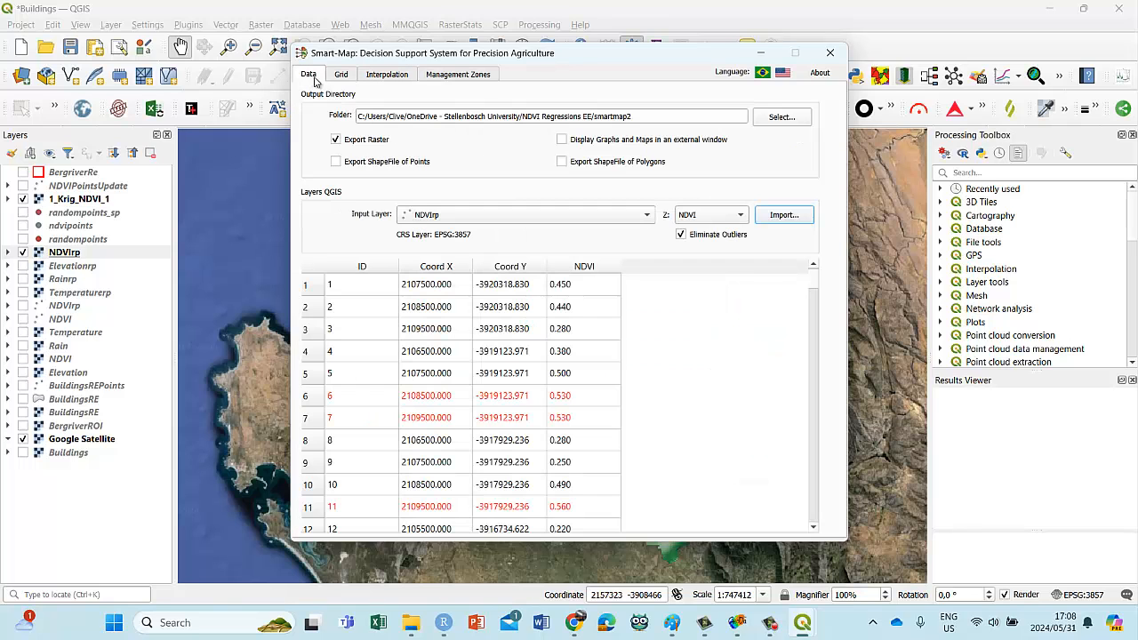
{"action": "left_click", "coordinate": [782, 116]}
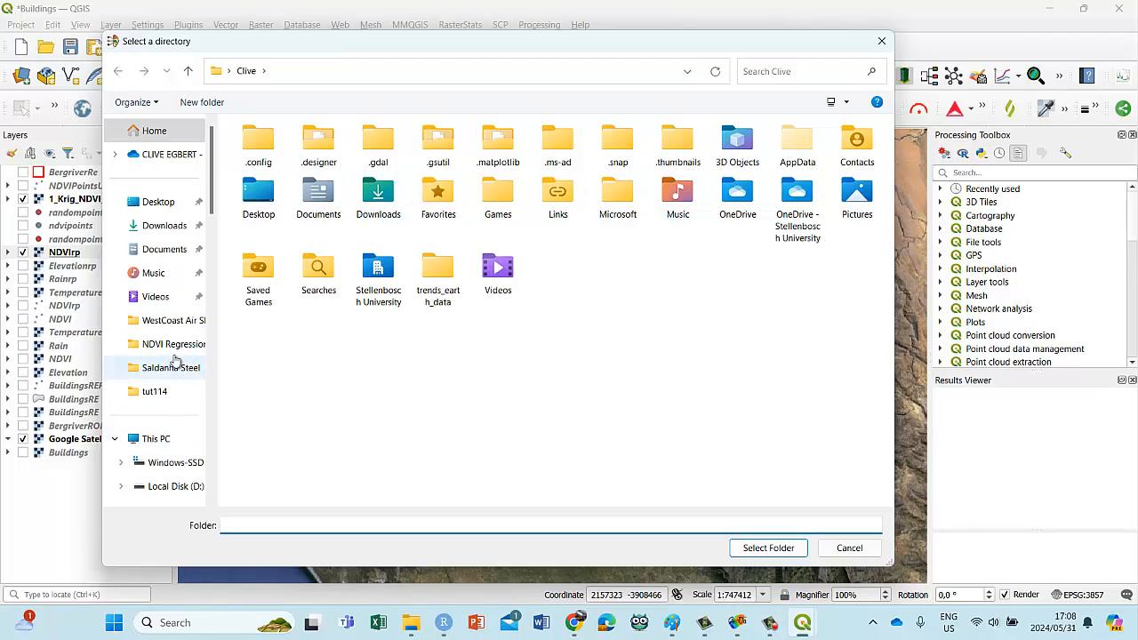
{"action": "left_click", "coordinate": [169, 344]}
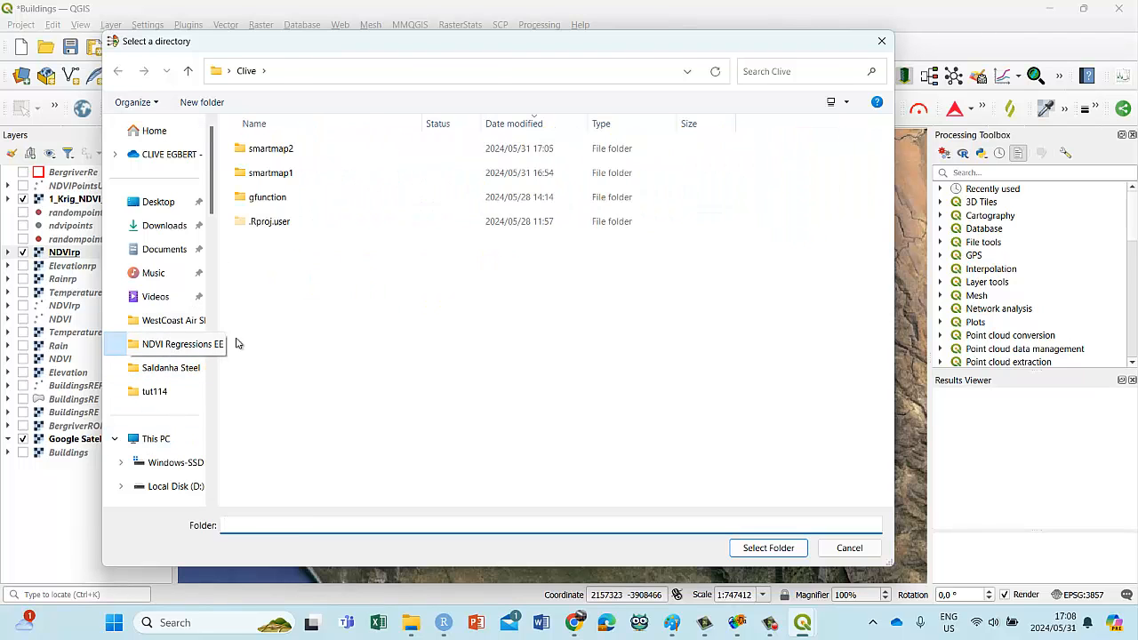
{"action": "right_click", "coordinate": [313, 301]}
{"action": "mouse_move", "coordinate": [364, 571]}
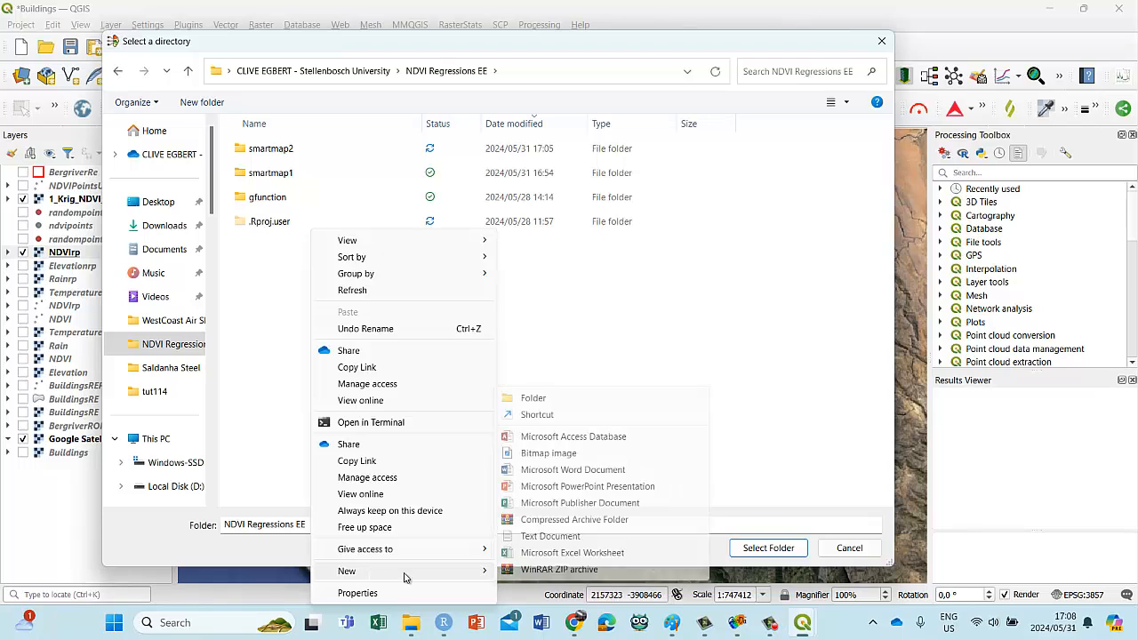
{"action": "left_click", "coordinate": [532, 398]}
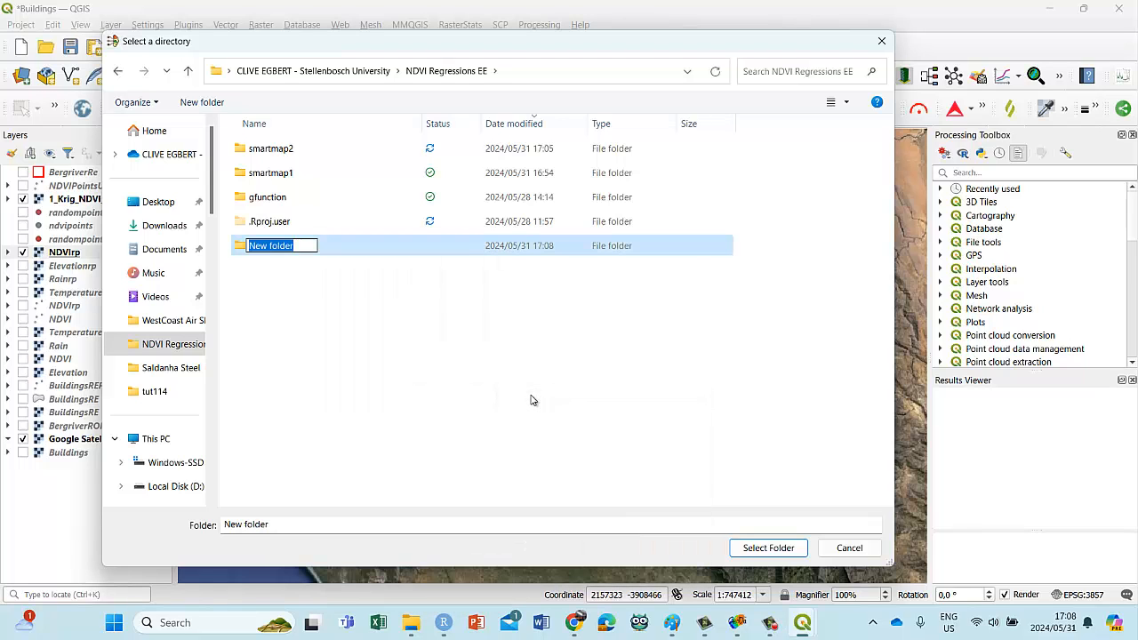
{"action": "type", "text": "smrtmap3"}
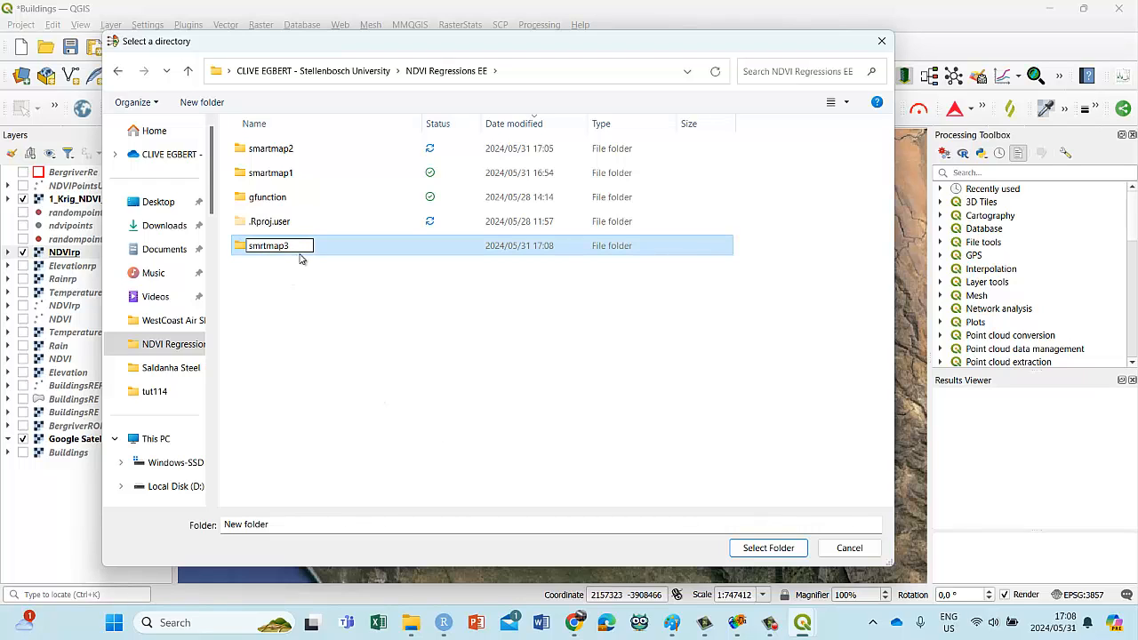
{"action": "type", "text": "a"}
{"action": "key", "text": "Return"}
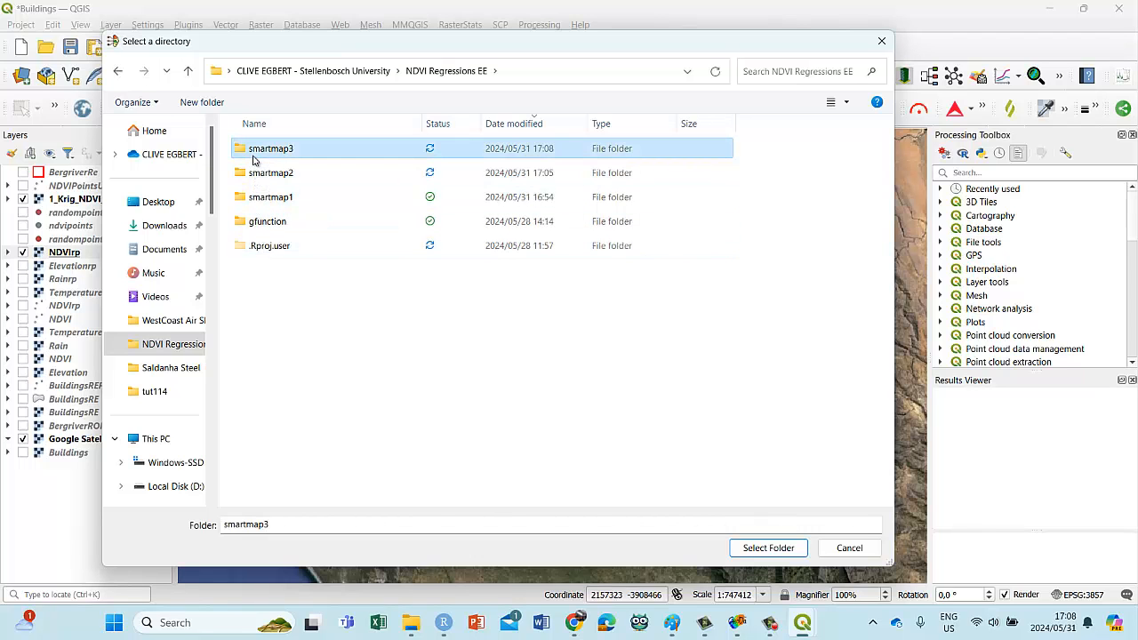
{"action": "left_click", "coordinate": [764, 548]}
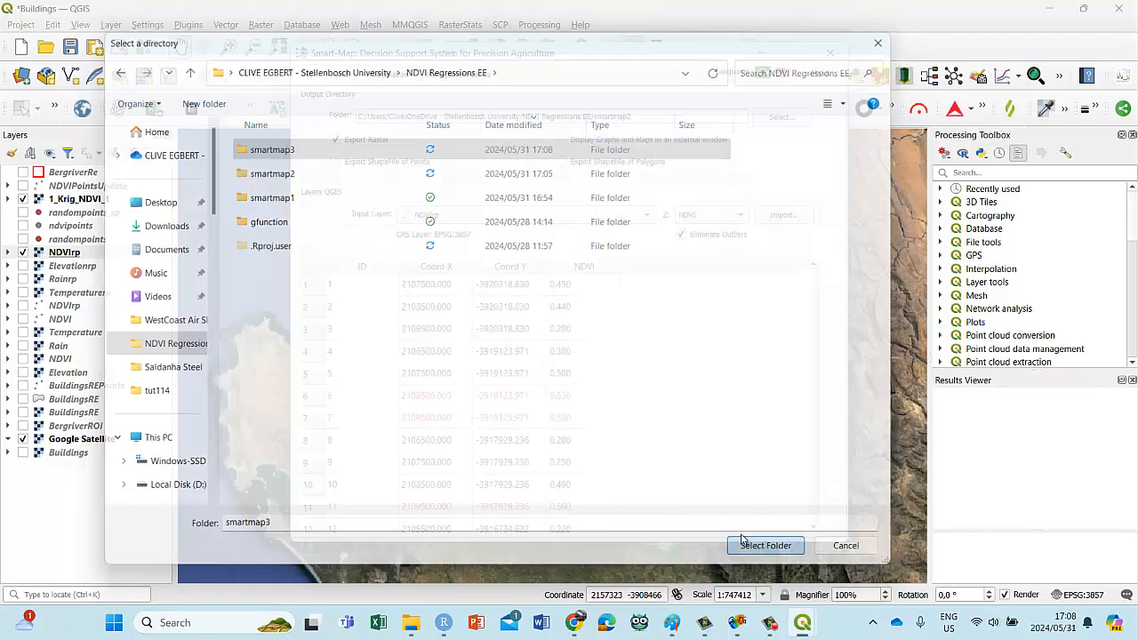
Step: Check the interpolation grid settings and interpolate the NDVI kriging map with the Spherical model
{"action": "left_click", "coordinate": [343, 74]}
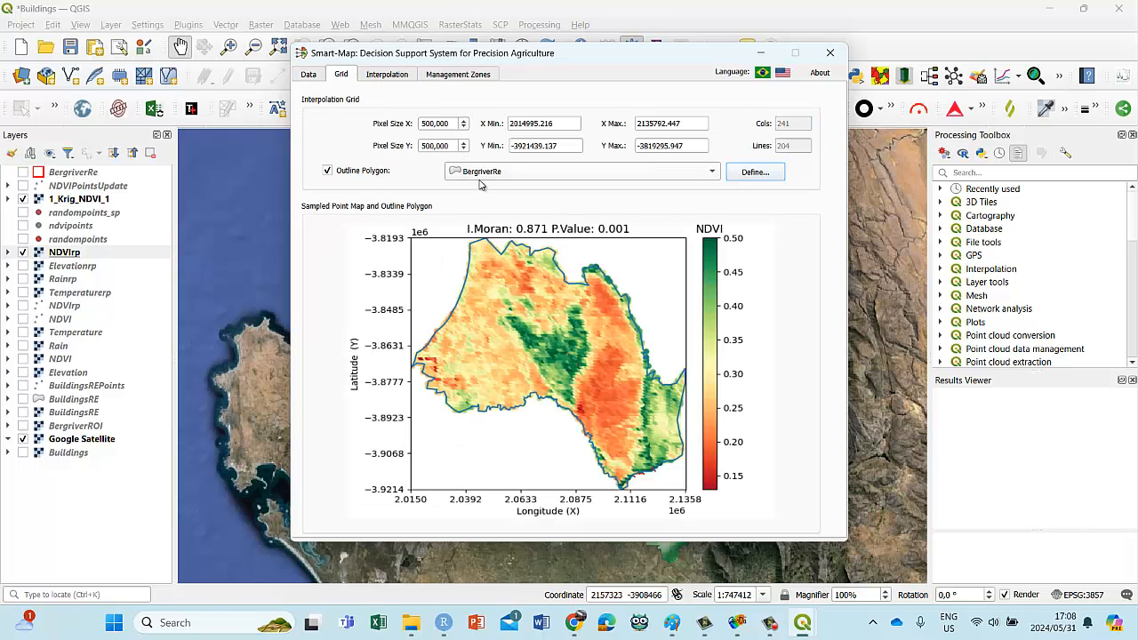
{"action": "left_click", "coordinate": [384, 74]}
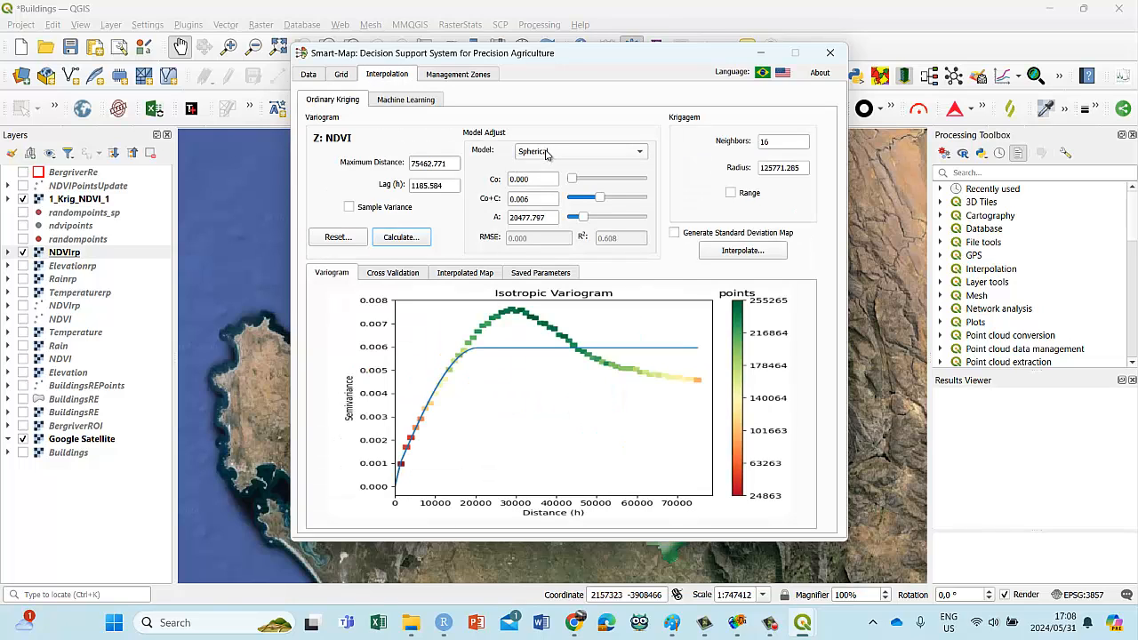
{"action": "left_click", "coordinate": [739, 252]}
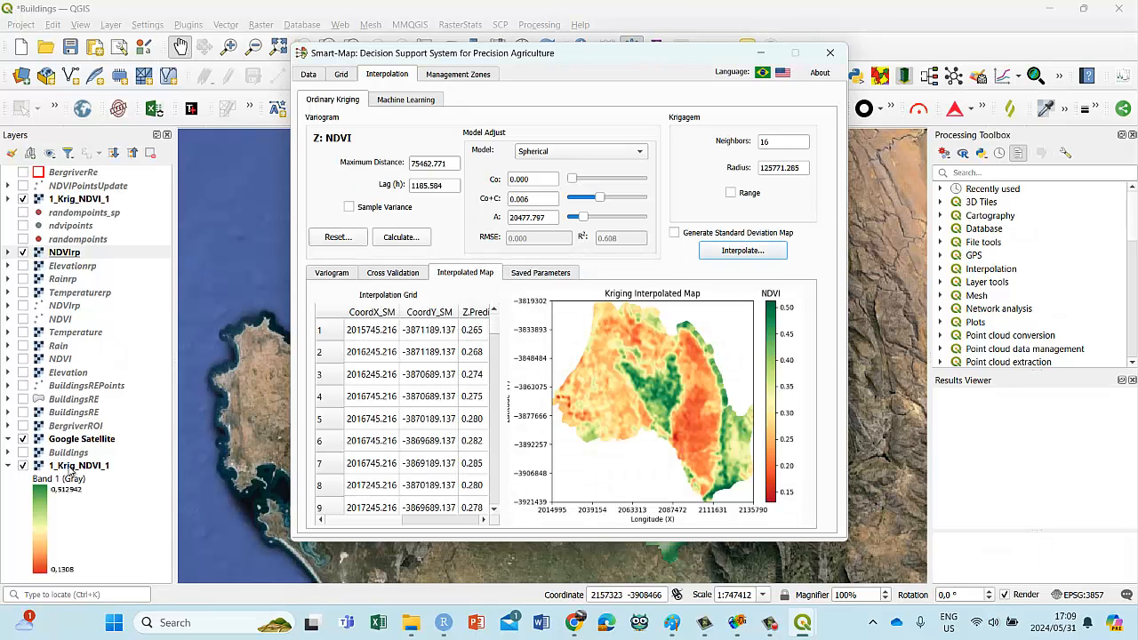
Step: Move the new 1_Krig_NDVI_1 raster directly below the earlier one and classify it with the white-to-green color ramp
{"action": "left_click_drag", "start_coordinate": [72, 471], "coordinate": [122, 214]}
{"action": "right_click", "coordinate": [60, 214]}
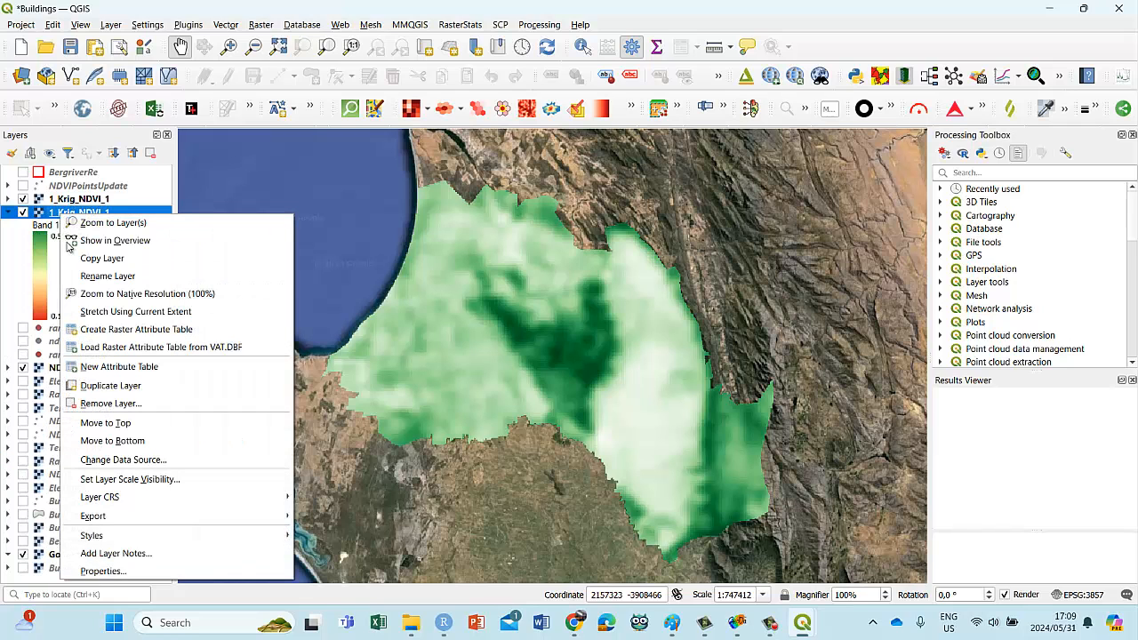
{"action": "left_click", "coordinate": [131, 570]}
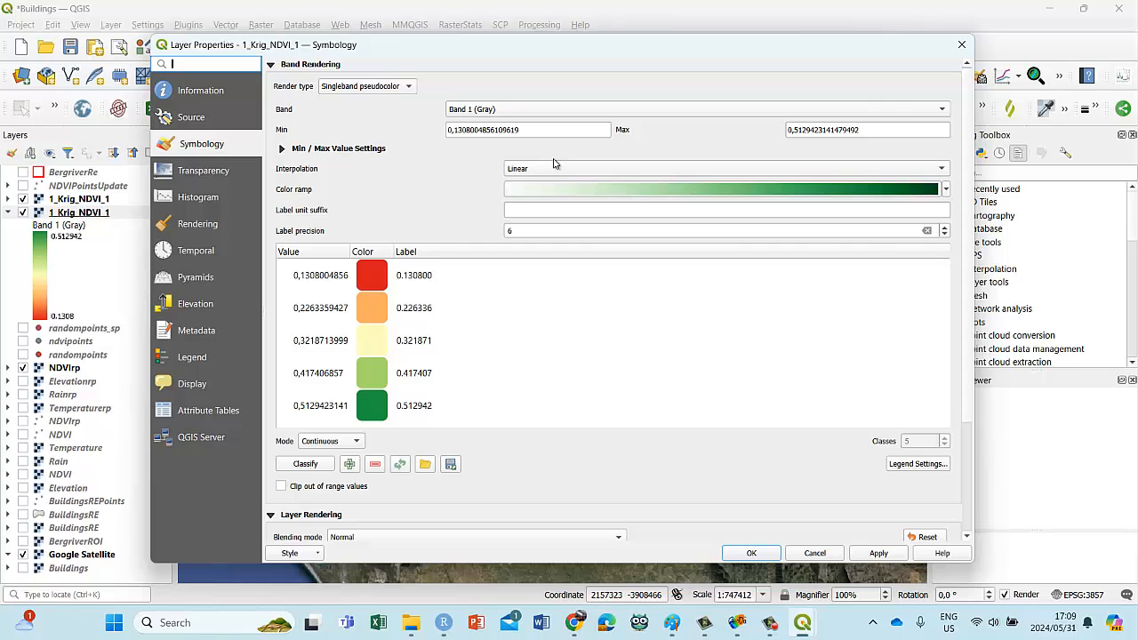
{"action": "left_click", "coordinate": [305, 464]}
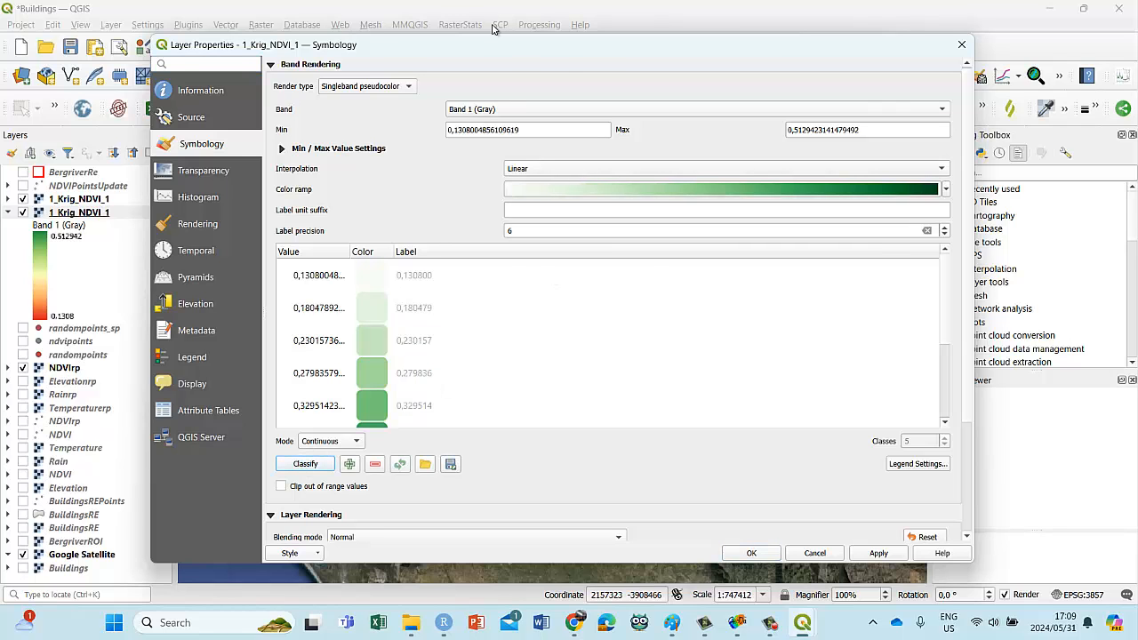
{"action": "left_click", "coordinate": [879, 553]}
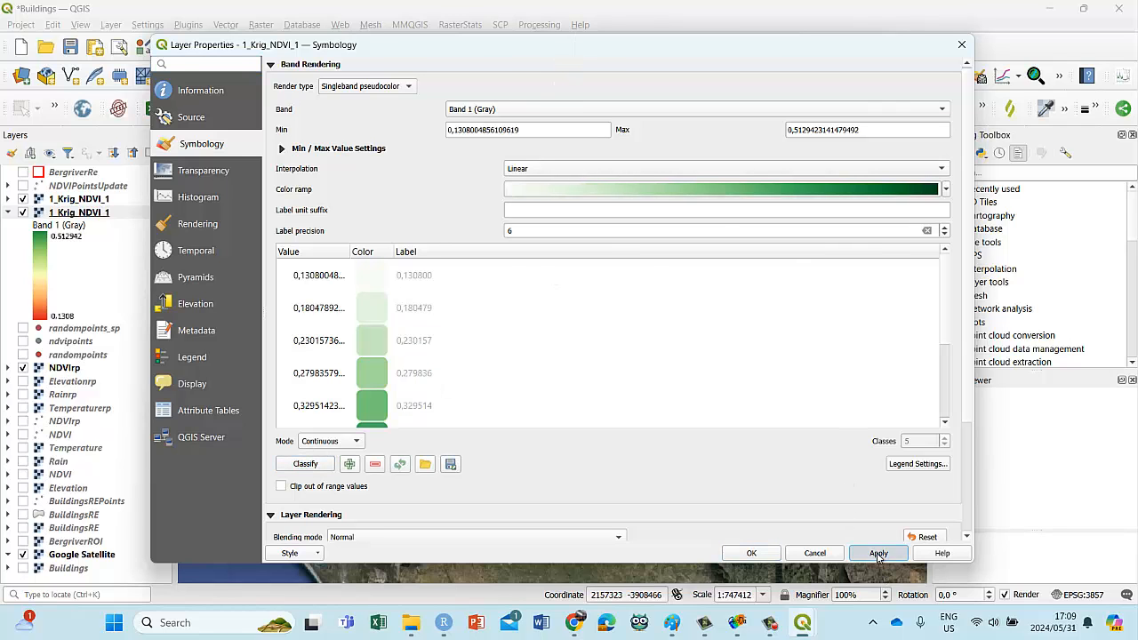
{"action": "left_click", "coordinate": [751, 553]}
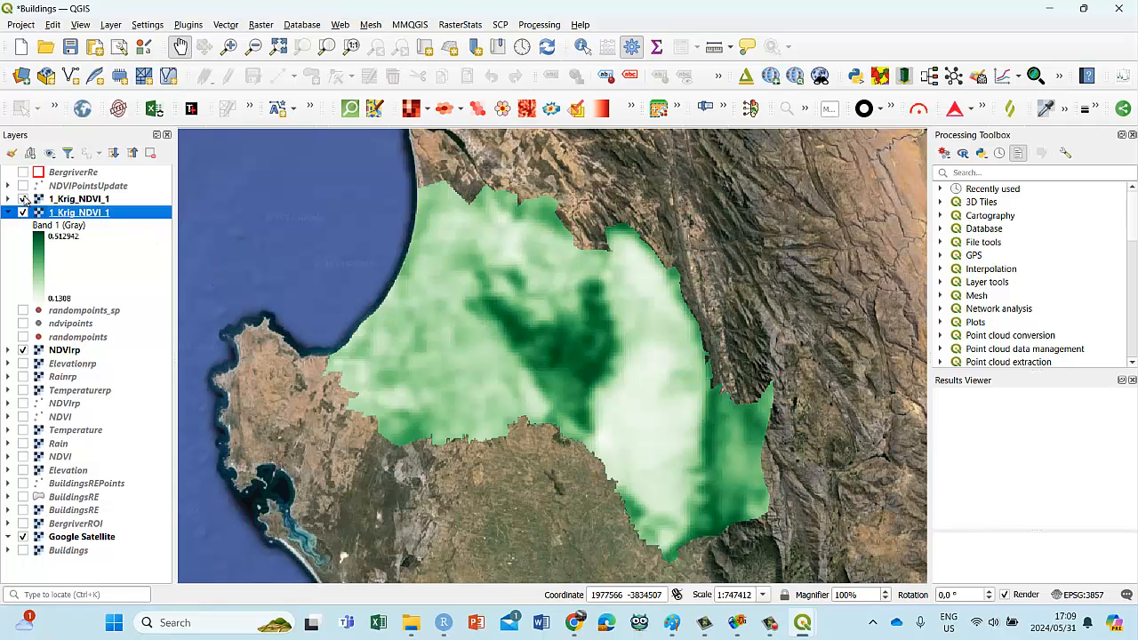
Step: Hide the earlier 1_Krig_NDVI_1 raster and the NDVIrp raster, and select the new kriging raster
{"action": "left_click", "coordinate": [24, 199]}
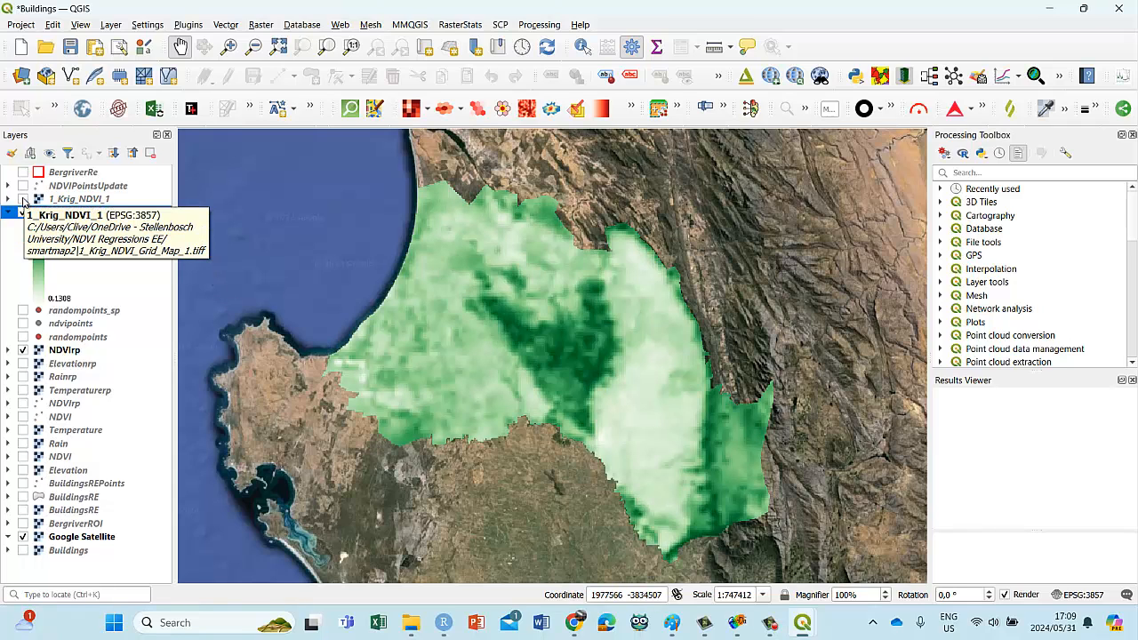
{"action": "left_click", "coordinate": [20, 356]}
{"action": "left_click", "coordinate": [23, 351]}
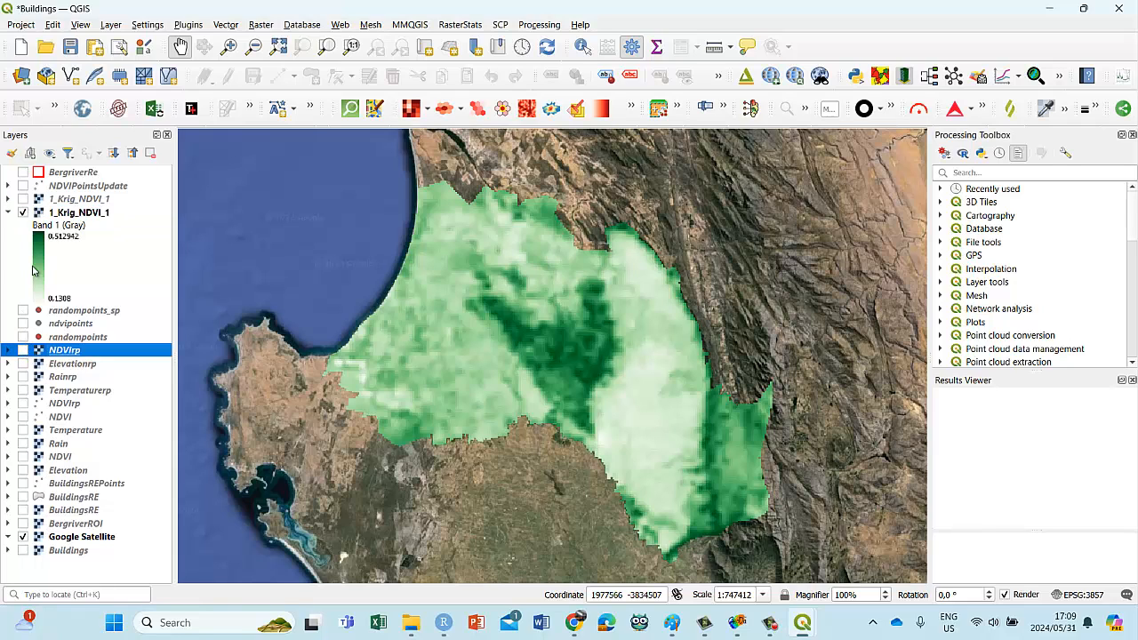
{"action": "left_click", "coordinate": [73, 216]}
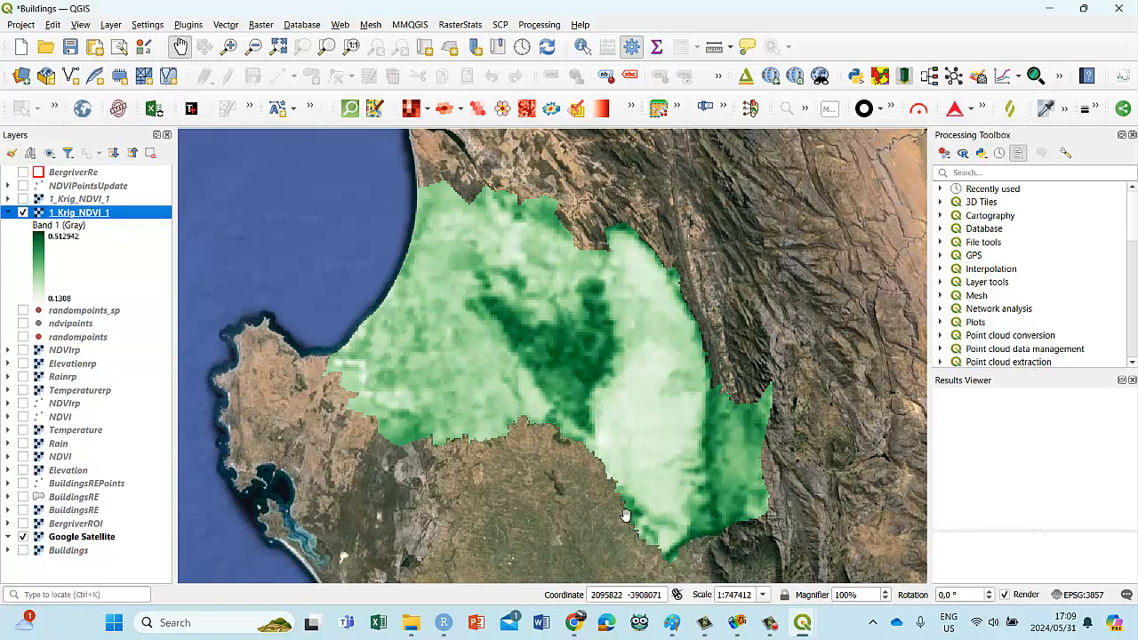
Step: Move the Smart-Map window aside, show the earlier 1_Krig_NDVI_1 raster and hide the newer one for comparison
{"action": "mouse_move", "coordinate": [802, 633]}
{"action": "left_click", "coordinate": [916, 534]}
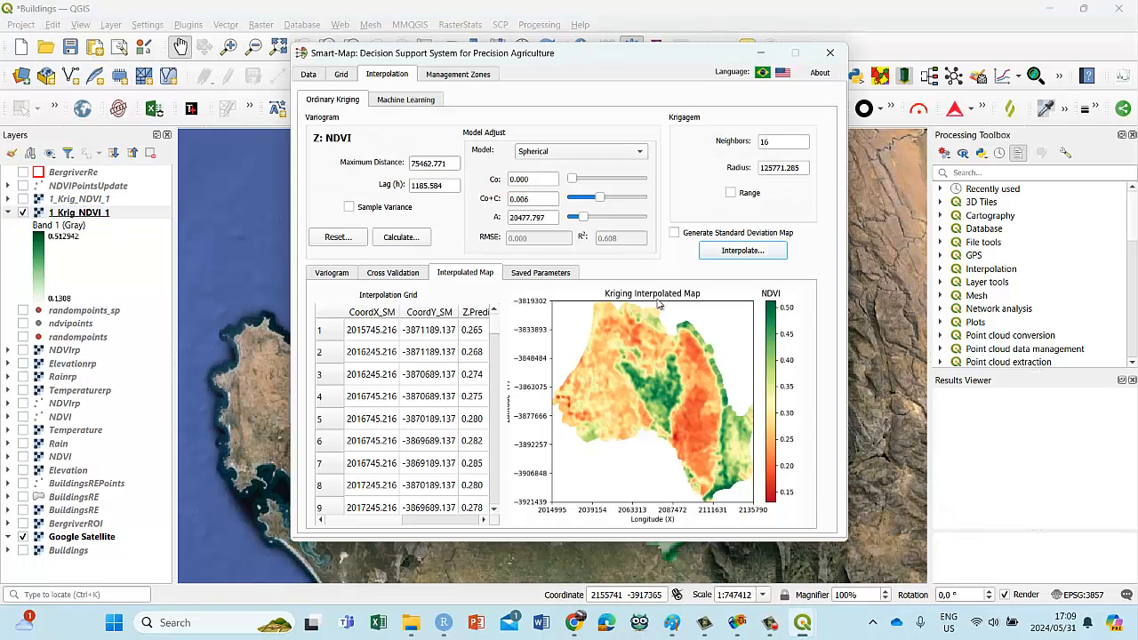
{"action": "left_click_drag", "start_coordinate": [556, 58], "coordinate": [680, 451]}
{"action": "left_click", "coordinate": [23, 199]}
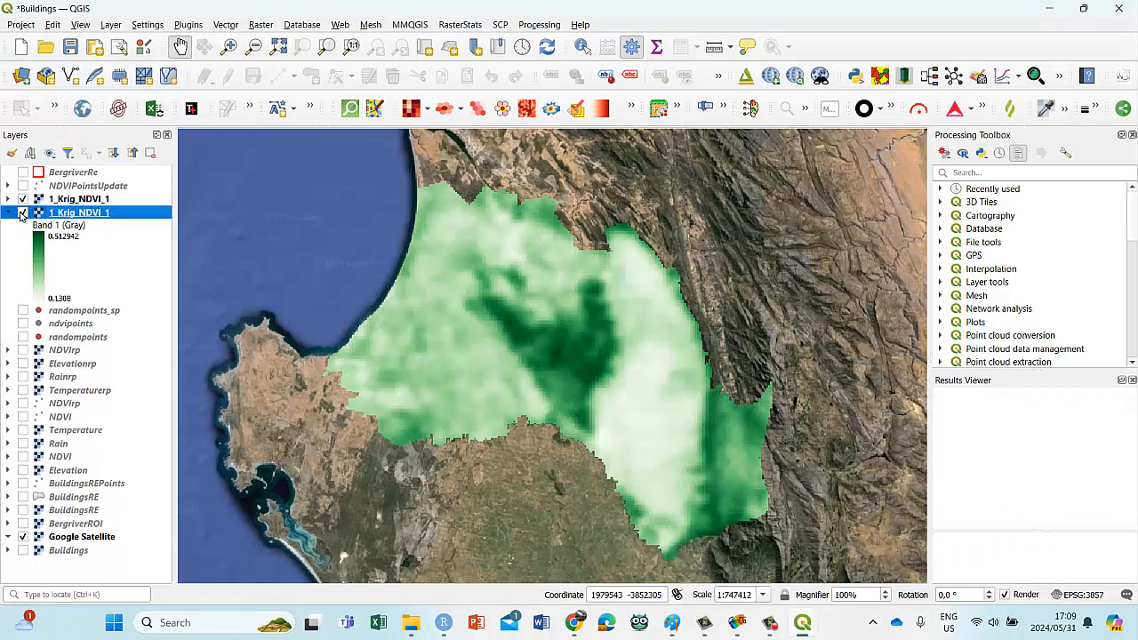
{"action": "left_click", "coordinate": [23, 212]}
Step: Check the variogram models available for ordinary kriging in Smart-Map, keep Spherical, and minimize the window
{"action": "mouse_move", "coordinate": [786, 634]}
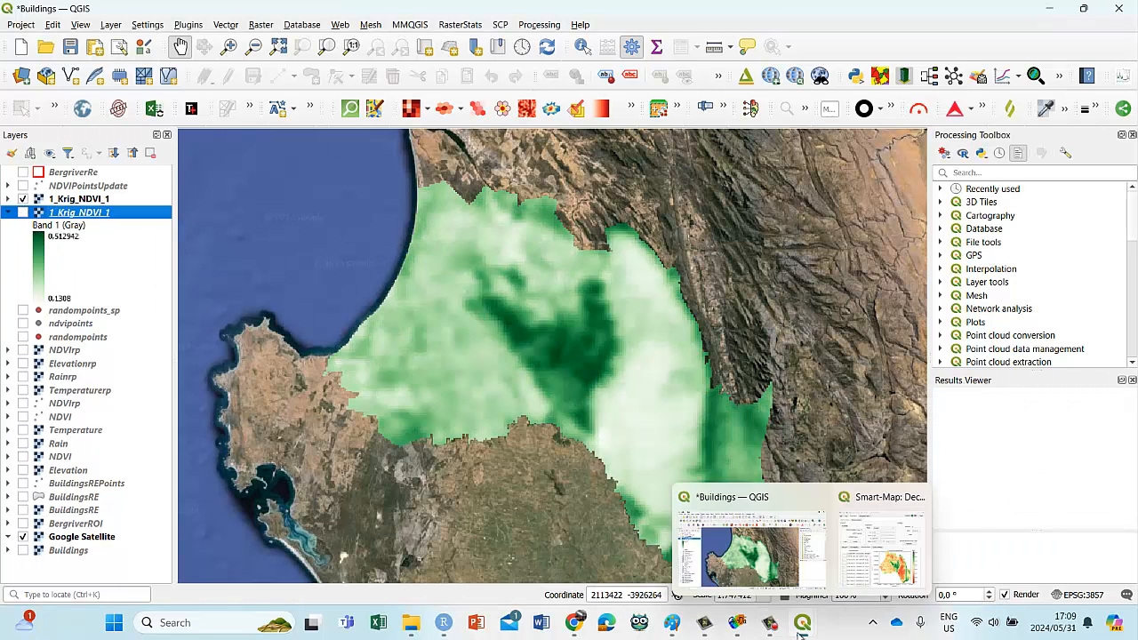
{"action": "left_click", "coordinate": [871, 533]}
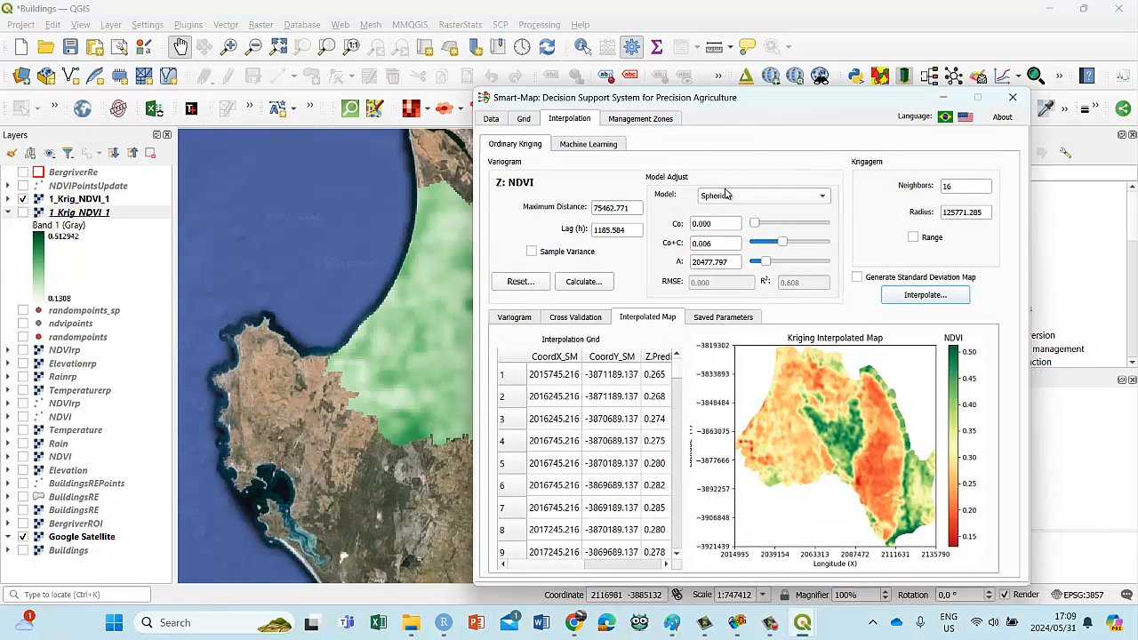
{"action": "left_click", "coordinate": [728, 195]}
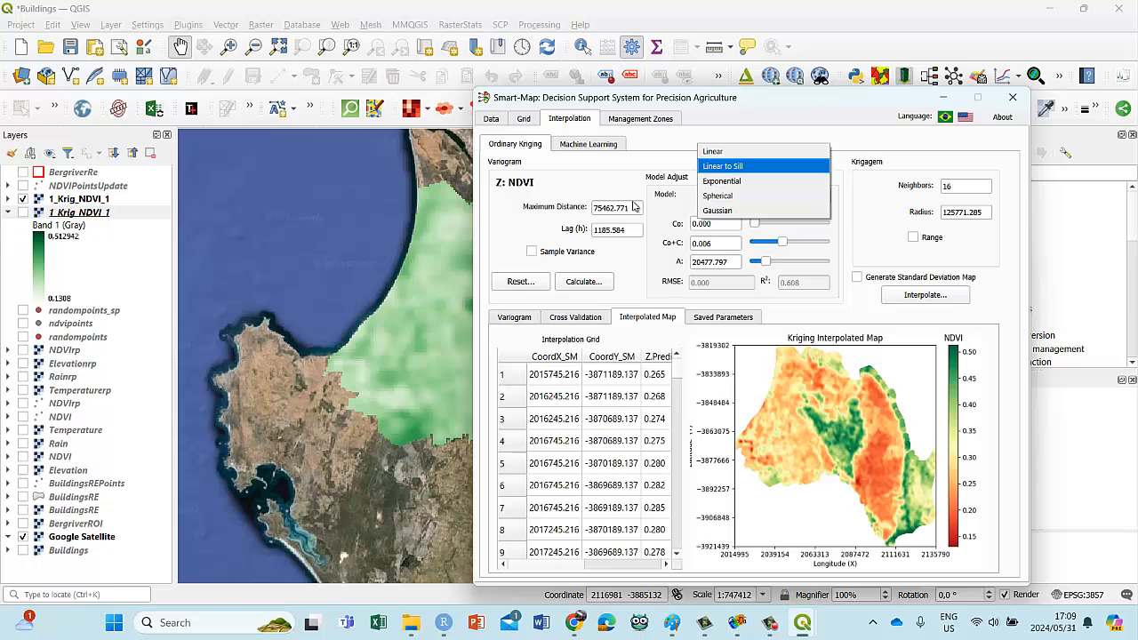
{"action": "left_click", "coordinate": [943, 96]}
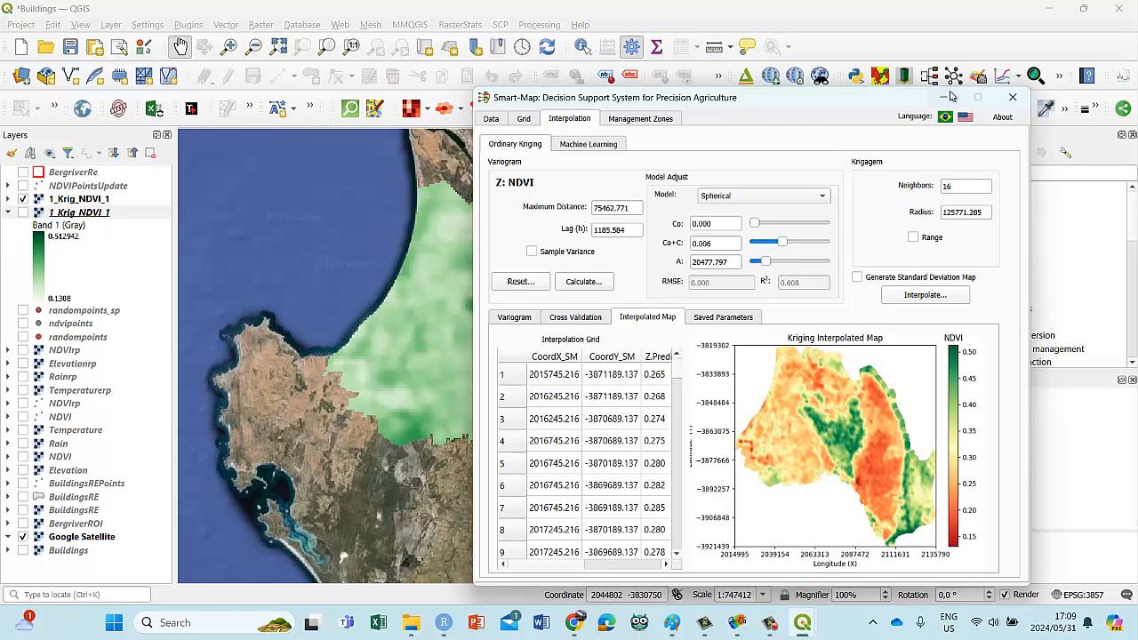
{"action": "left_click", "coordinate": [944, 96]}
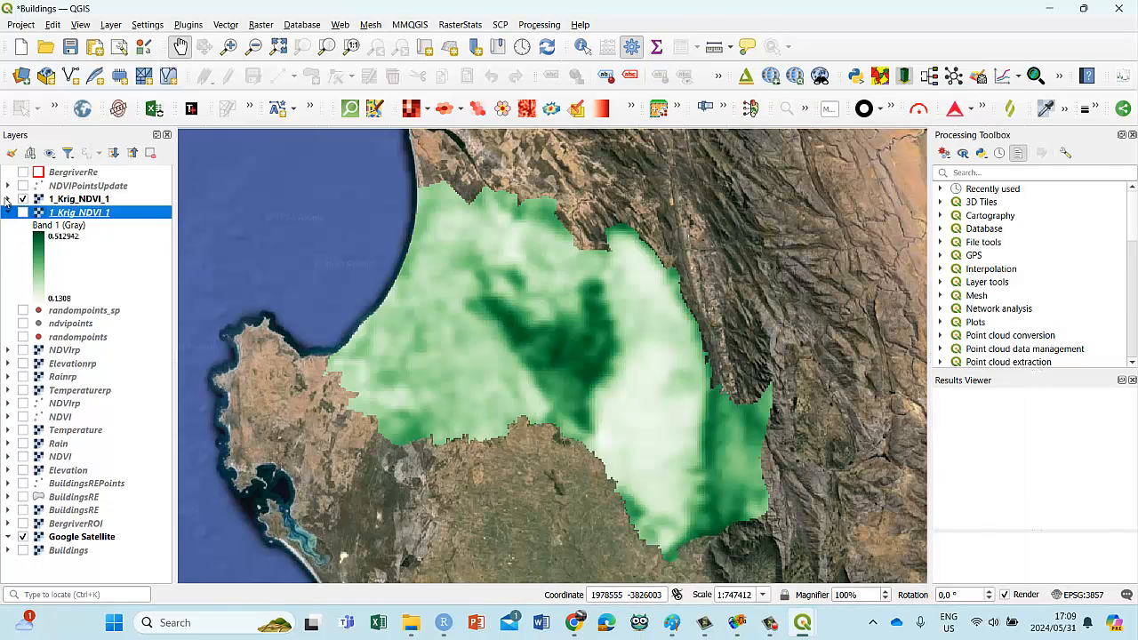
Step: Show the newer 1_Krig_NDVI_1 raster and NDVIrp with the earlier kriging raster hidden, and save the project
{"action": "left_click", "coordinate": [24, 213]}
{"action": "left_click", "coordinate": [22, 199]}
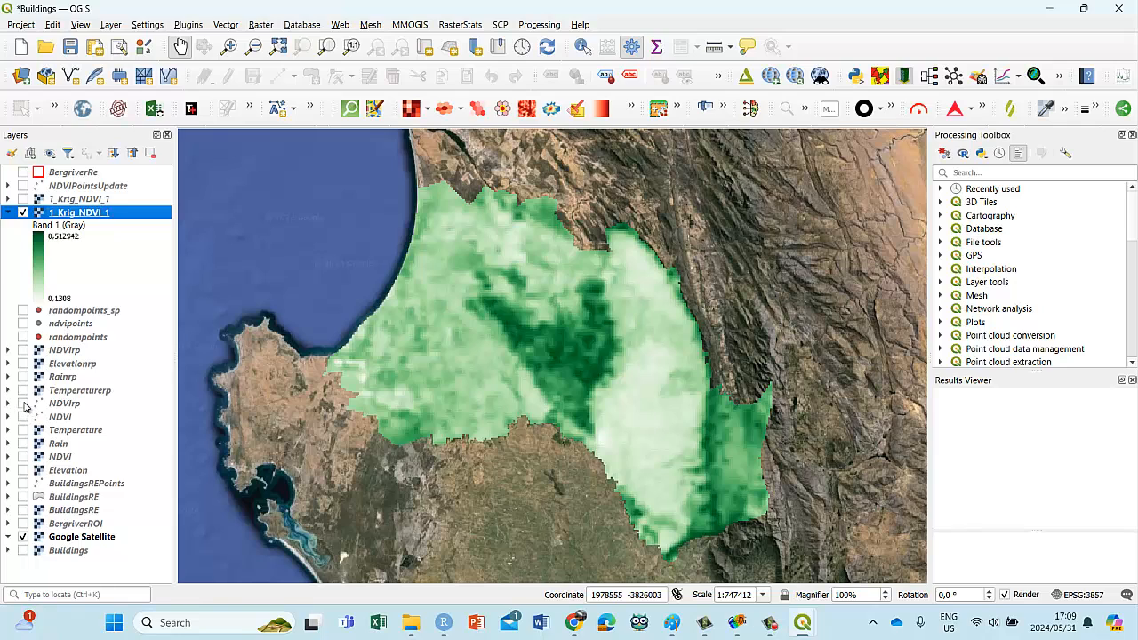
{"action": "left_click", "coordinate": [24, 350]}
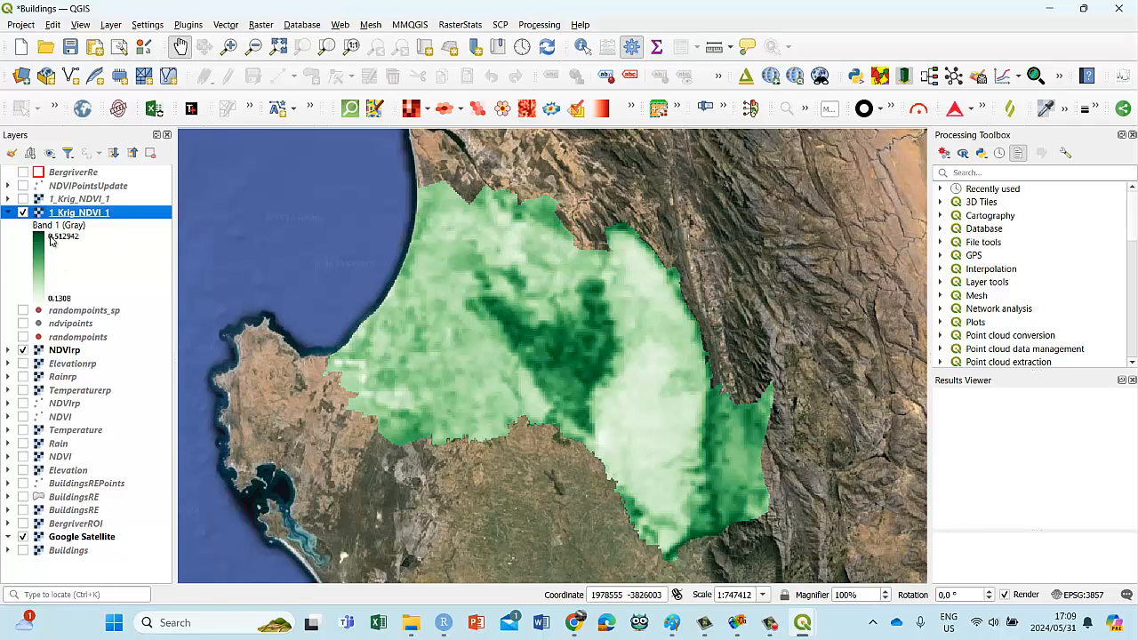
{"action": "left_click", "coordinate": [24, 213]}
{"action": "left_click", "coordinate": [24, 214]}
{"action": "left_click", "coordinate": [71, 46]}
Step: Switch to File Explorer and view the 1_Krig_NDVI_Grid_Map PNG in the smartmap3 folder
{"action": "mouse_move", "coordinate": [410, 622]}
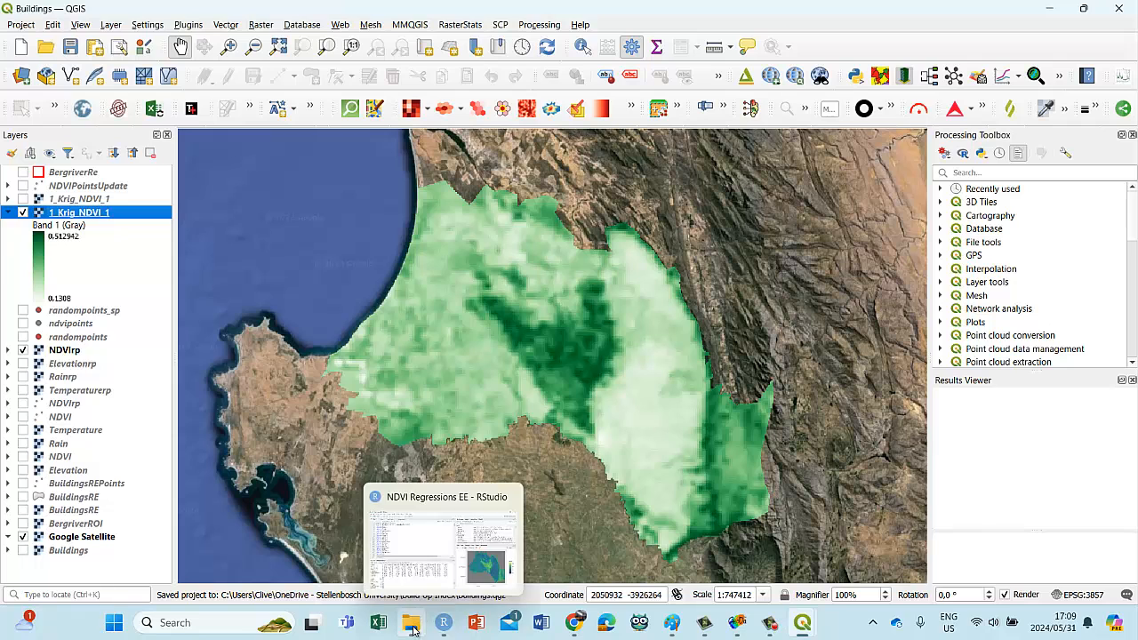
{"action": "left_click", "coordinate": [413, 560]}
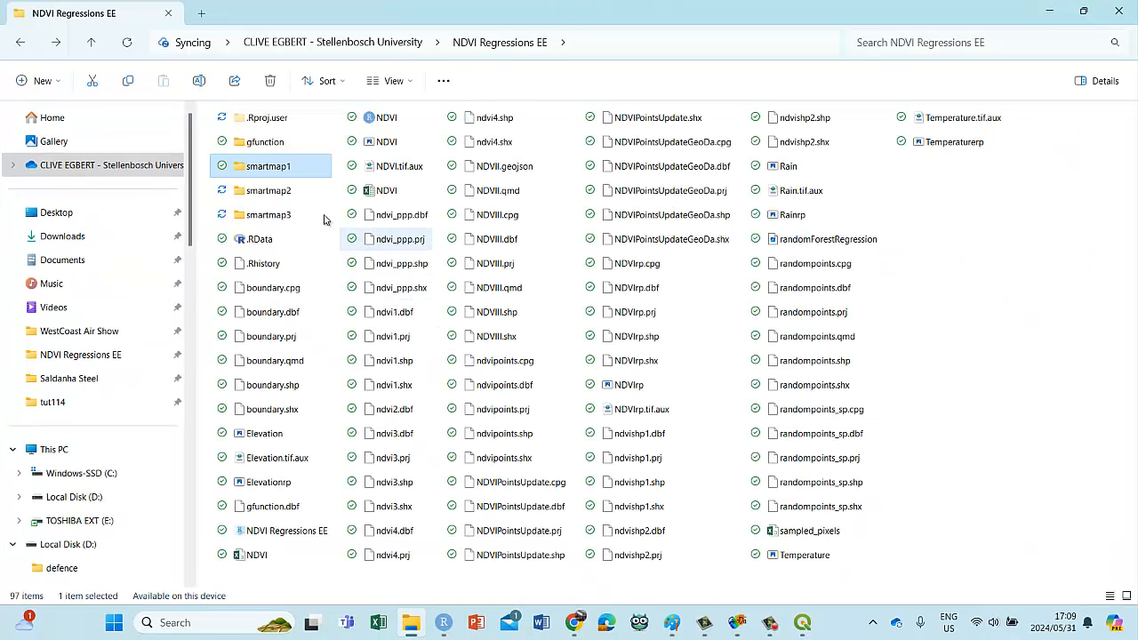
{"action": "double_click", "coordinate": [264, 215]}
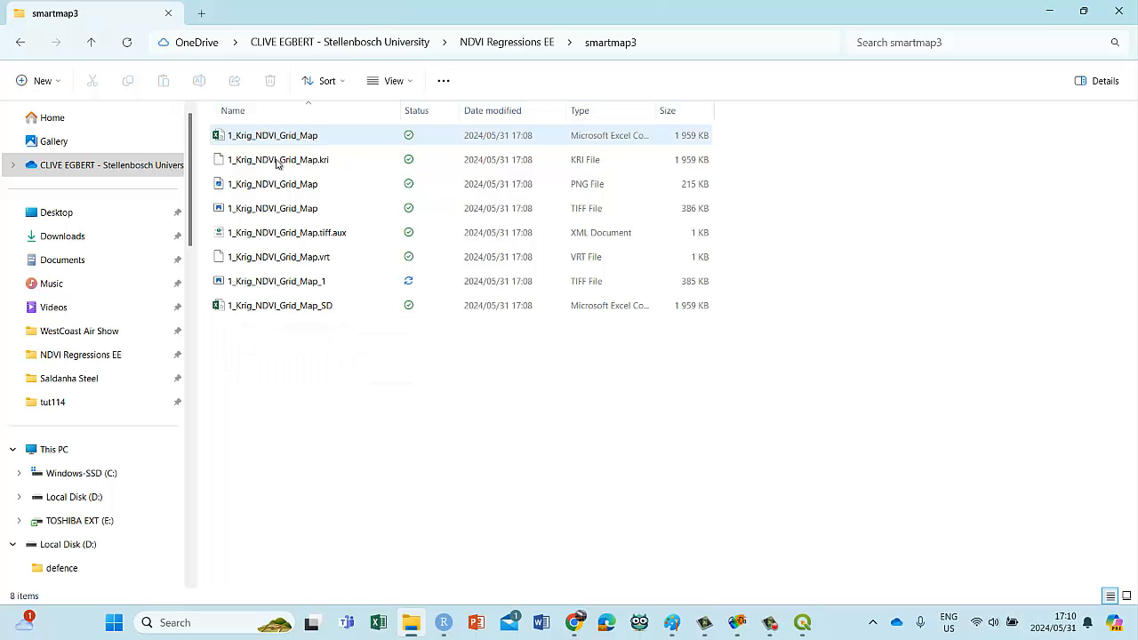
{"action": "left_click", "coordinate": [234, 188]}
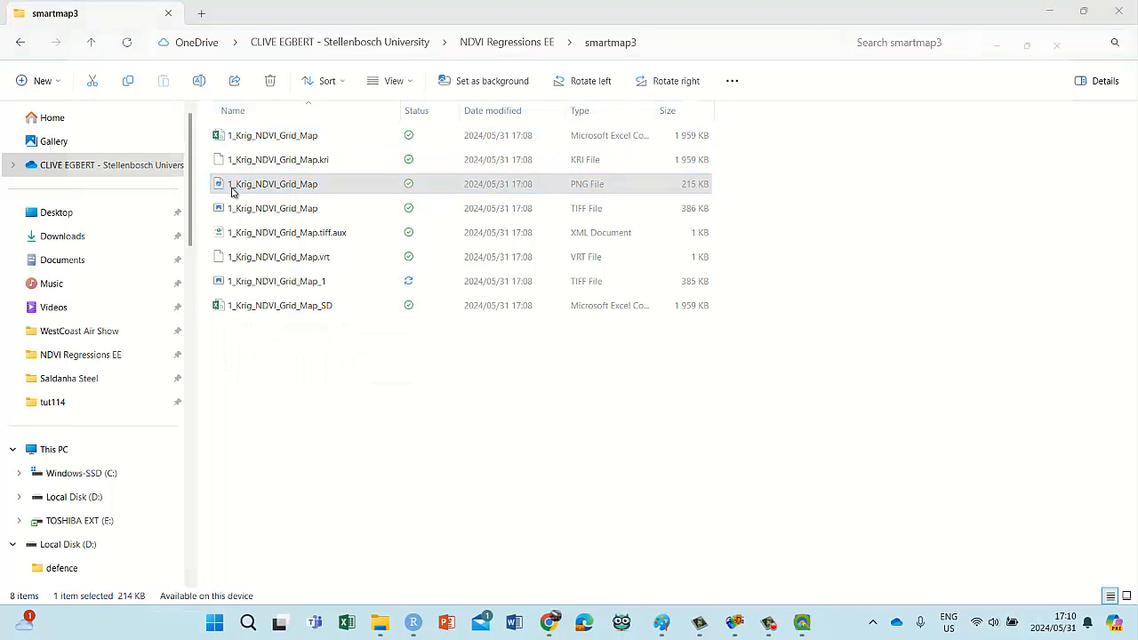
{"action": "double_click", "coordinate": [234, 191]}
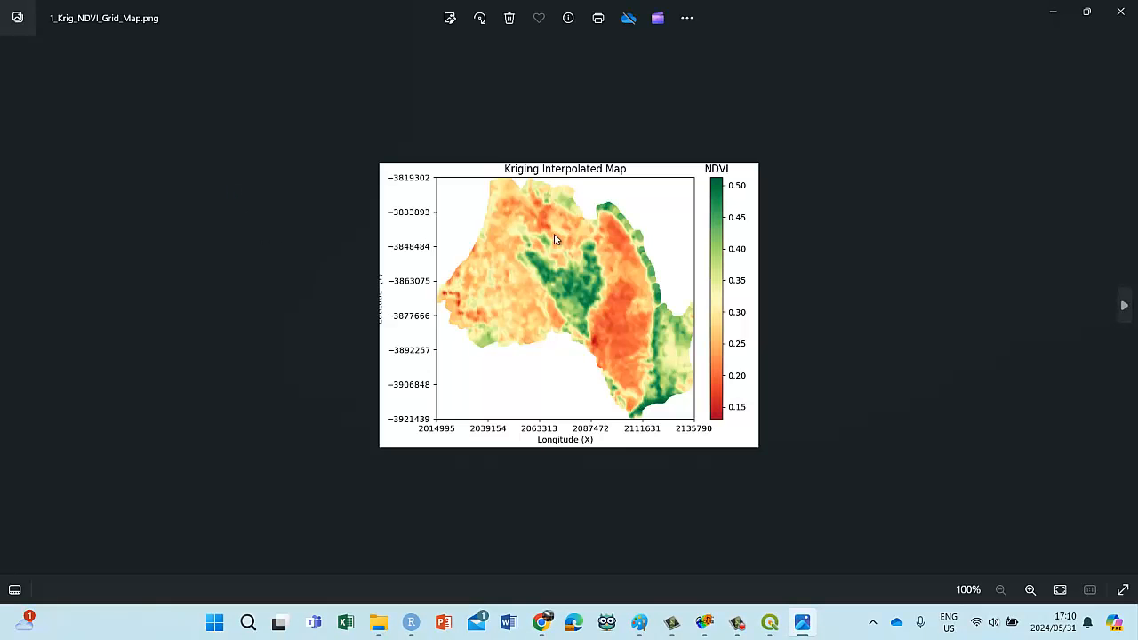
{"action": "left_click", "coordinate": [1120, 12]}
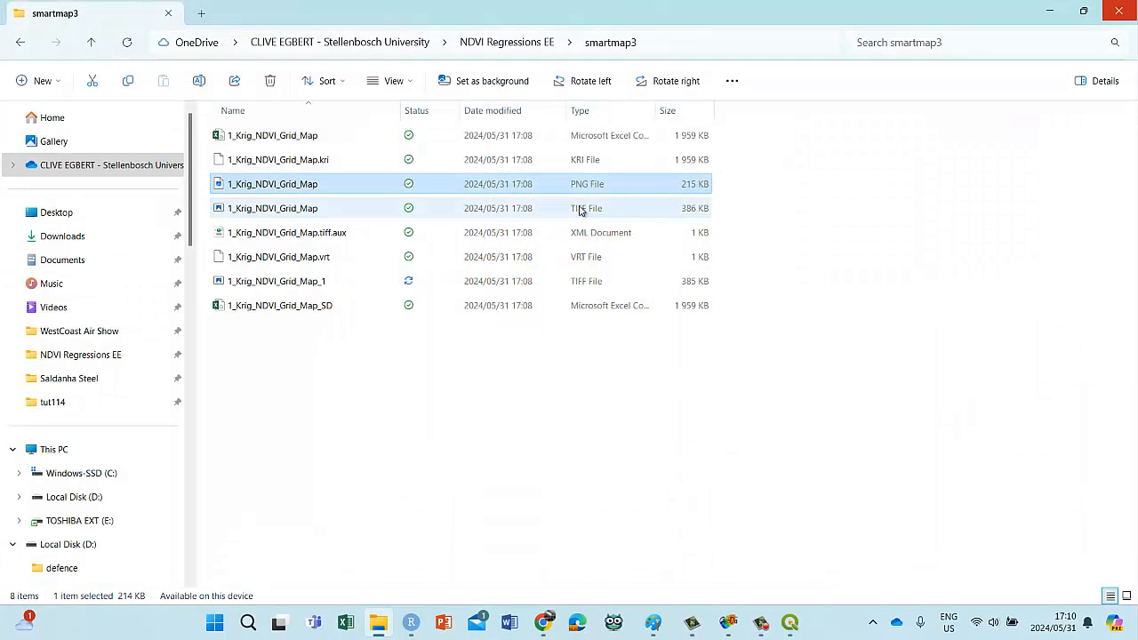
Step: Try to view the 1_Krig_NDVI_Grid_Map and 1_Krig_NDVI_Grid_Map_1 TIFF files in the photo viewer
{"action": "left_click", "coordinate": [261, 207]}
{"action": "double_click", "coordinate": [260, 207]}
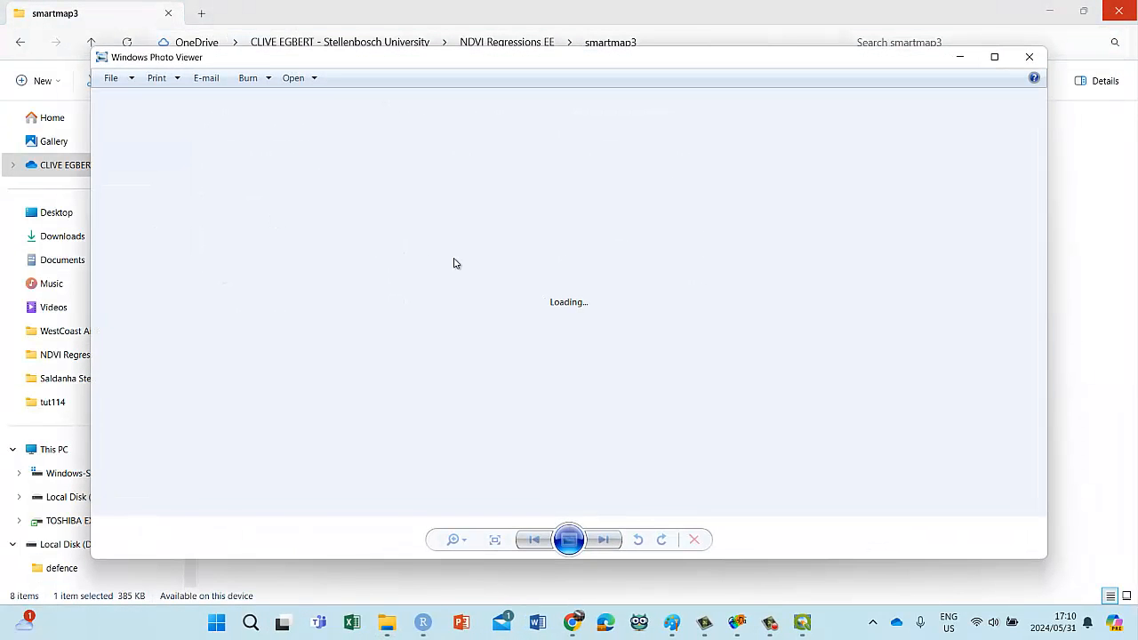
{"action": "left_click", "coordinate": [1028, 55]}
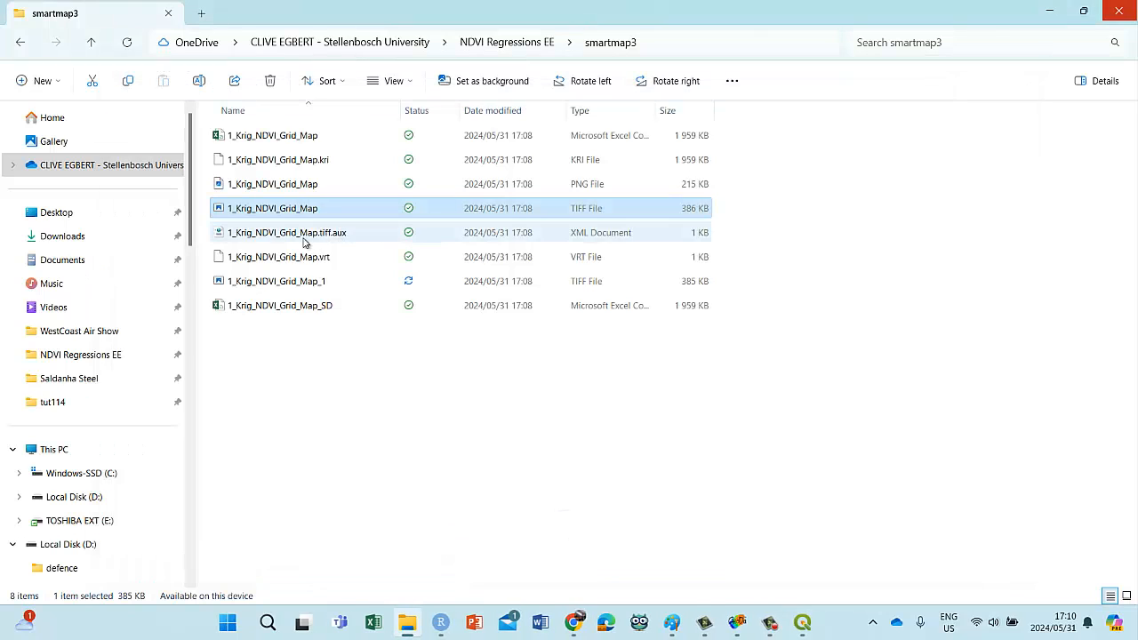
{"action": "double_click", "coordinate": [248, 282]}
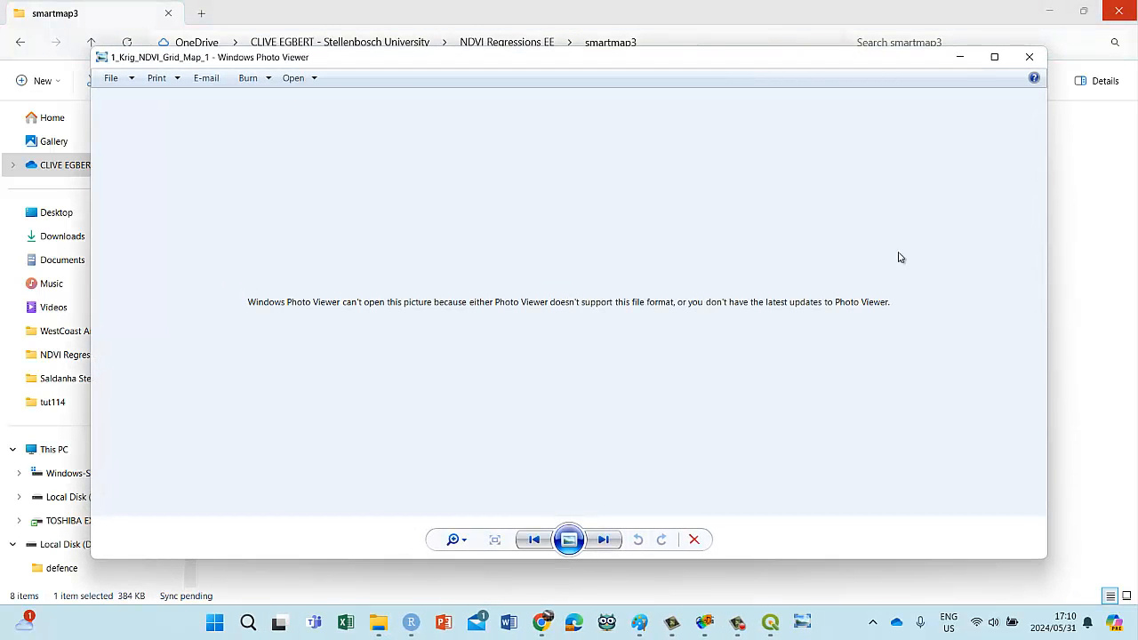
{"action": "left_click", "coordinate": [1026, 58]}
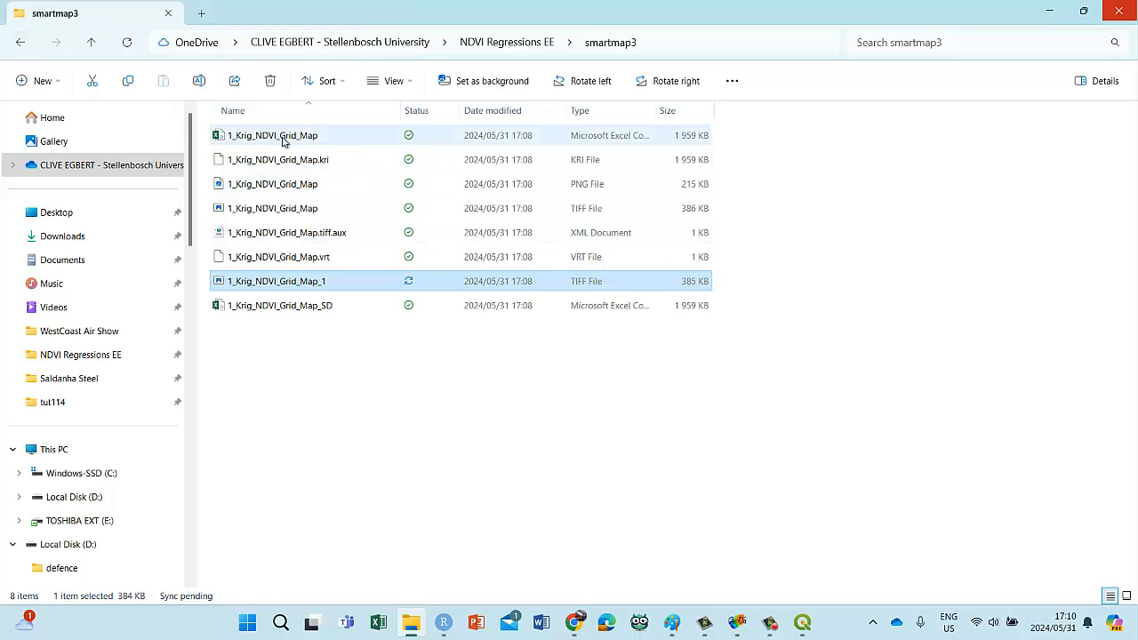
Step: Review the output files in the smartmap2 folder and return to QGIS
{"action": "left_click", "coordinate": [19, 41]}
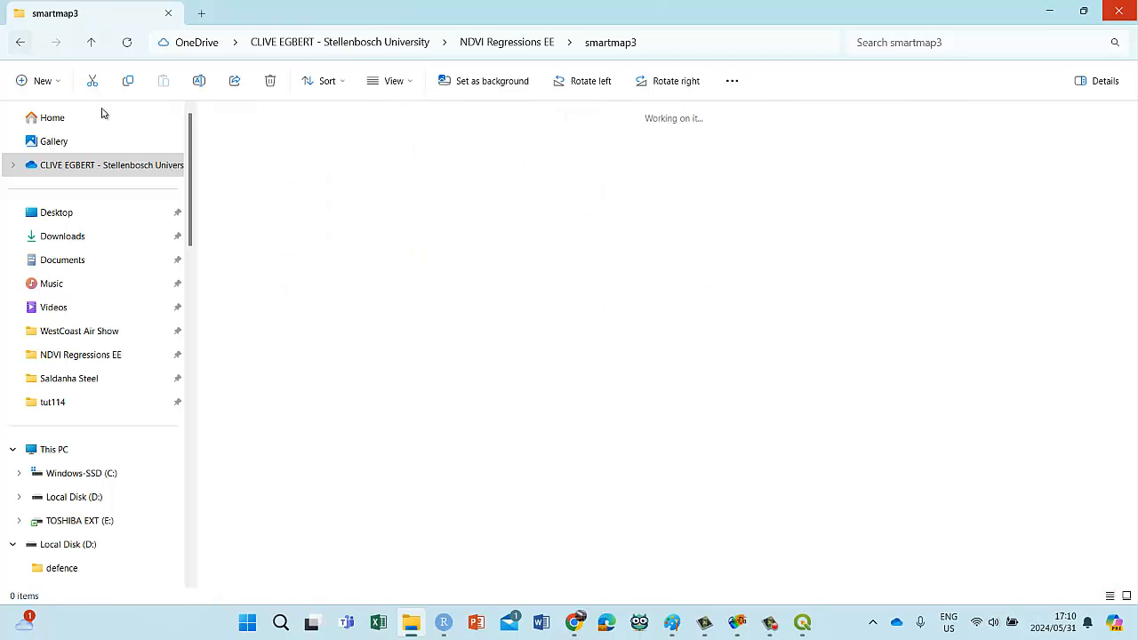
{"action": "double_click", "coordinate": [255, 189]}
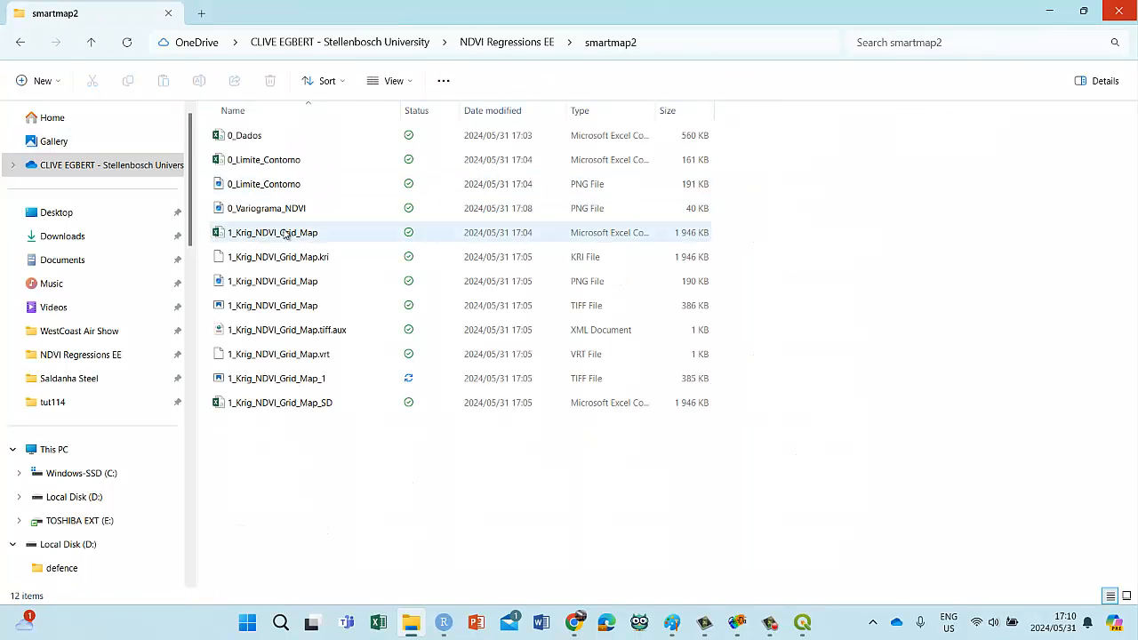
{"action": "left_click", "coordinate": [14, 46]}
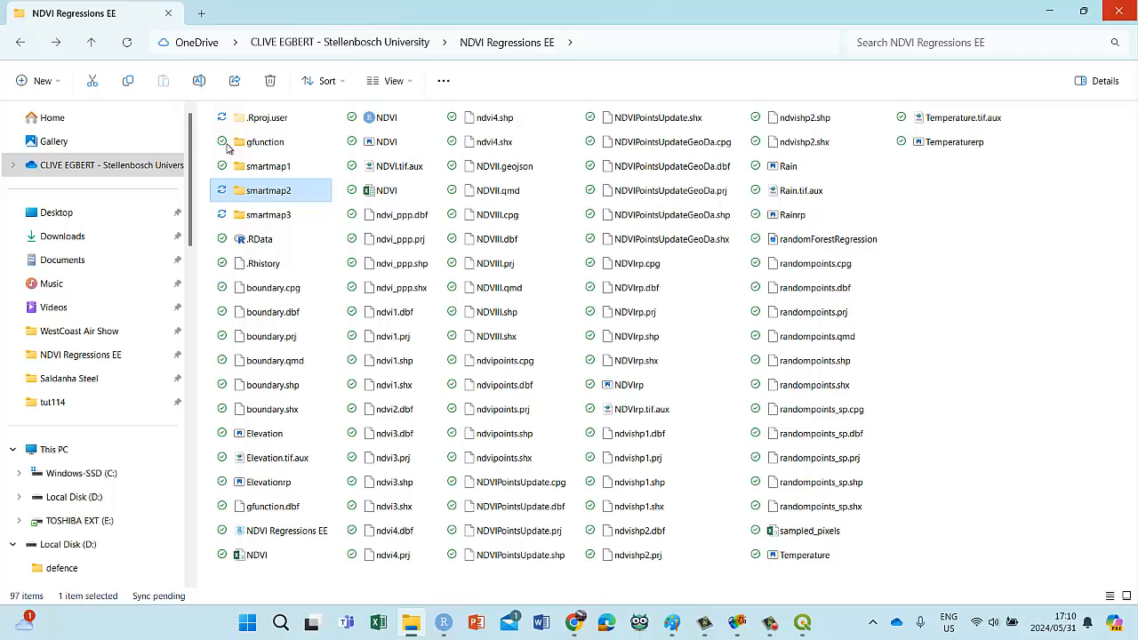
{"action": "left_click", "coordinate": [1049, 10]}
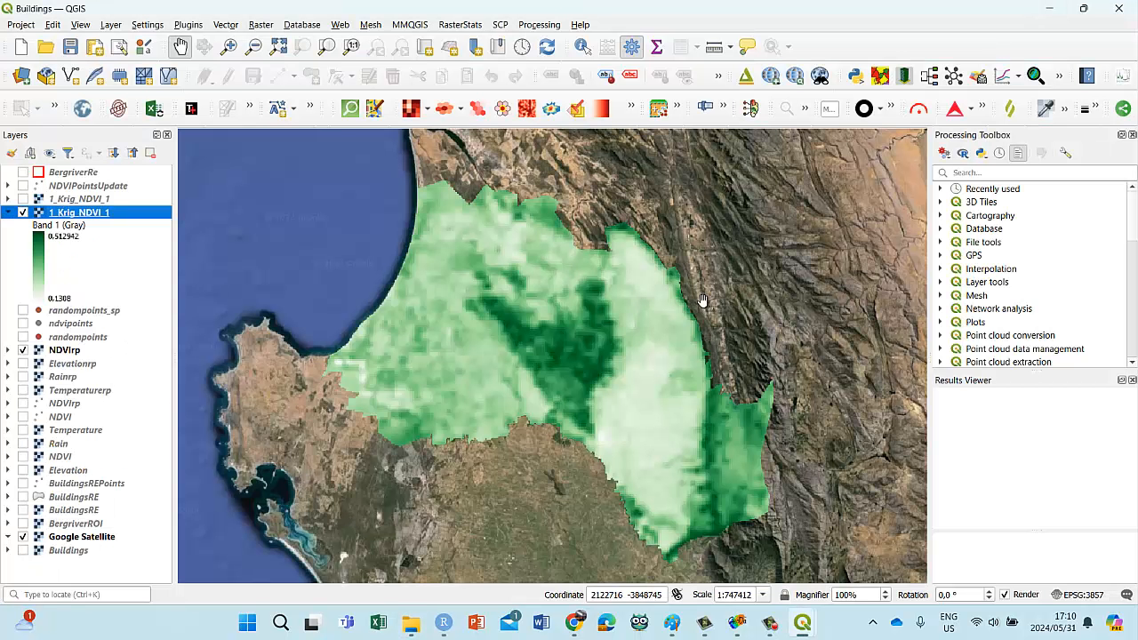
Step: Compare the two 1_Krig_NDVI_1 rasters by toggling their visibility, collapse the newer one's legend, and leave both shown
{"action": "left_click", "coordinate": [21, 202]}
{"action": "left_click", "coordinate": [22, 202]}
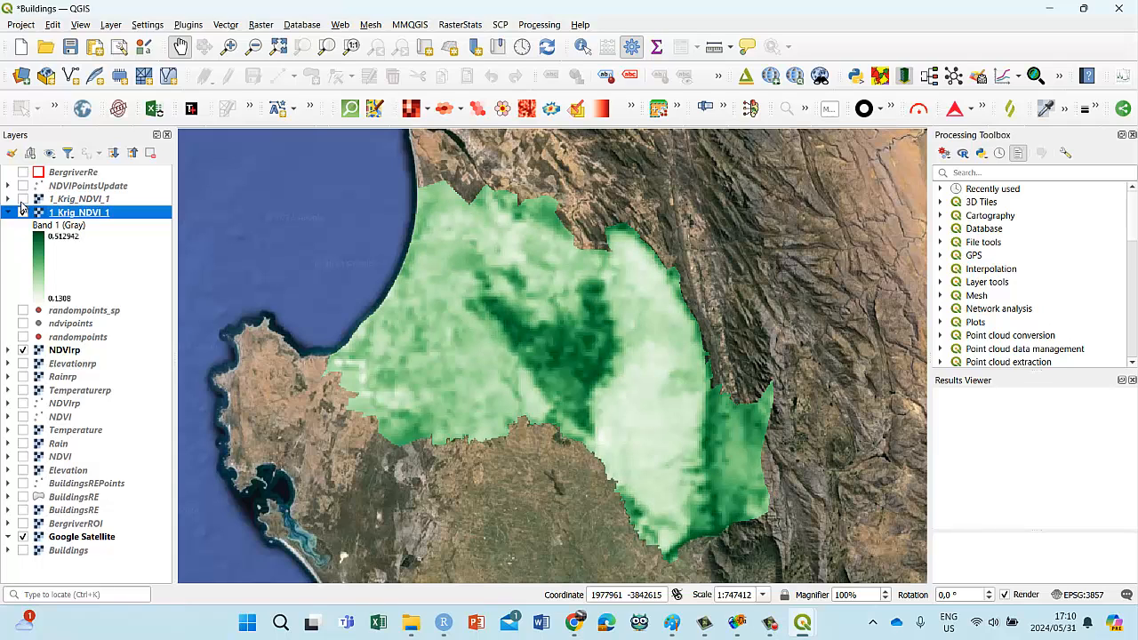
{"action": "left_click", "coordinate": [22, 199]}
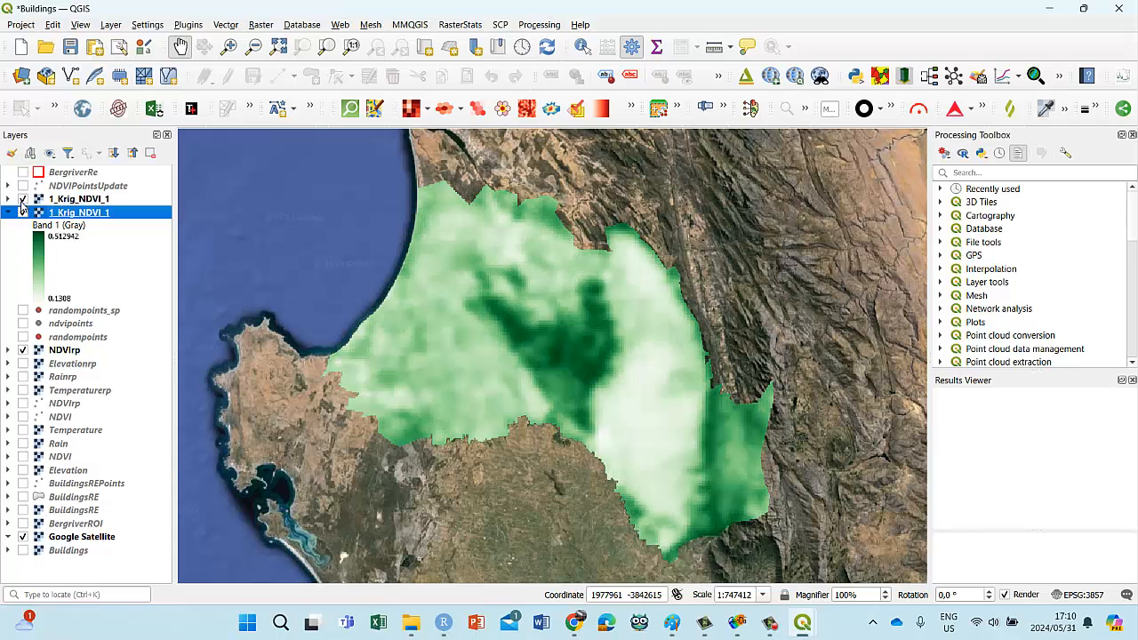
{"action": "left_click", "coordinate": [22, 199]}
{"action": "left_click", "coordinate": [8, 212]}
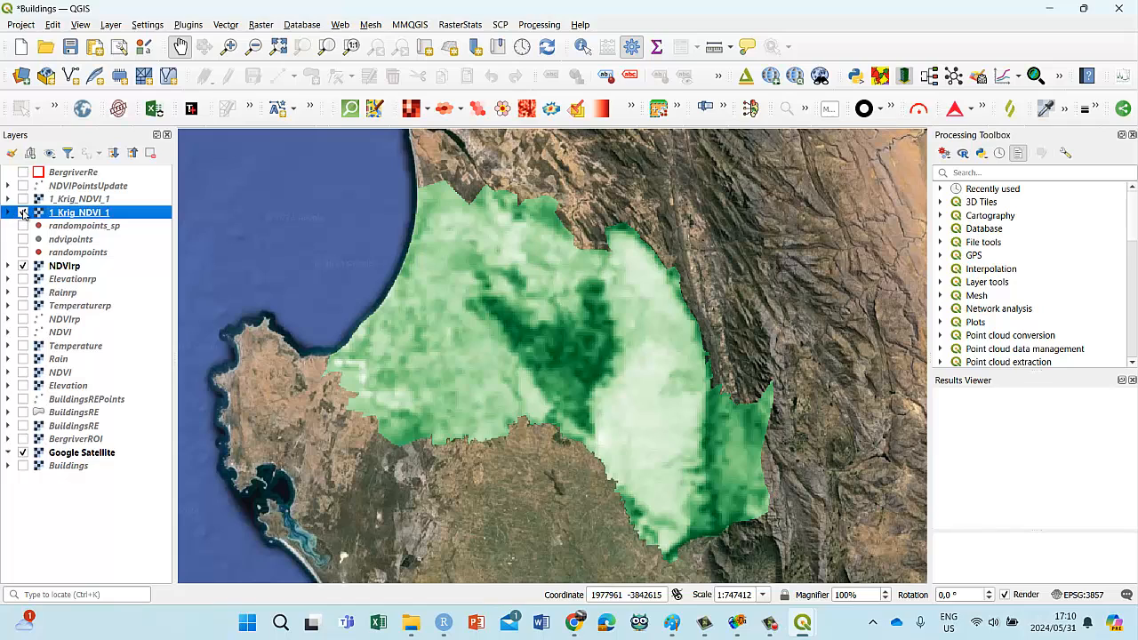
{"action": "left_click", "coordinate": [23, 213]}
{"action": "left_click", "coordinate": [22, 200]}
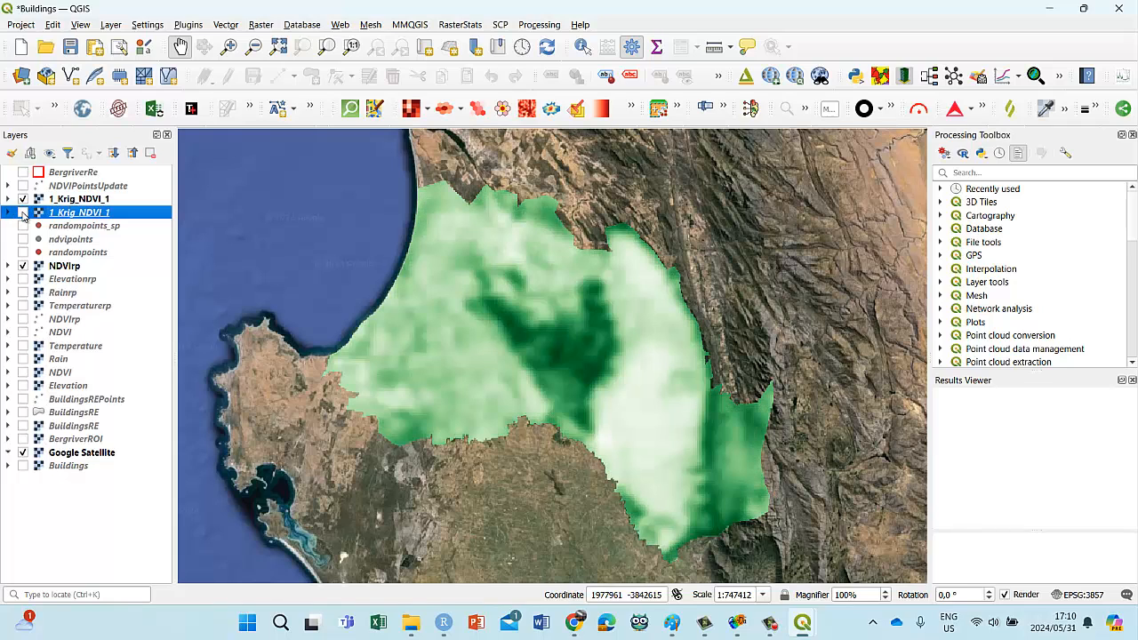
{"action": "left_click", "coordinate": [23, 213]}
Step: Reopen Smart-Map, choose the Gaussian model for ordinary kriging, and calculate the NDVI variogram
{"action": "left_click", "coordinate": [751, 108]}
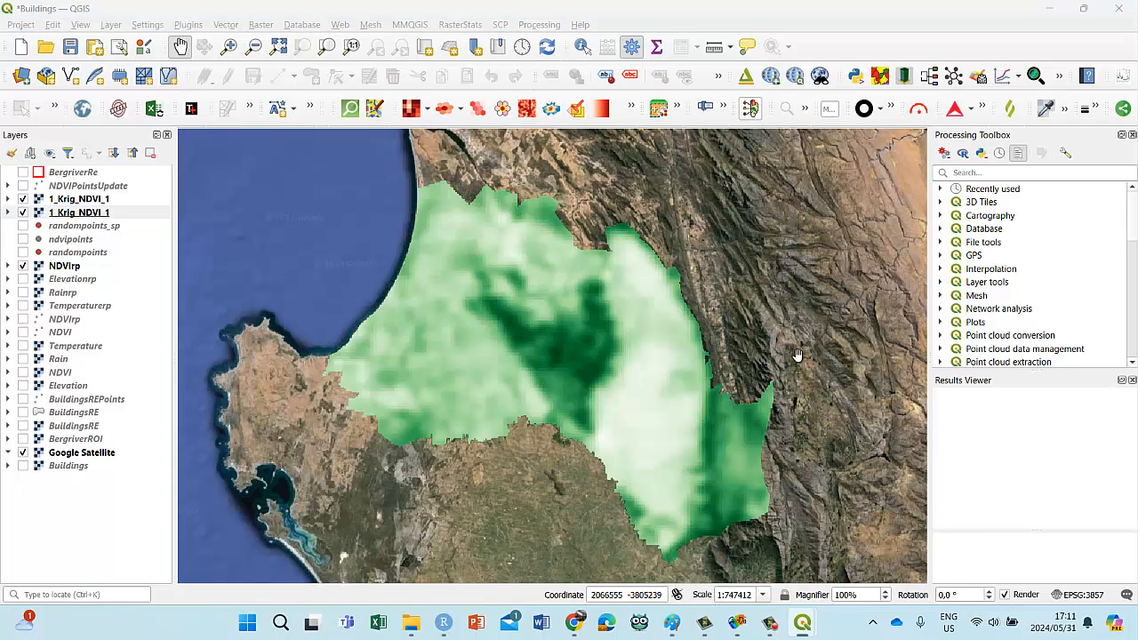
{"action": "mouse_move", "coordinate": [803, 622]}
{"action": "left_click", "coordinate": [872, 555]}
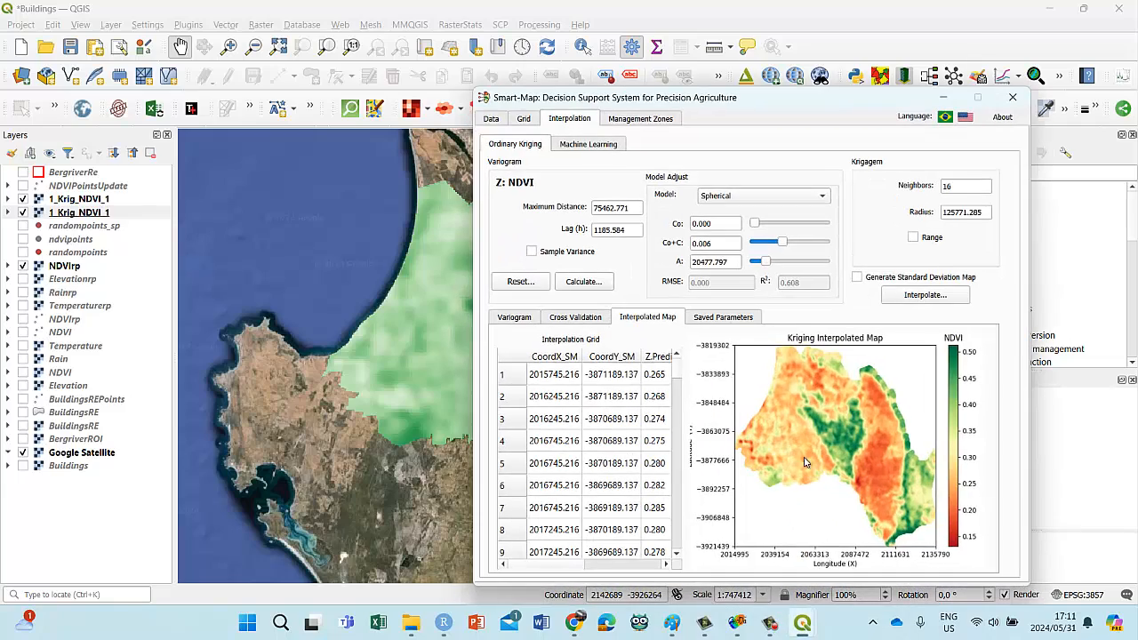
{"action": "left_click_drag", "start_coordinate": [764, 108], "coordinate": [584, 81]}
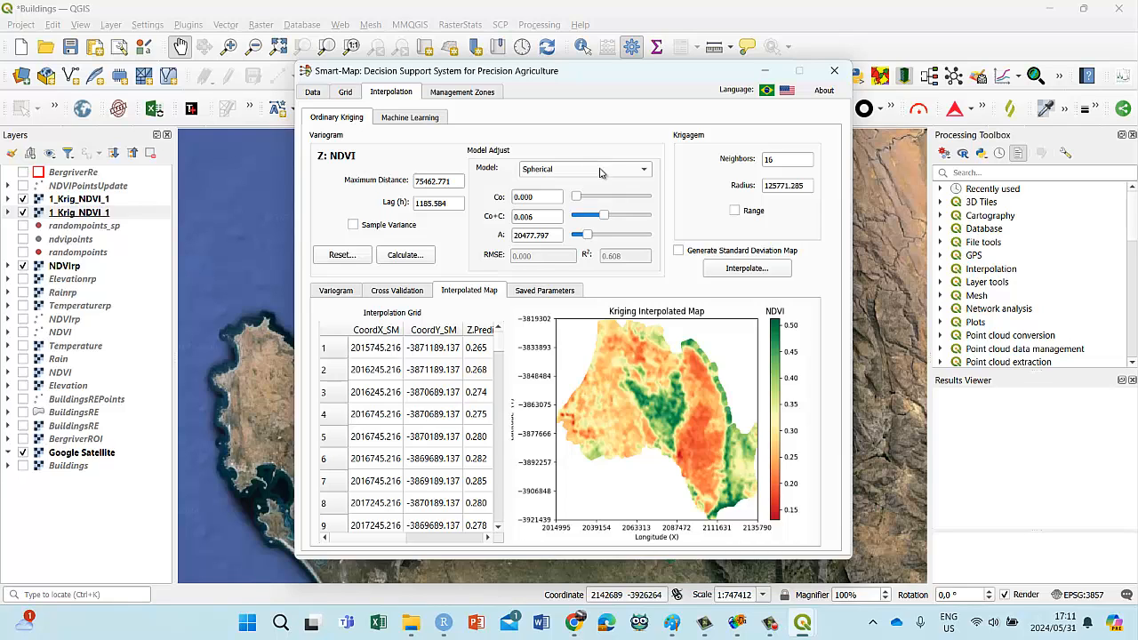
{"action": "left_click", "coordinate": [644, 170]}
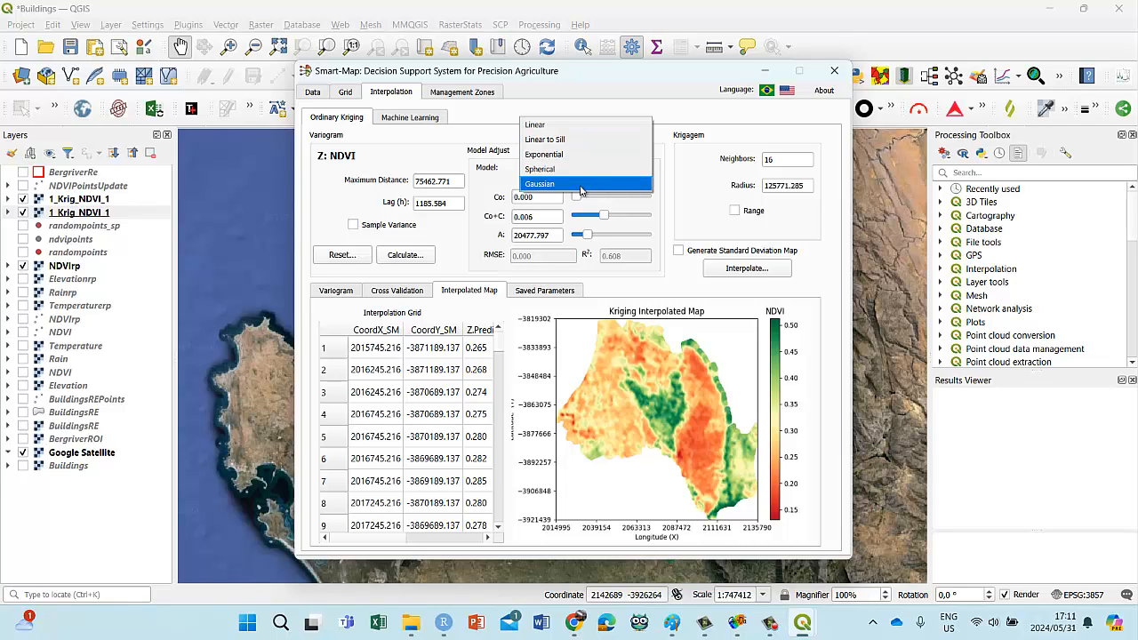
{"action": "key", "text": "Escape"}
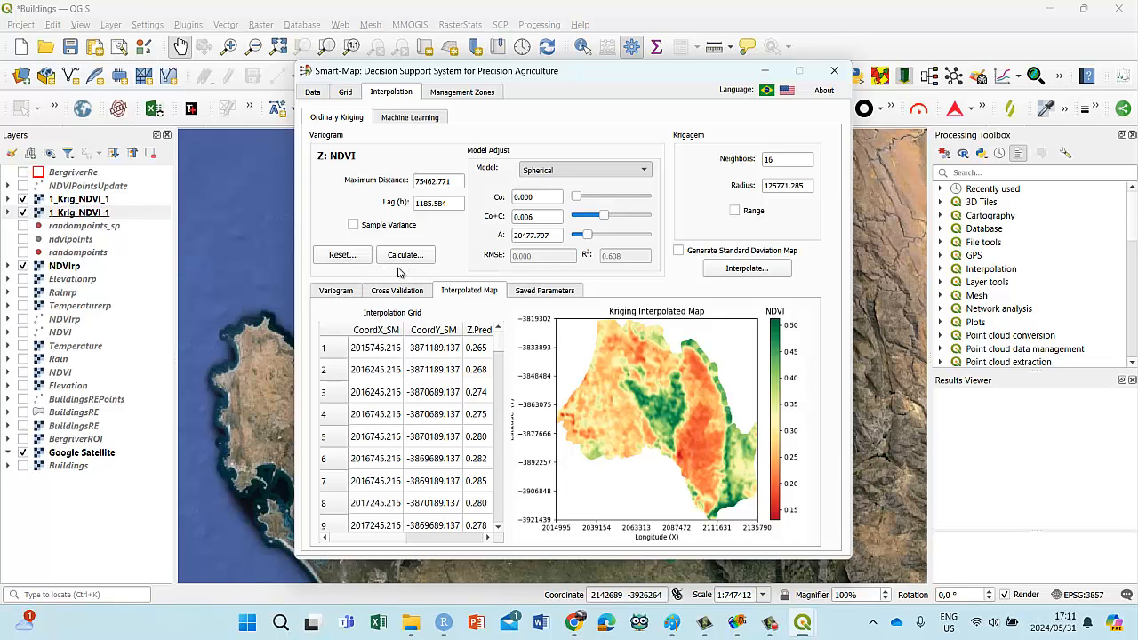
{"action": "left_click", "coordinate": [349, 293]}
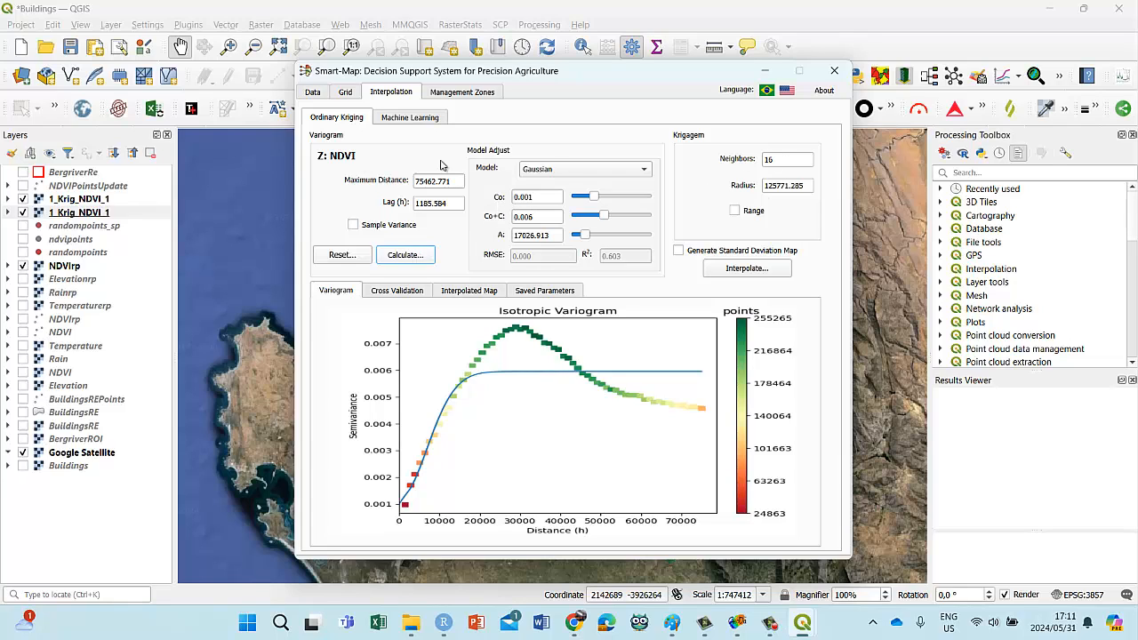
Step: Create a smartmap4 folder inside NDVI Regressions EE and set it as the Smart-Map output directory
{"action": "left_click", "coordinate": [315, 95]}
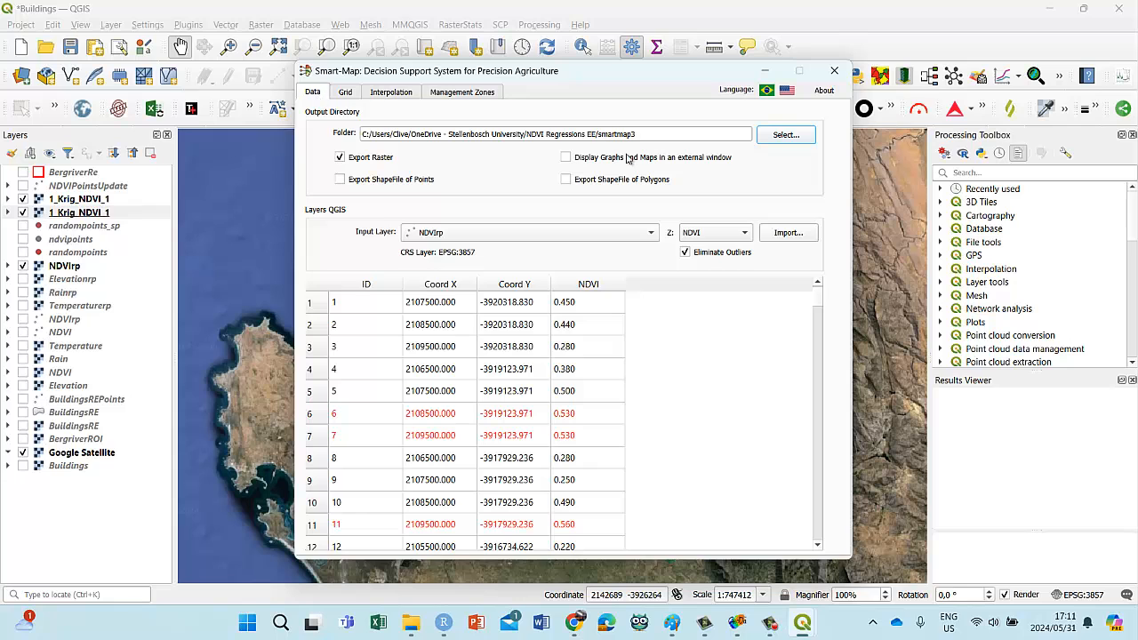
{"action": "left_click", "coordinate": [784, 134]}
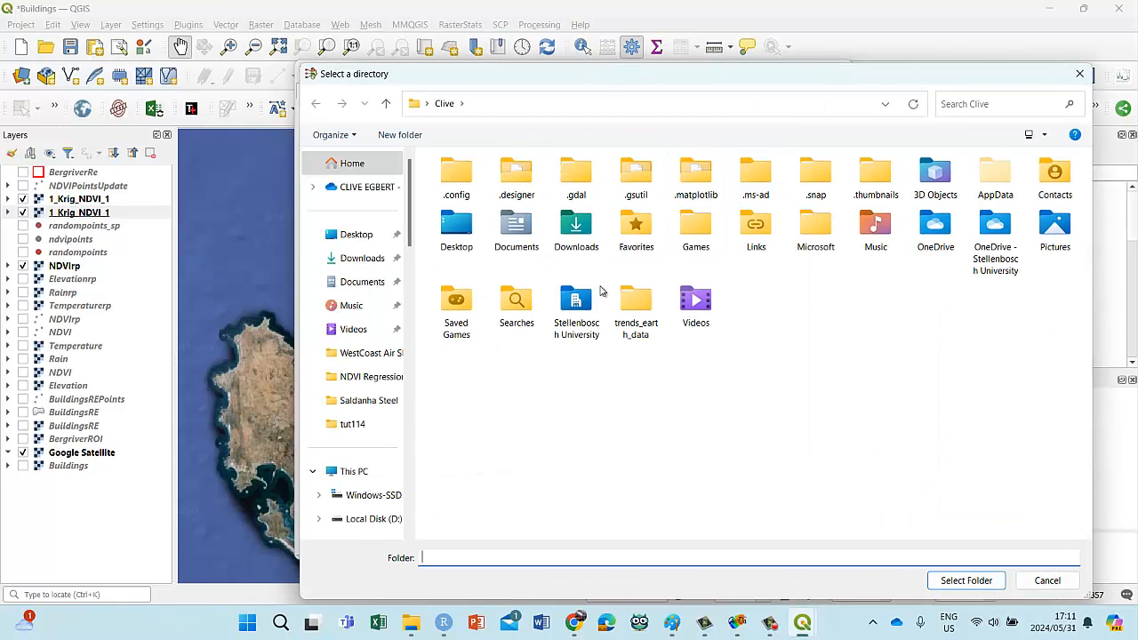
{"action": "left_click", "coordinate": [360, 376]}
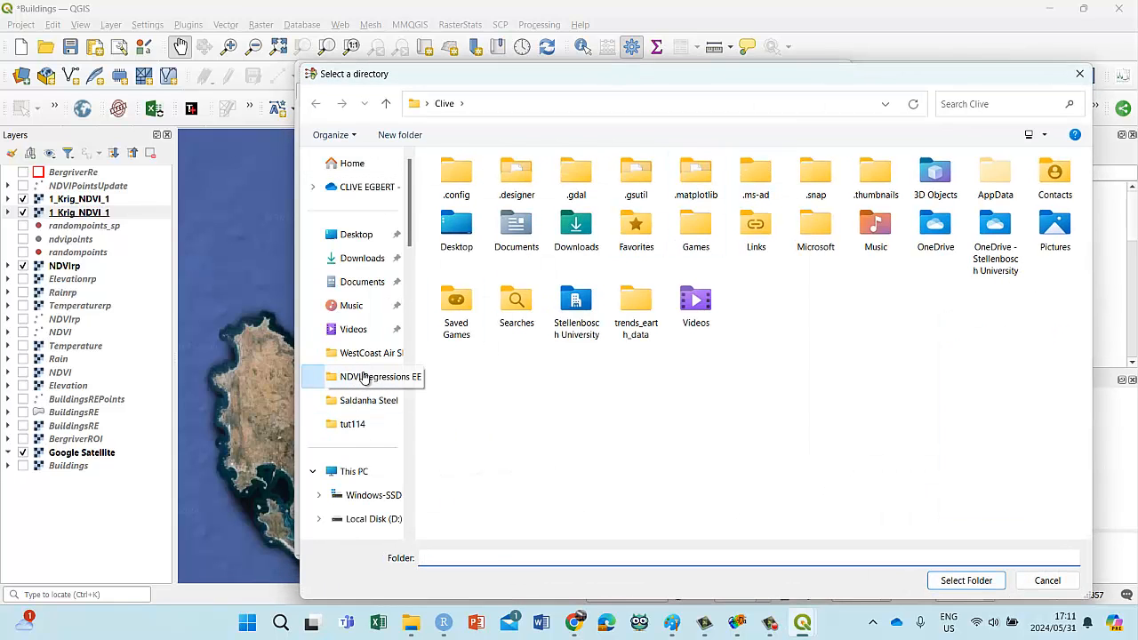
{"action": "right_click", "coordinate": [504, 352]}
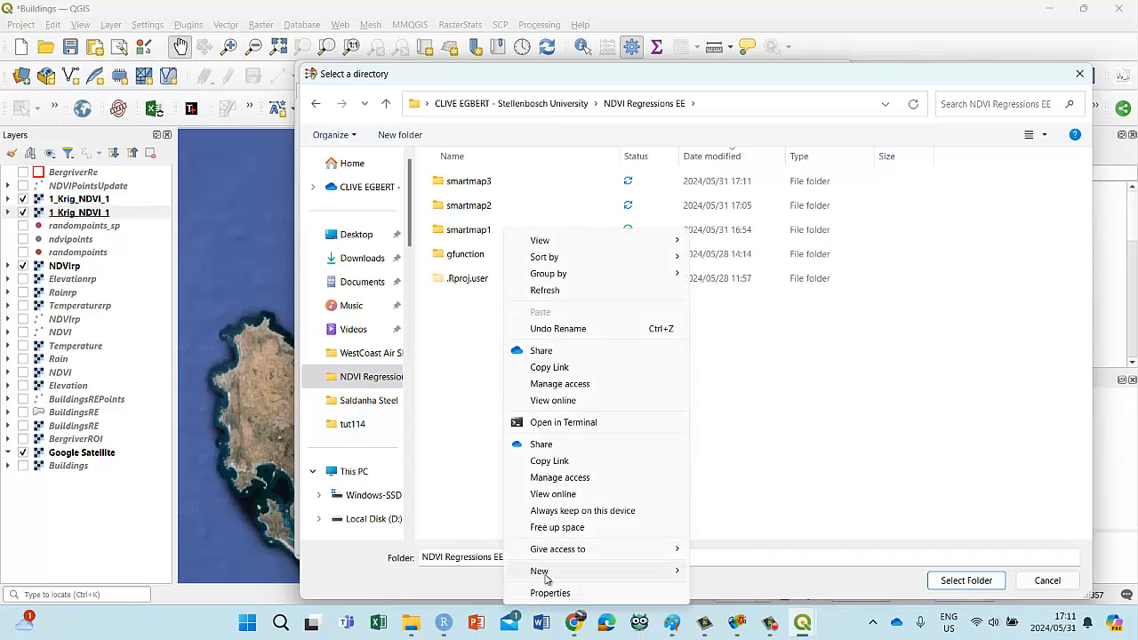
{"action": "mouse_move", "coordinate": [547, 576]}
{"action": "left_click", "coordinate": [725, 398]}
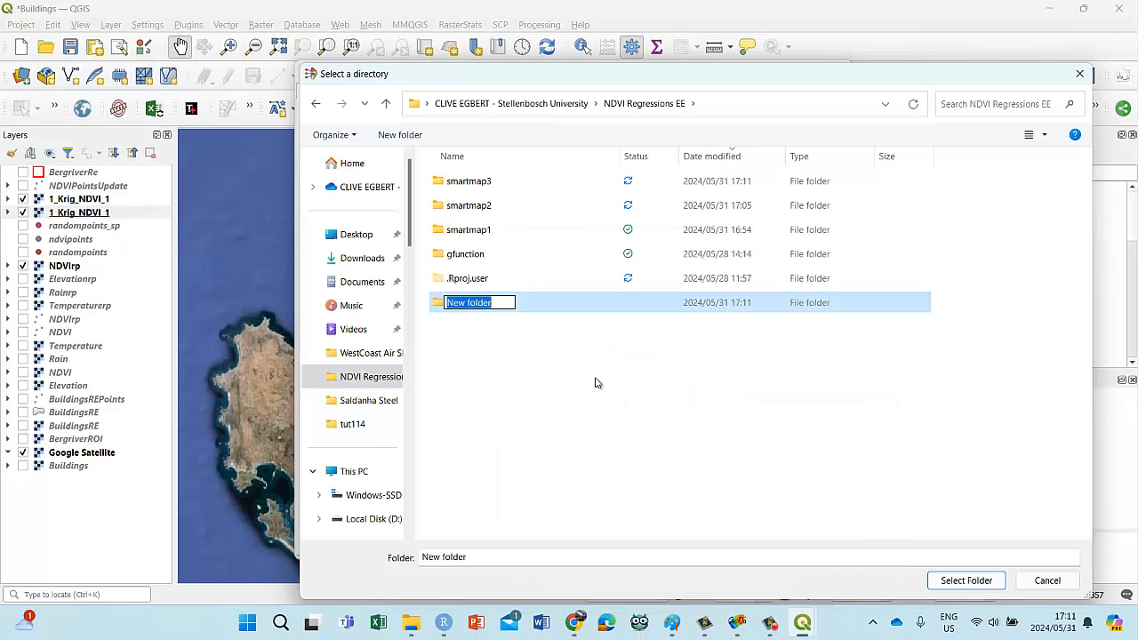
{"action": "type", "text": "smar"}
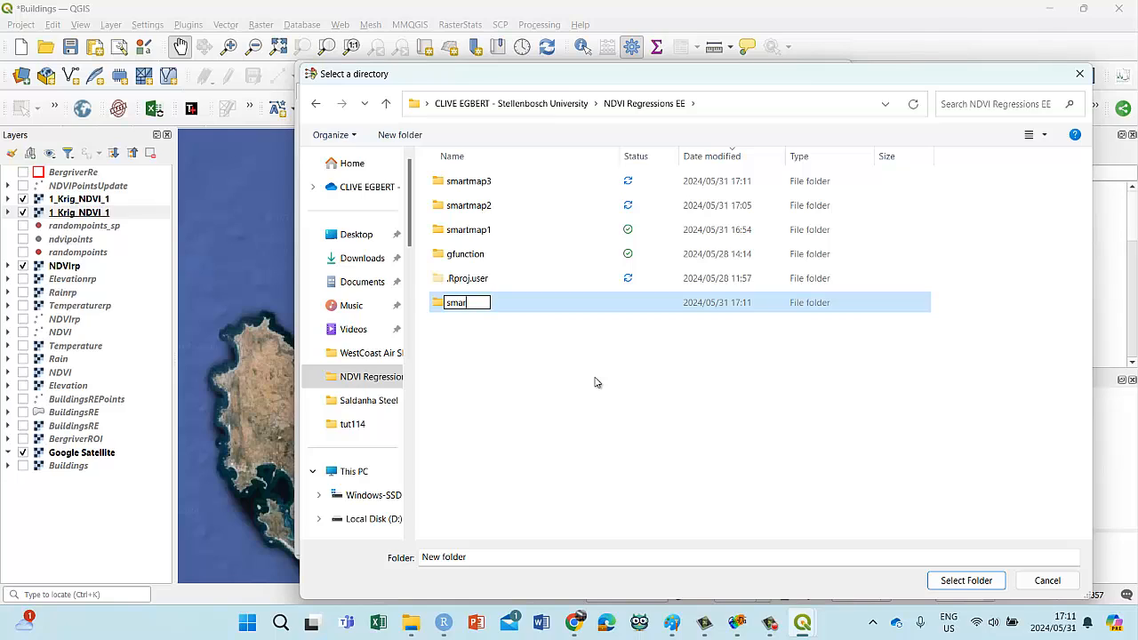
{"action": "type", "text": "tmap4"}
{"action": "left_click", "coordinate": [457, 317]}
{"action": "left_click", "coordinate": [452, 183]}
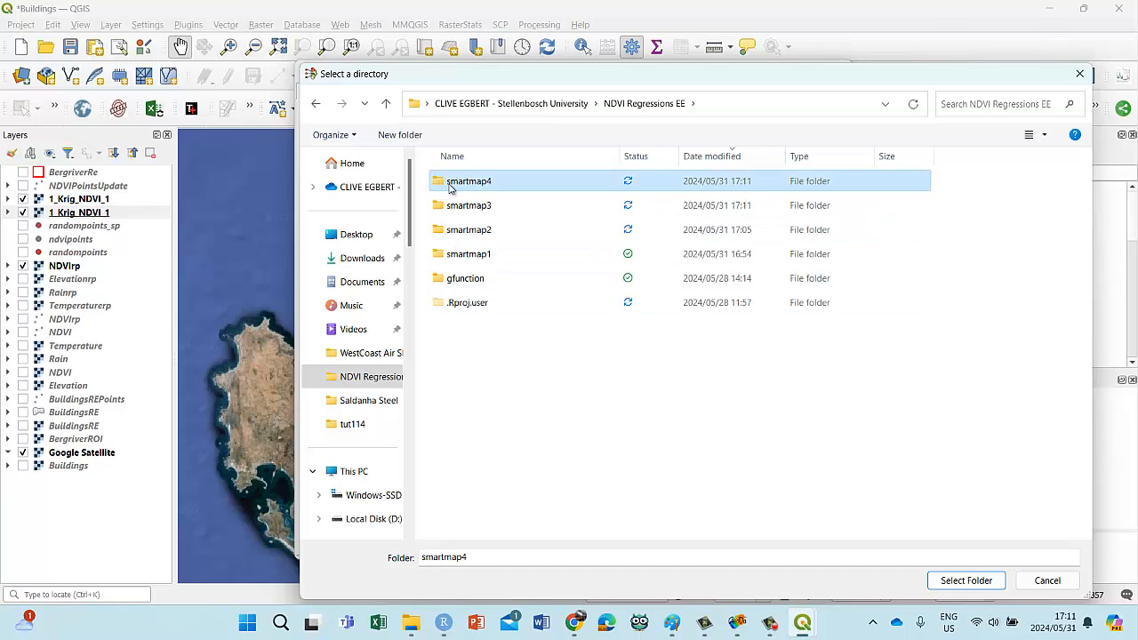
{"action": "left_click", "coordinate": [965, 581]}
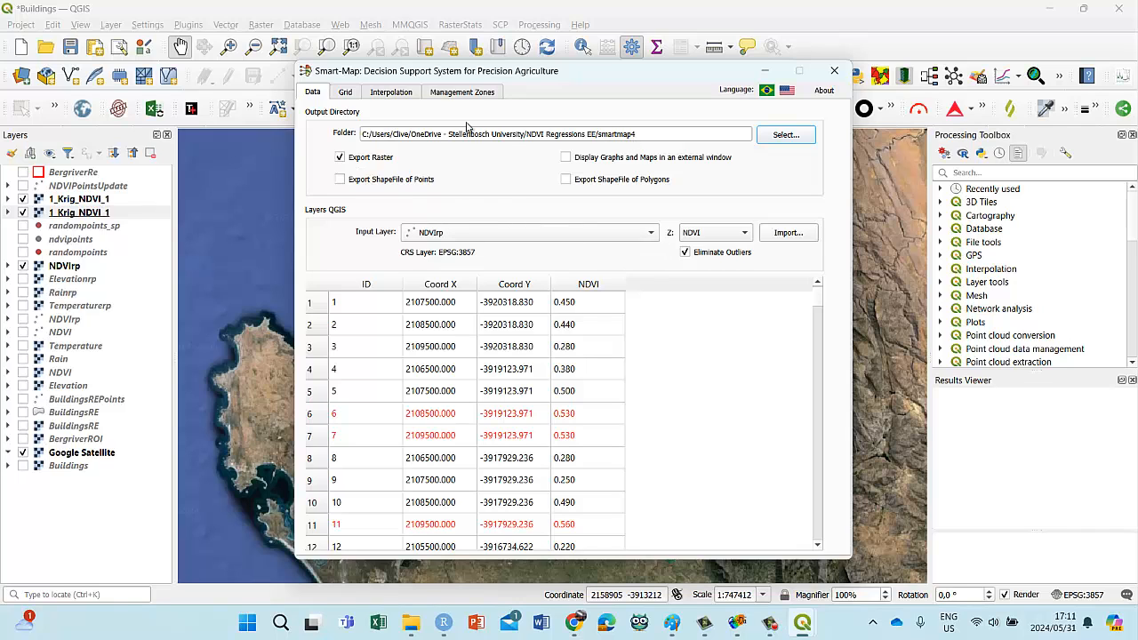
Step: Interpolate NDVI by ordinary kriging with the calculated Gaussian variogram, without generating a standard deviation map
{"action": "left_click", "coordinate": [354, 93]}
{"action": "left_click", "coordinate": [394, 94]}
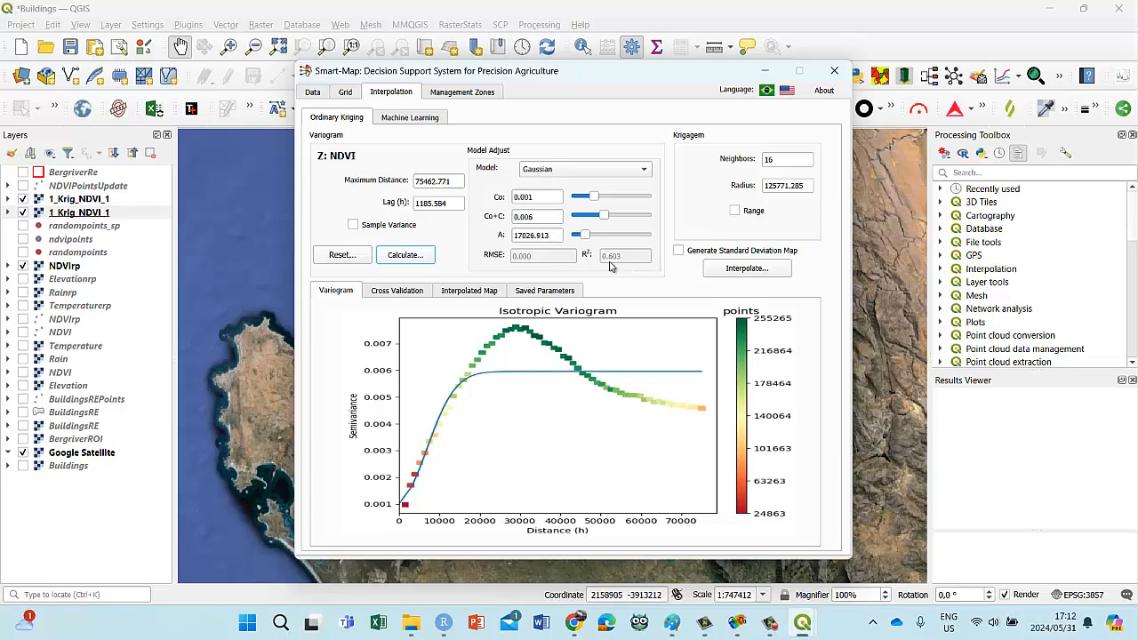
{"action": "left_click", "coordinate": [679, 252]}
{"action": "left_click", "coordinate": [679, 253]}
{"action": "left_click", "coordinate": [742, 273]}
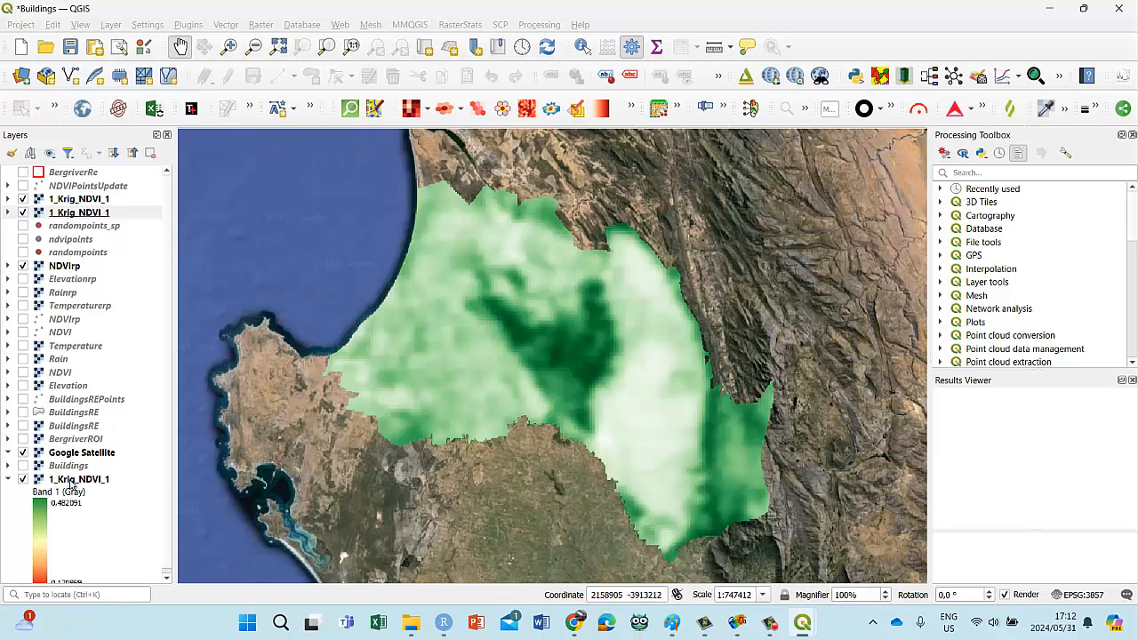
Step: Place the new 1_Krig_NDVI_1 raster below the two earlier kriged rasters and reclassify its symbology with the green colour ramp
{"action": "left_click_drag", "start_coordinate": [76, 480], "coordinate": [104, 227]}
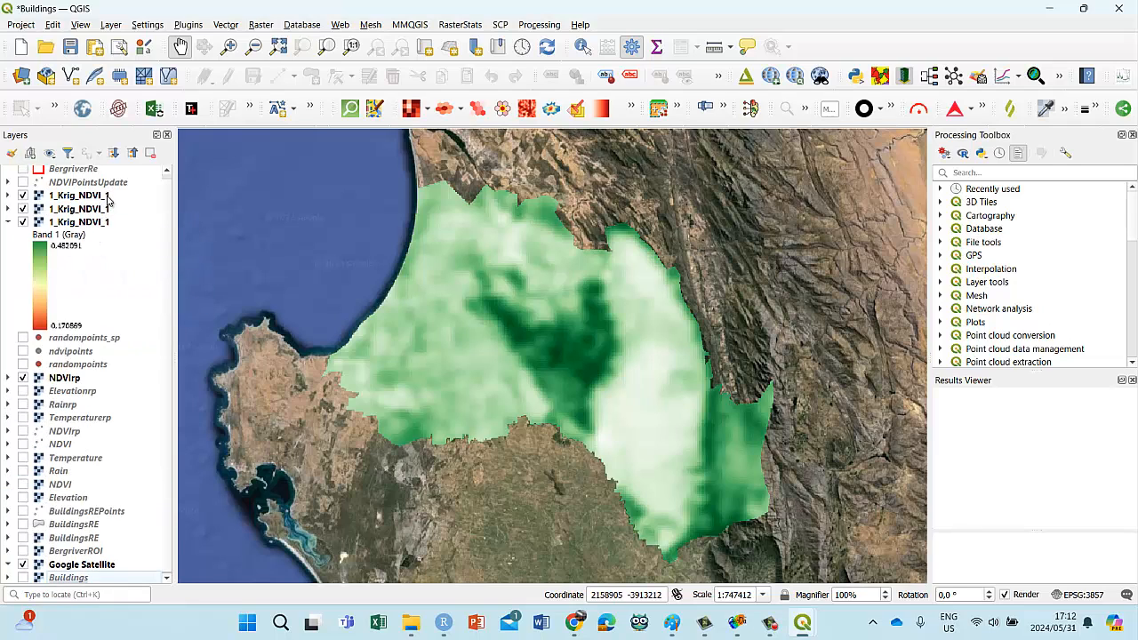
{"action": "right_click", "coordinate": [69, 224]}
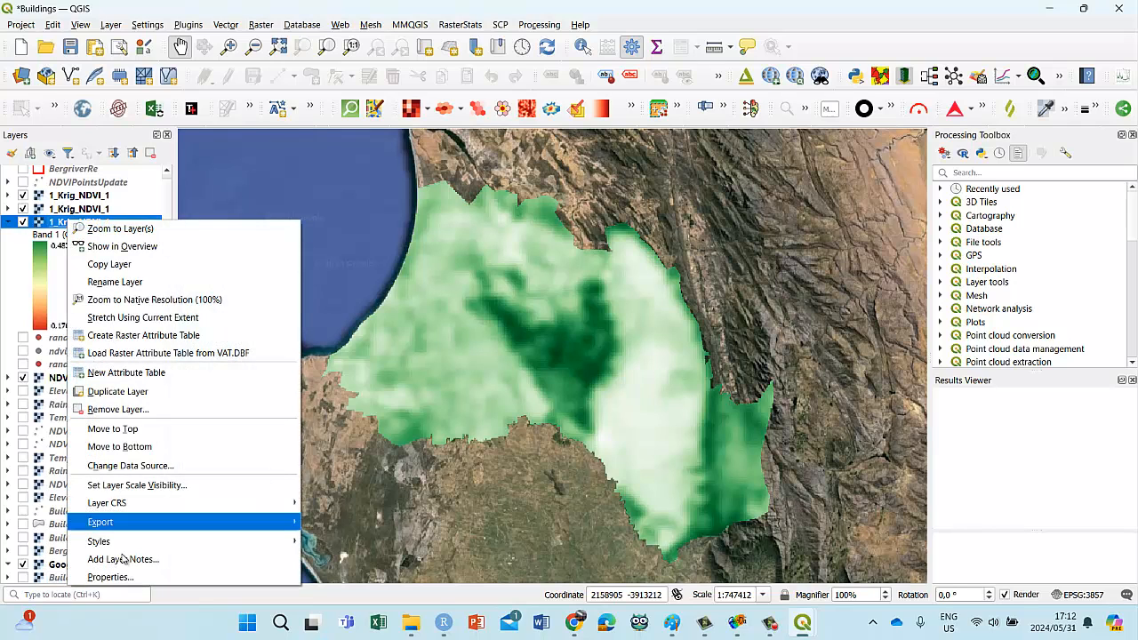
{"action": "left_click", "coordinate": [129, 582]}
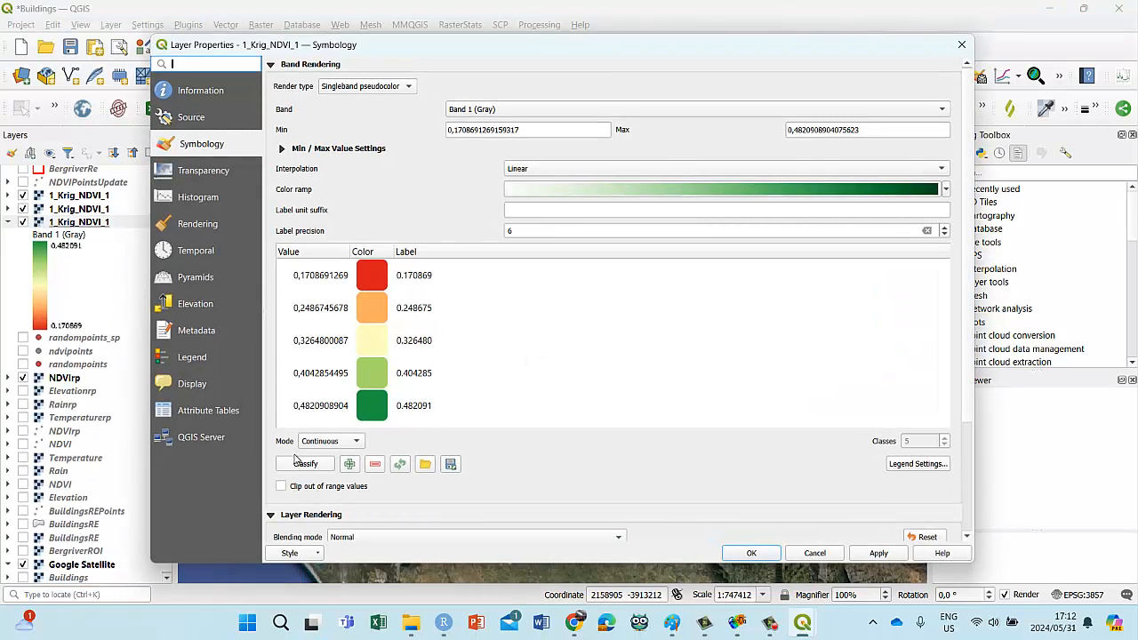
{"action": "left_click", "coordinate": [301, 465]}
{"action": "left_click", "coordinate": [878, 553]}
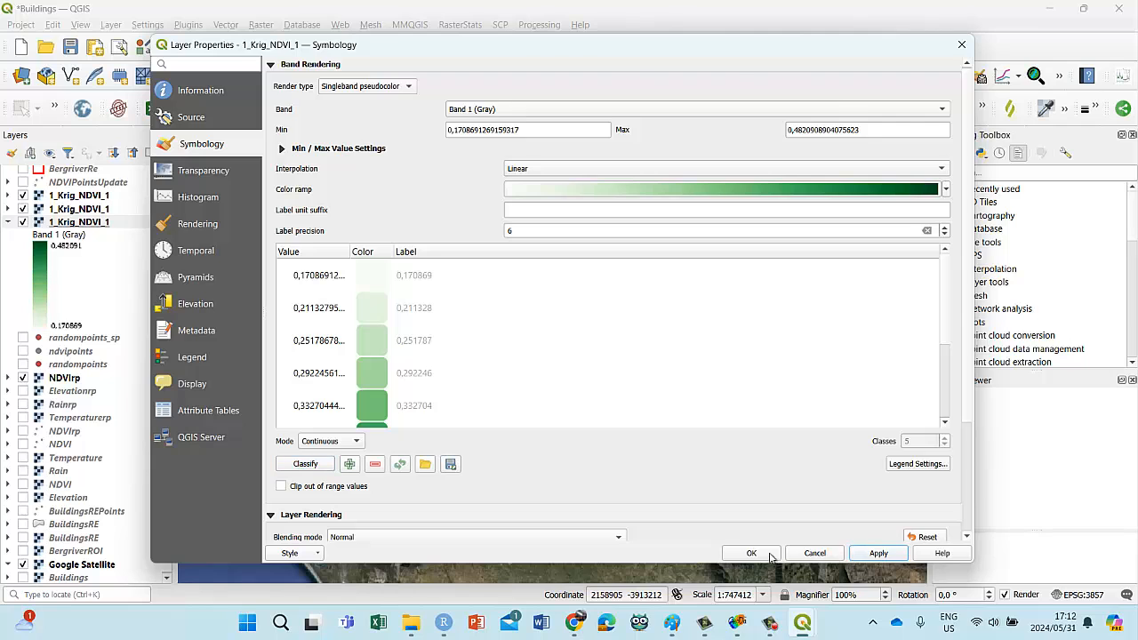
{"action": "left_click", "coordinate": [752, 553]}
Step: Compare the three 1_Krig_NDVI_1 rasters by toggling the upper two, then collapse the legends and leave all three shown
{"action": "left_click", "coordinate": [23, 211]}
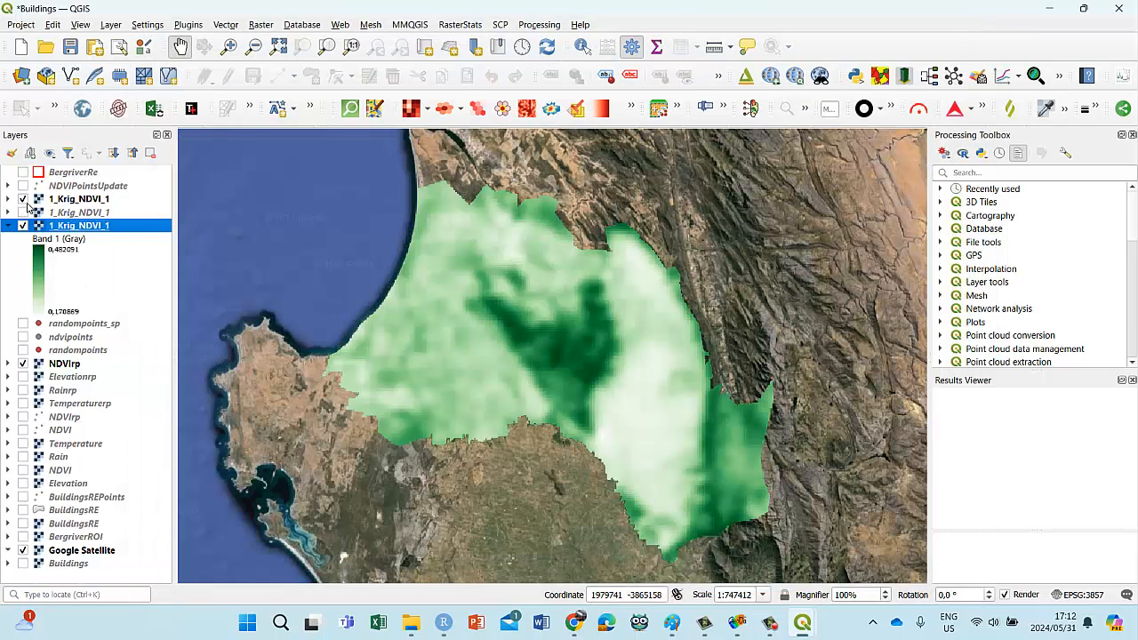
{"action": "left_click", "coordinate": [11, 199]}
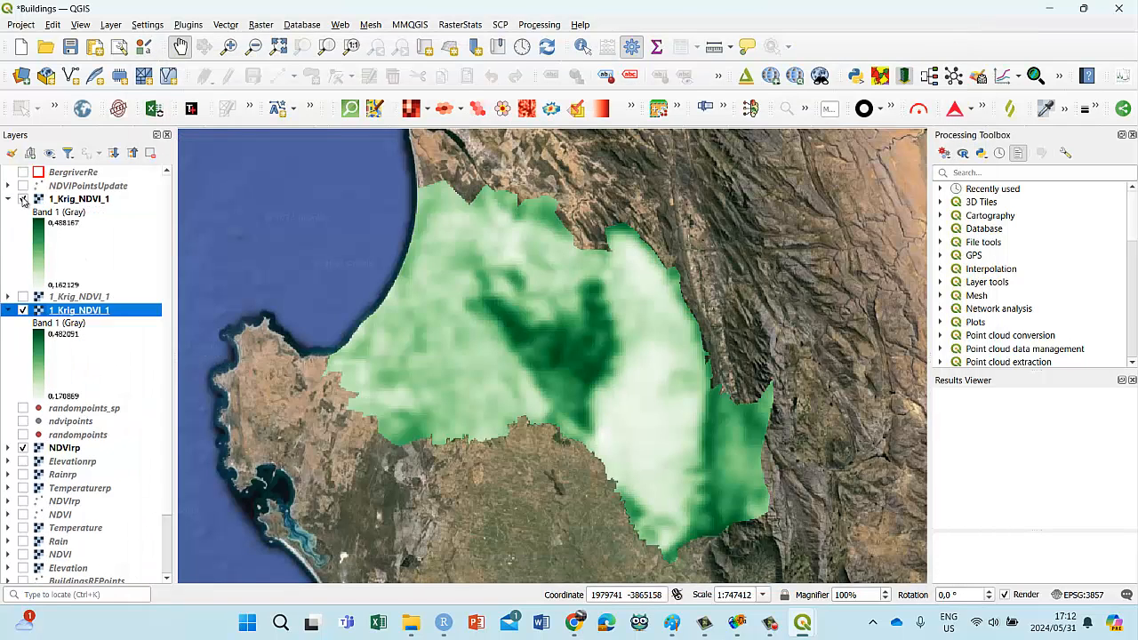
{"action": "left_click", "coordinate": [23, 199]}
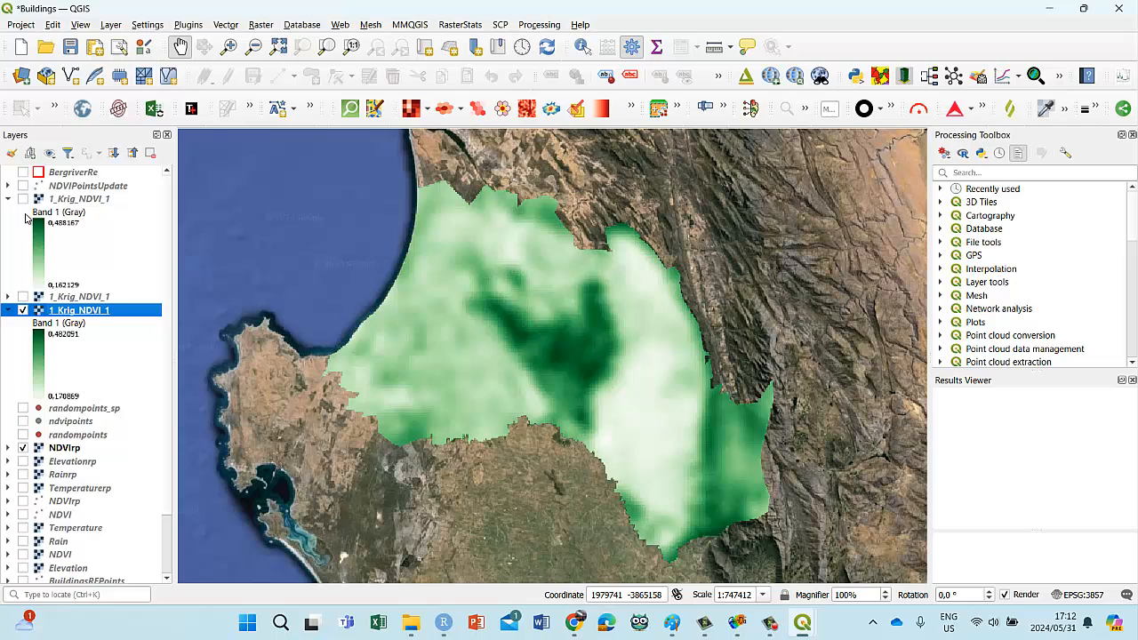
{"action": "left_click", "coordinate": [23, 297]}
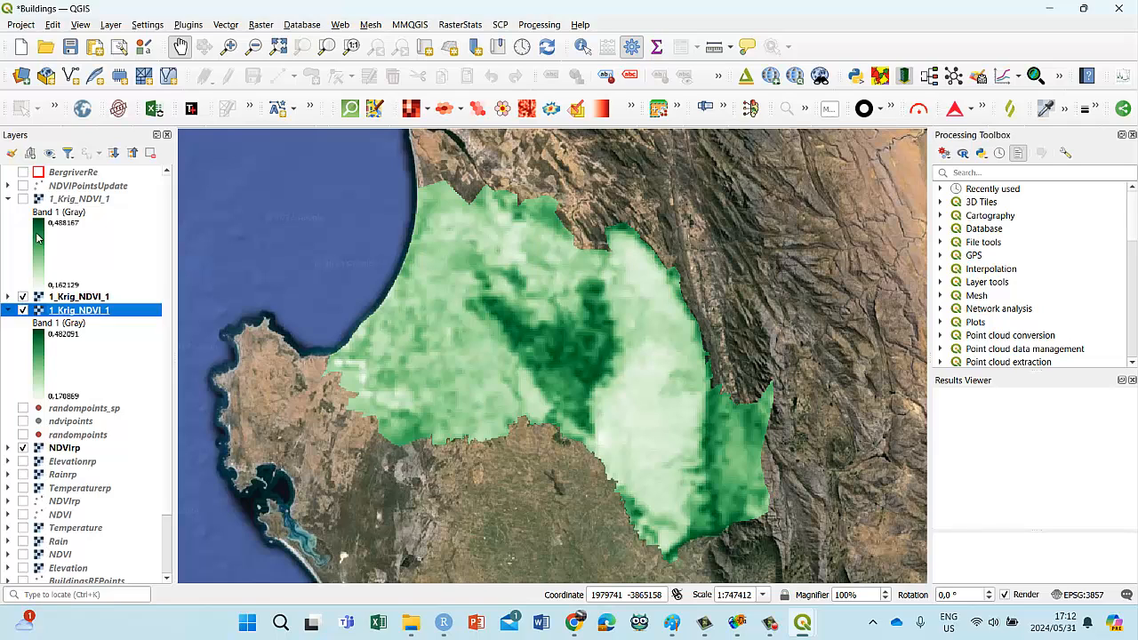
{"action": "left_click", "coordinate": [24, 199]}
{"action": "left_click", "coordinate": [23, 199]}
{"action": "left_click", "coordinate": [8, 199]}
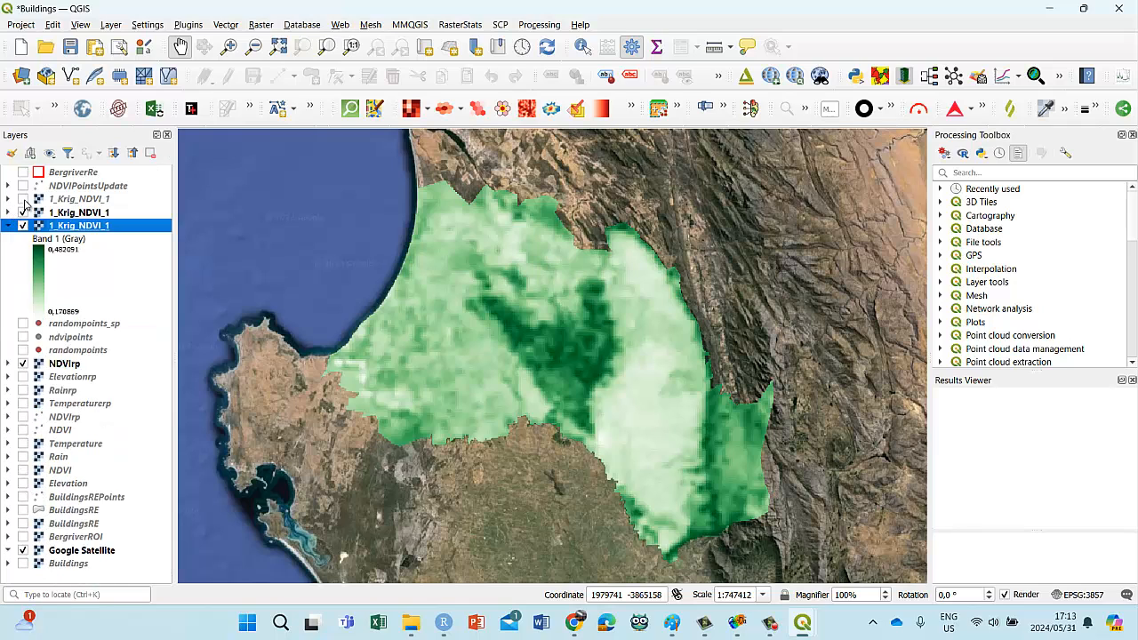
{"action": "left_click", "coordinate": [23, 199]}
{"action": "left_click", "coordinate": [8, 225]}
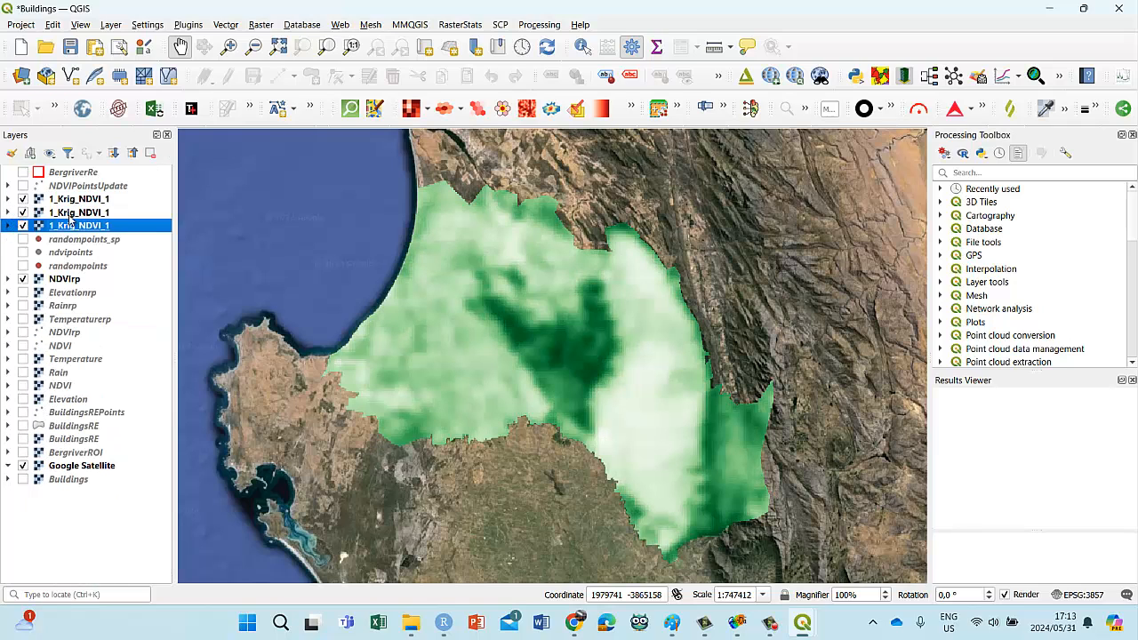
Step: Save the Buildings project and close the Results Viewer
{"action": "left_click", "coordinate": [69, 47]}
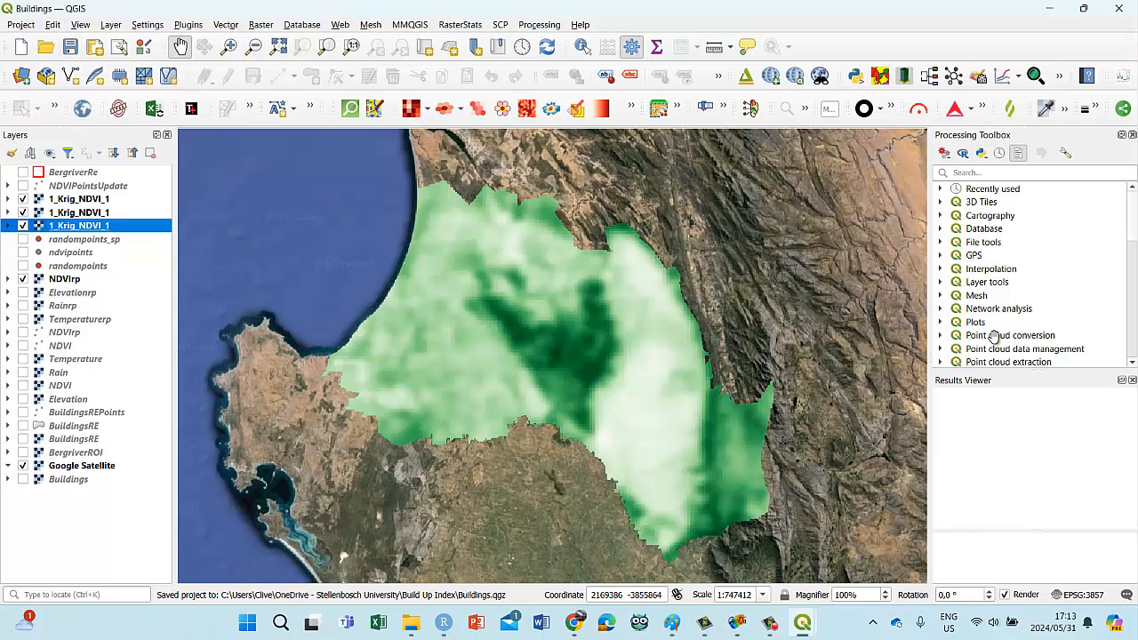
{"action": "left_click", "coordinate": [1131, 380]}
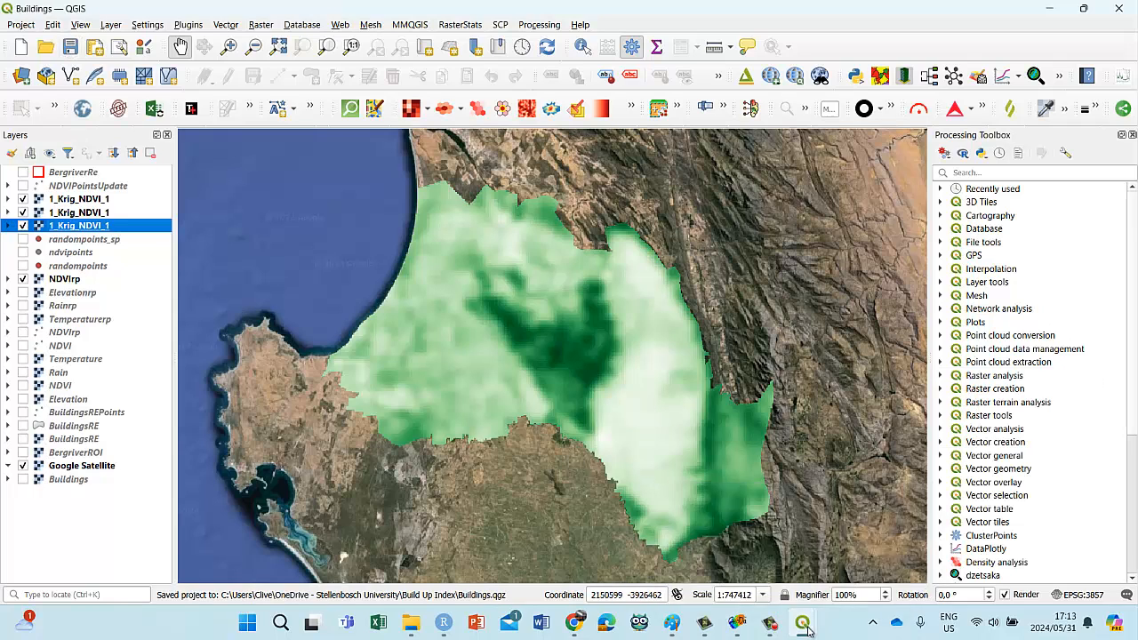
Step: Return to Smart-Map and review the saved parameters, the kriging interpolated map and the full interpolation grid of predicted values
{"action": "mouse_move", "coordinate": [802, 622]}
{"action": "left_click", "coordinate": [874, 547]}
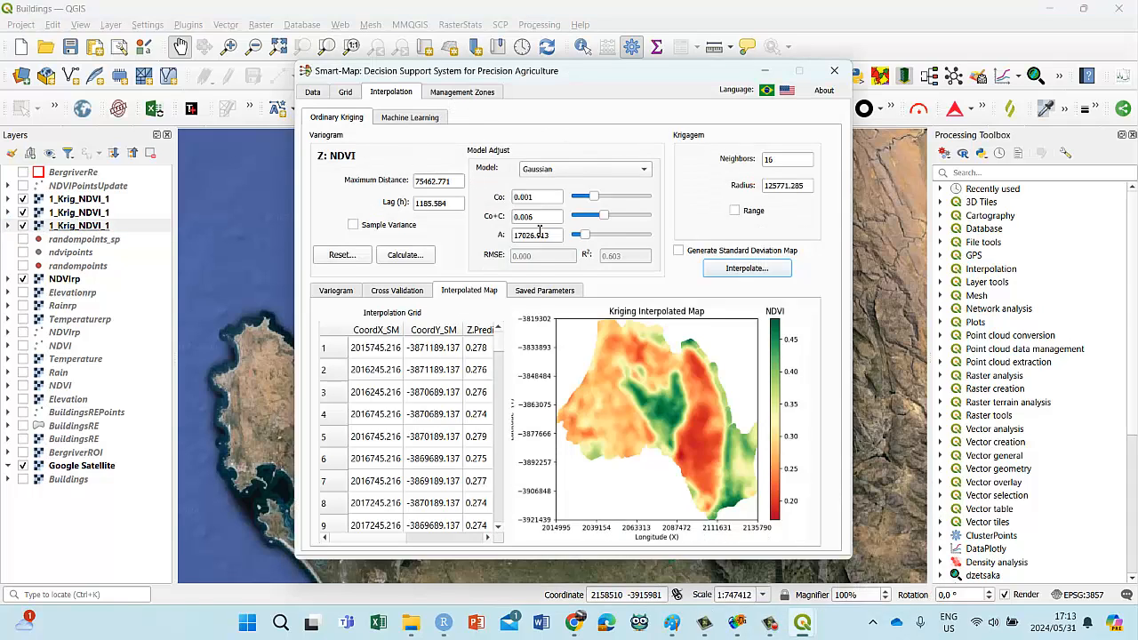
{"action": "left_click_drag", "start_coordinate": [468, 76], "coordinate": [488, 122]}
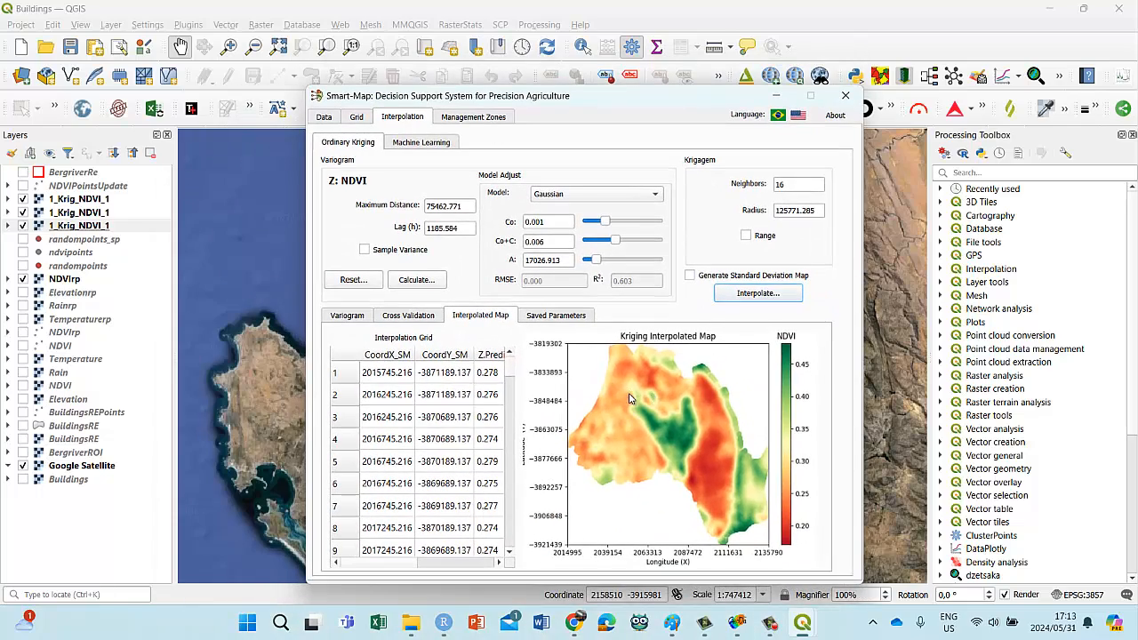
{"action": "left_click", "coordinate": [546, 316]}
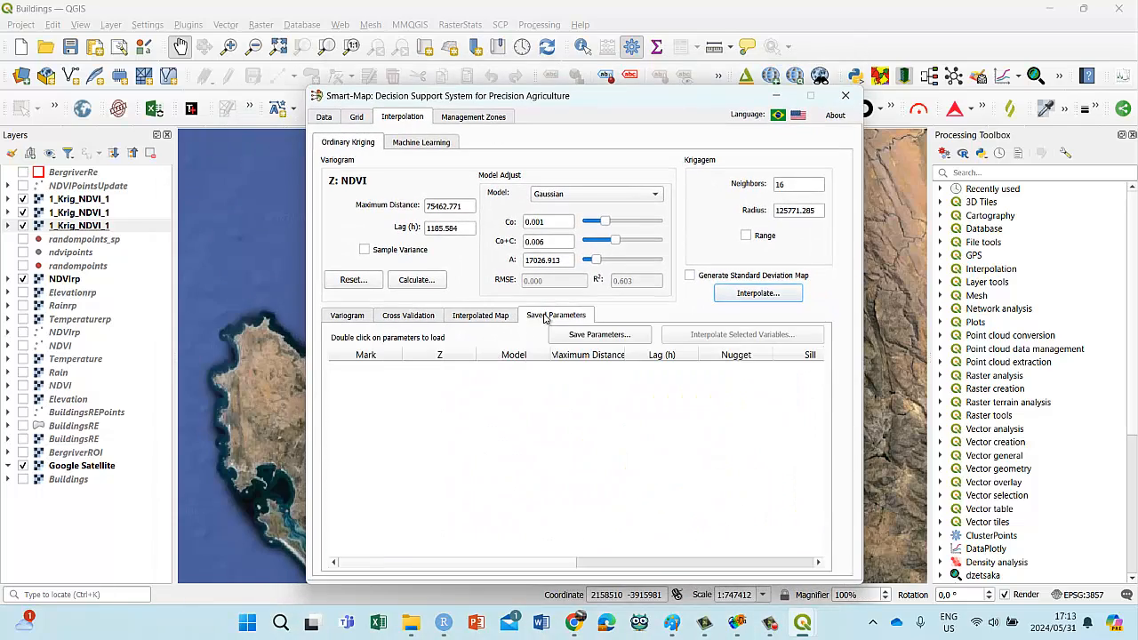
{"action": "left_click", "coordinate": [499, 320]}
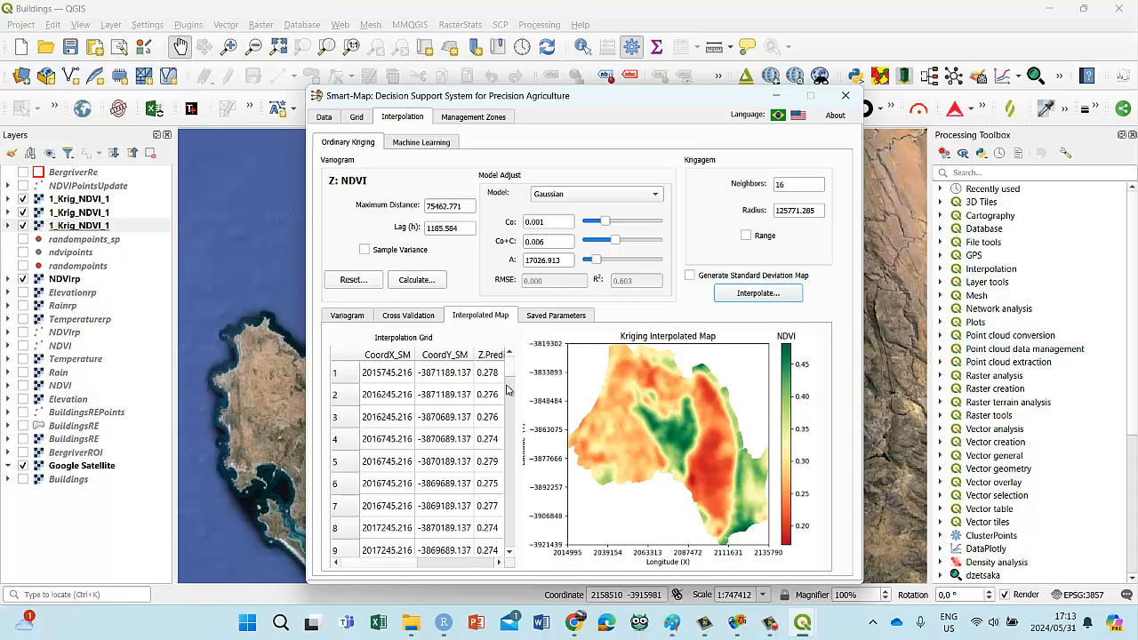
{"action": "left_click_drag", "start_coordinate": [511, 377], "coordinate": [504, 552]}
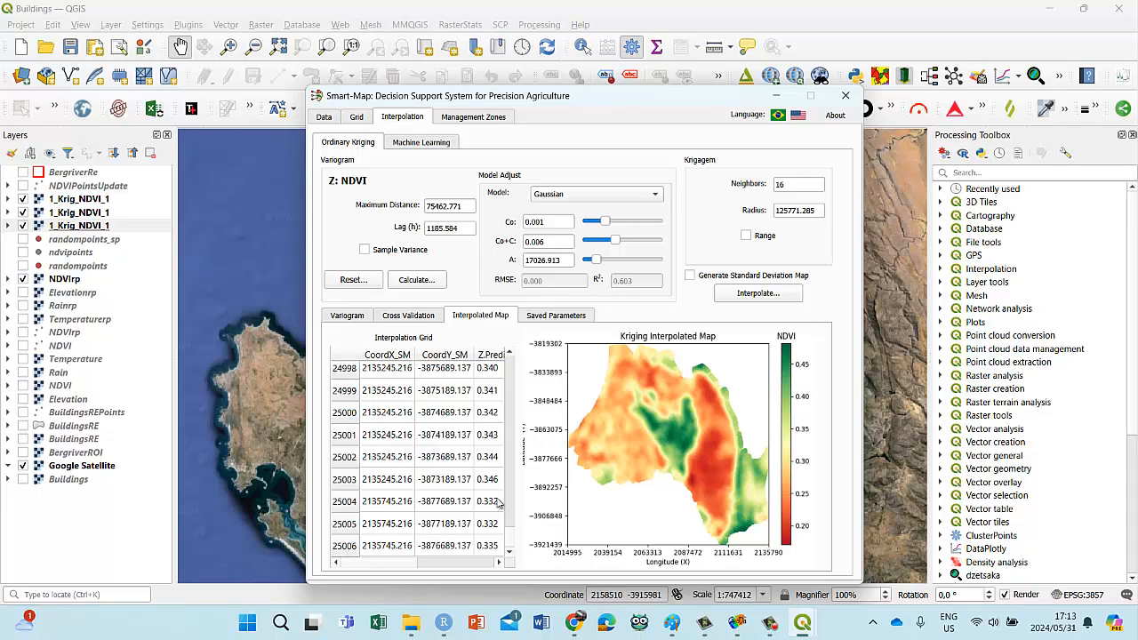
{"action": "left_click_drag", "start_coordinate": [511, 536], "coordinate": [509, 365]}
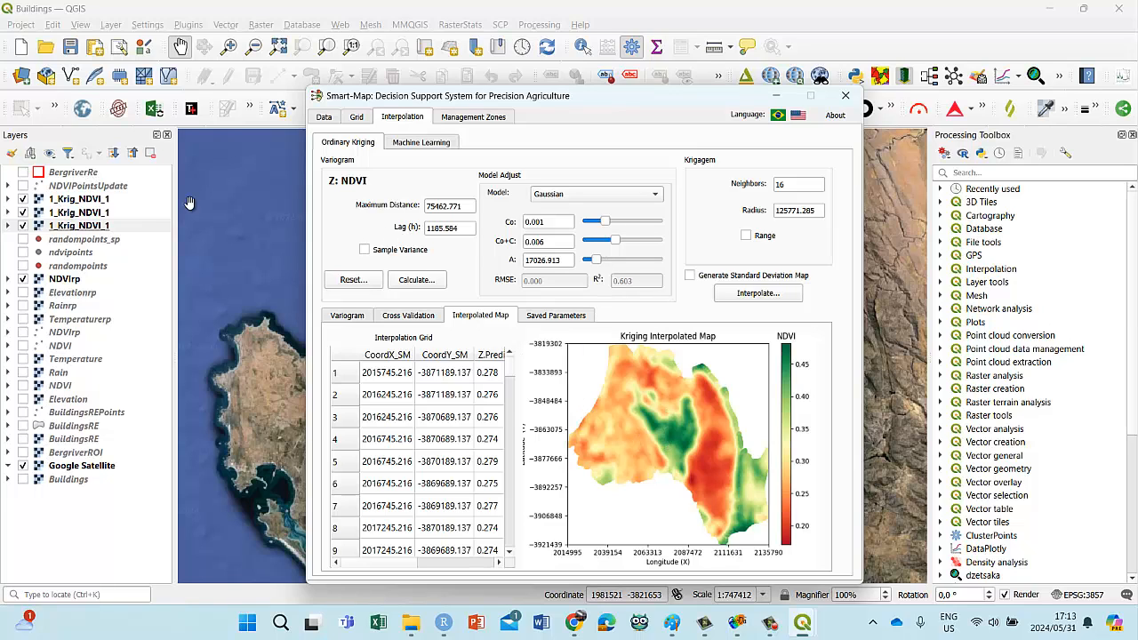
Step: Check the Smart-Map input data settings and run cross-validation for the Gaussian ordinary kriging of NDVI
{"action": "left_click", "coordinate": [324, 118]}
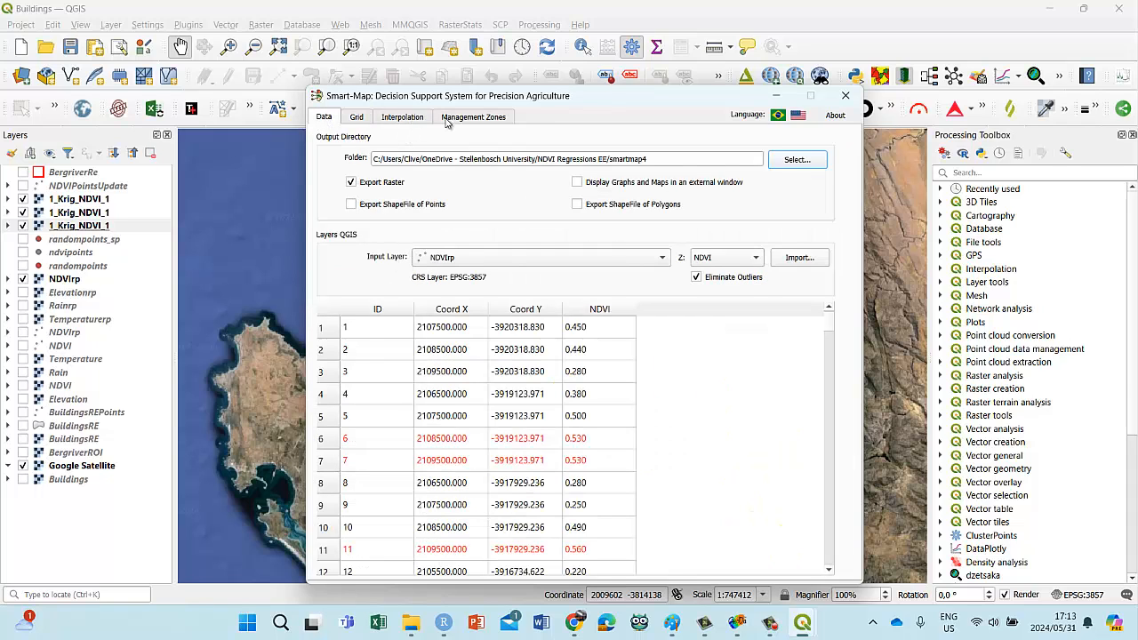
{"action": "left_click", "coordinate": [419, 121]}
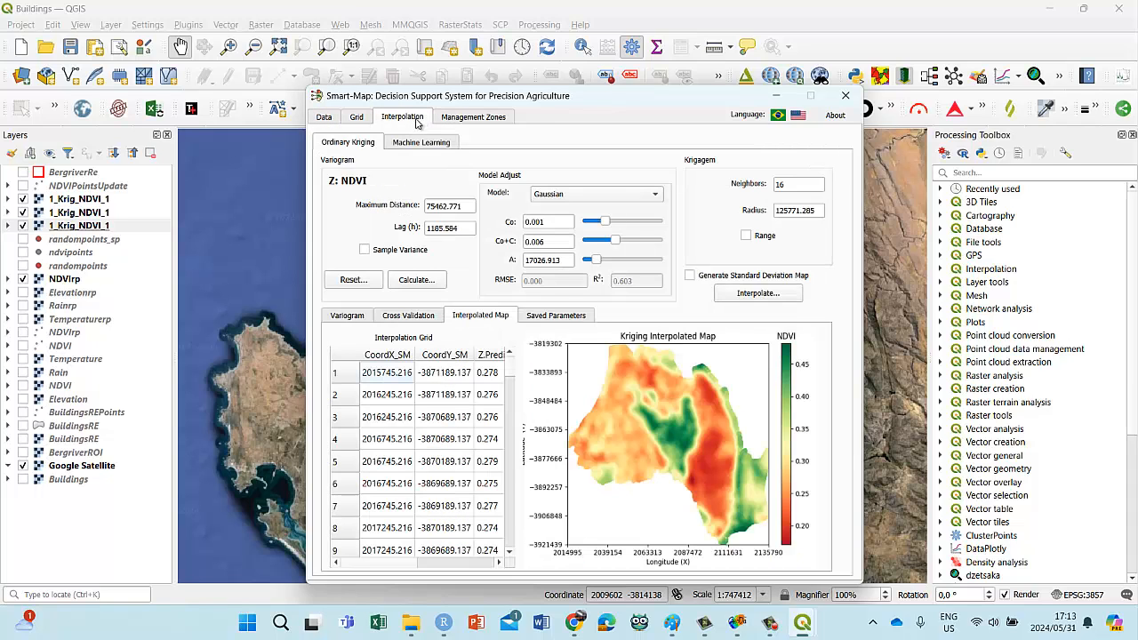
{"action": "left_click", "coordinate": [399, 317]}
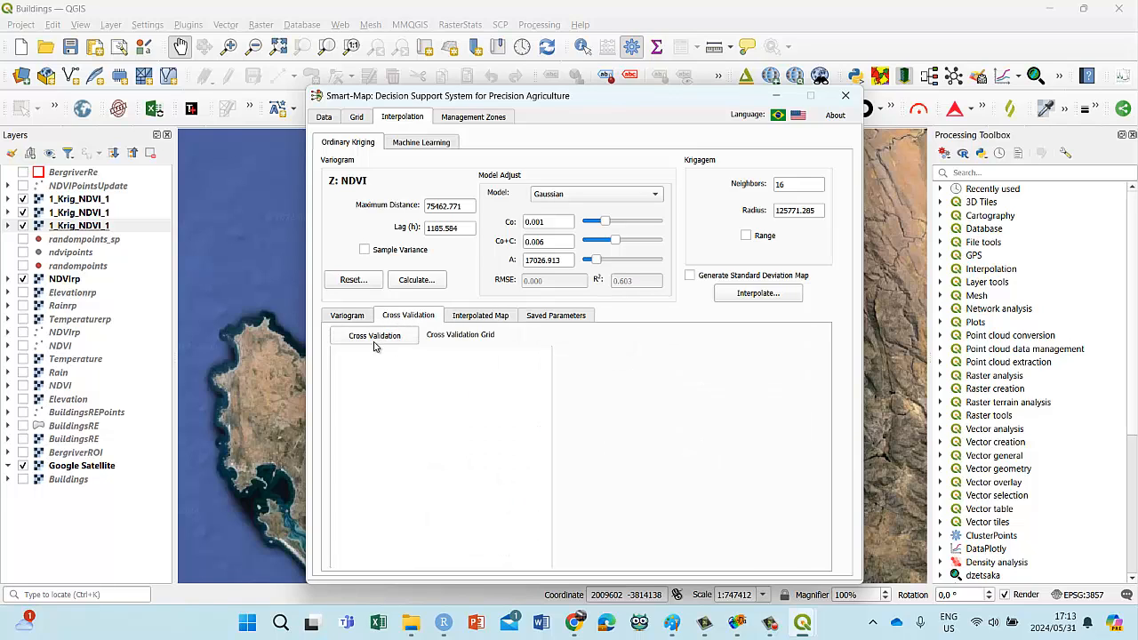
{"action": "left_click", "coordinate": [374, 342]}
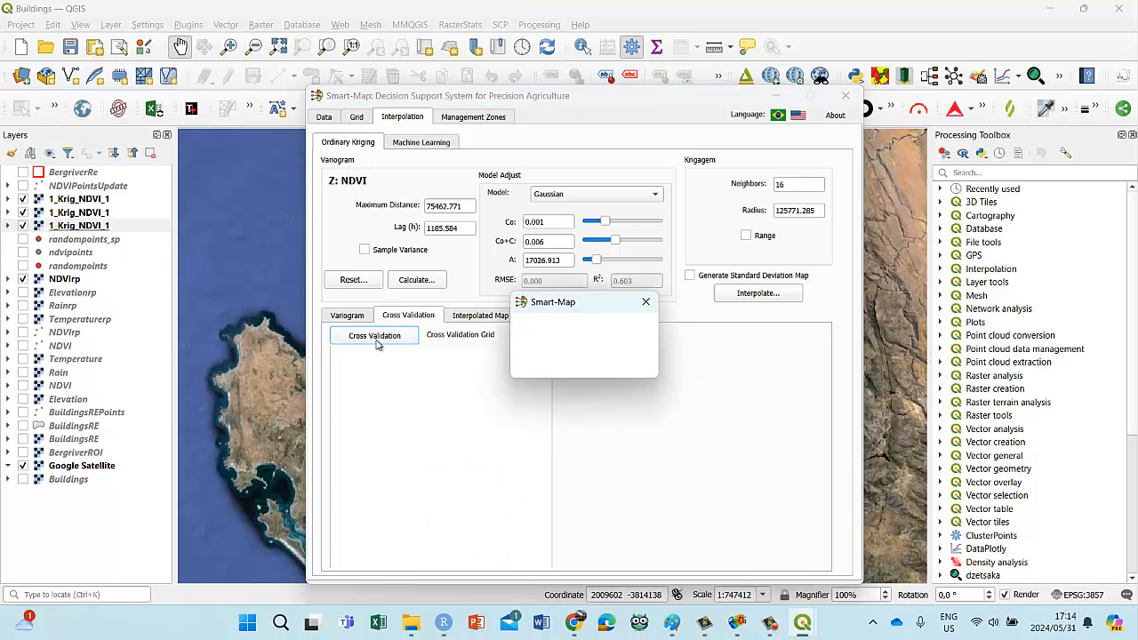
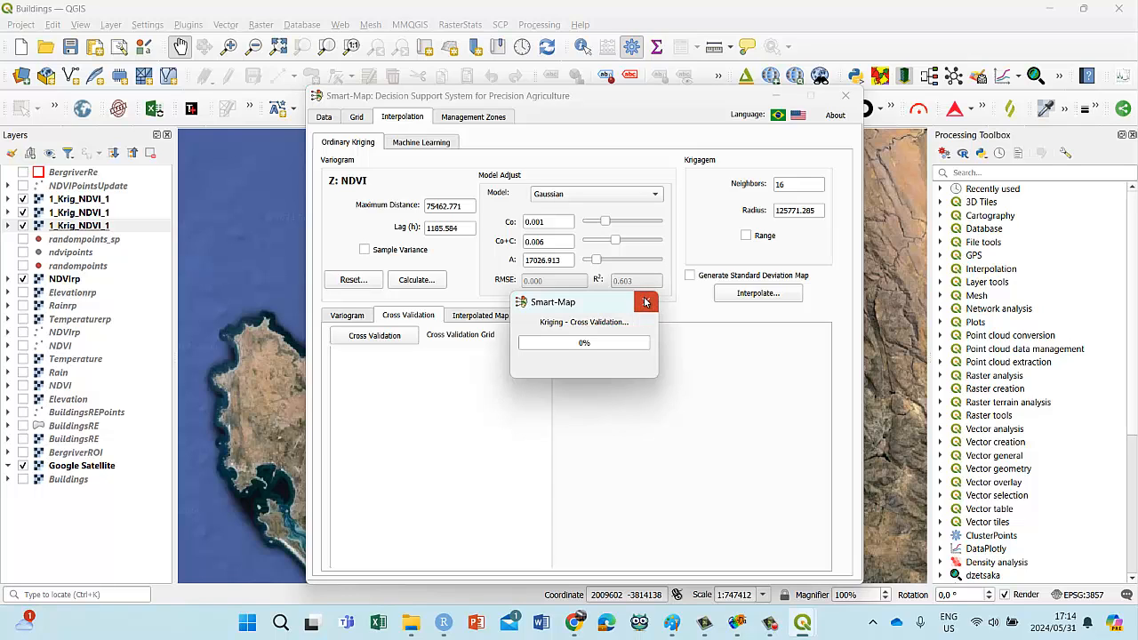
Step: Cancel the running kriging cross-validation and return to the NDVI variogram to check the available models
{"action": "left_click", "coordinate": [646, 302]}
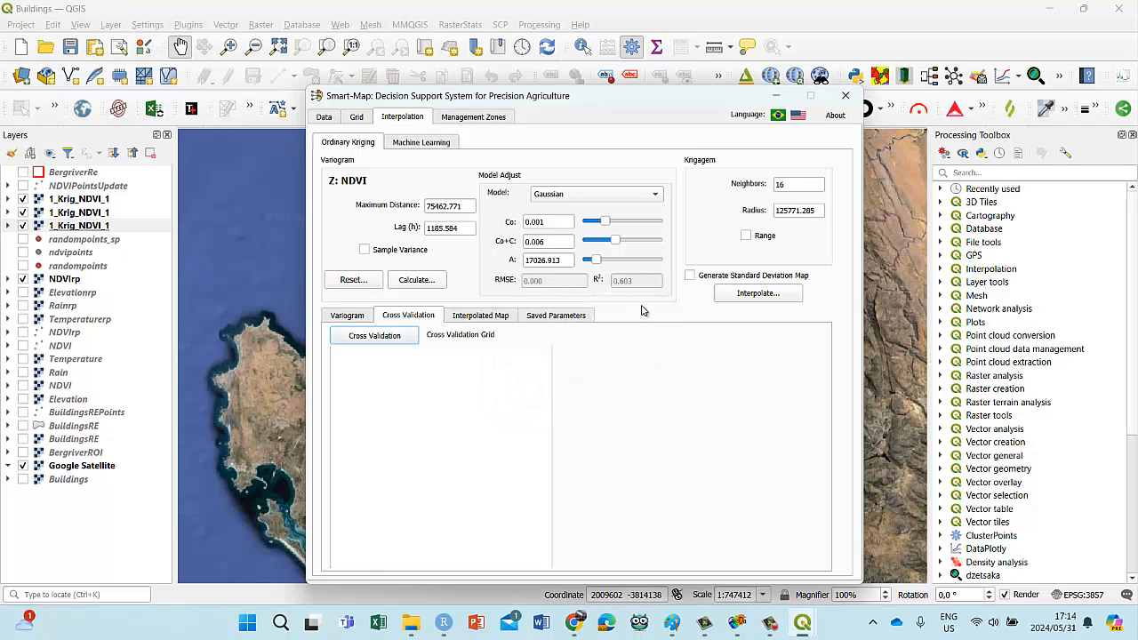
{"action": "left_click", "coordinate": [347, 316]}
{"action": "left_click", "coordinate": [564, 196]}
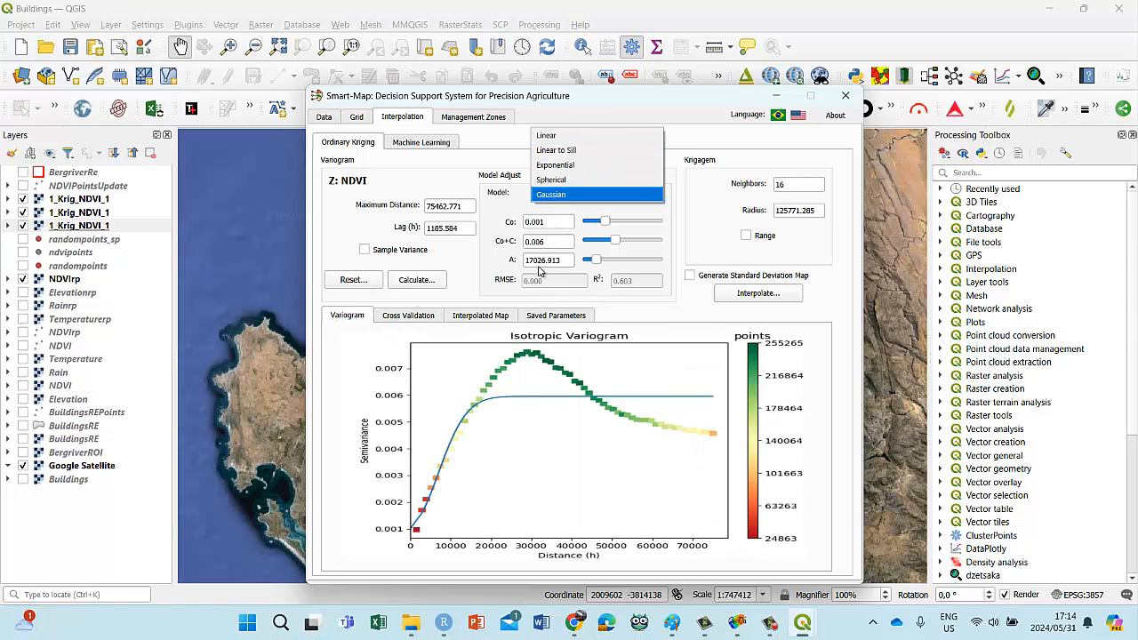
{"action": "key", "text": "Escape"}
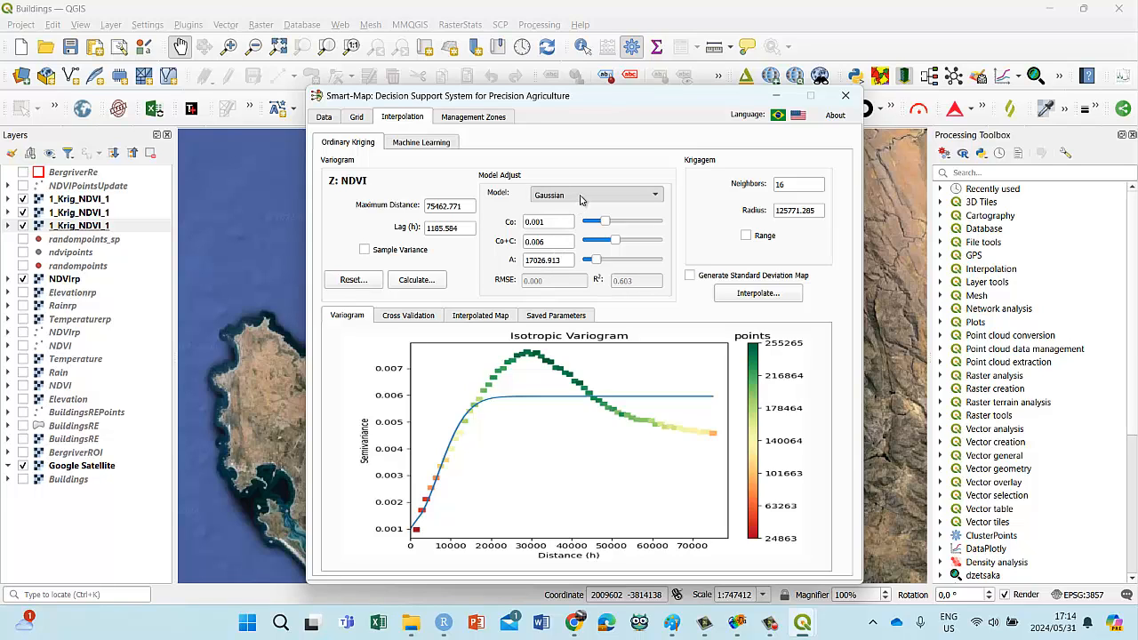
Step: Reselect the Gaussian variogram model in place of Linear and set its Co+C value to 0.010
{"action": "scroll", "coordinate": [581, 199], "scroll_direction": "down", "scroll_amount": 1}
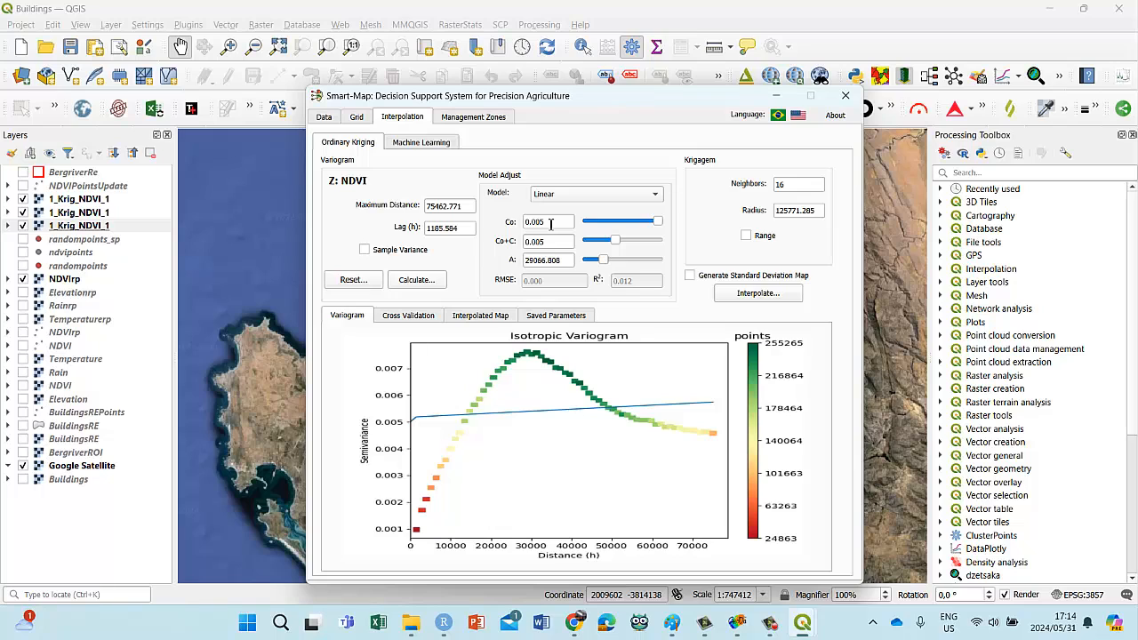
{"action": "left_click", "coordinate": [657, 198]}
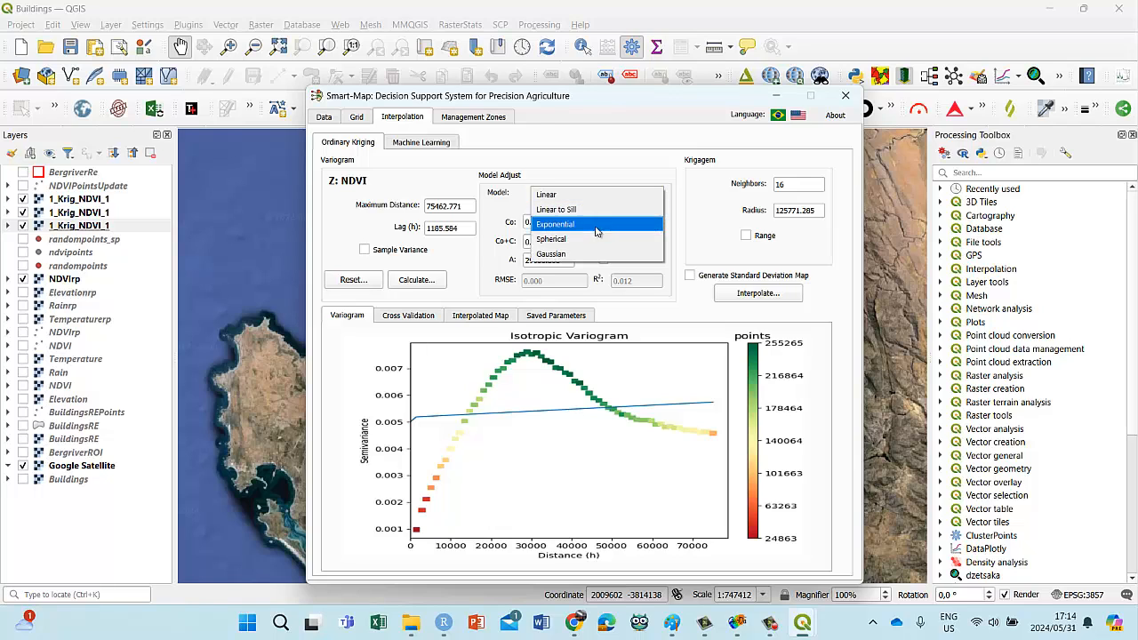
{"action": "left_click", "coordinate": [581, 256]}
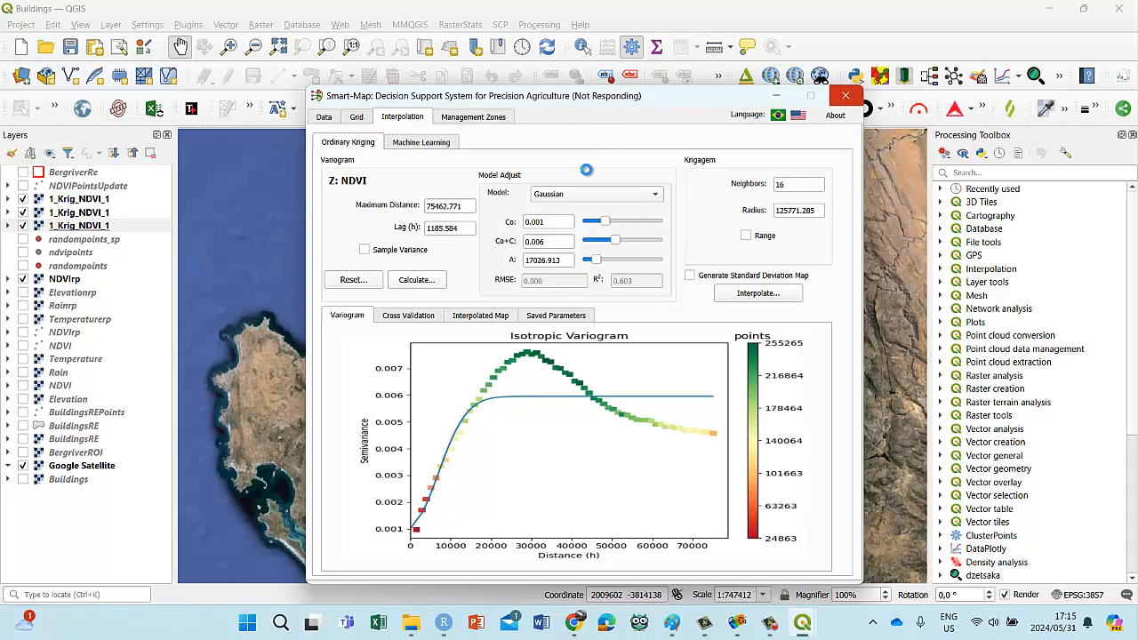
{"action": "left_click_drag", "start_coordinate": [613, 241], "coordinate": [617, 243]}
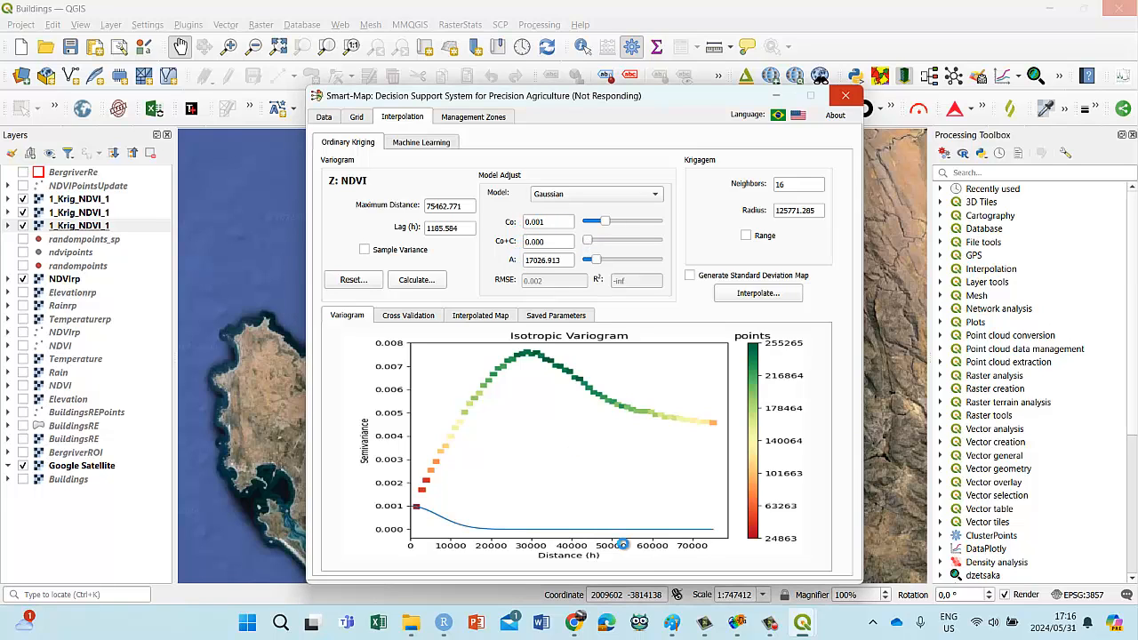
Step: Consult the variogram model figure with nugget, sill and range in Chrome, and return to the Smart-Map window in QGIS
{"action": "mouse_move", "coordinate": [572, 628]}
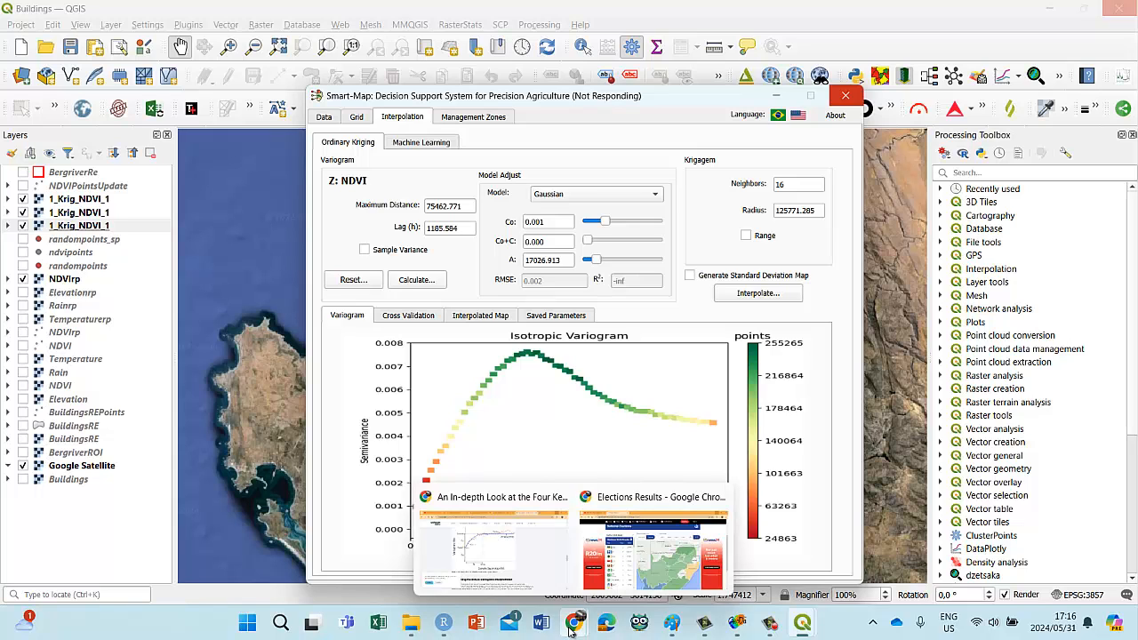
{"action": "left_click", "coordinate": [503, 542]}
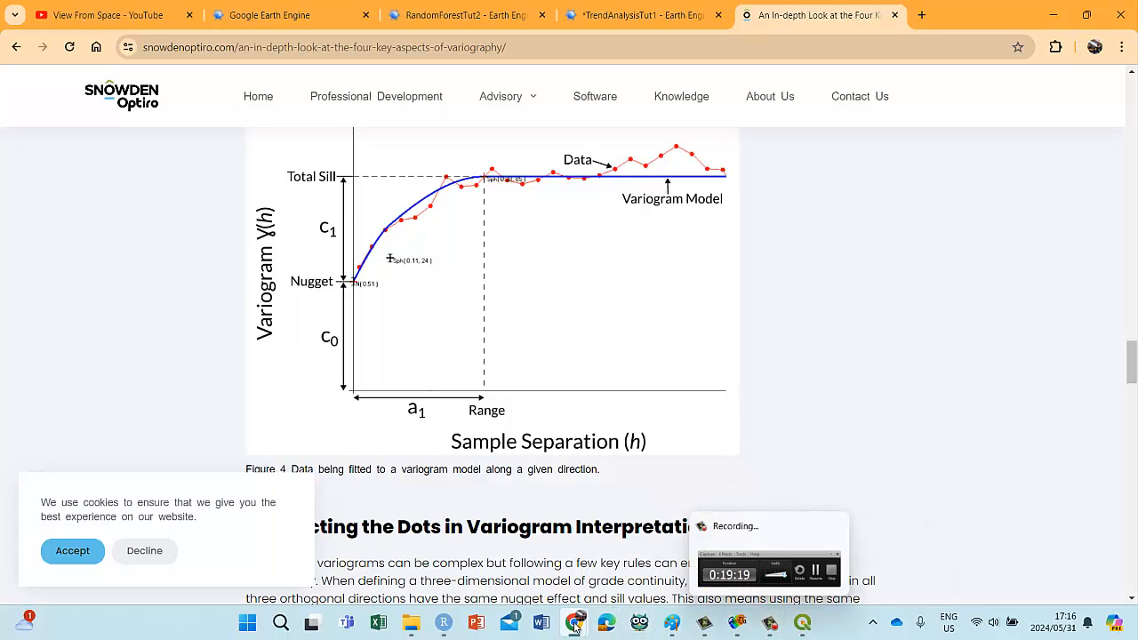
{"action": "left_click", "coordinate": [798, 620]}
{"action": "left_click", "coordinate": [743, 546]}
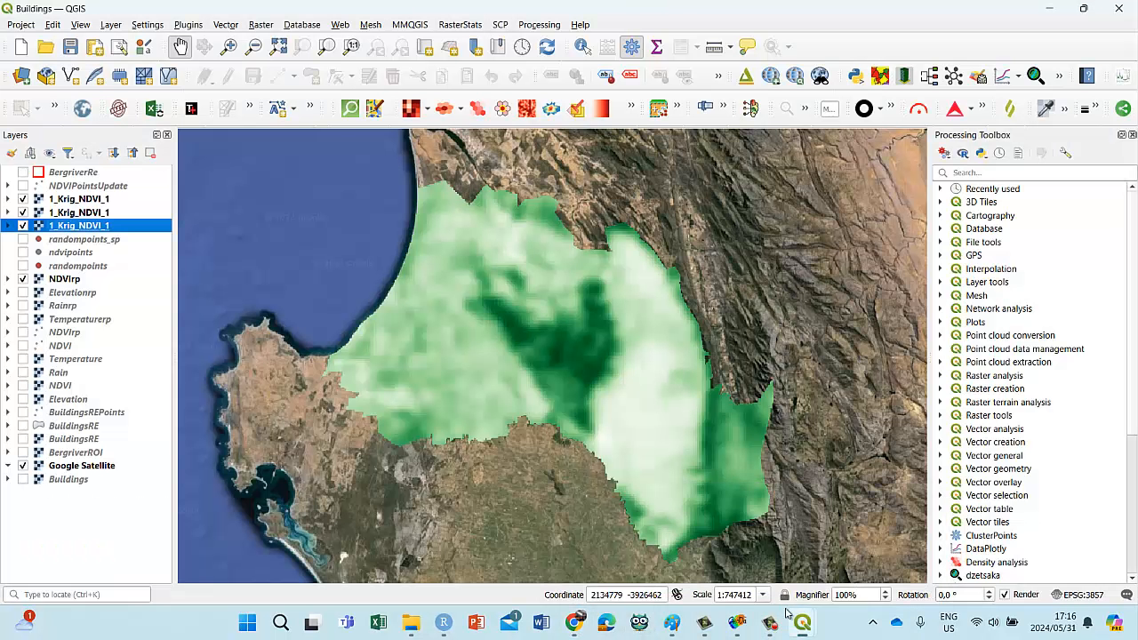
{"action": "mouse_move", "coordinate": [787, 613]}
{"action": "left_click", "coordinate": [871, 556]}
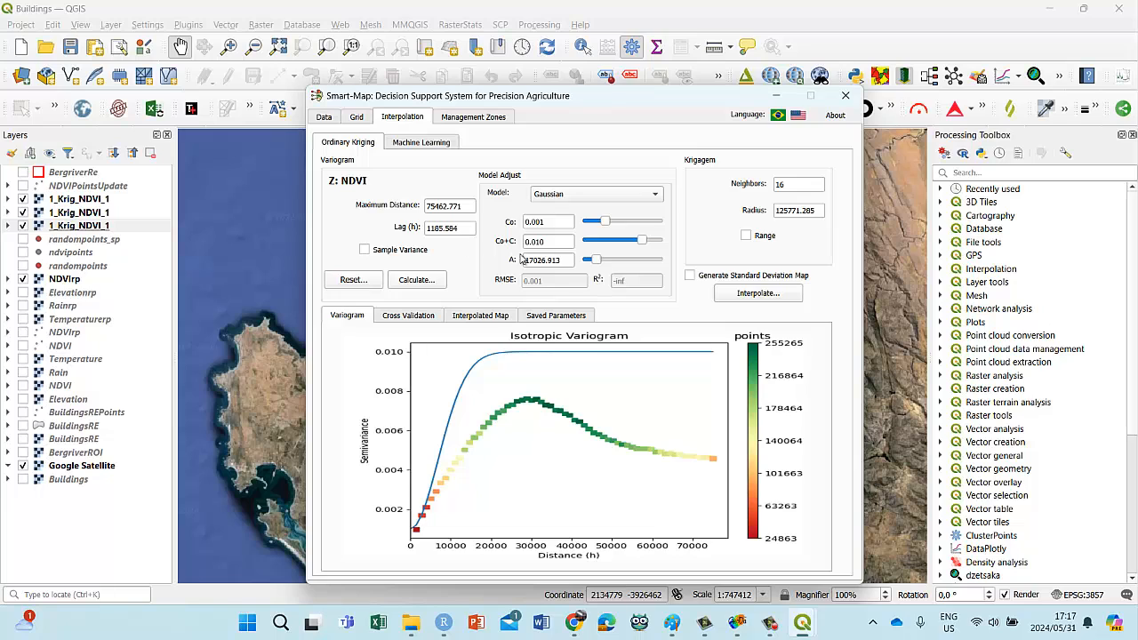
Step: Look through Smart-Map's machine learning settings, available covariables and management zones, and return to the ordinary kriging settings
{"action": "left_click", "coordinate": [413, 140]}
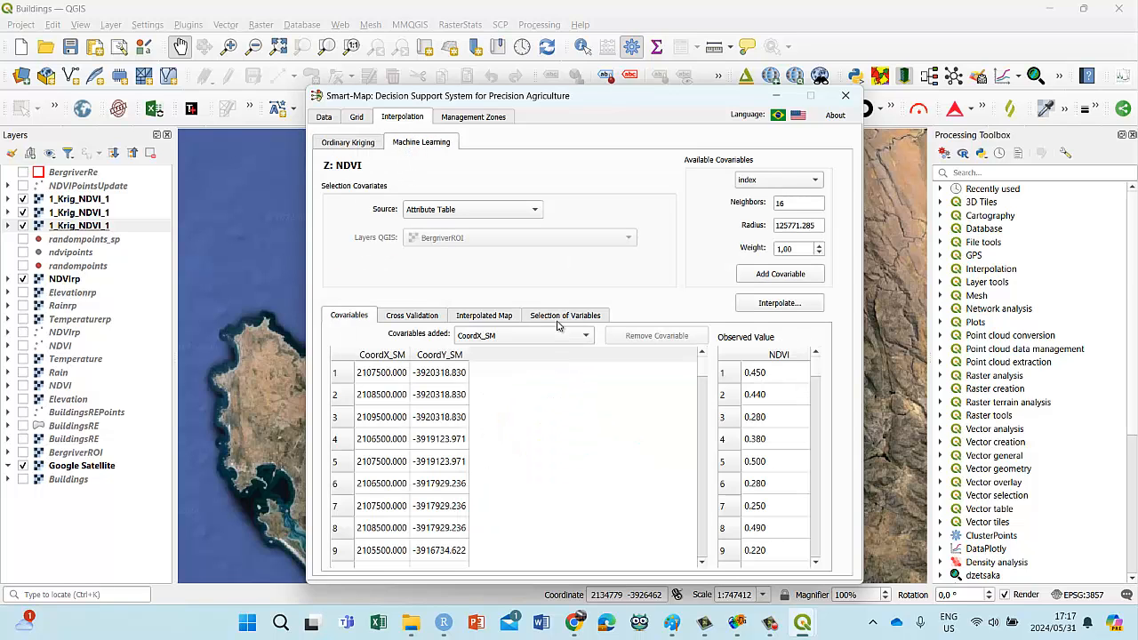
{"action": "left_click", "coordinate": [480, 116]}
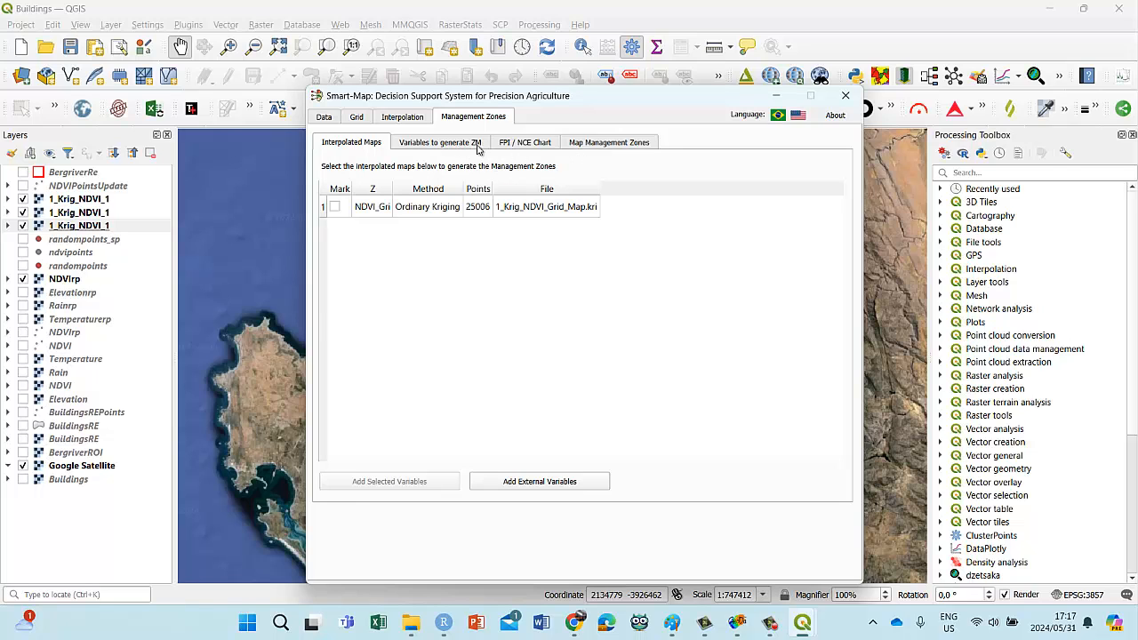
{"action": "left_click", "coordinate": [407, 119]}
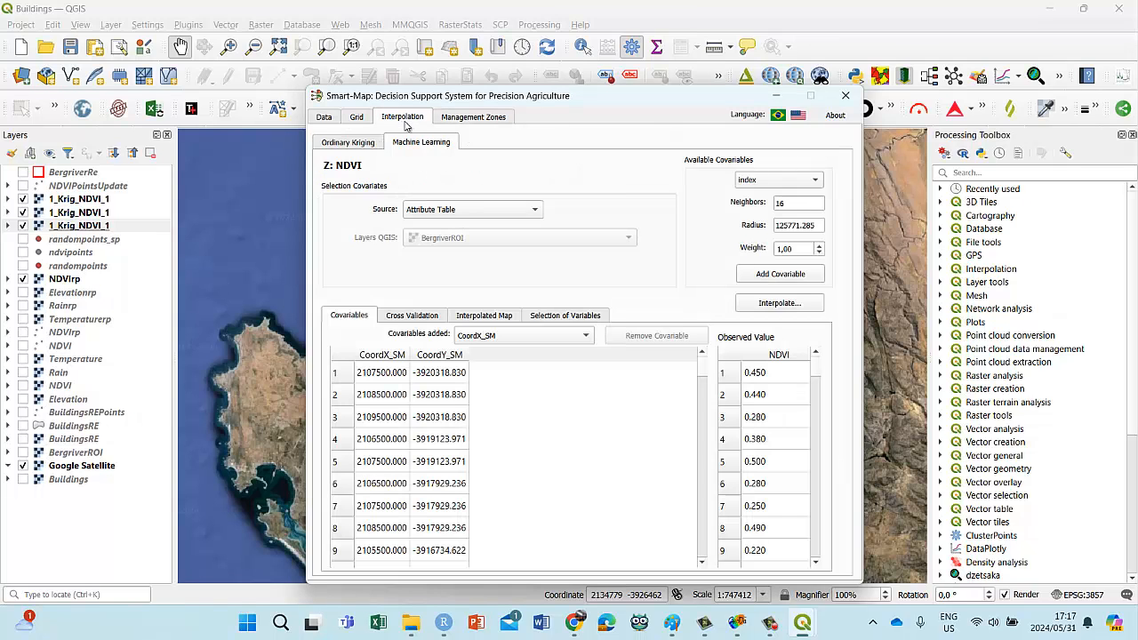
{"action": "left_click", "coordinate": [775, 183]}
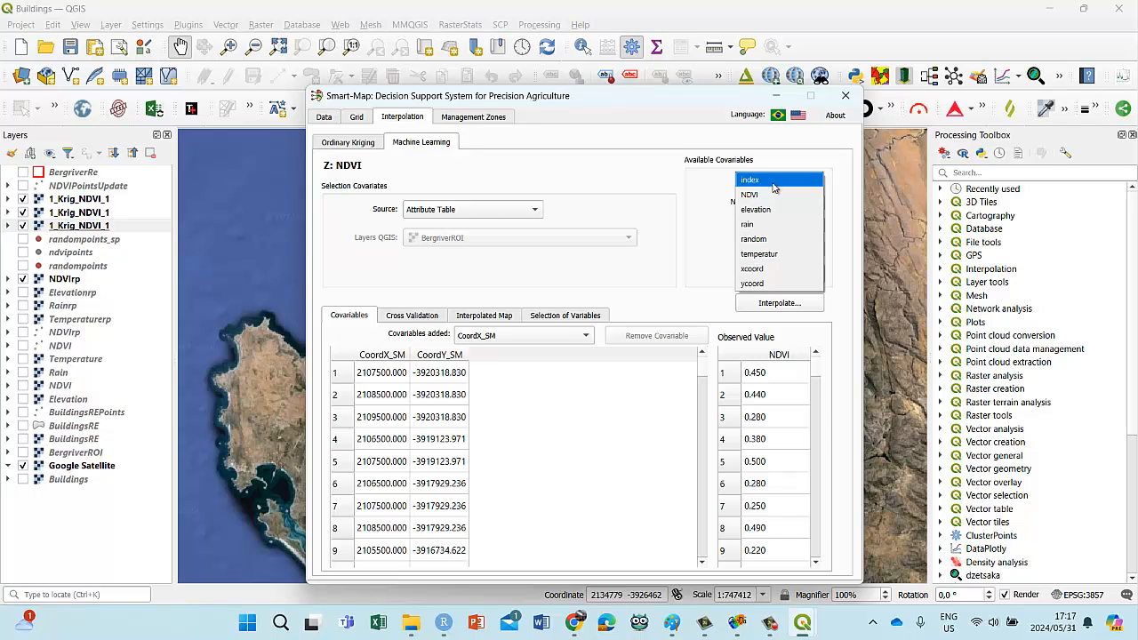
{"action": "left_click", "coordinate": [433, 148]}
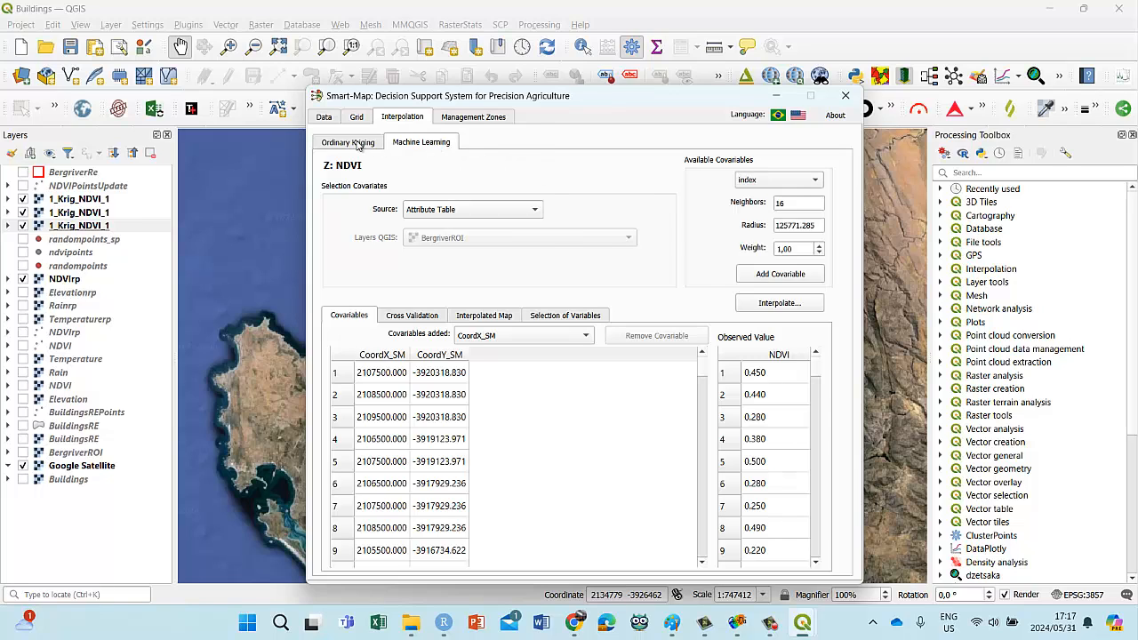
{"action": "left_click", "coordinate": [358, 147]}
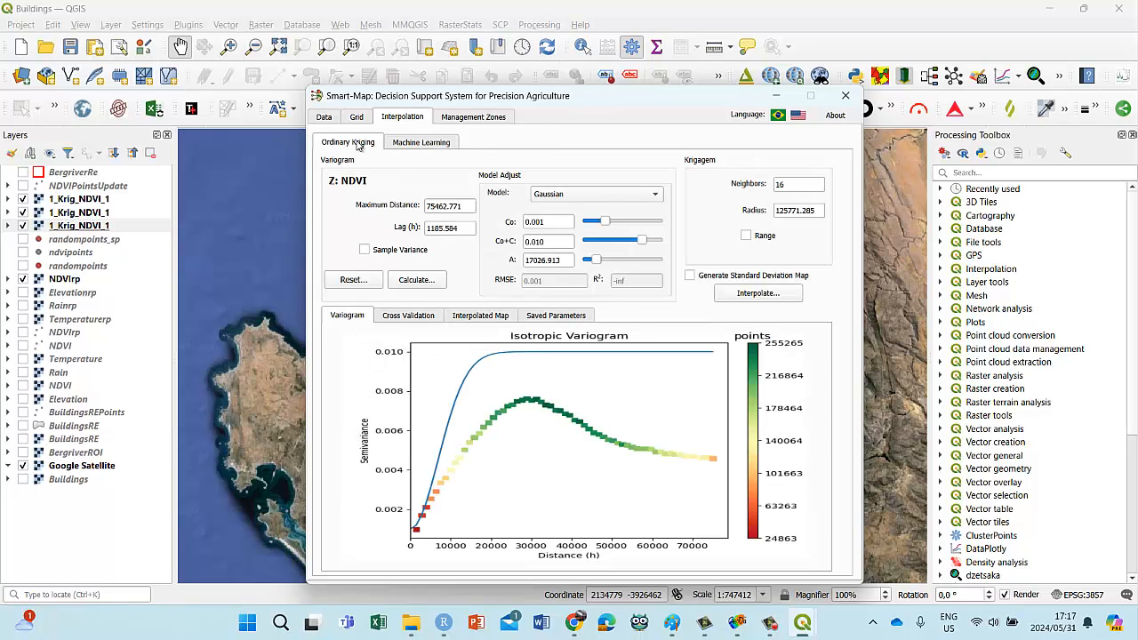
Step: Keep Attribute Table as the machine learning covariate source and choose NDVI as the available covariable
{"action": "left_click", "coordinate": [443, 149]}
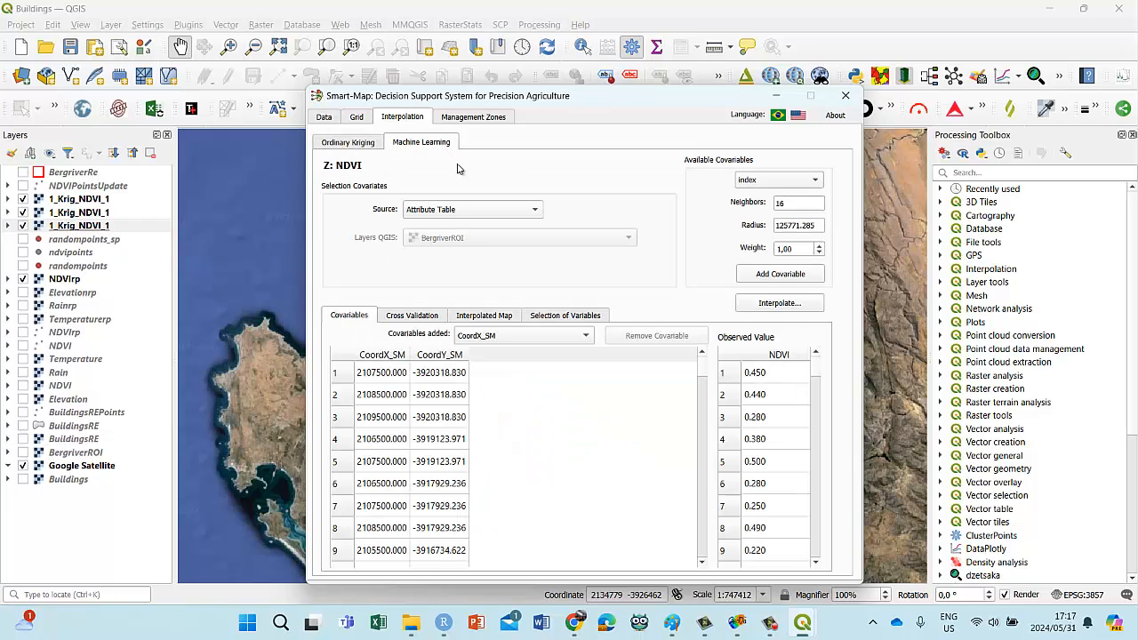
{"action": "left_click", "coordinate": [534, 213]}
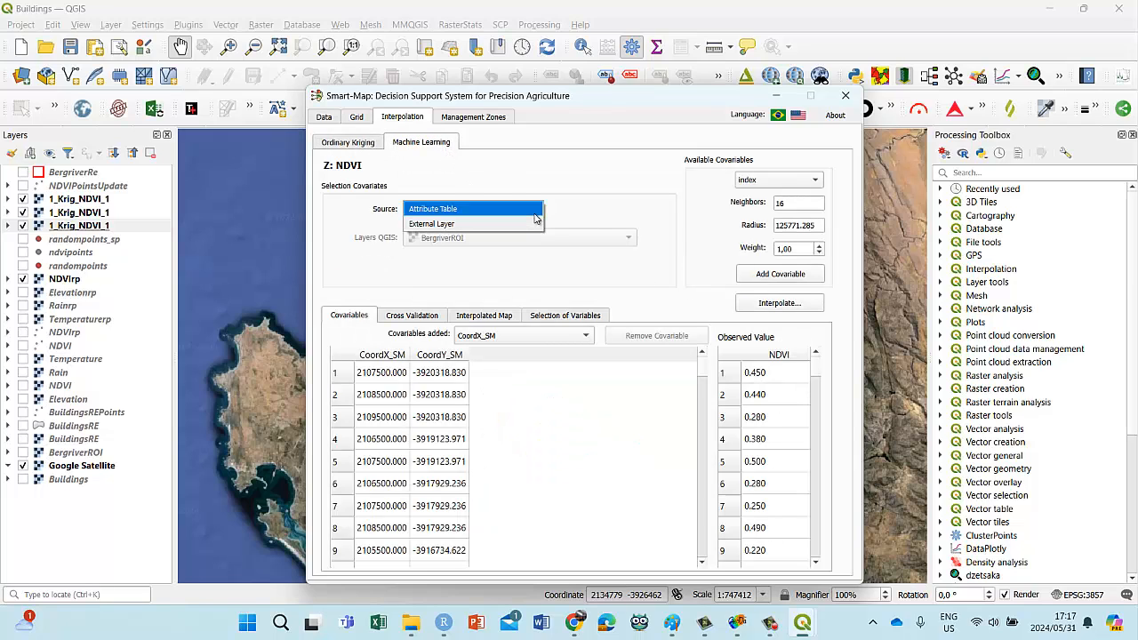
{"action": "left_click", "coordinate": [536, 212]}
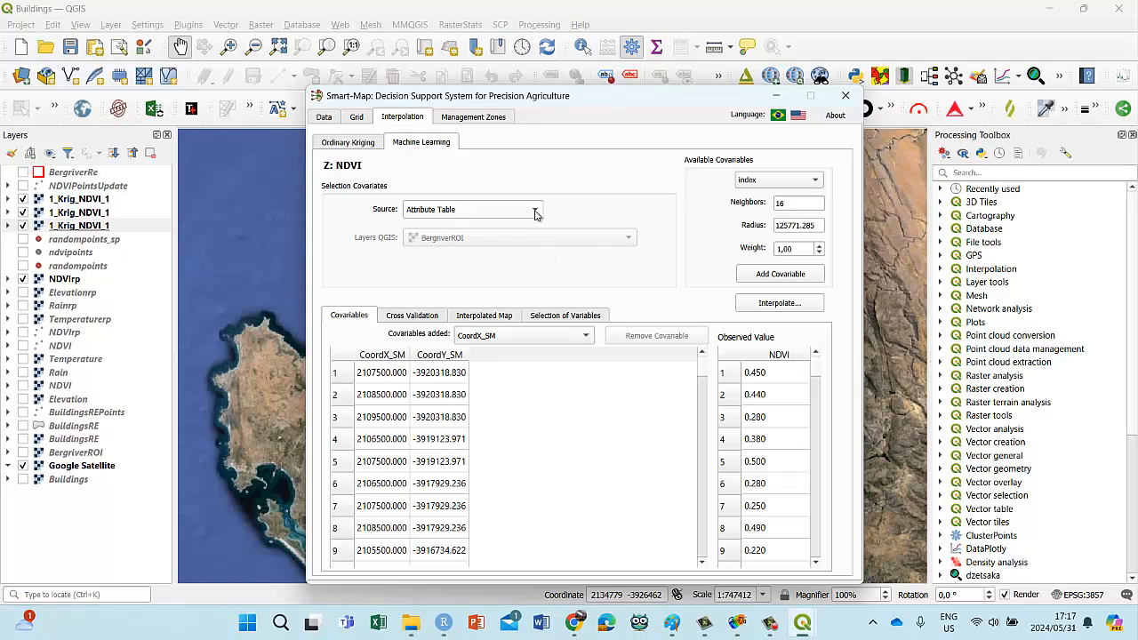
{"action": "left_click", "coordinate": [815, 179]}
{"action": "left_click", "coordinate": [802, 193]}
Step: Create a folder named smartmap5 inside NDVI Regressions EE and set it as Smart-Map's output directory
{"action": "left_click", "coordinate": [323, 118]}
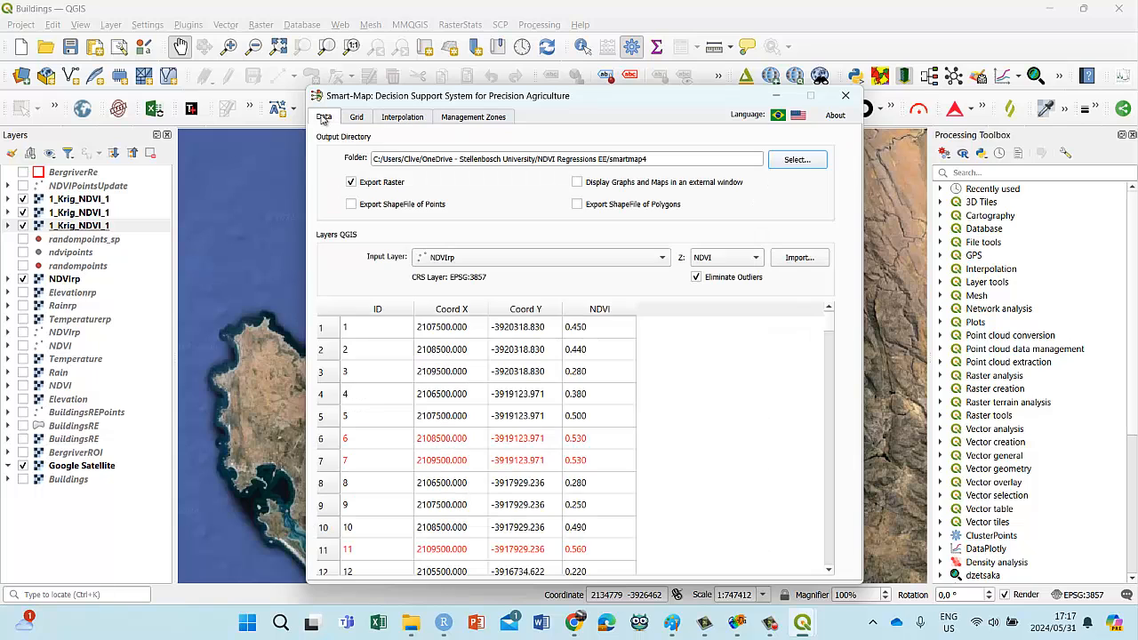
{"action": "left_click", "coordinate": [798, 164]}
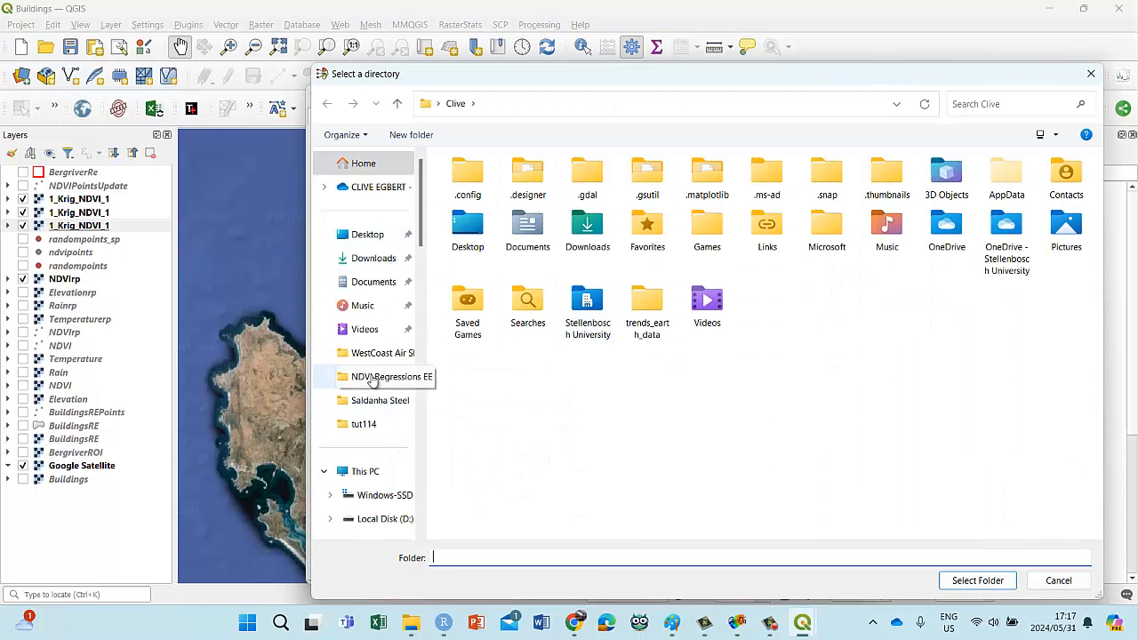
{"action": "left_click", "coordinate": [371, 378]}
{"action": "right_click", "coordinate": [490, 354]}
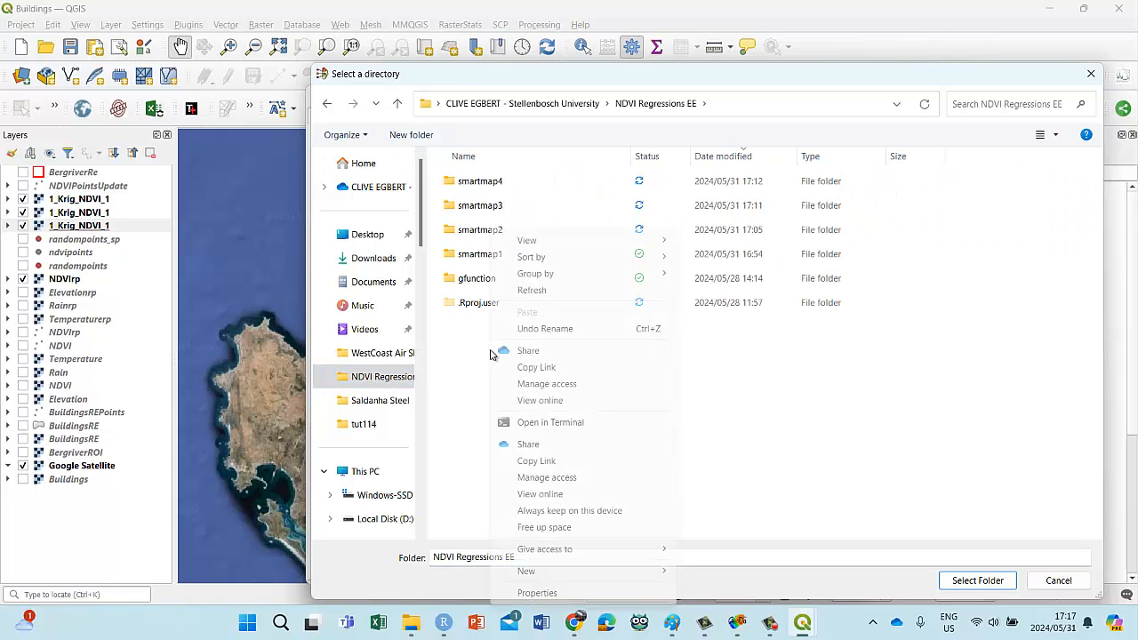
{"action": "mouse_move", "coordinate": [541, 573]}
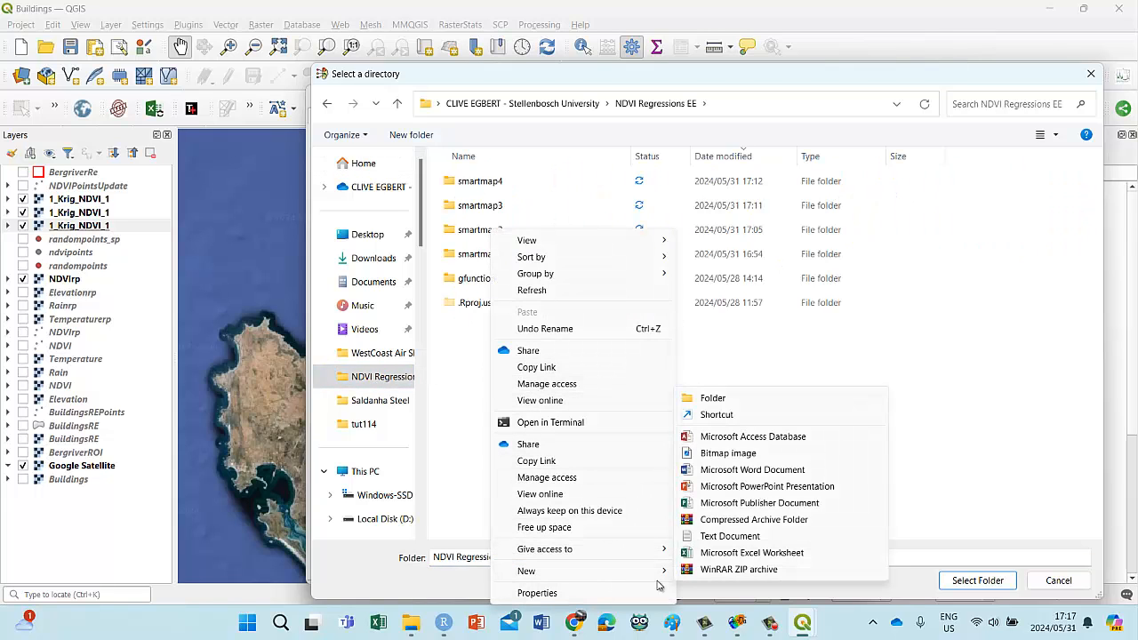
{"action": "left_click", "coordinate": [727, 398]}
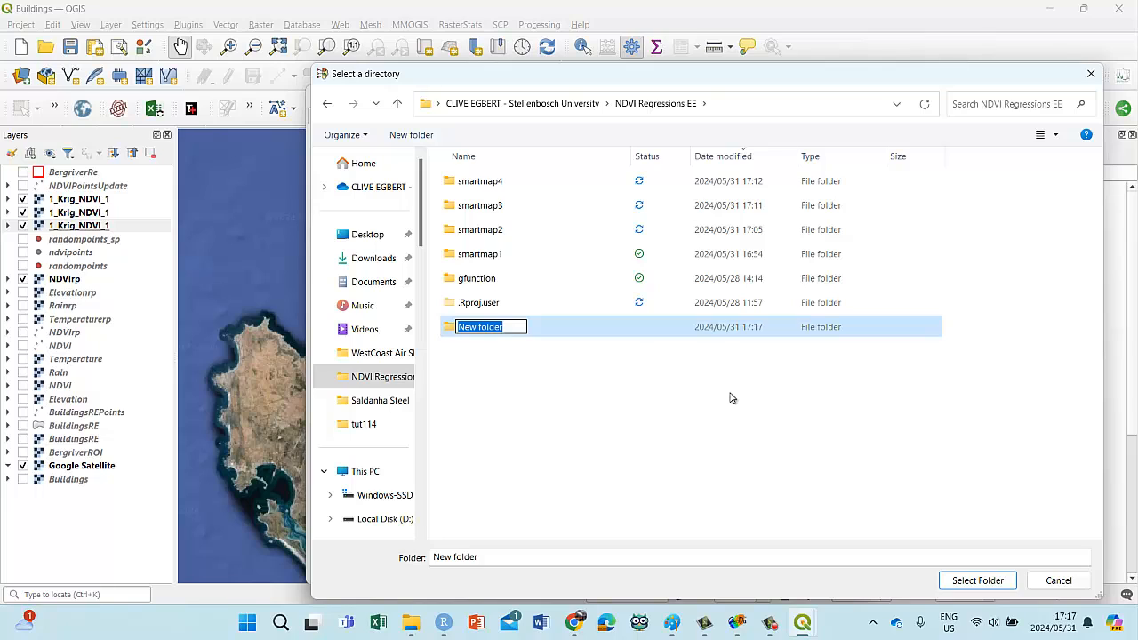
{"action": "type", "text": "smart"}
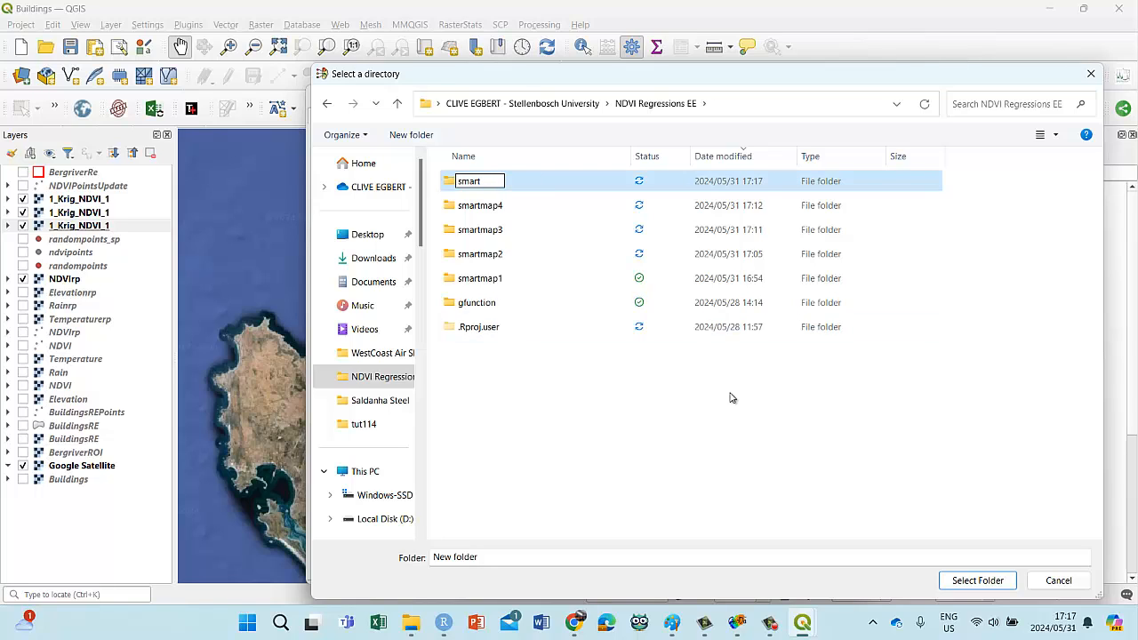
{"action": "type", "text": "map5"}
{"action": "key", "text": "Return"}
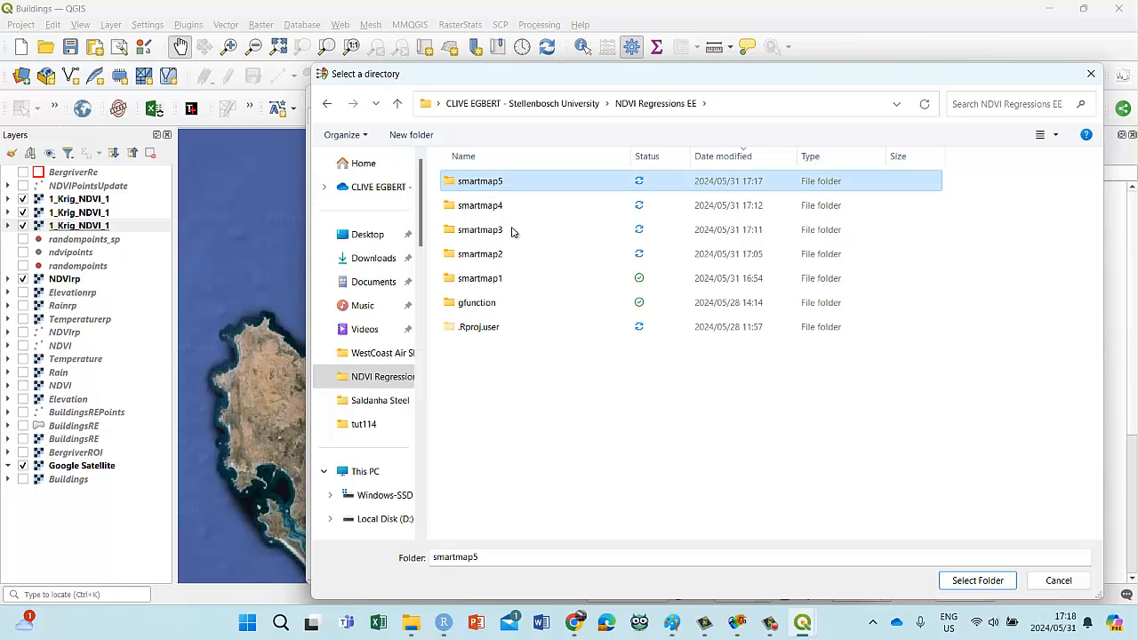
{"action": "left_click", "coordinate": [964, 582]}
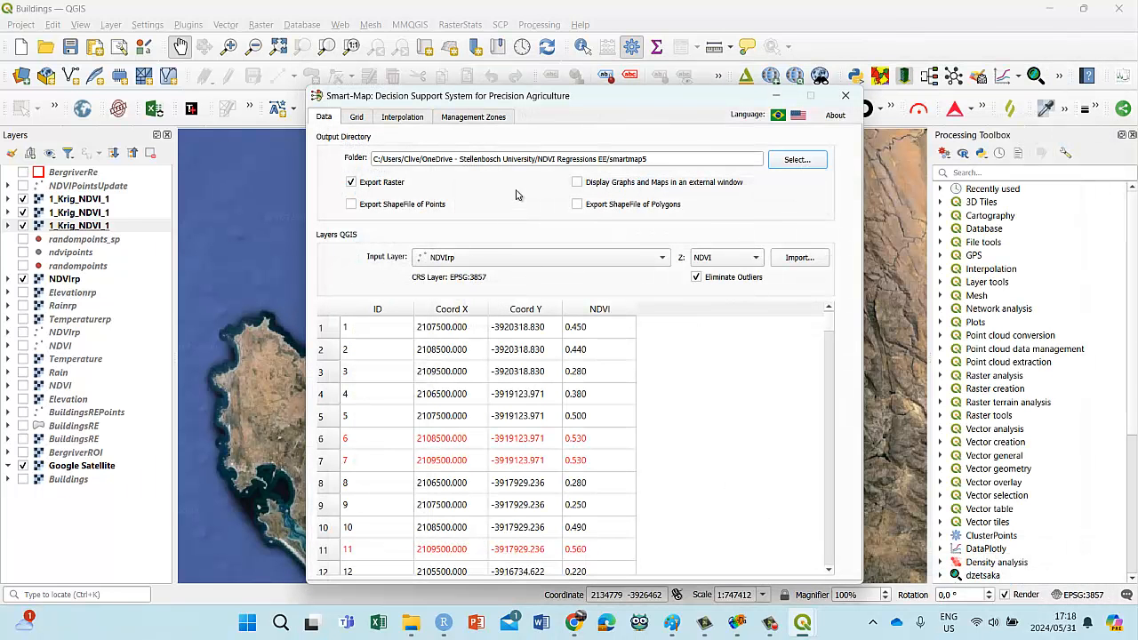
Step: Review the machine learning covariables and cross-validation pages, and run the machine learning interpolation of NDVI
{"action": "left_click", "coordinate": [473, 118]}
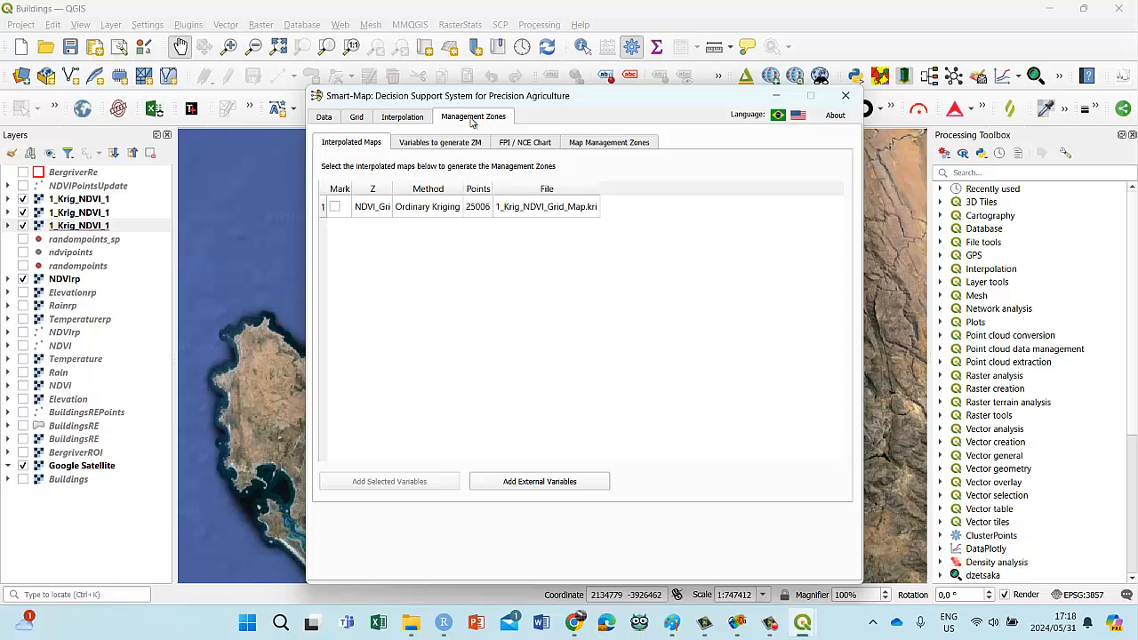
{"action": "left_click", "coordinate": [414, 116]}
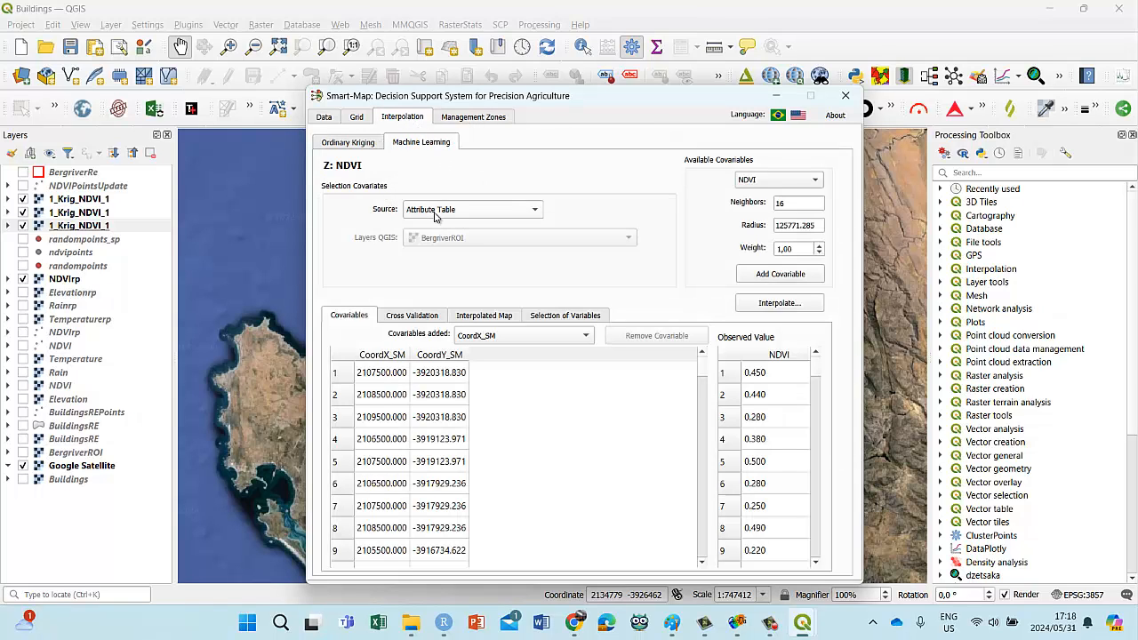
{"action": "left_click", "coordinate": [422, 320]}
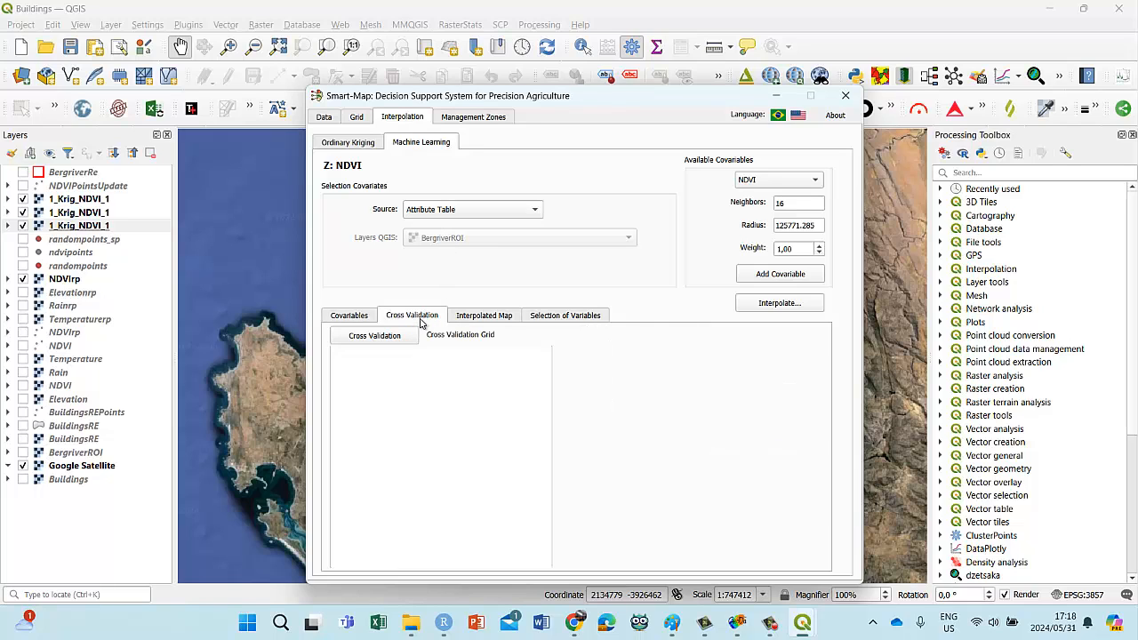
{"action": "left_click", "coordinate": [350, 320]}
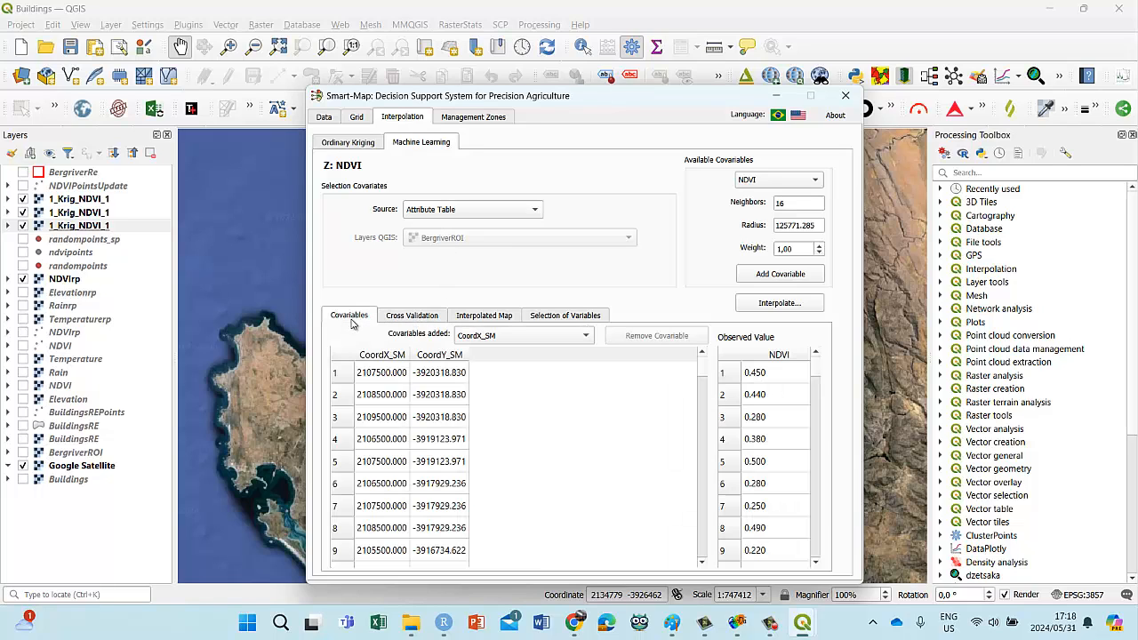
{"action": "left_click", "coordinate": [410, 320]}
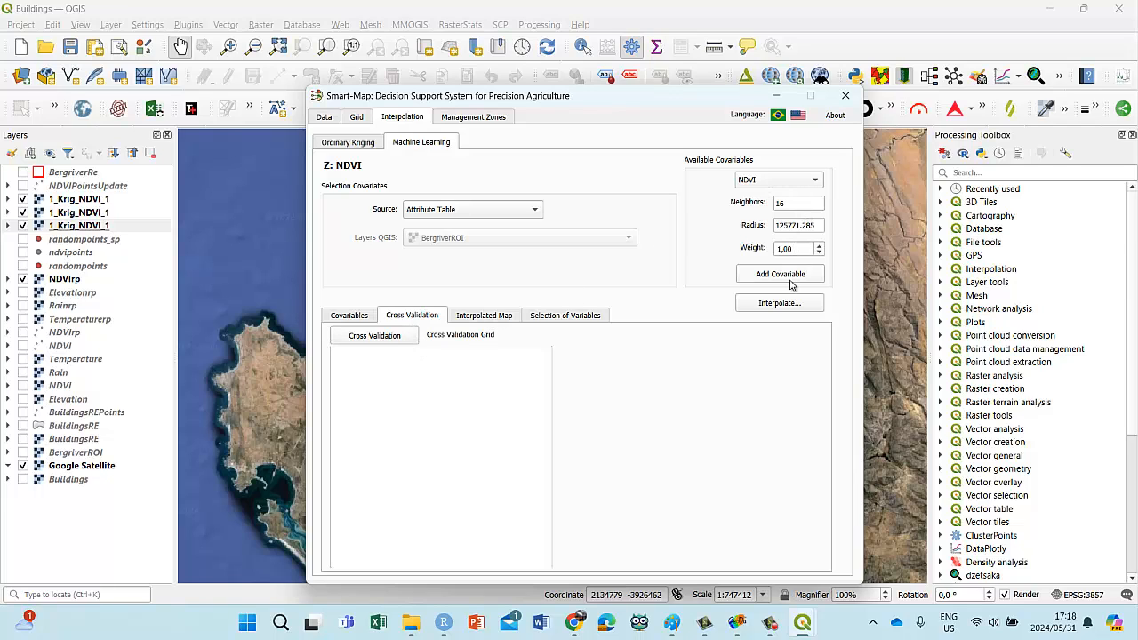
{"action": "left_click", "coordinate": [770, 304]}
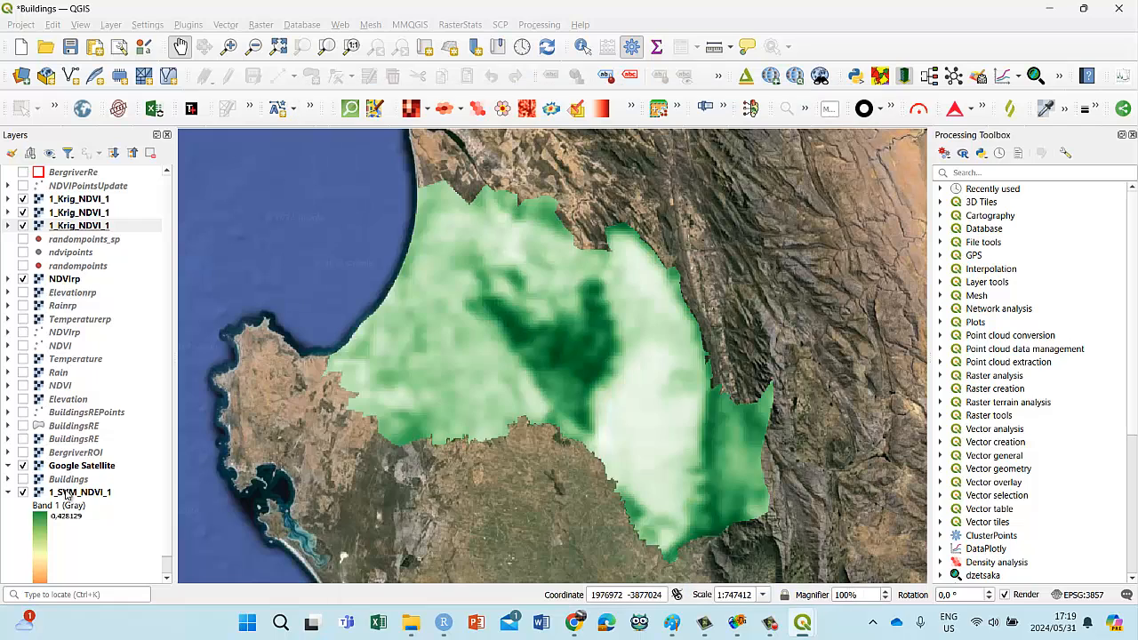
Step: Move the 1_SVM_NDVI_1 raster layer directly below the three 1_Krig_NDVI_1 layers
{"action": "left_click_drag", "start_coordinate": [67, 493], "coordinate": [99, 238]}
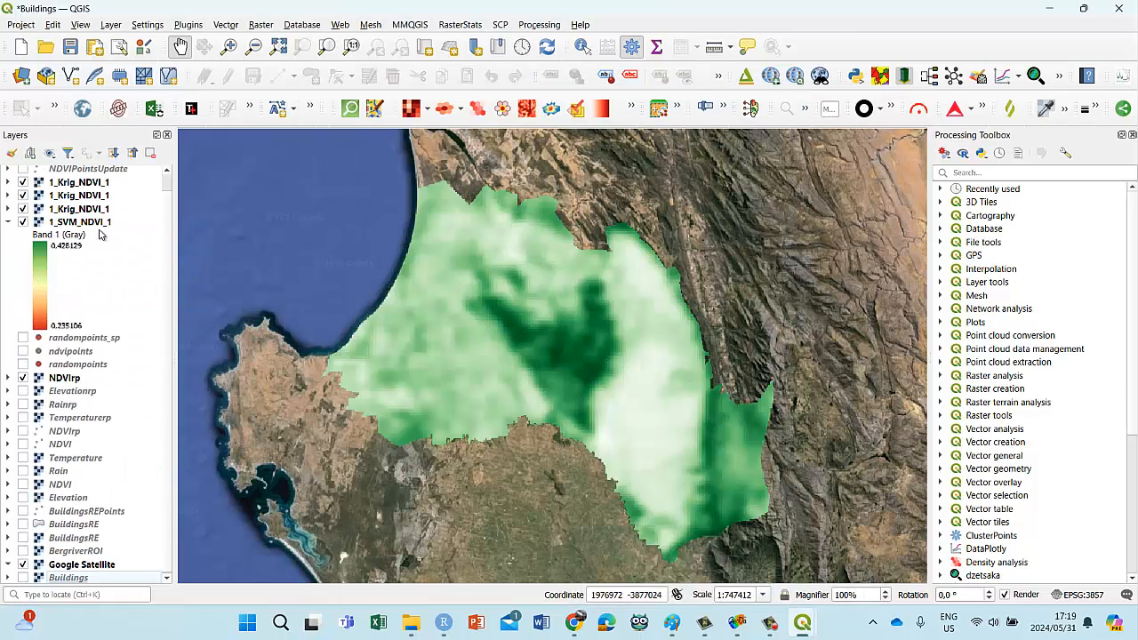
Step: Classify the 1_SVM_NDVI_1 raster's singleband pseudocolor symbology with the white-to-green color ramp and linear interpolation, and apply it
{"action": "left_click", "coordinate": [9, 237]}
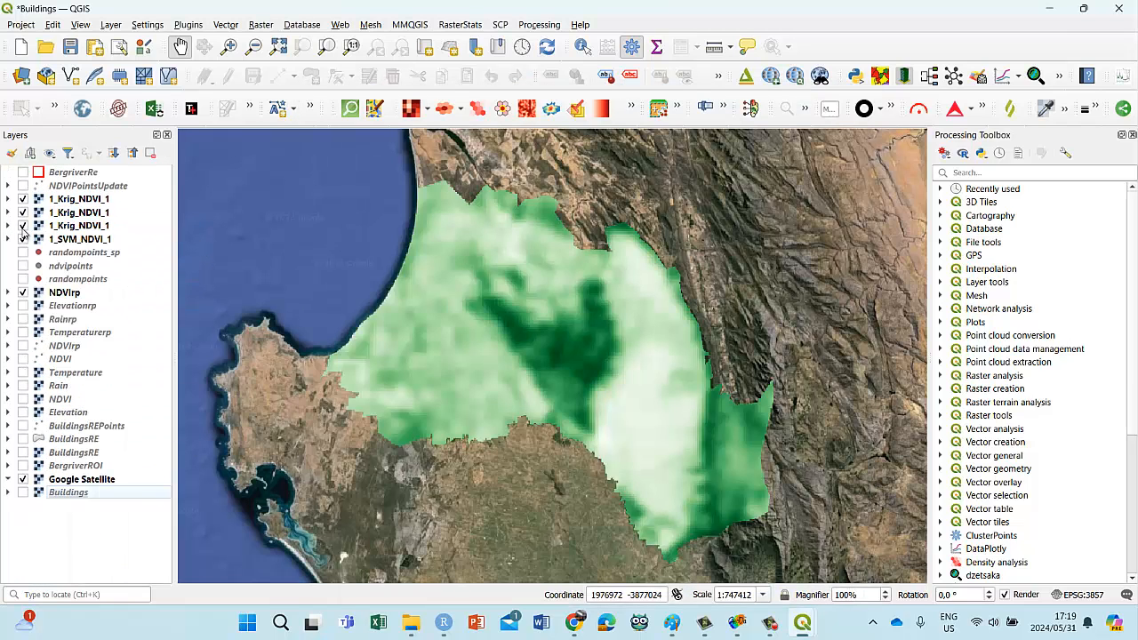
{"action": "right_click", "coordinate": [75, 242]}
{"action": "left_click", "coordinate": [113, 597]}
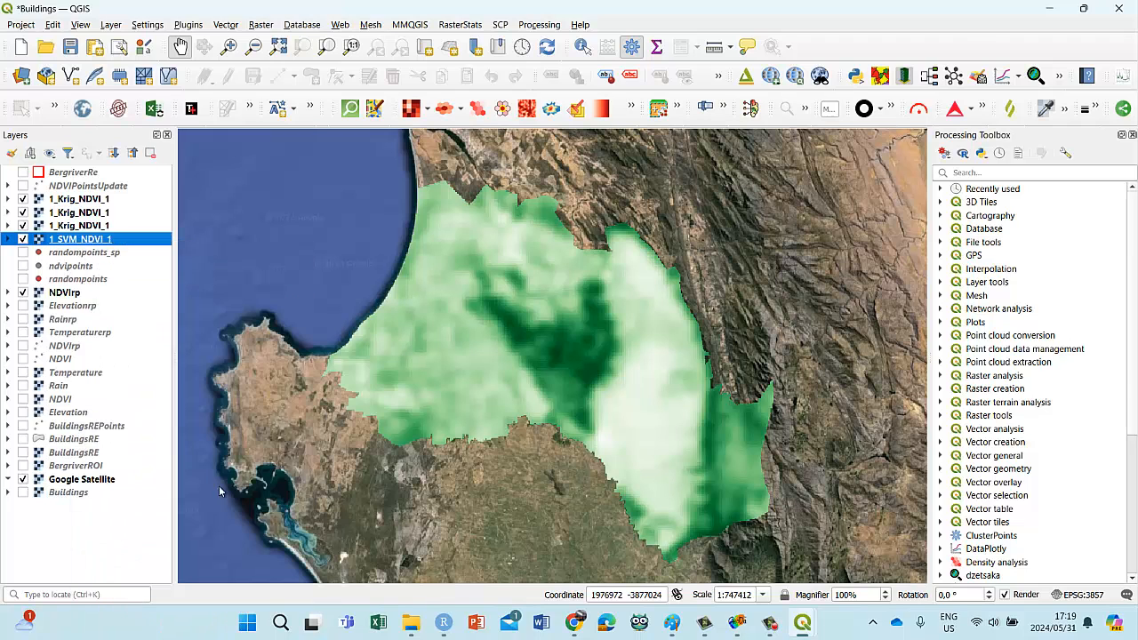
{"action": "left_click", "coordinate": [303, 462]}
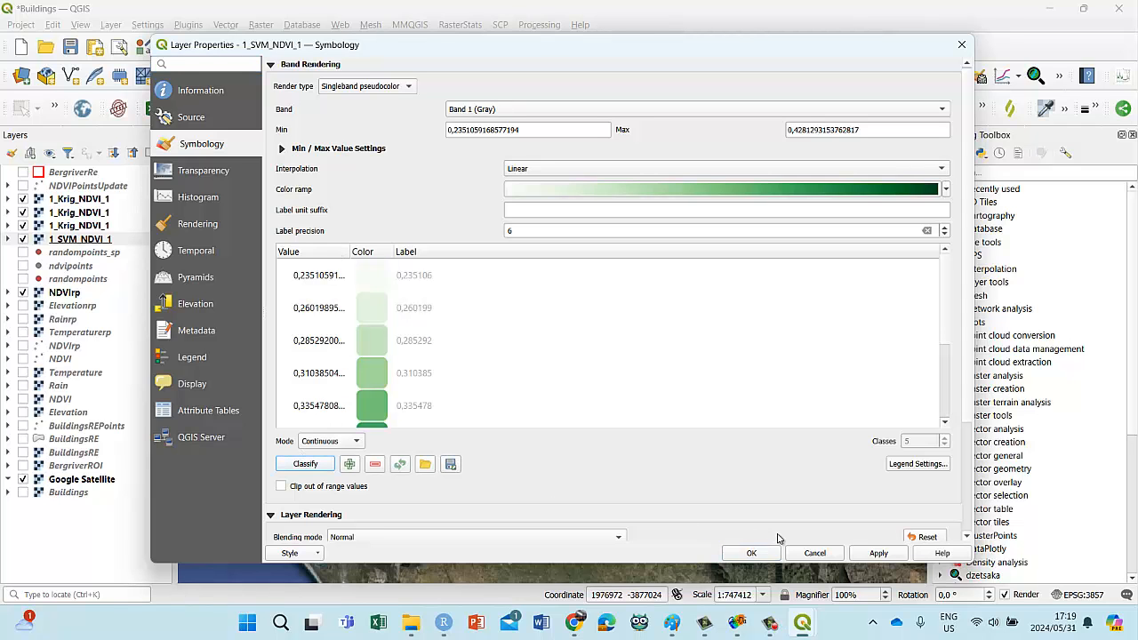
{"action": "left_click", "coordinate": [879, 553]}
{"action": "left_click", "coordinate": [751, 553]}
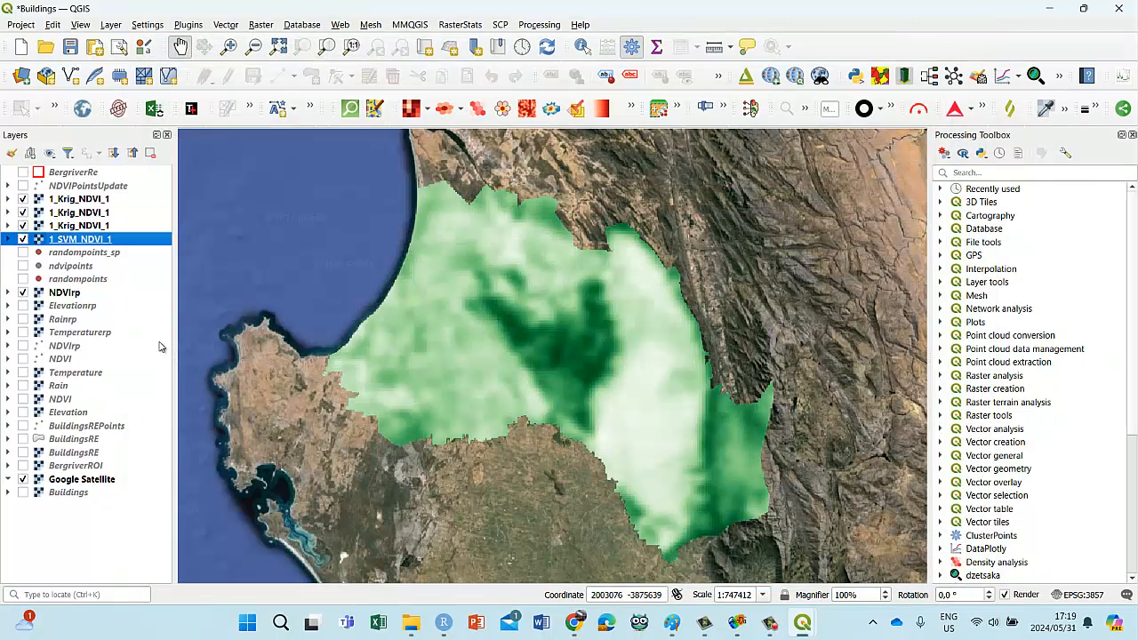
Step: Expand the 1_SVM_NDVI_1 legend and hide all three 1_Krig_NDVI_1 layers to expose the SVM raster
{"action": "left_click", "coordinate": [9, 239]}
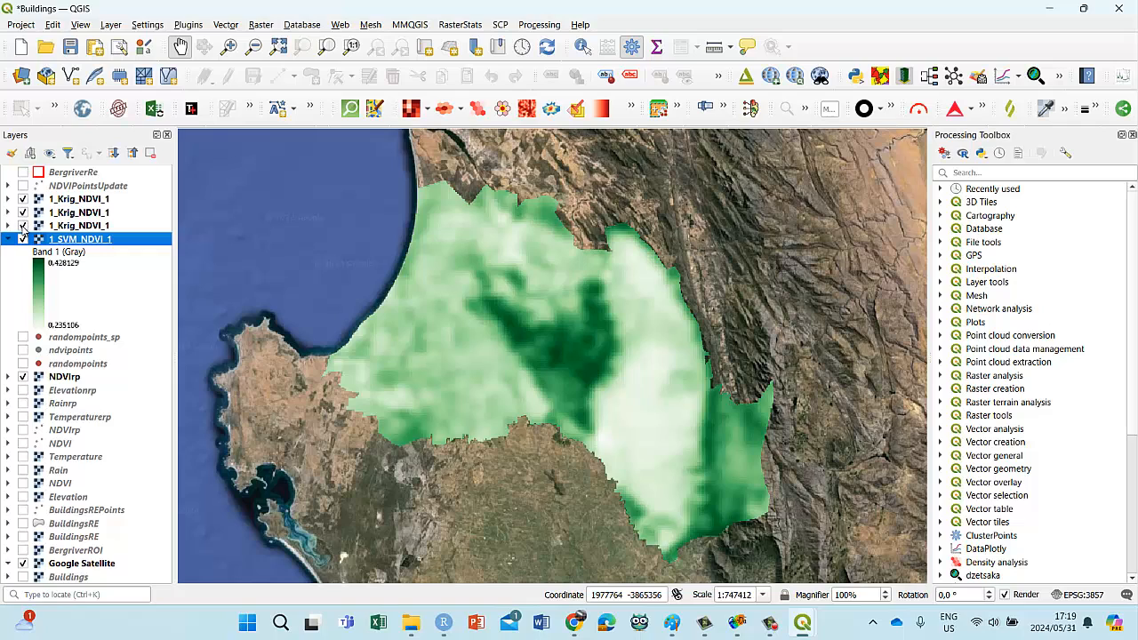
{"action": "left_click", "coordinate": [23, 226]}
{"action": "left_click", "coordinate": [23, 212]}
{"action": "left_click", "coordinate": [23, 199]}
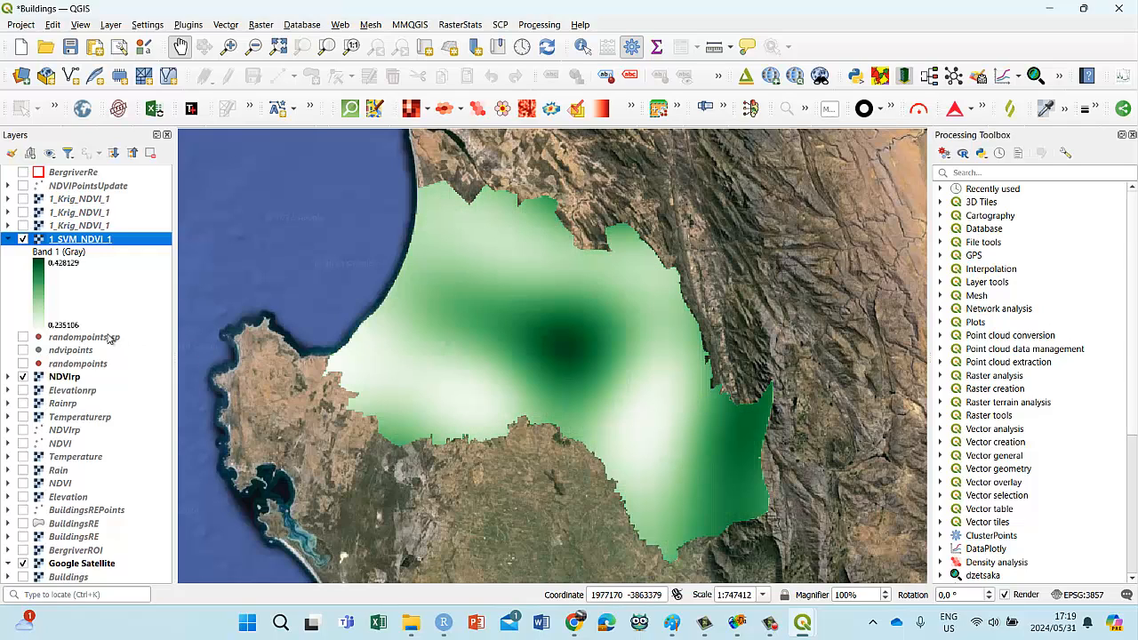
Step: Compare the SVM raster with the lower two 1_Krig_NDVI_1 rasters by toggling their visibility, leaving the middle kriging layer visible
{"action": "left_click", "coordinate": [23, 226]}
{"action": "left_click", "coordinate": [23, 226]}
{"action": "left_click", "coordinate": [23, 226]}
{"action": "left_click", "coordinate": [23, 226]}
{"action": "left_click", "coordinate": [23, 212]}
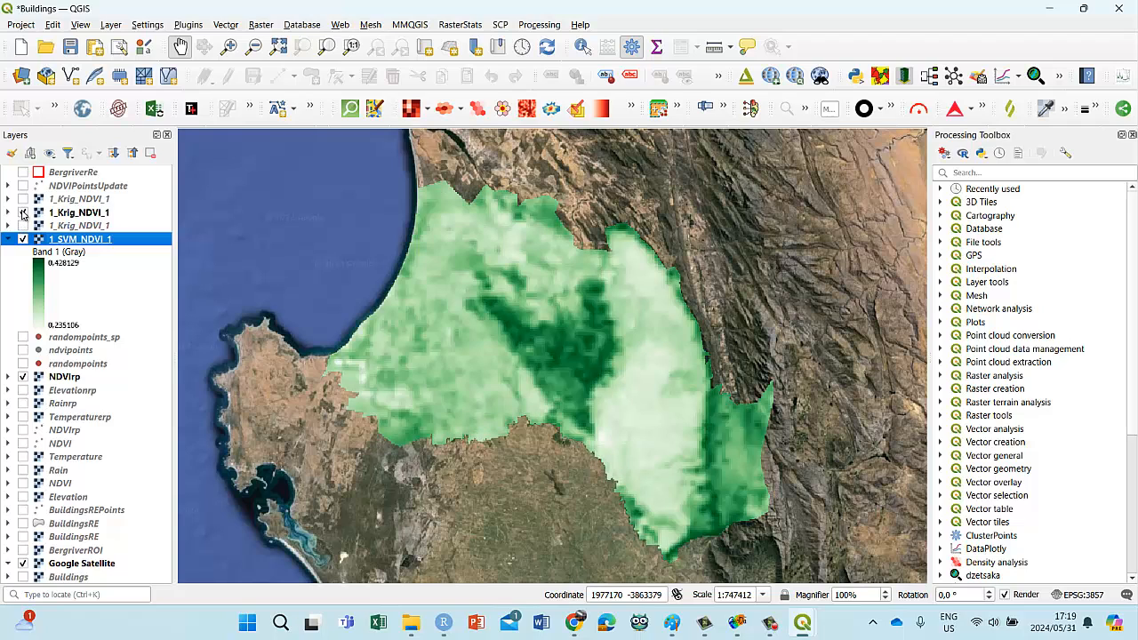
{"action": "left_click", "coordinate": [24, 213]}
{"action": "left_click", "coordinate": [23, 213]}
Step: Return to Smart-Map, enable Global Moran's Index for machine learning variable selection, and review the interpolated SVM map
{"action": "mouse_move", "coordinate": [803, 625]}
{"action": "left_click", "coordinate": [880, 545]}
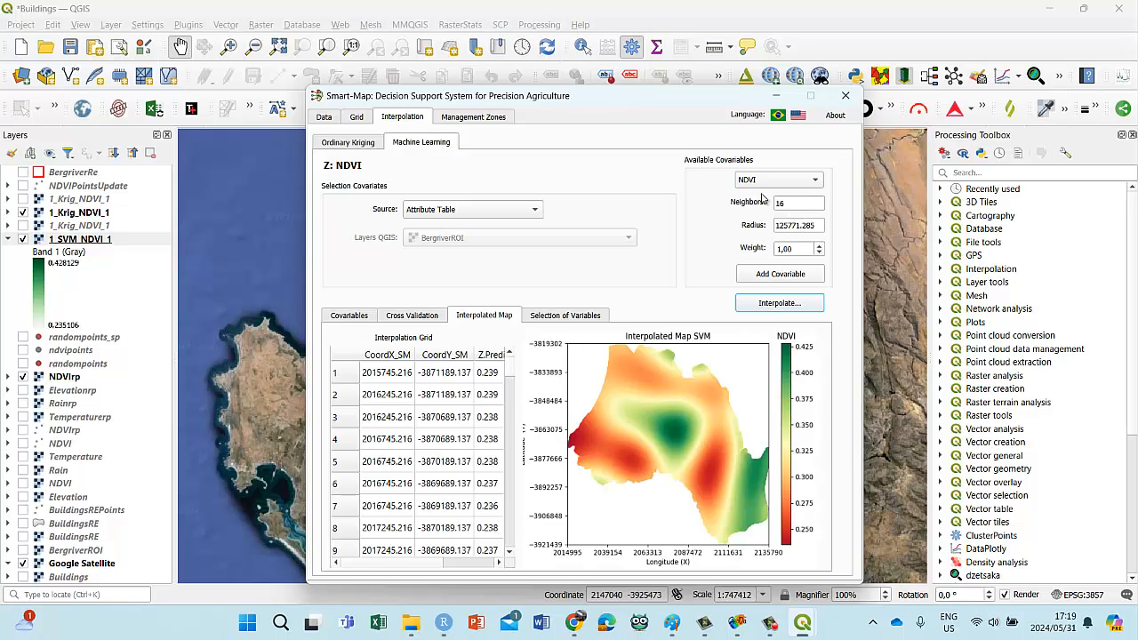
{"action": "left_click", "coordinate": [567, 318]}
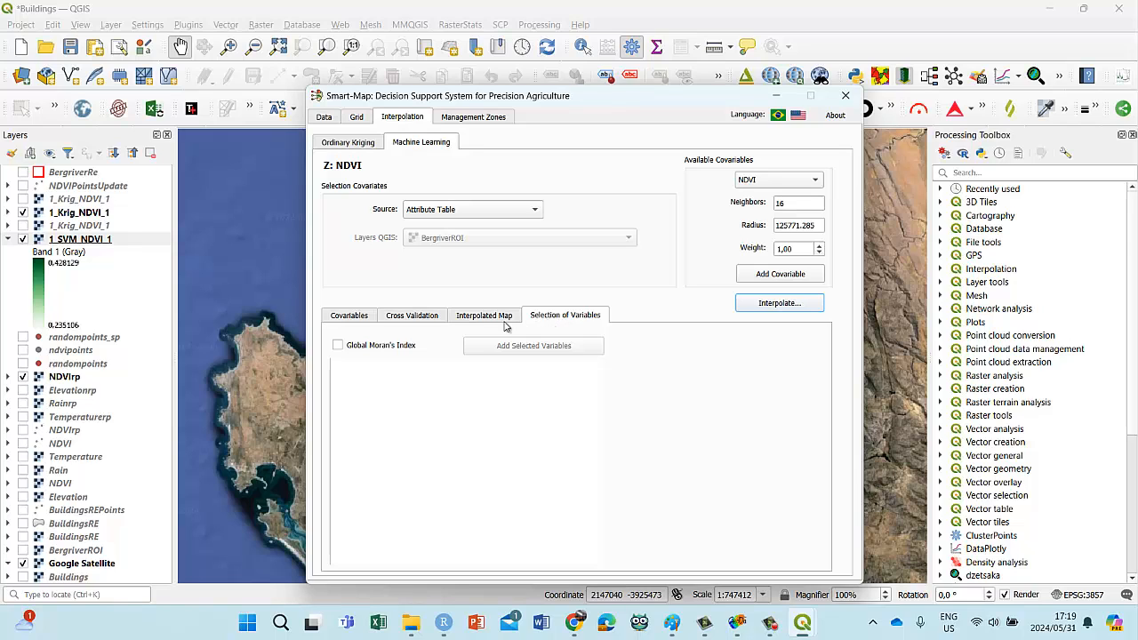
{"action": "left_click", "coordinate": [476, 318]}
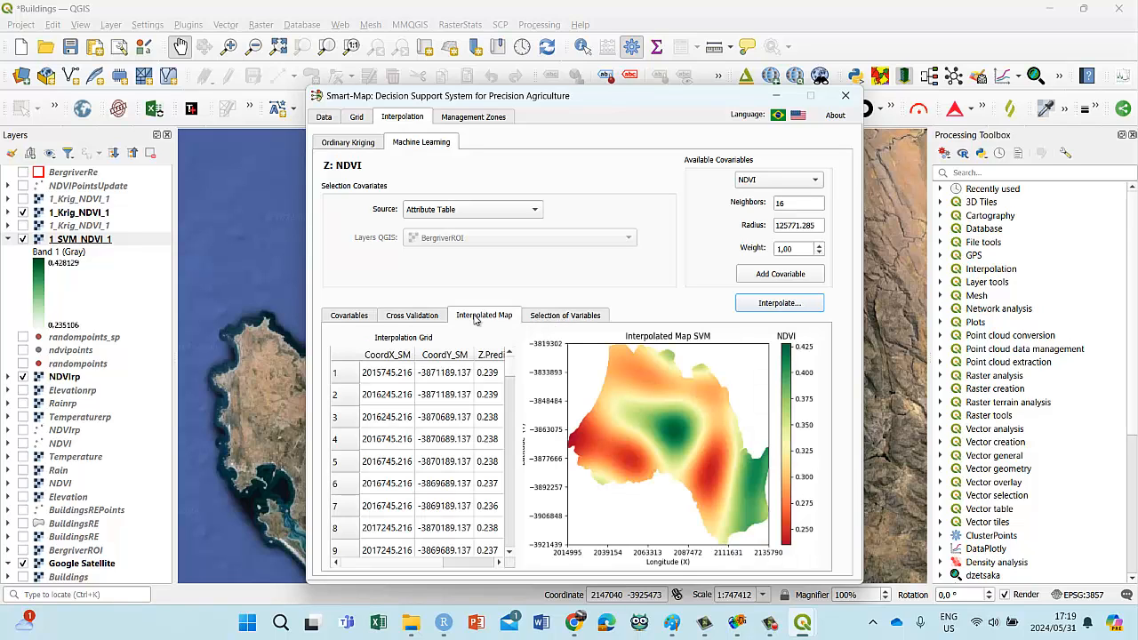
{"action": "left_click", "coordinate": [549, 318]}
{"action": "left_click", "coordinate": [337, 345]}
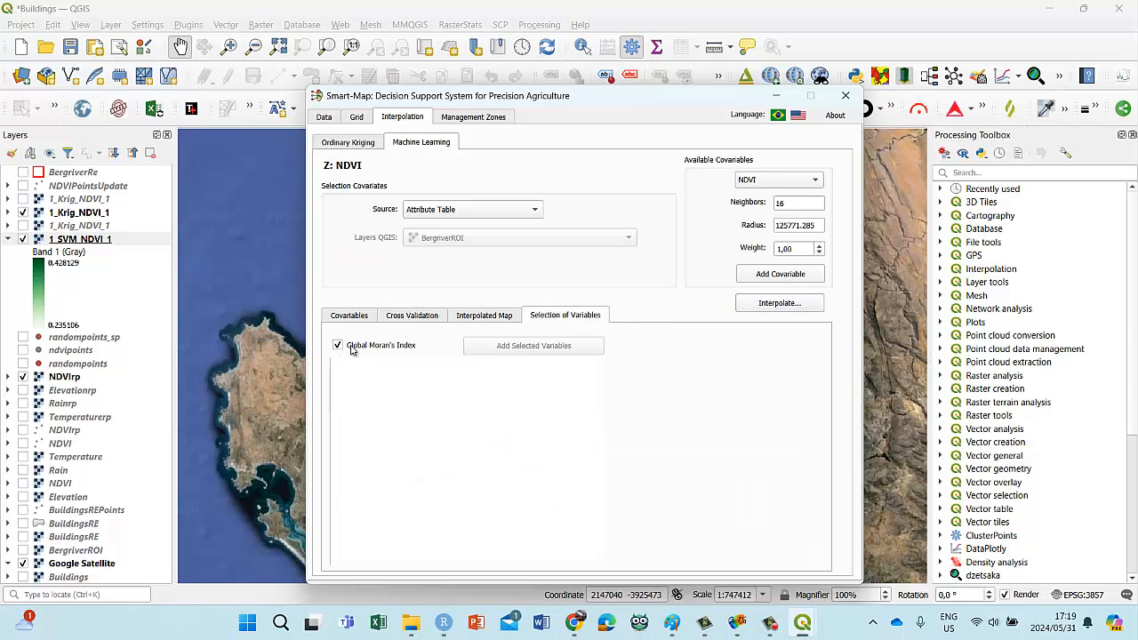
{"action": "left_click", "coordinate": [491, 318]}
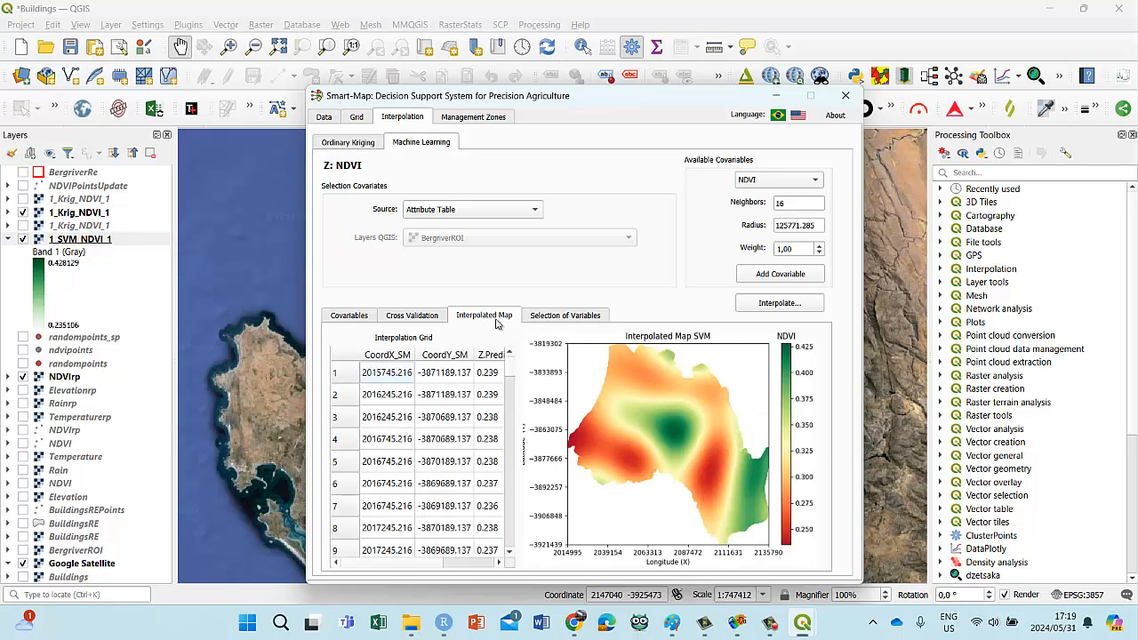
Step: Set the NDVI covariable's weight to 1,20, add it to the machine learning model, and check the list of added covariables
{"action": "left_click", "coordinate": [820, 249]}
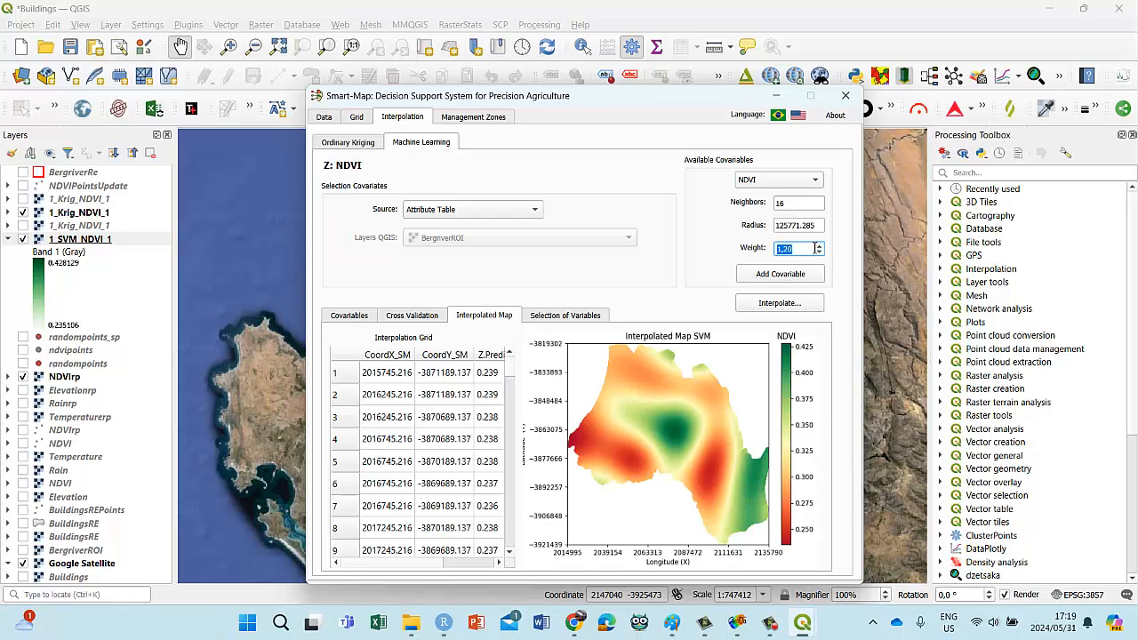
{"action": "left_click", "coordinate": [780, 274]}
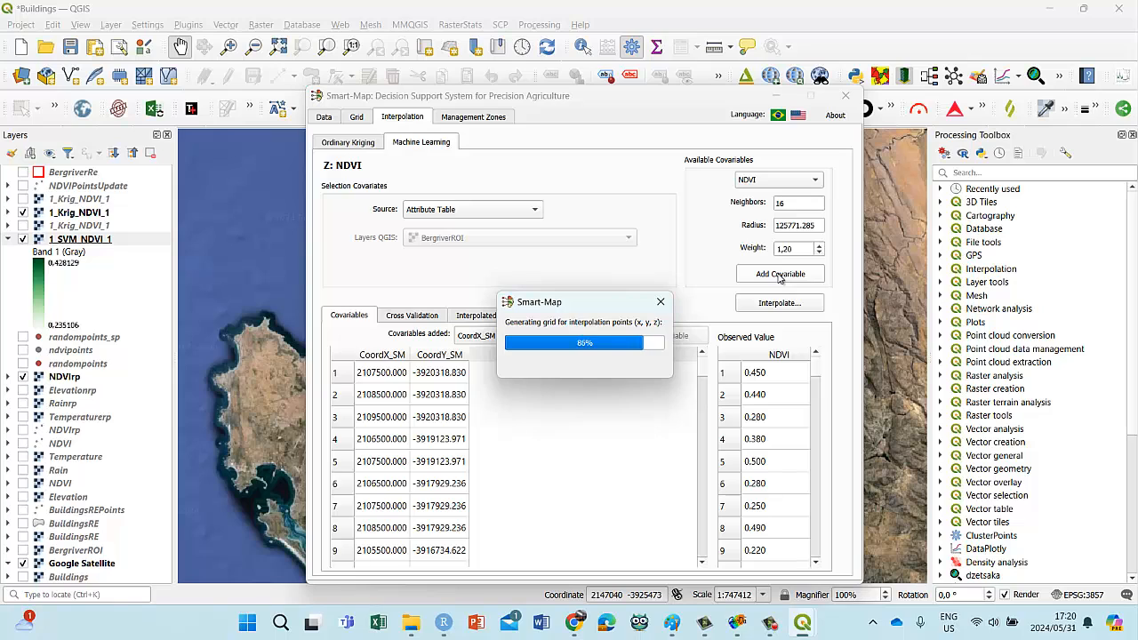
{"action": "left_click", "coordinate": [780, 275]}
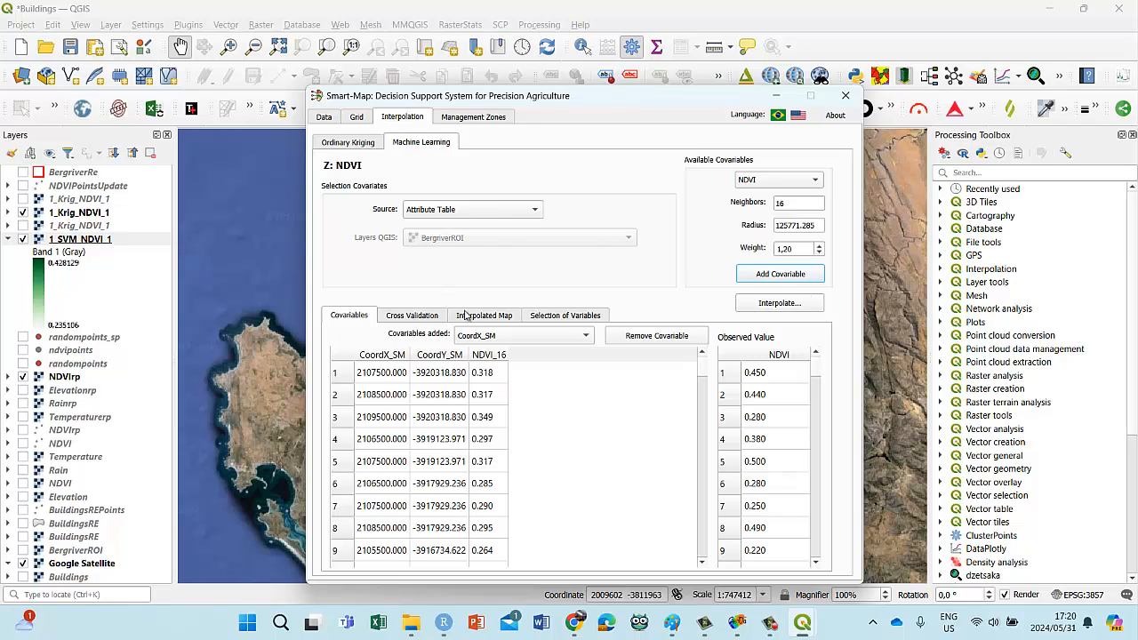
{"action": "left_click", "coordinate": [589, 336]}
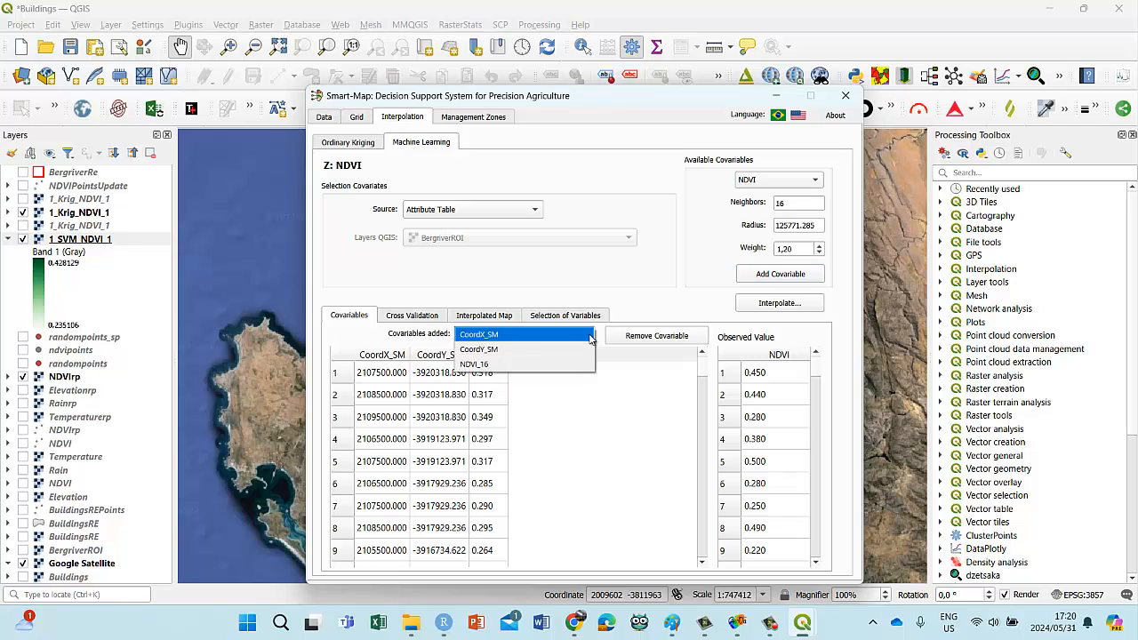
{"action": "left_click", "coordinate": [589, 337]}
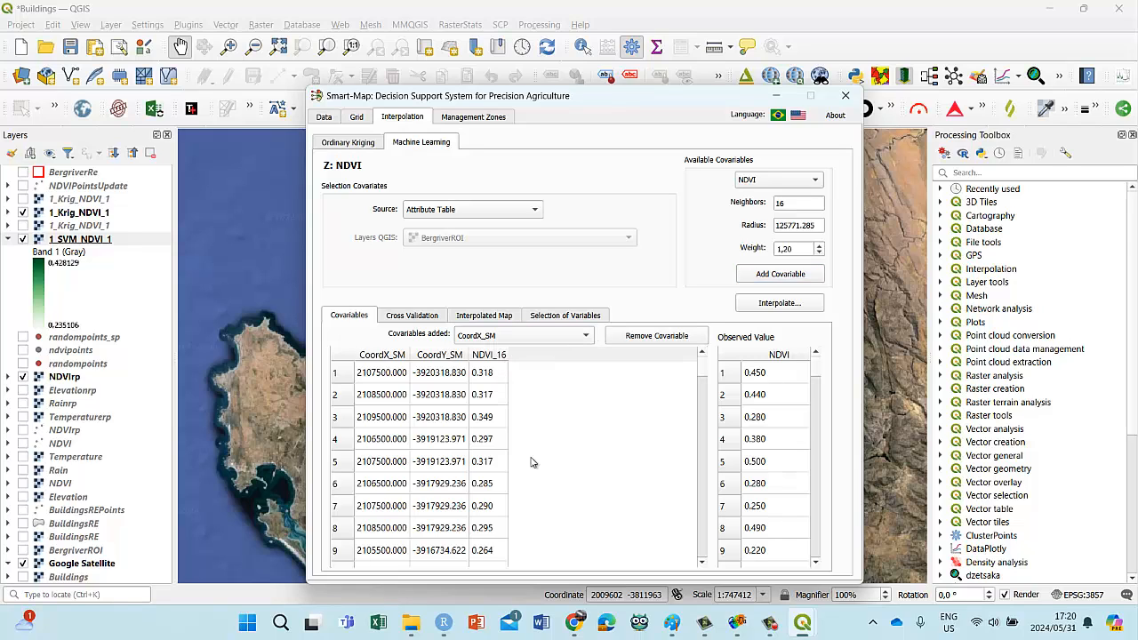
Step: Review Smart-Map's output directory, input layer settings and the imported NDVIrp point table, including the outlier rows
{"action": "left_click", "coordinate": [324, 119]}
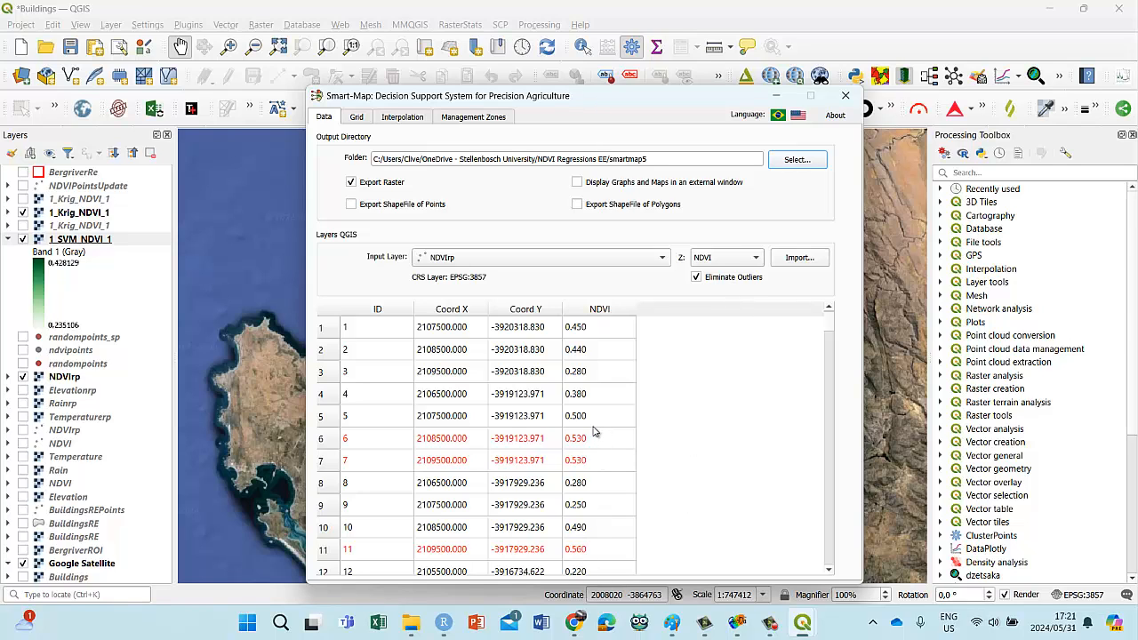
{"action": "scroll", "coordinate": [659, 489], "scroll_direction": "down", "scroll_amount": 7}
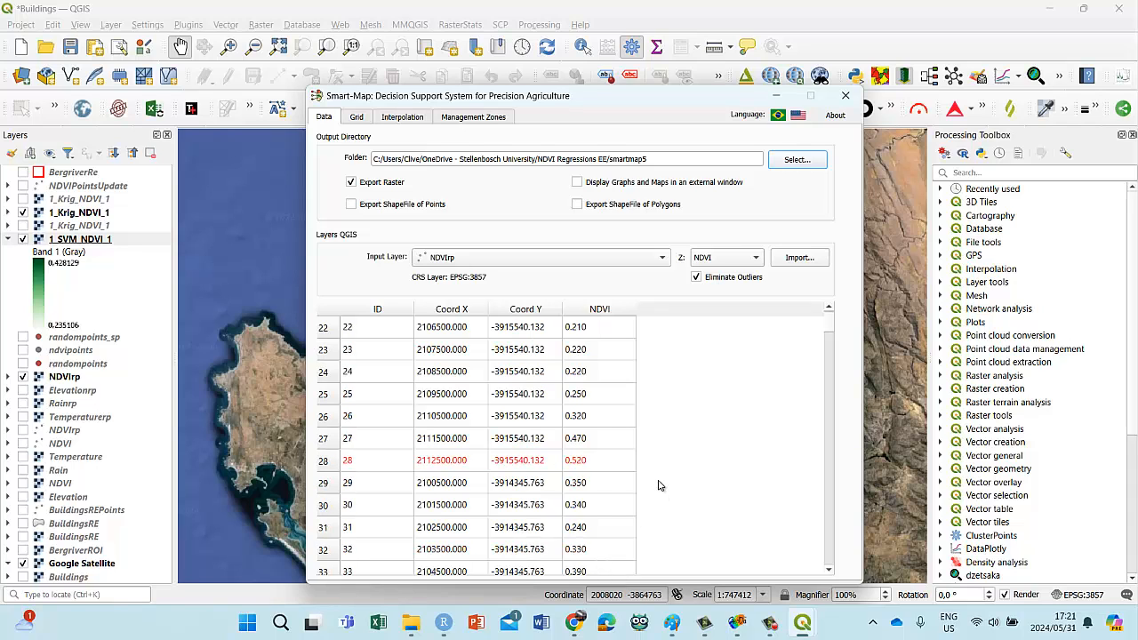
{"action": "scroll", "coordinate": [667, 480], "scroll_direction": "down", "scroll_amount": 4}
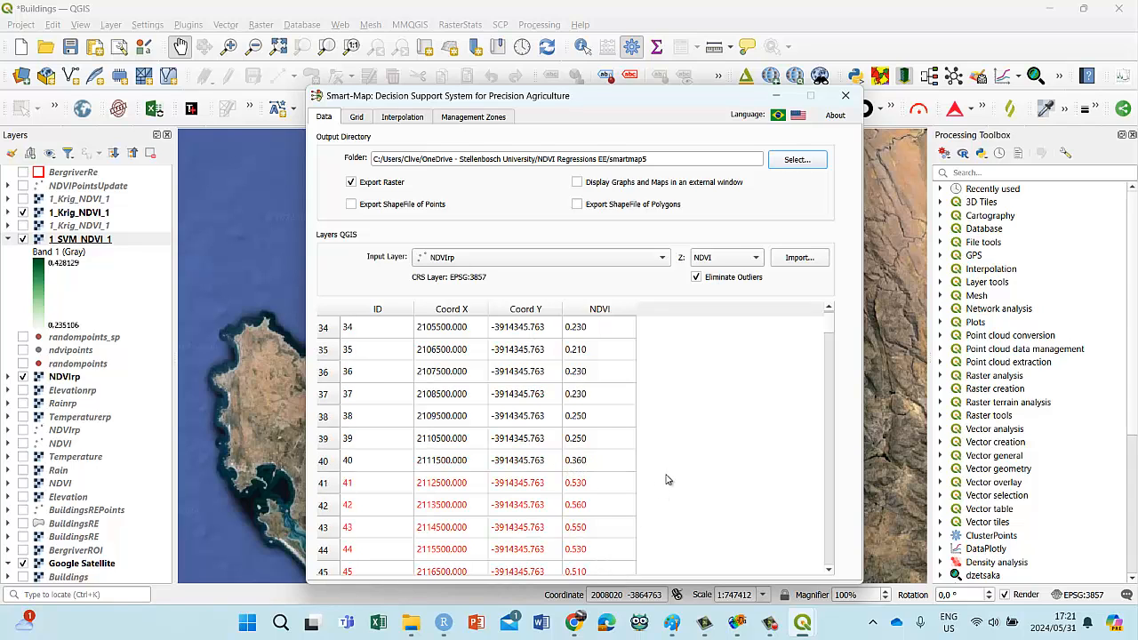
{"action": "scroll", "coordinate": [667, 480], "scroll_direction": "down", "scroll_amount": 2}
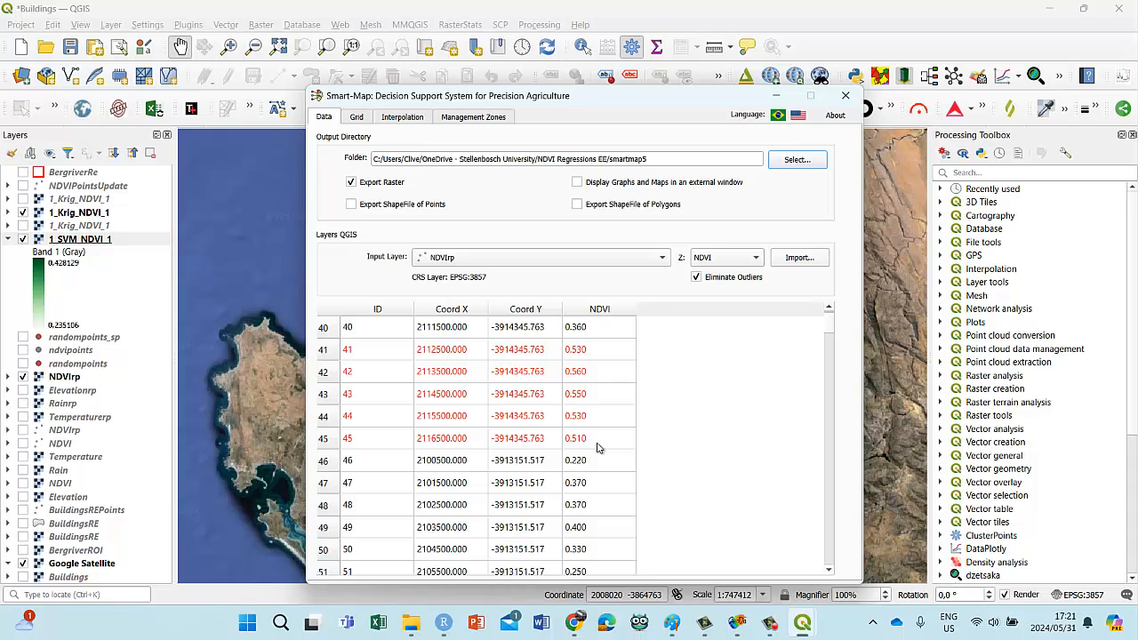
{"action": "scroll", "coordinate": [598, 447], "scroll_direction": "down", "scroll_amount": 6}
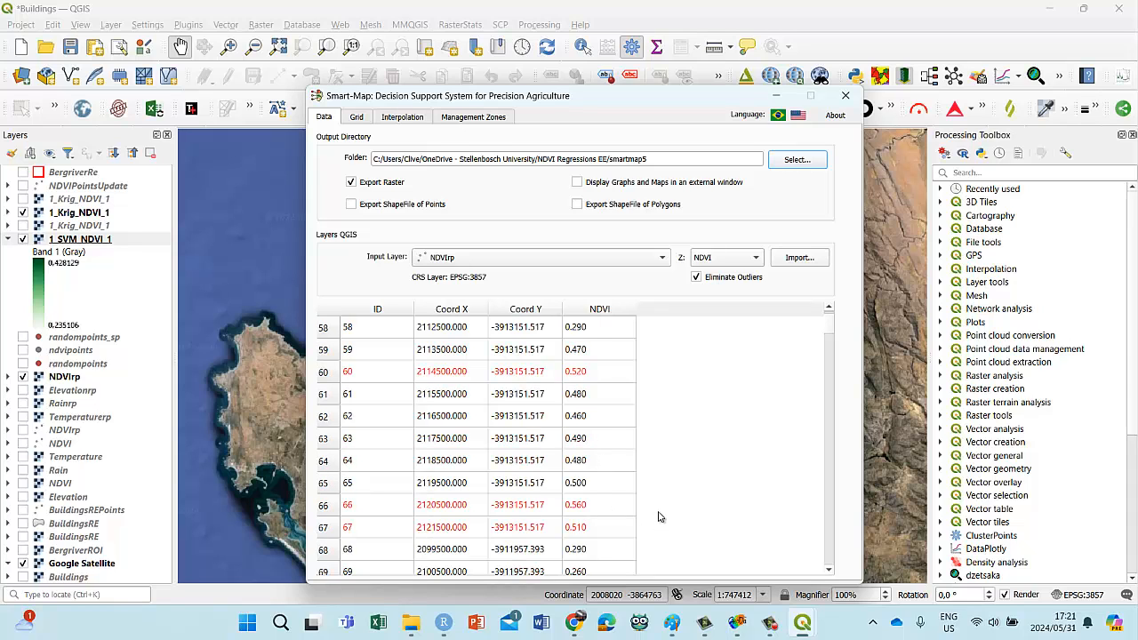
{"action": "scroll", "coordinate": [659, 517], "scroll_direction": "up", "scroll_amount": 19}
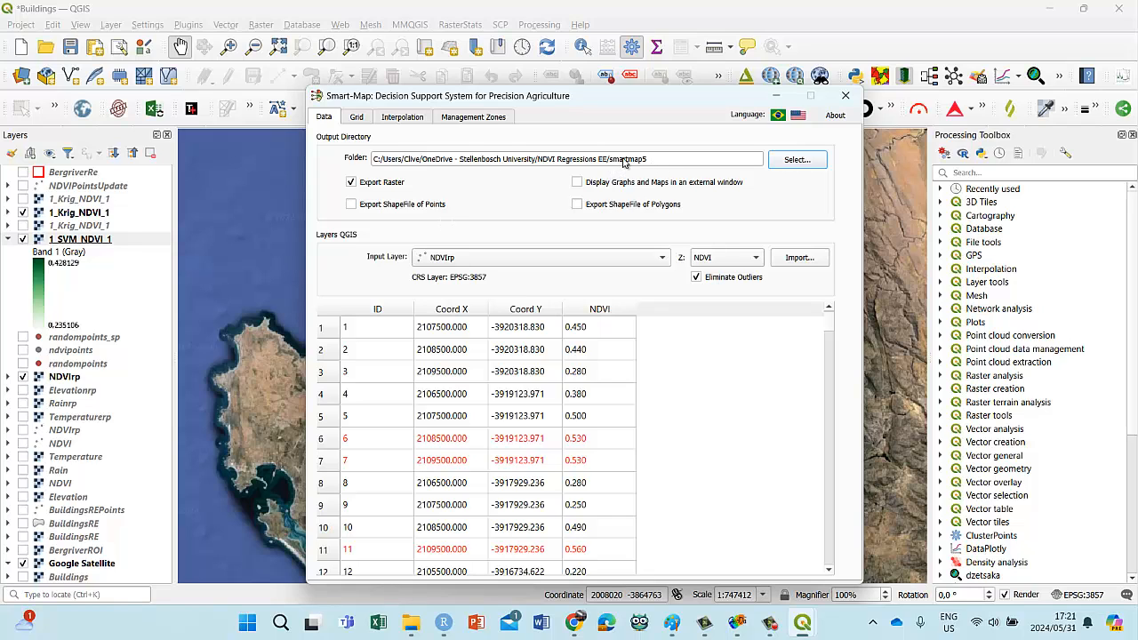
Step: Review the interpolation grid with its sampled point map, the machine learning covariables, and the ordinary kriging variogram
{"action": "left_click", "coordinate": [358, 118]}
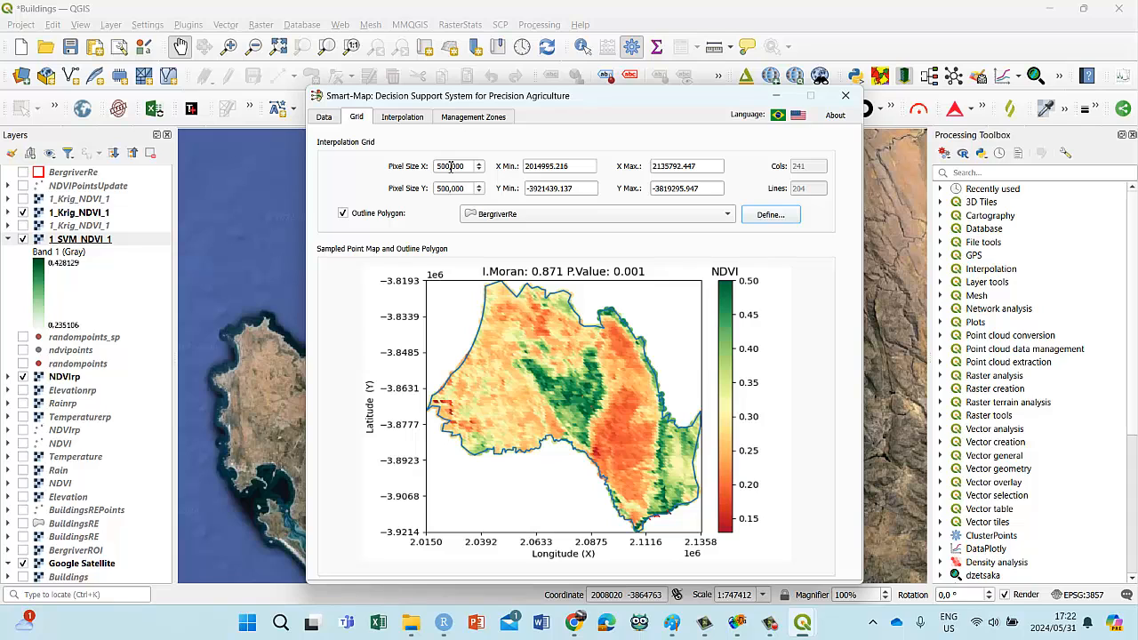
{"action": "left_click", "coordinate": [397, 121]}
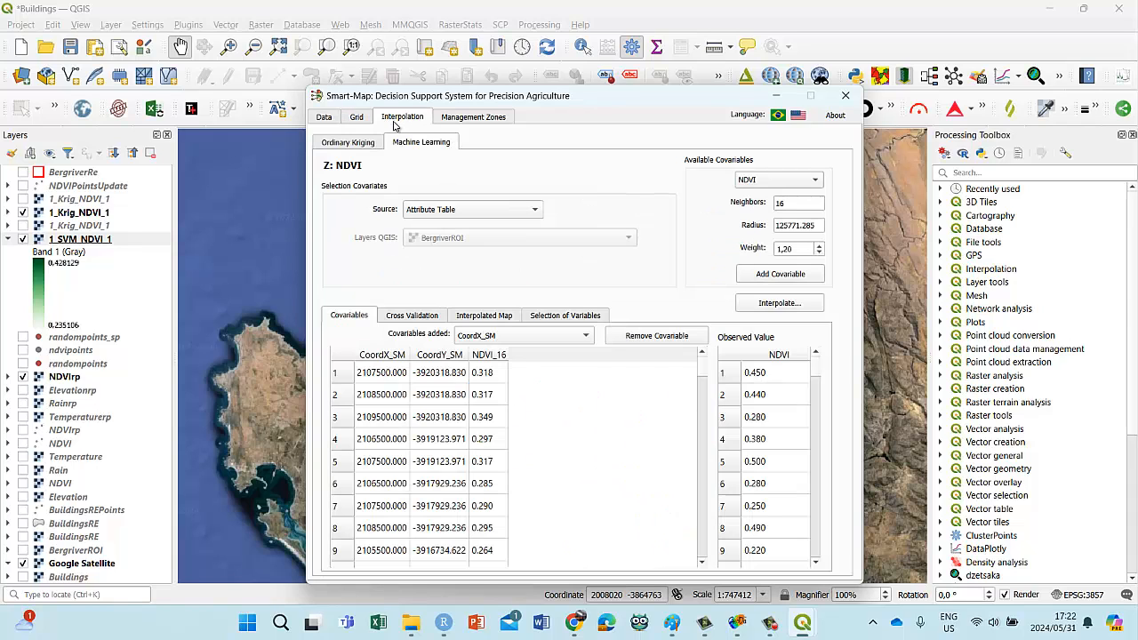
{"action": "left_click", "coordinate": [345, 145]}
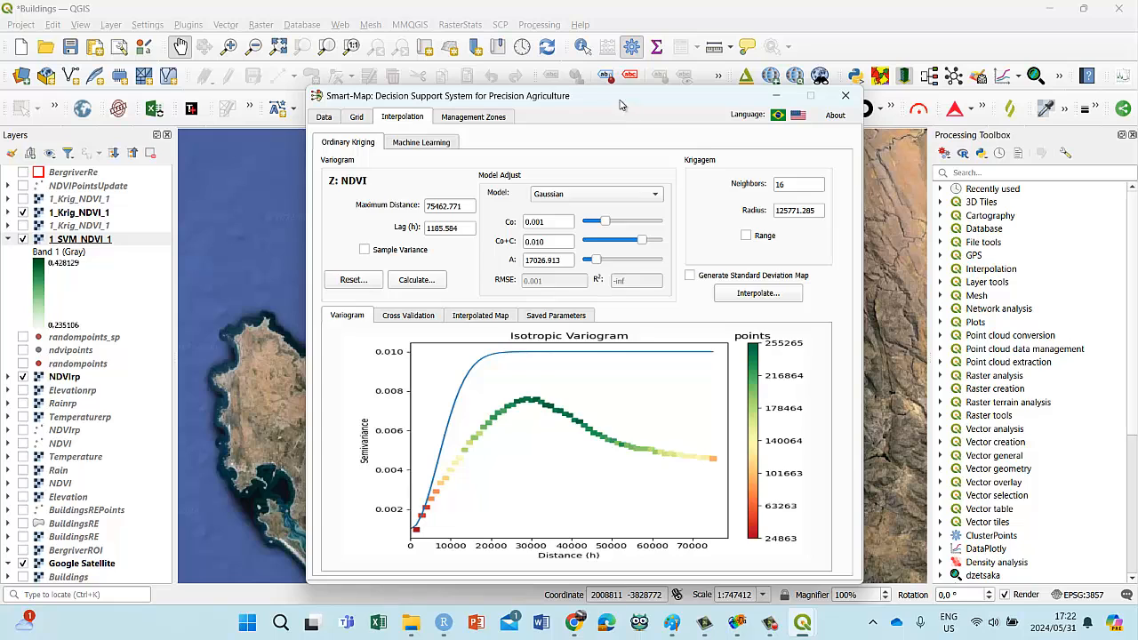
Step: Move the Smart-Map window aside and browse the Processing Toolbox's interpolation tools, including TIN and IDW interpolation
{"action": "left_click_drag", "start_coordinate": [621, 105], "coordinate": [482, 93]}
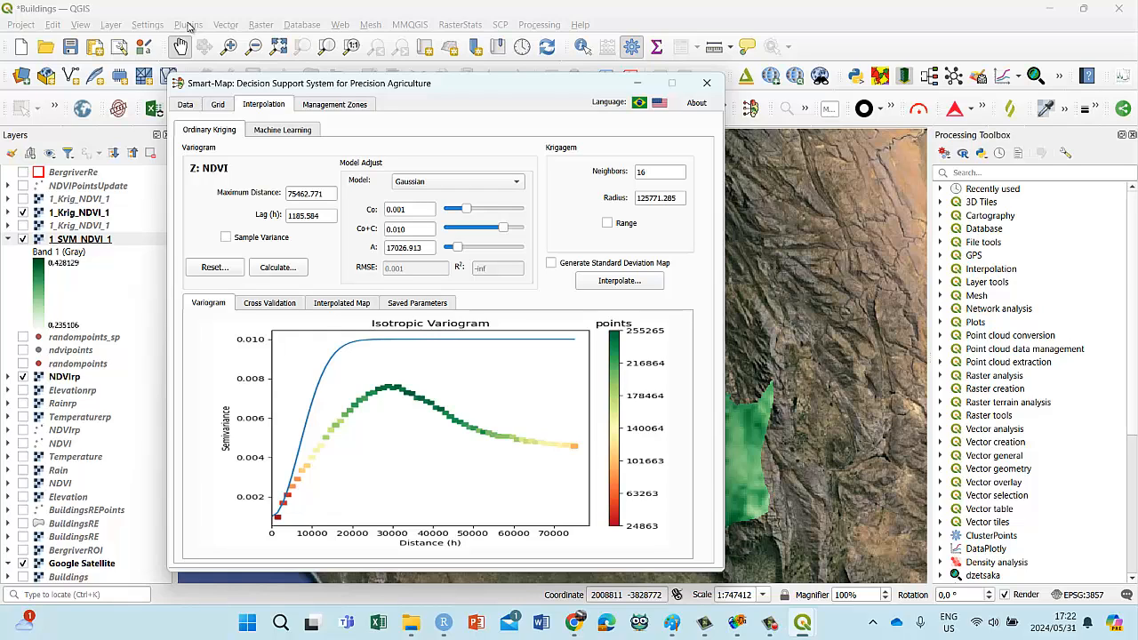
{"action": "left_click", "coordinate": [944, 271]}
{"action": "left_click", "coordinate": [941, 268]}
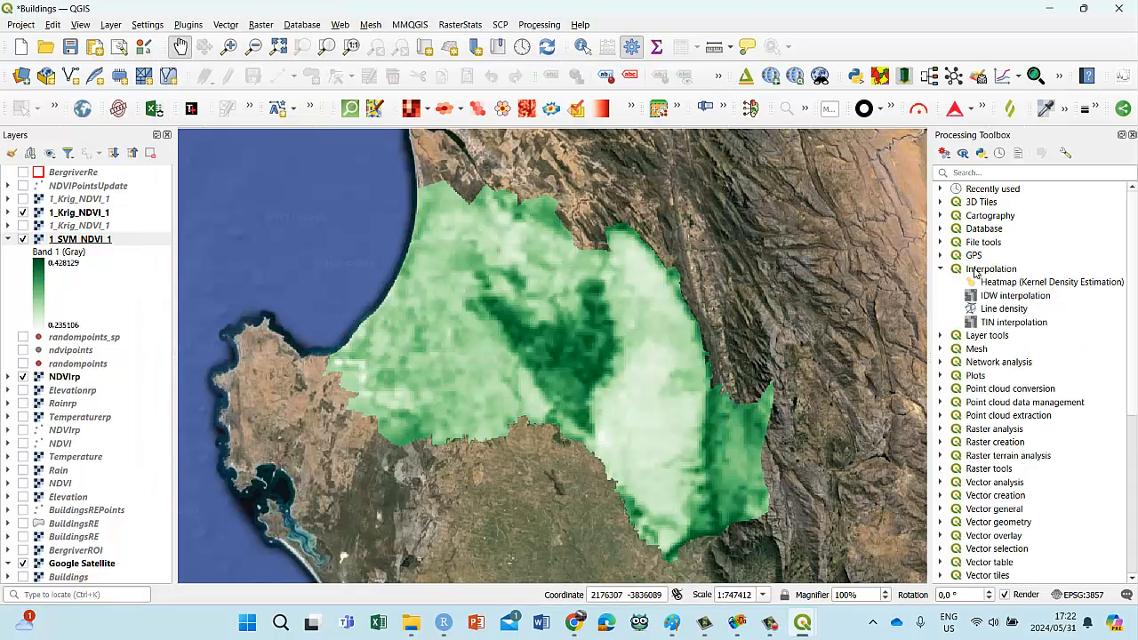
{"action": "left_click", "coordinate": [988, 322]}
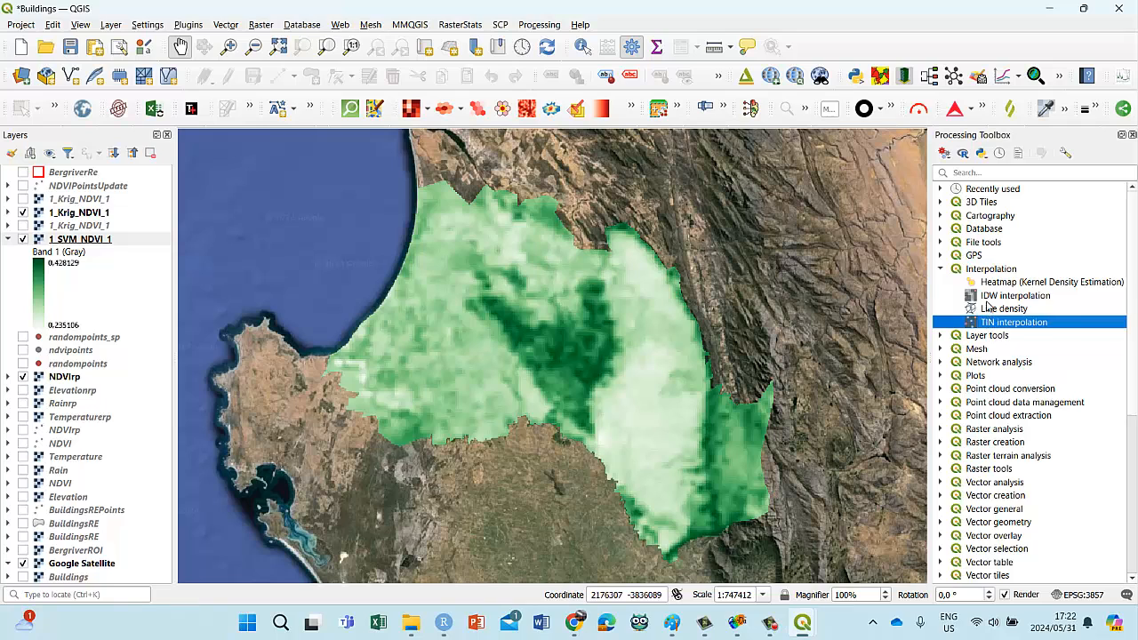
{"action": "left_click", "coordinate": [993, 300]}
{"action": "scroll", "coordinate": [1005, 303], "scroll_direction": "down", "scroll_amount": 7}
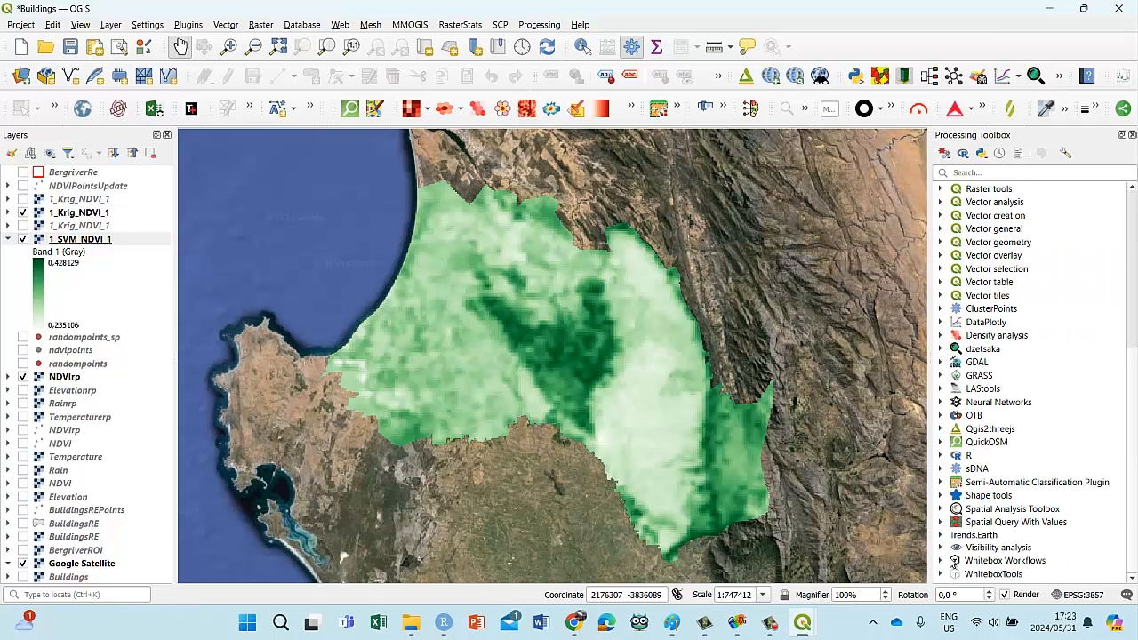
Step: Search the Processing Toolbox for "interpol" and select IdwInterpolation under WhiteboxTools GIS Analysis
{"action": "left_click", "coordinate": [991, 173]}
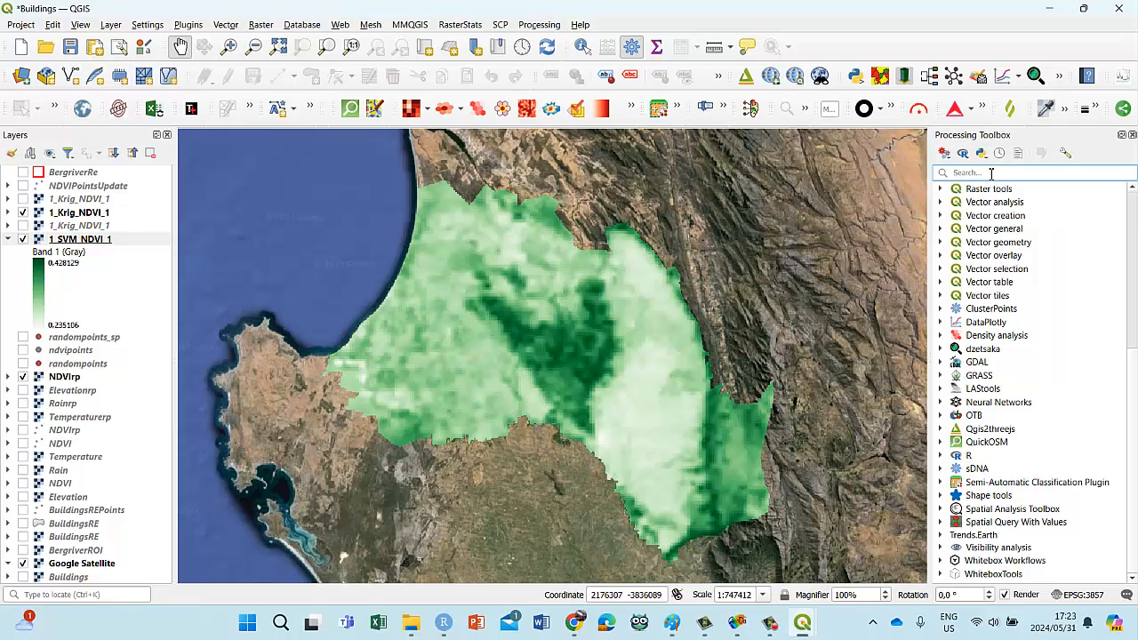
{"action": "type", "text": "inter"}
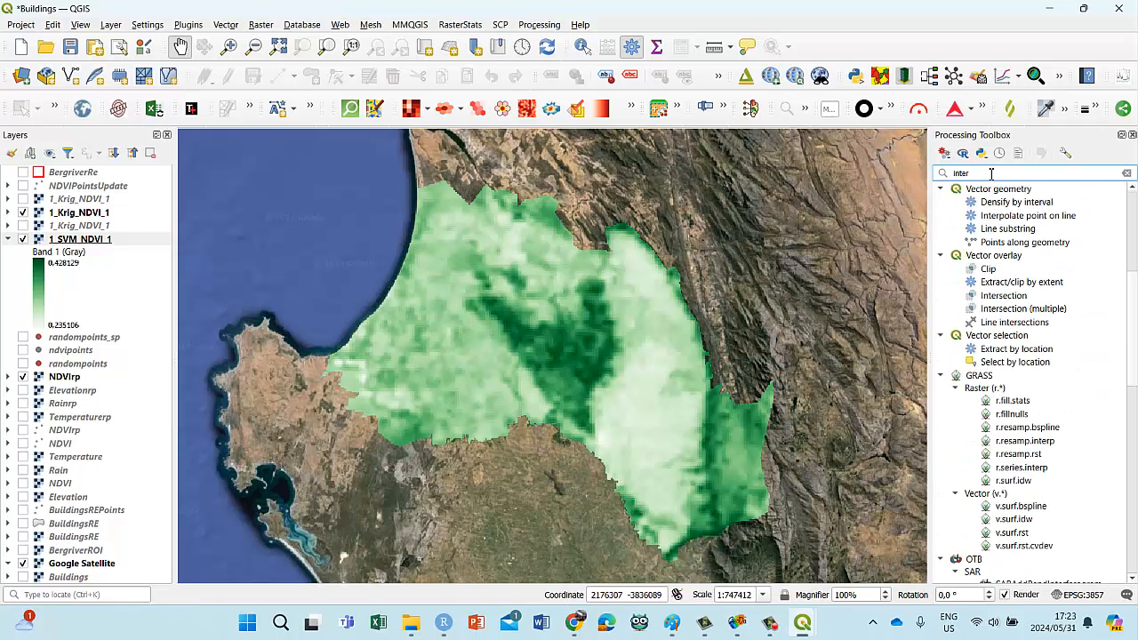
{"action": "type", "text": "pol"}
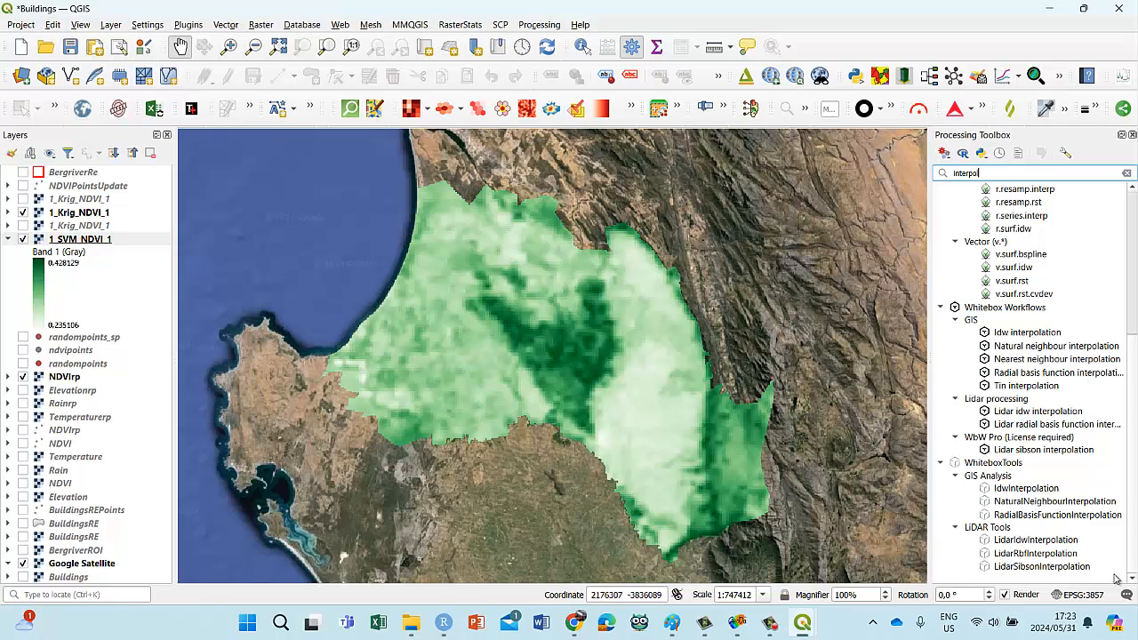
{"action": "left_click", "coordinate": [1005, 479]}
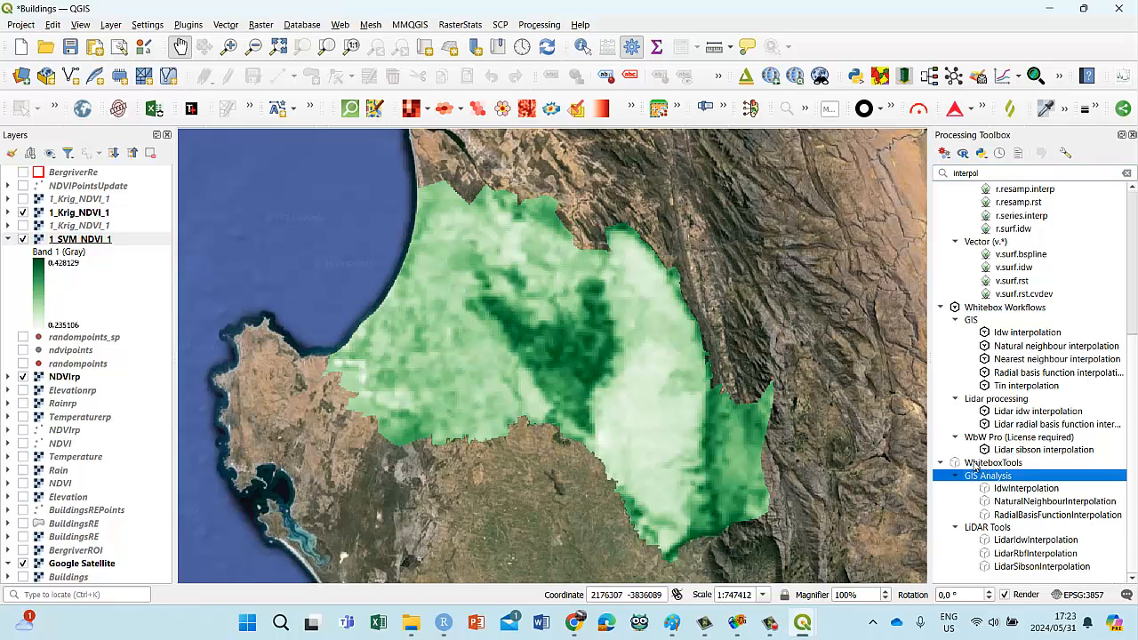
{"action": "left_click", "coordinate": [1042, 490]}
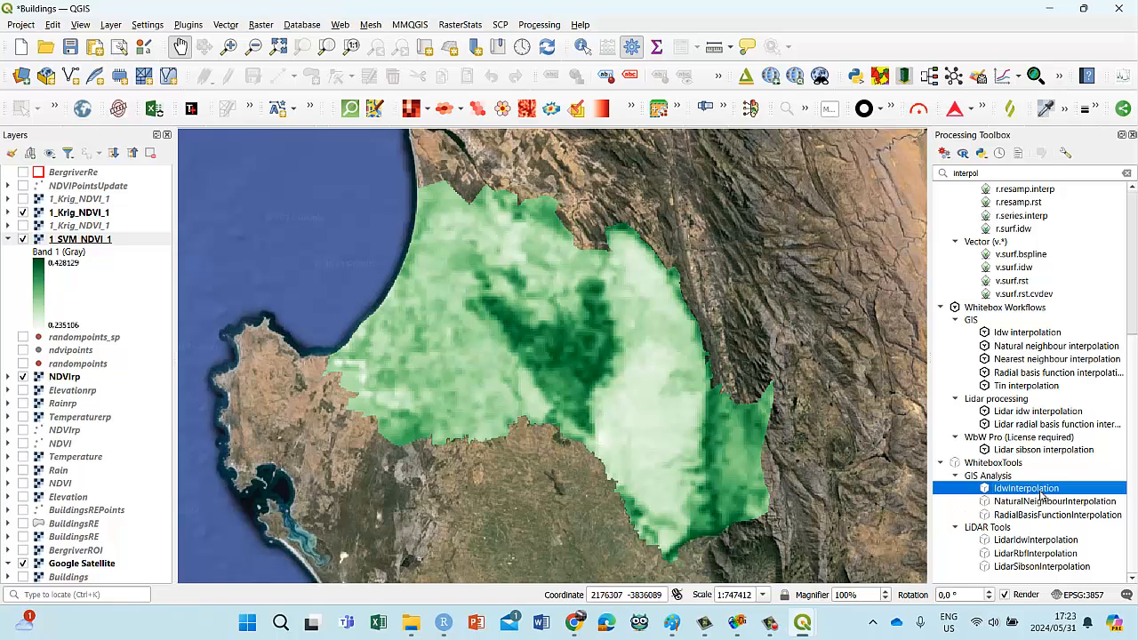
Step: Look over the WhiteboxTools GIS Analysis interpolation tools and inspect the NaturalNeighbourInterpolation parameters without running the tool
{"action": "left_click", "coordinate": [1044, 501]}
{"action": "left_click", "coordinate": [1036, 515]}
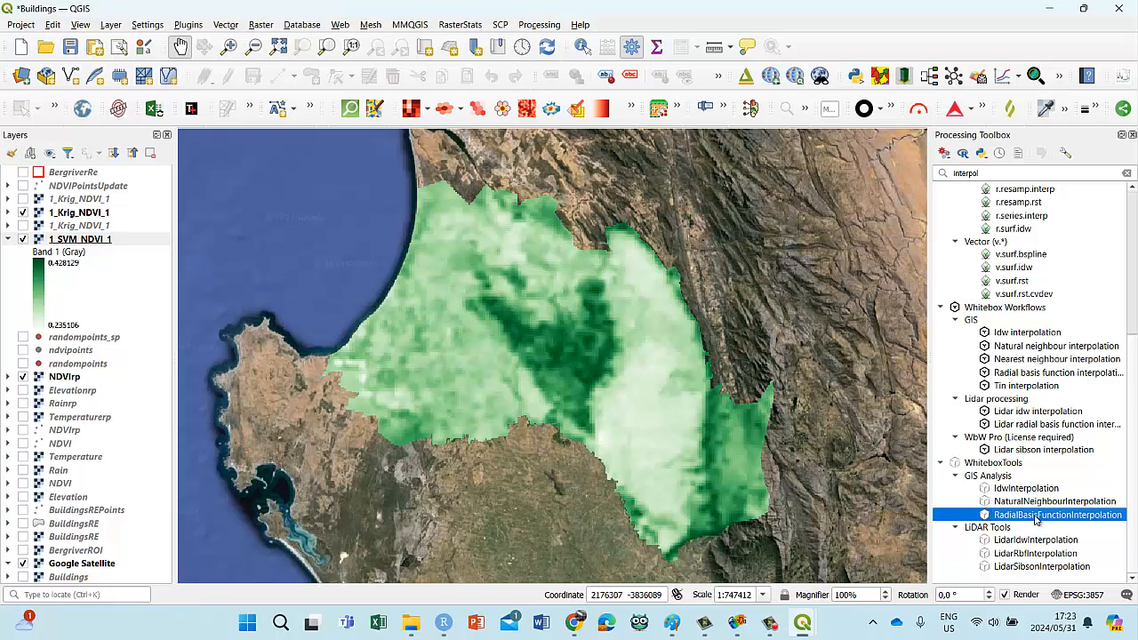
{"action": "left_click", "coordinate": [1035, 503]}
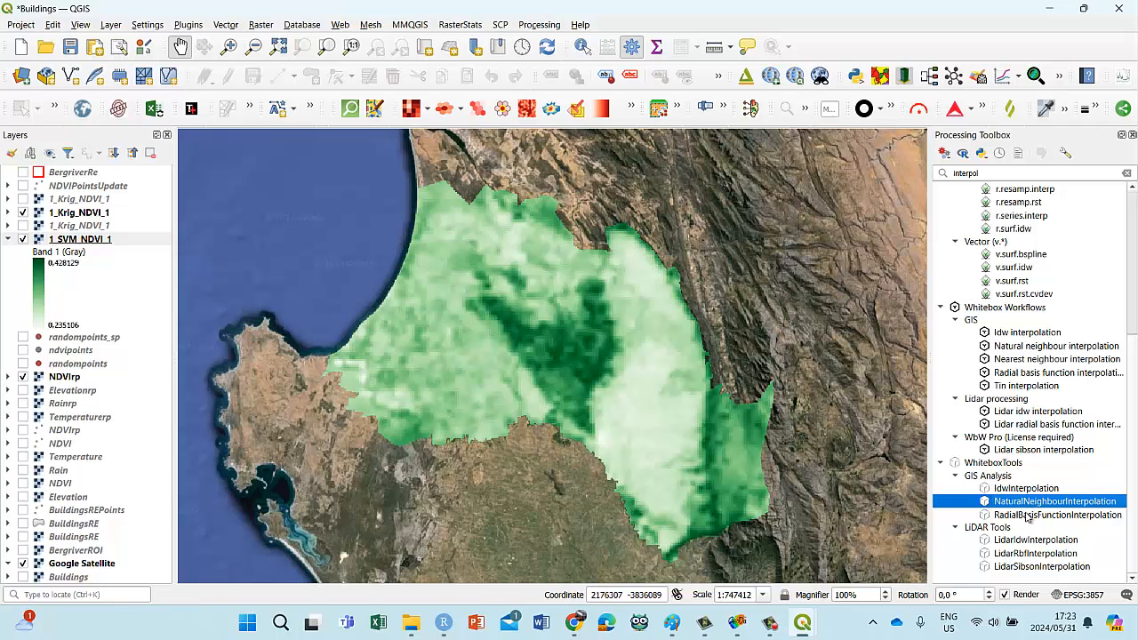
{"action": "double_click", "coordinate": [1036, 502]}
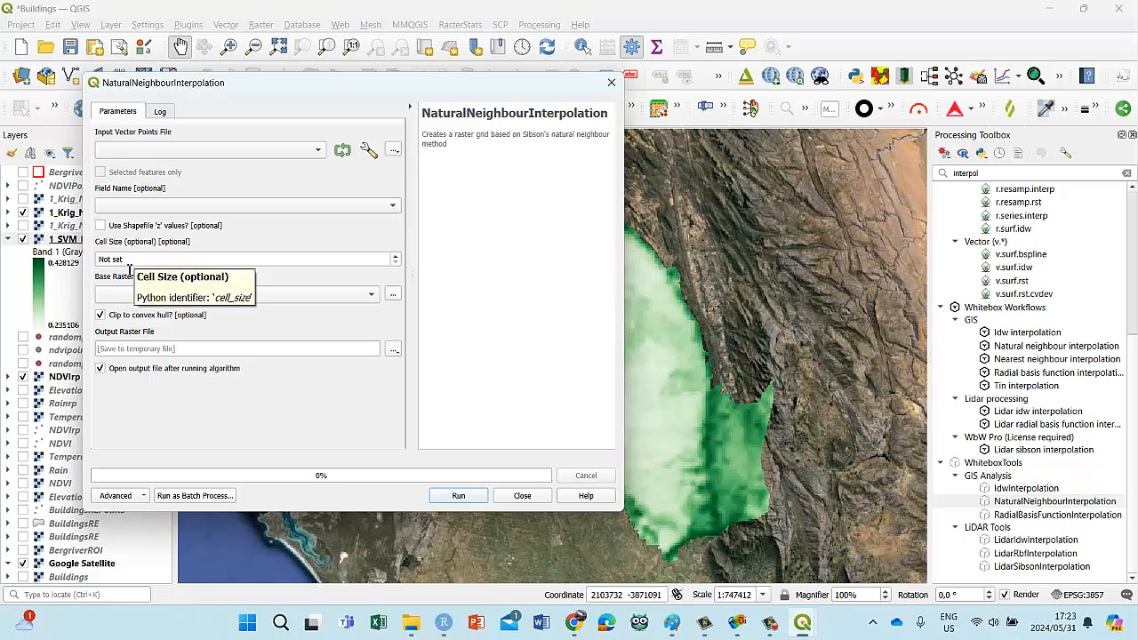
{"action": "left_click", "coordinate": [612, 84]}
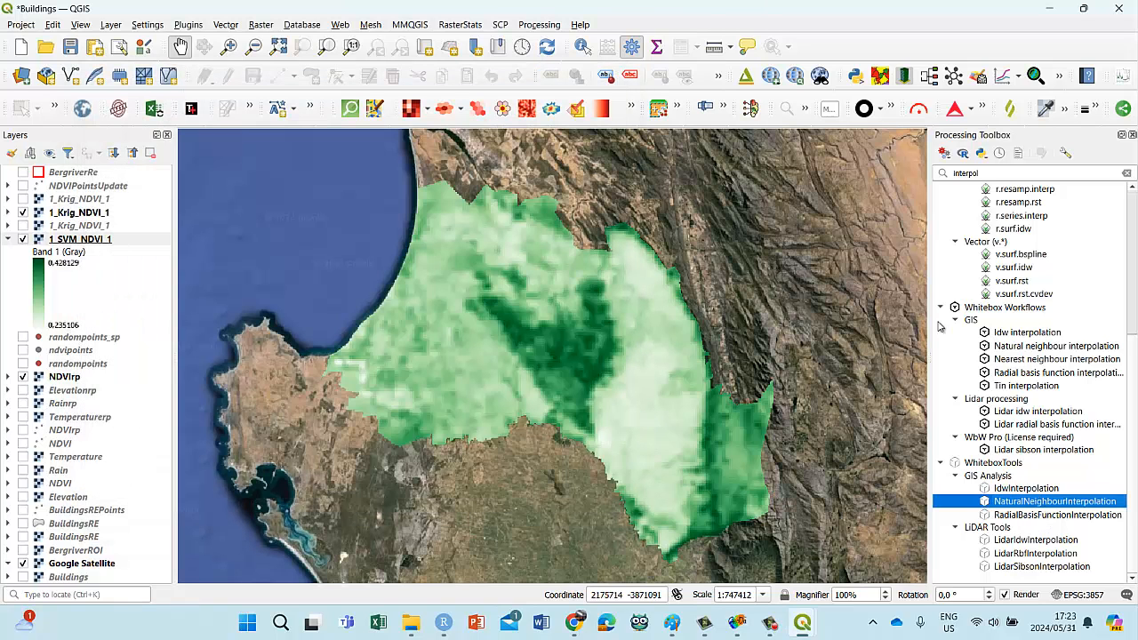
Step: Bring back the Smart-Map ordinary kriging window and arrange it beside the interpolated NDVI raster so both can be viewed together
{"action": "left_click", "coordinate": [751, 109]}
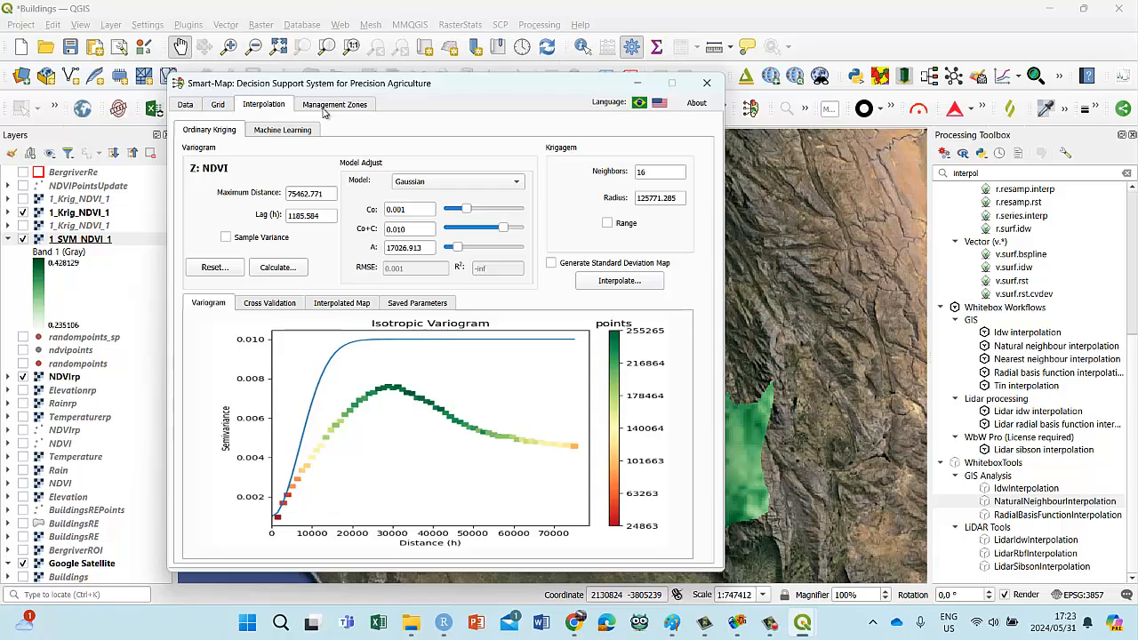
{"action": "left_click_drag", "start_coordinate": [368, 92], "coordinate": [777, 123]}
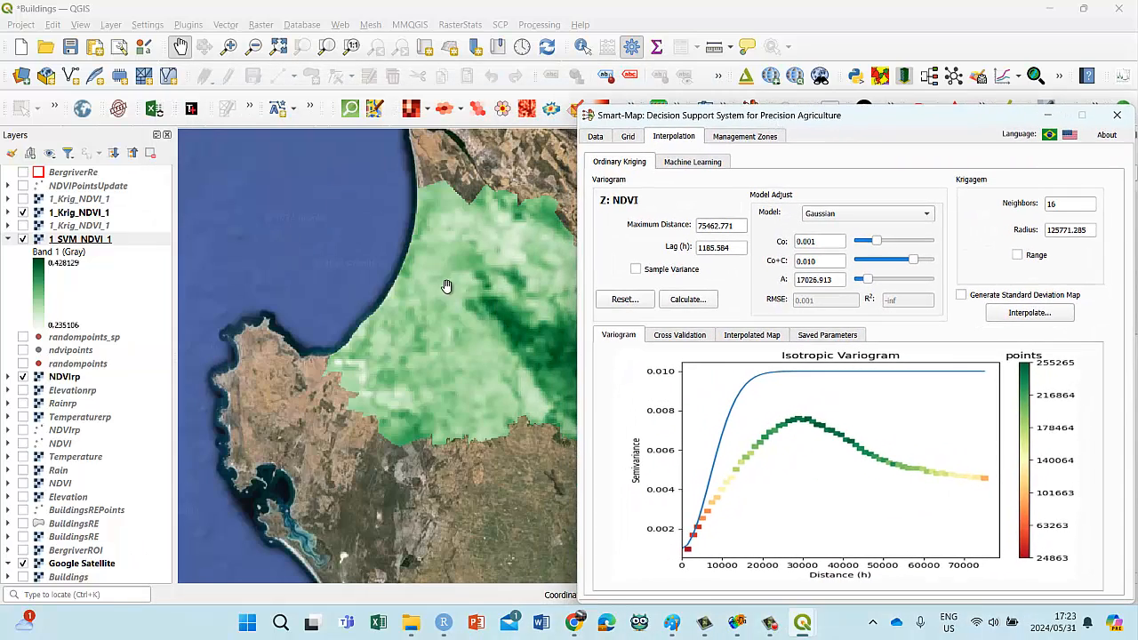
{"action": "left_click_drag", "start_coordinate": [448, 286], "coordinate": [293, 278]}
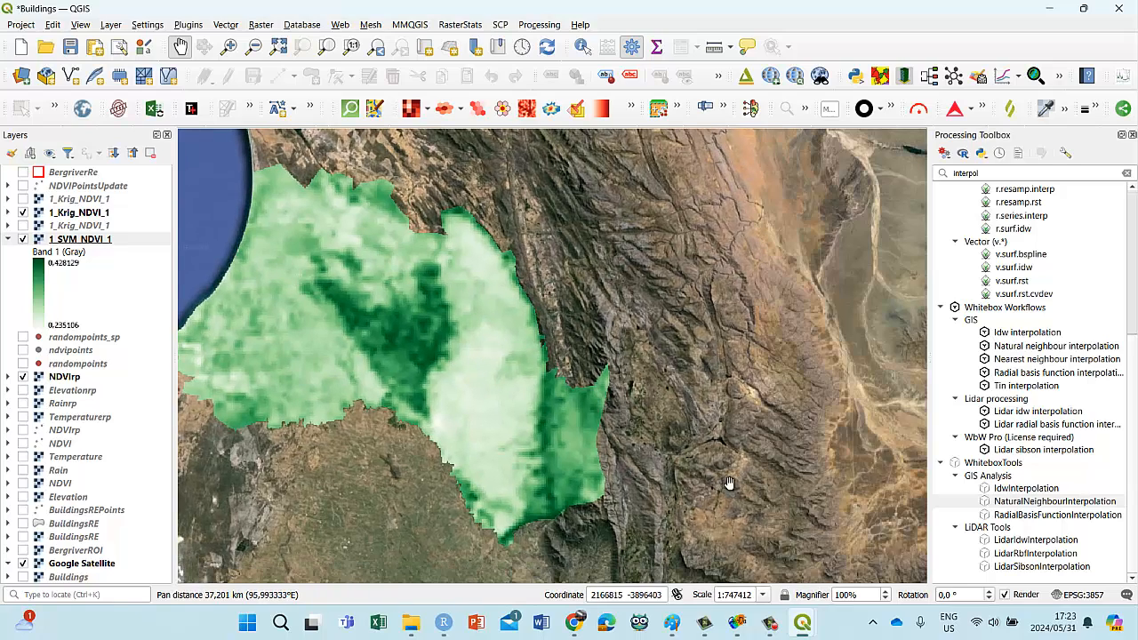
{"action": "mouse_move", "coordinate": [800, 627]}
{"action": "left_click", "coordinate": [889, 591]}
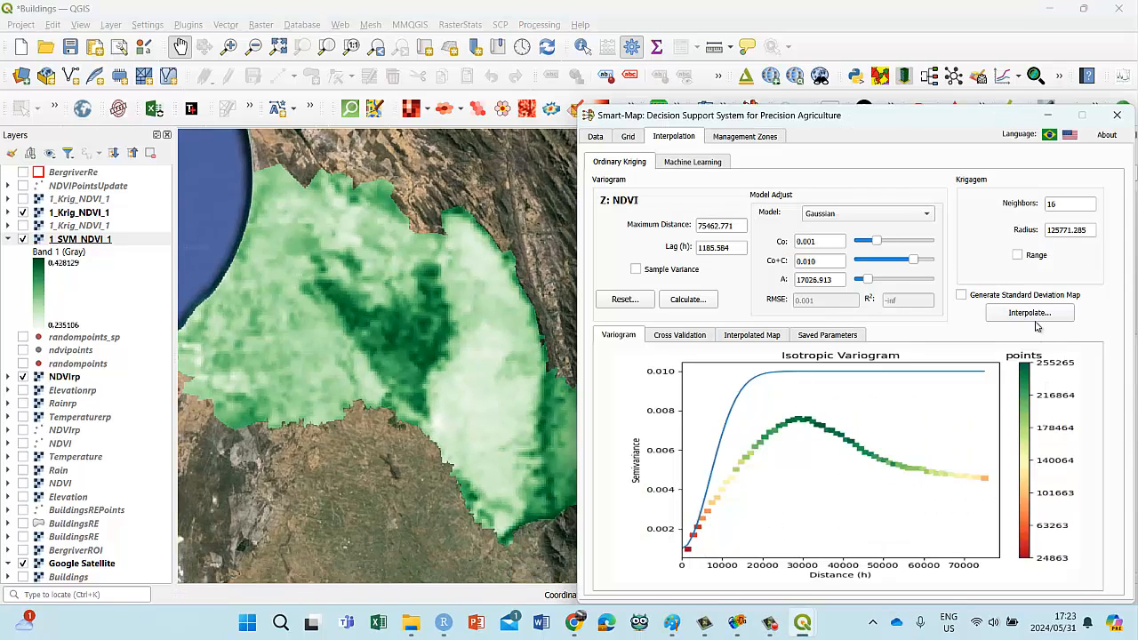
{"action": "left_click_drag", "start_coordinate": [875, 112], "coordinate": [878, 86]}
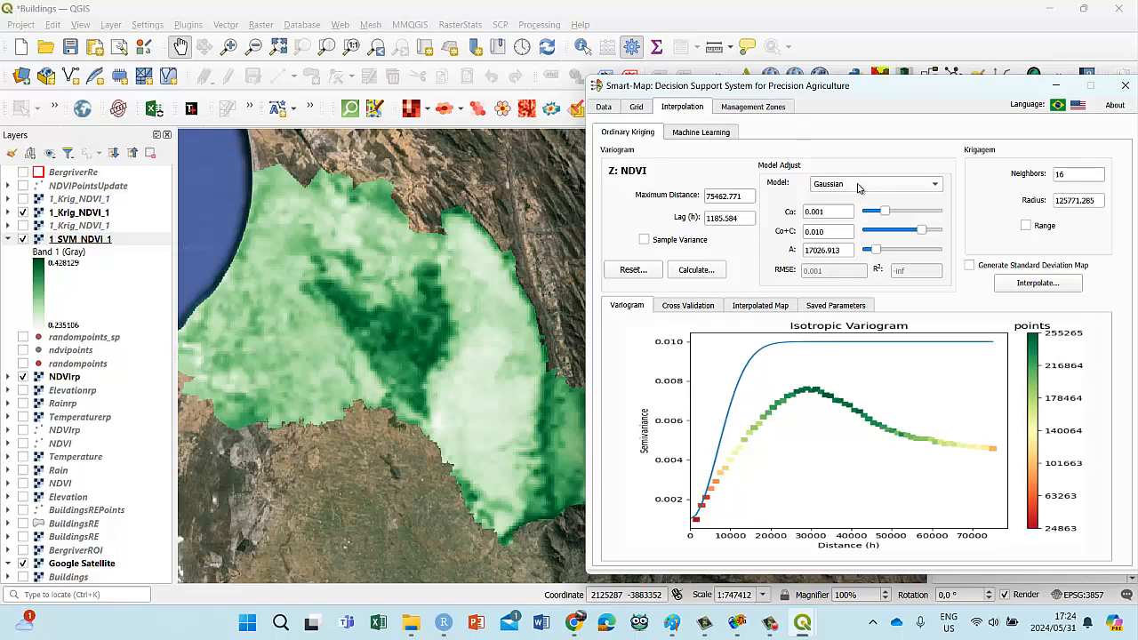
Step: Check the available variogram models in Smart-Map, choose Gaussian, and recalculate the NDVI variogram
{"action": "left_click", "coordinate": [938, 184]}
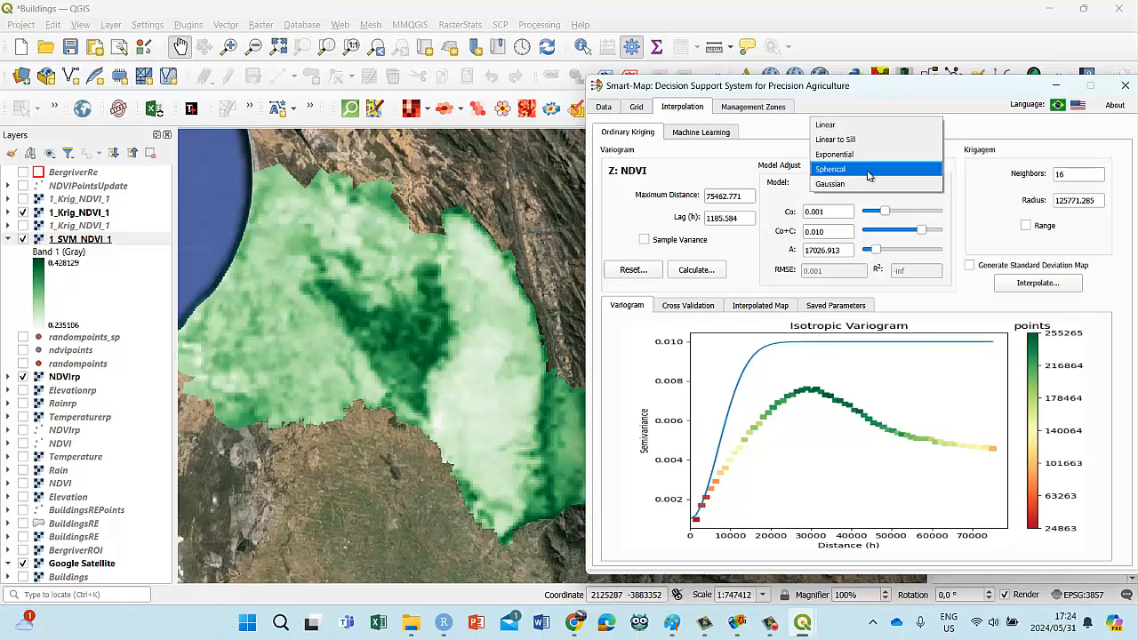
{"action": "left_click", "coordinate": [867, 183]}
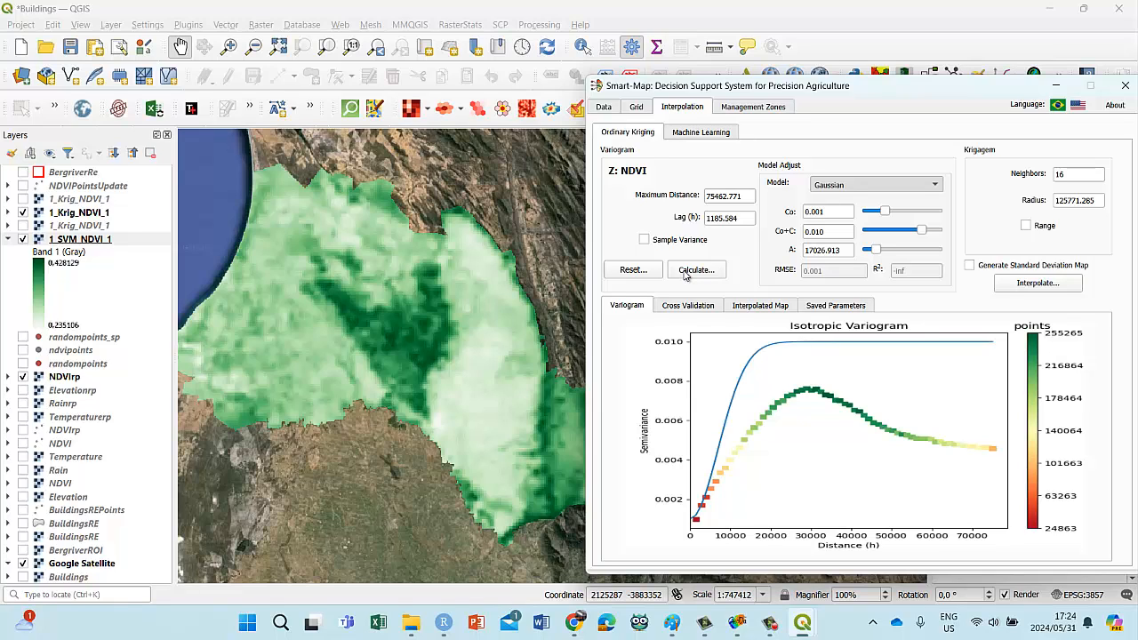
{"action": "left_click", "coordinate": [684, 272]}
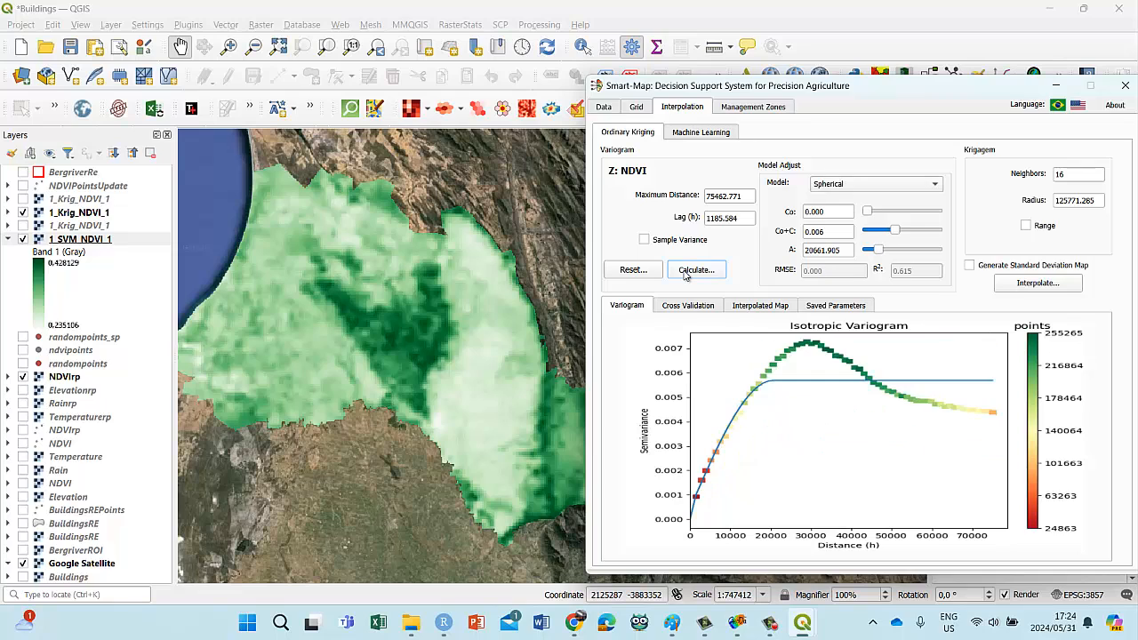